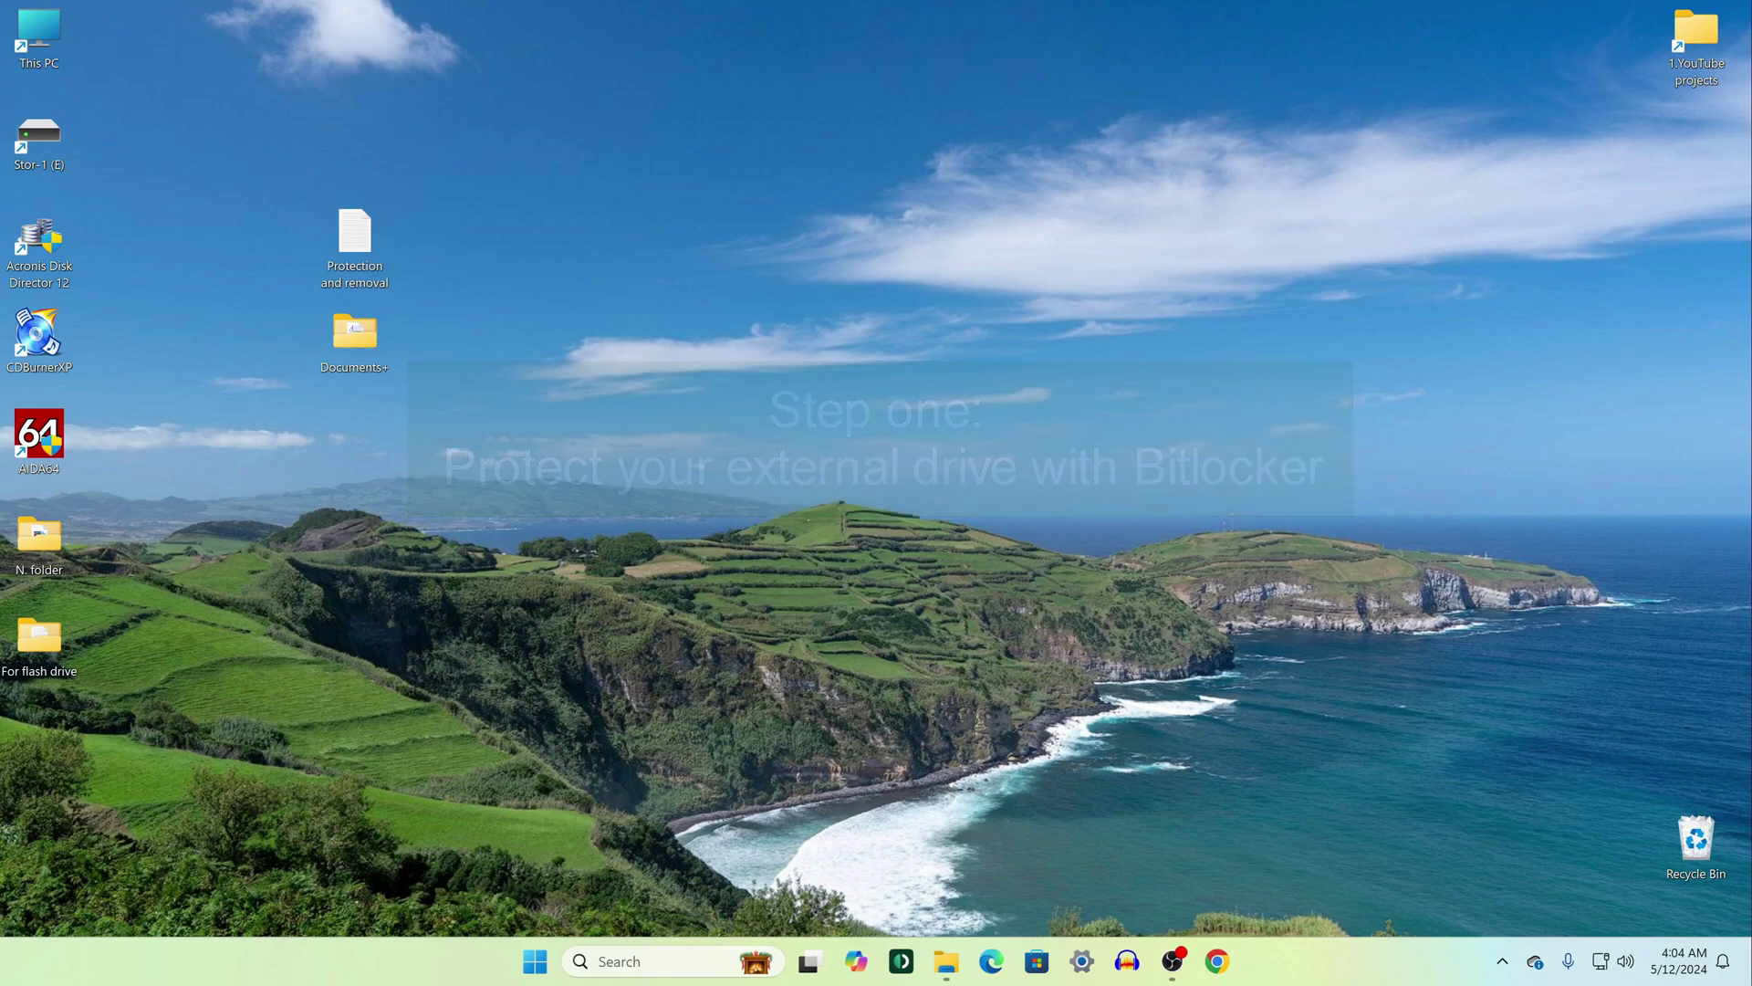
Step: Open This PC to show drives C, E and the locked Local Disk (D:)
{"action": "left_click", "coordinate": [947, 962]}
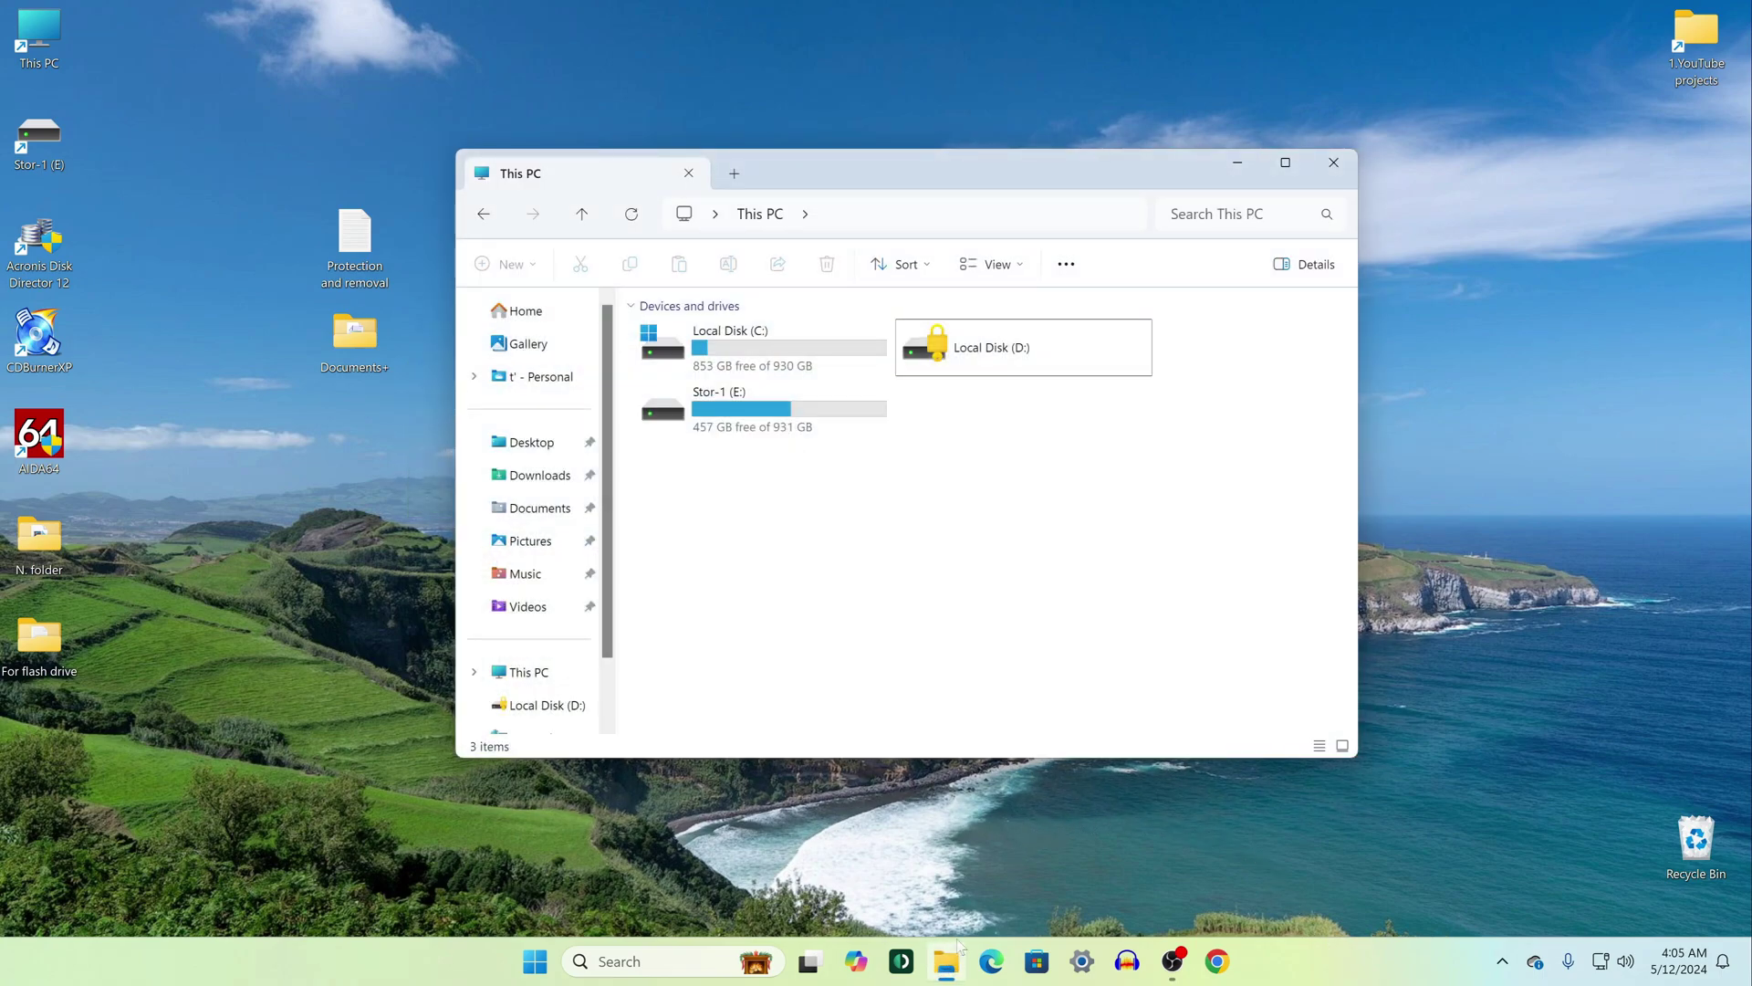
Step: Format Local Disk (D:) as NTFS, then dismiss the completion message and close the dialog
{"action": "left_click", "coordinate": [1038, 365]}
{"action": "double_click", "coordinate": [1039, 364]}
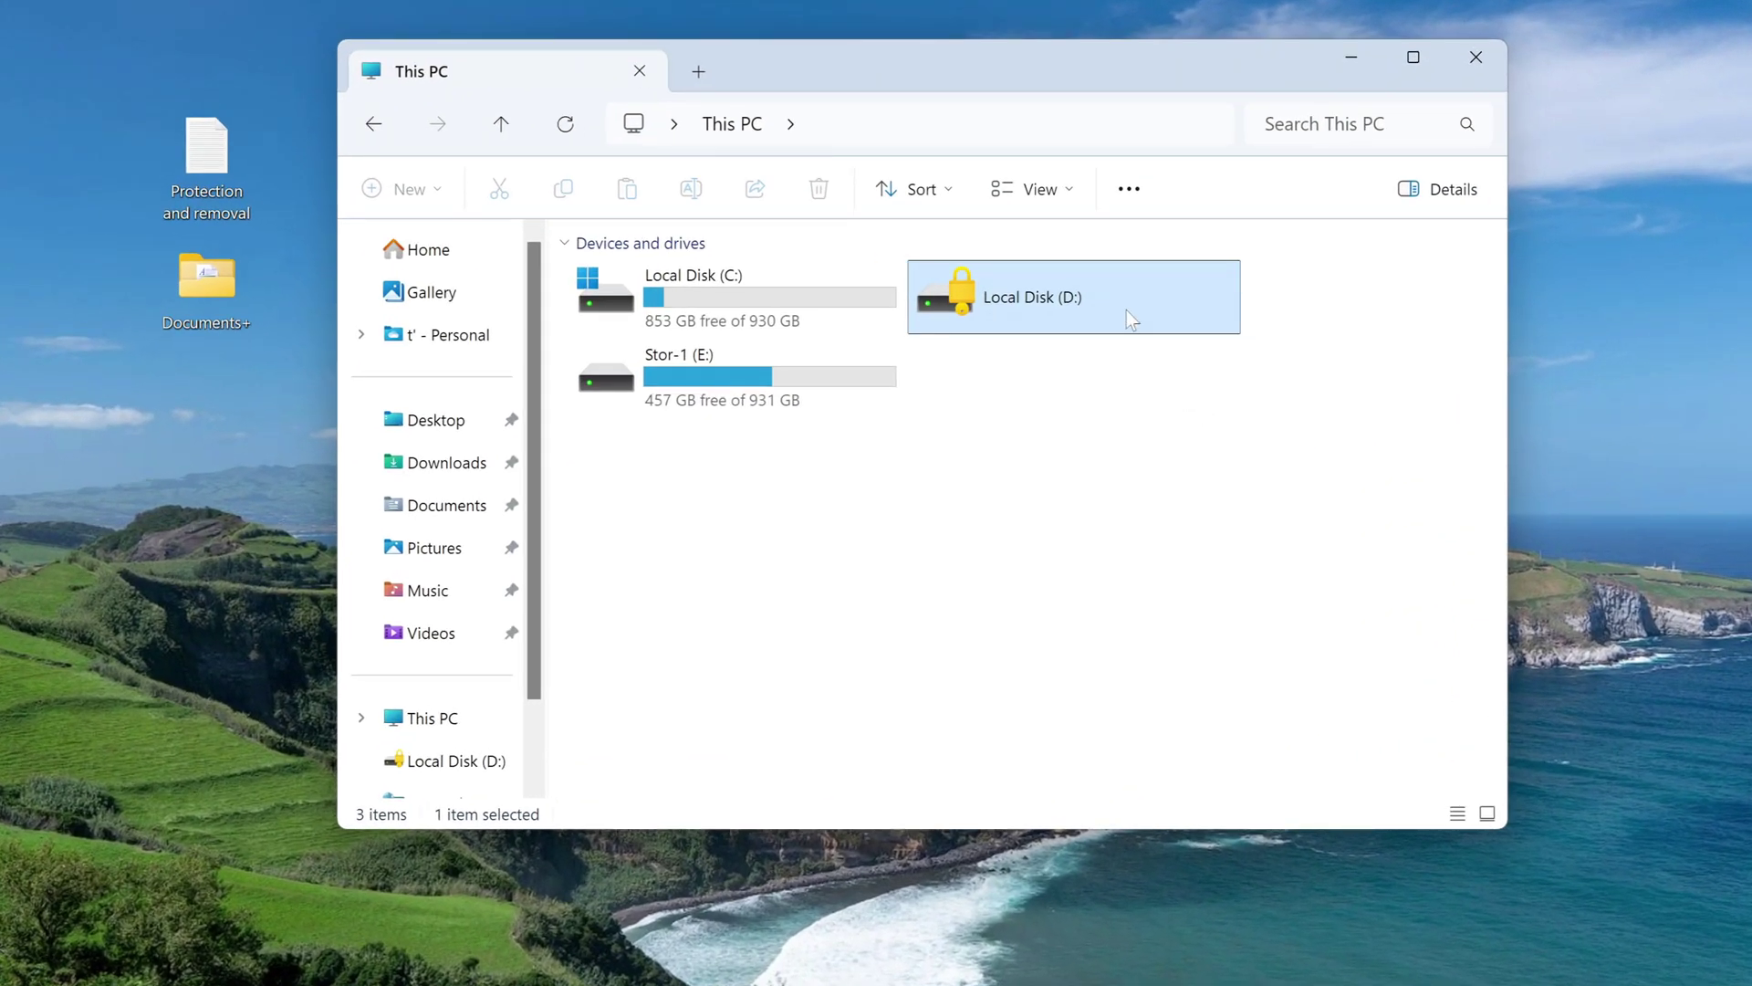
{"action": "right_click", "coordinate": [1128, 312]}
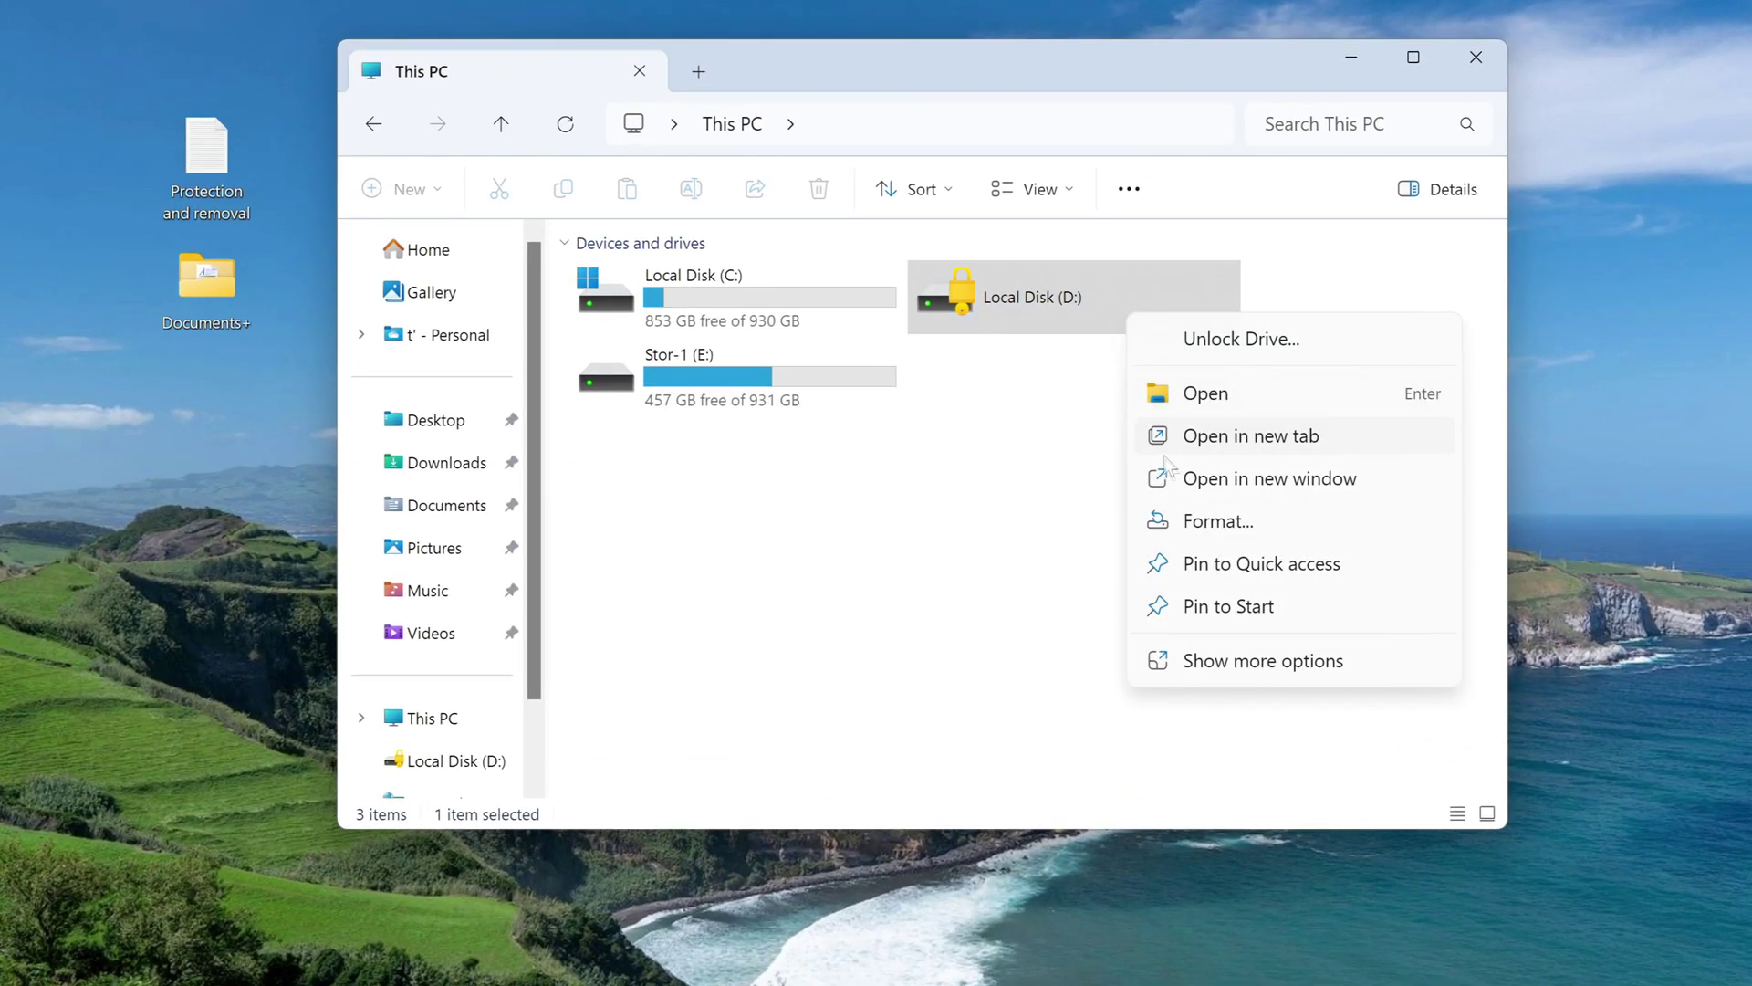
{"action": "left_click", "coordinate": [1296, 522]}
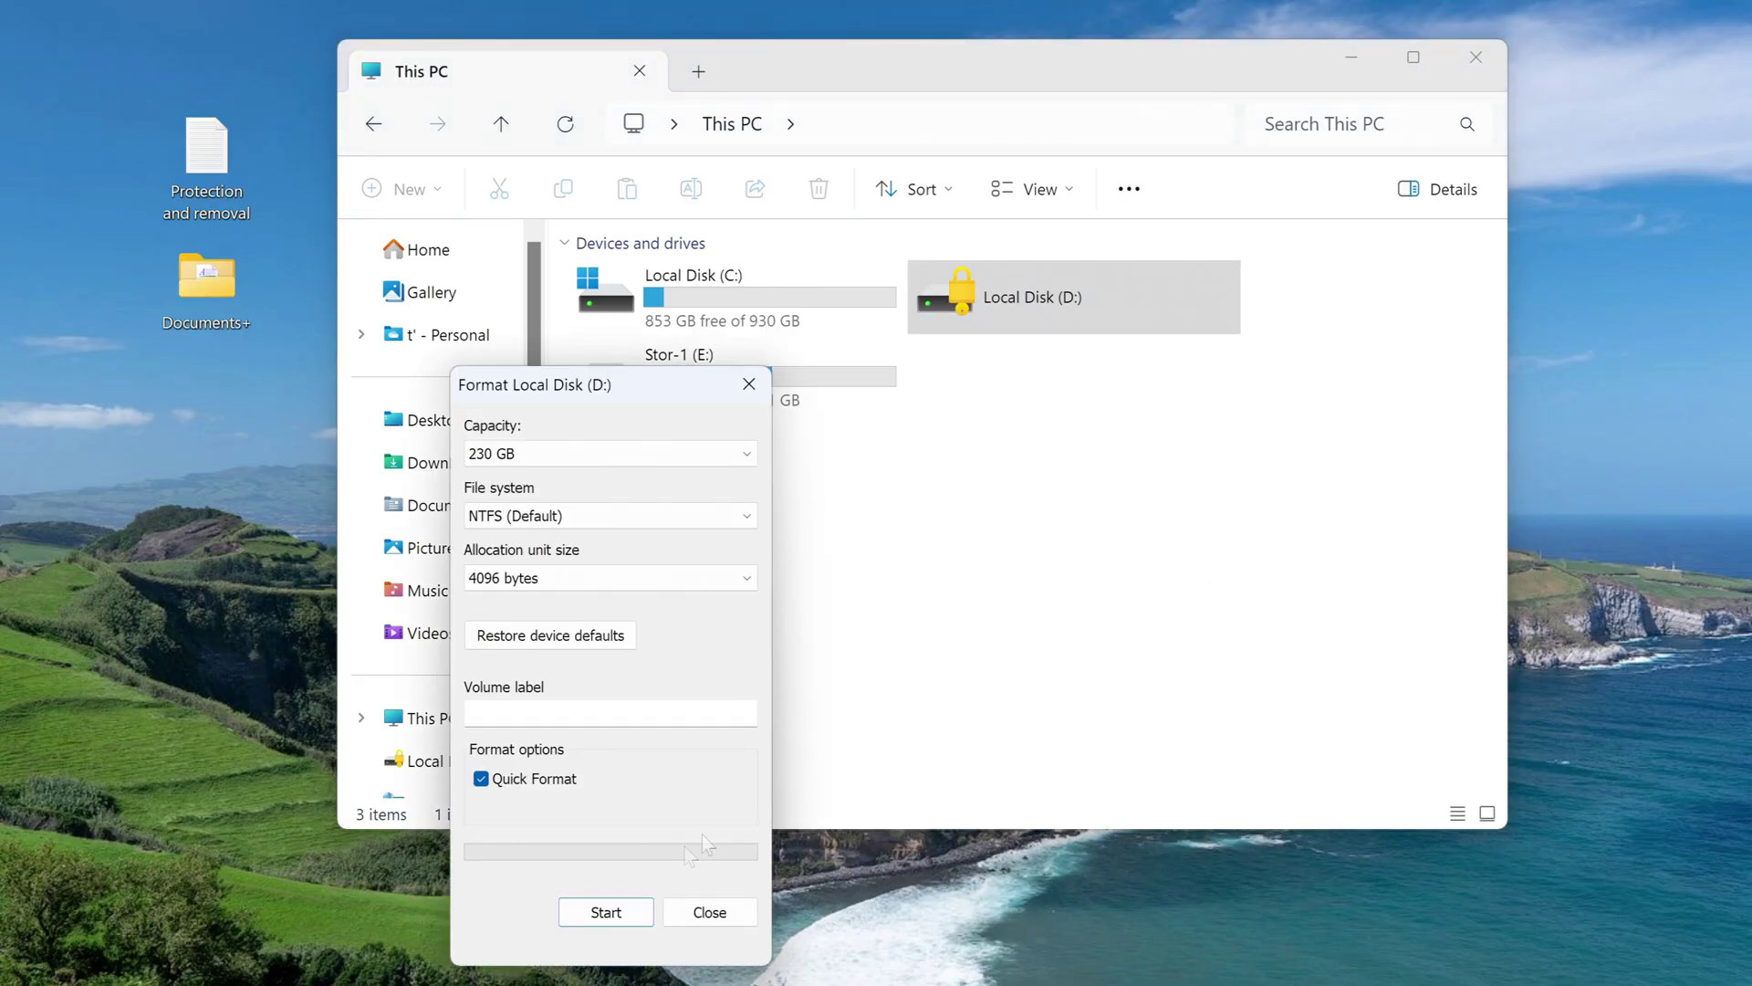
{"action": "left_click", "coordinate": [616, 914]}
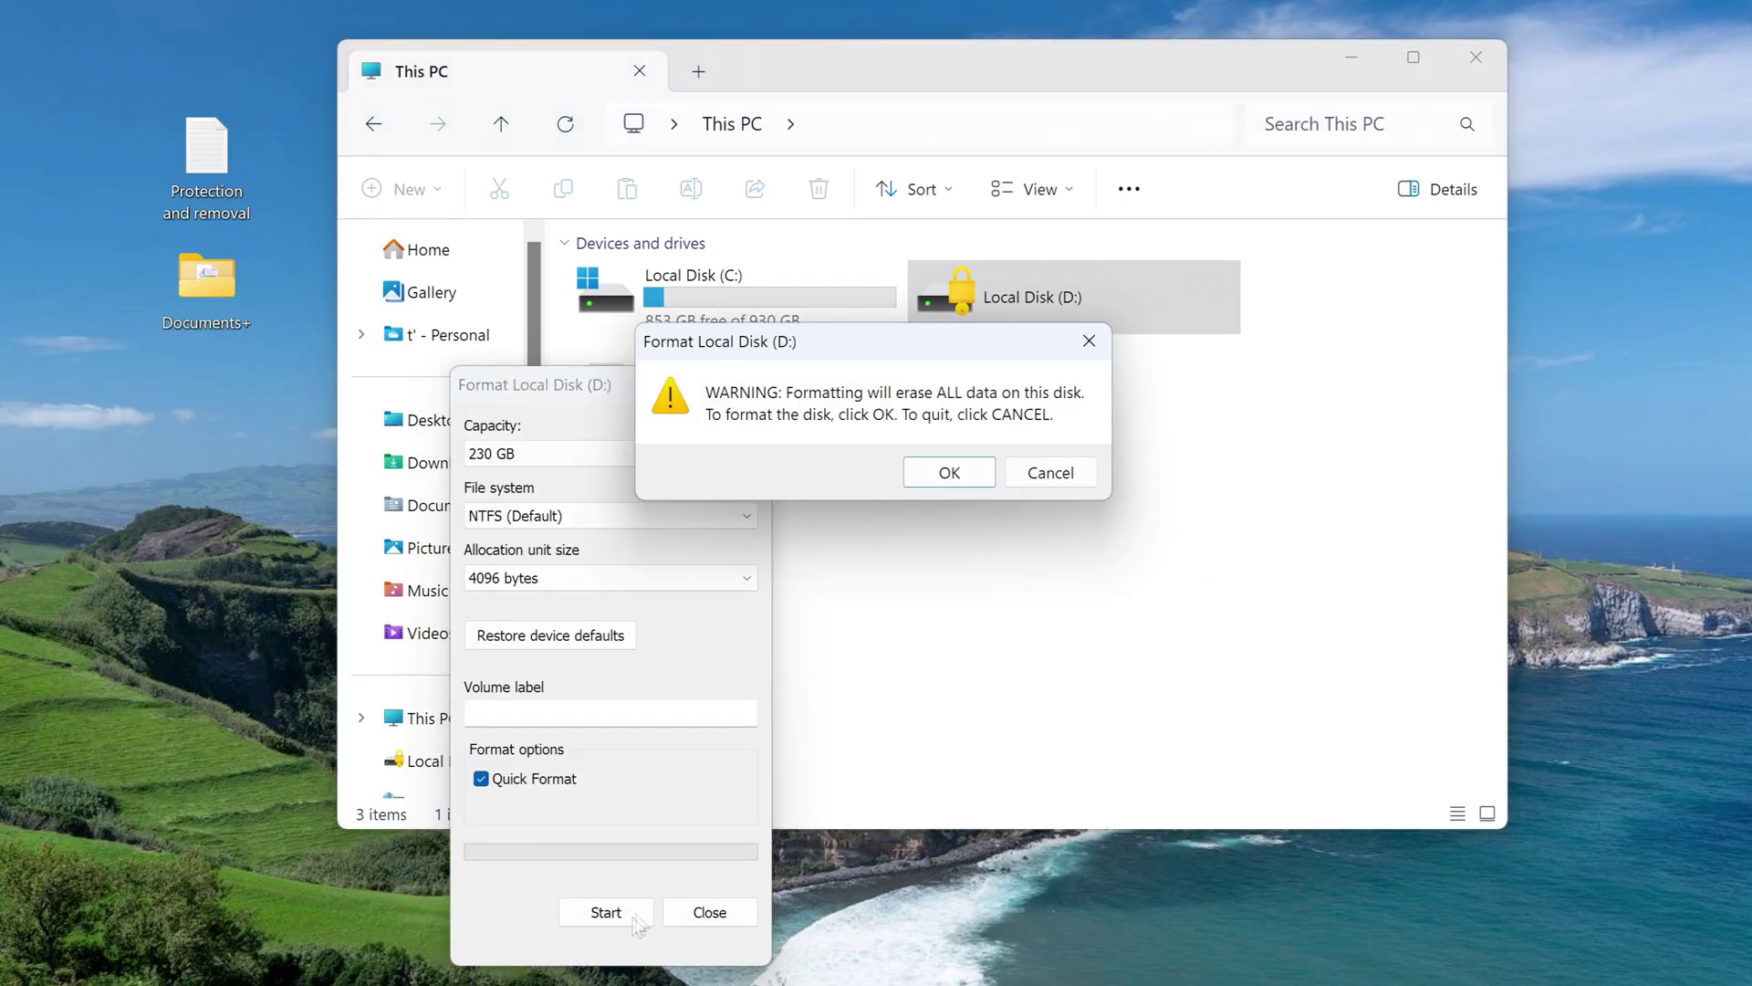
{"action": "left_click", "coordinate": [959, 479]}
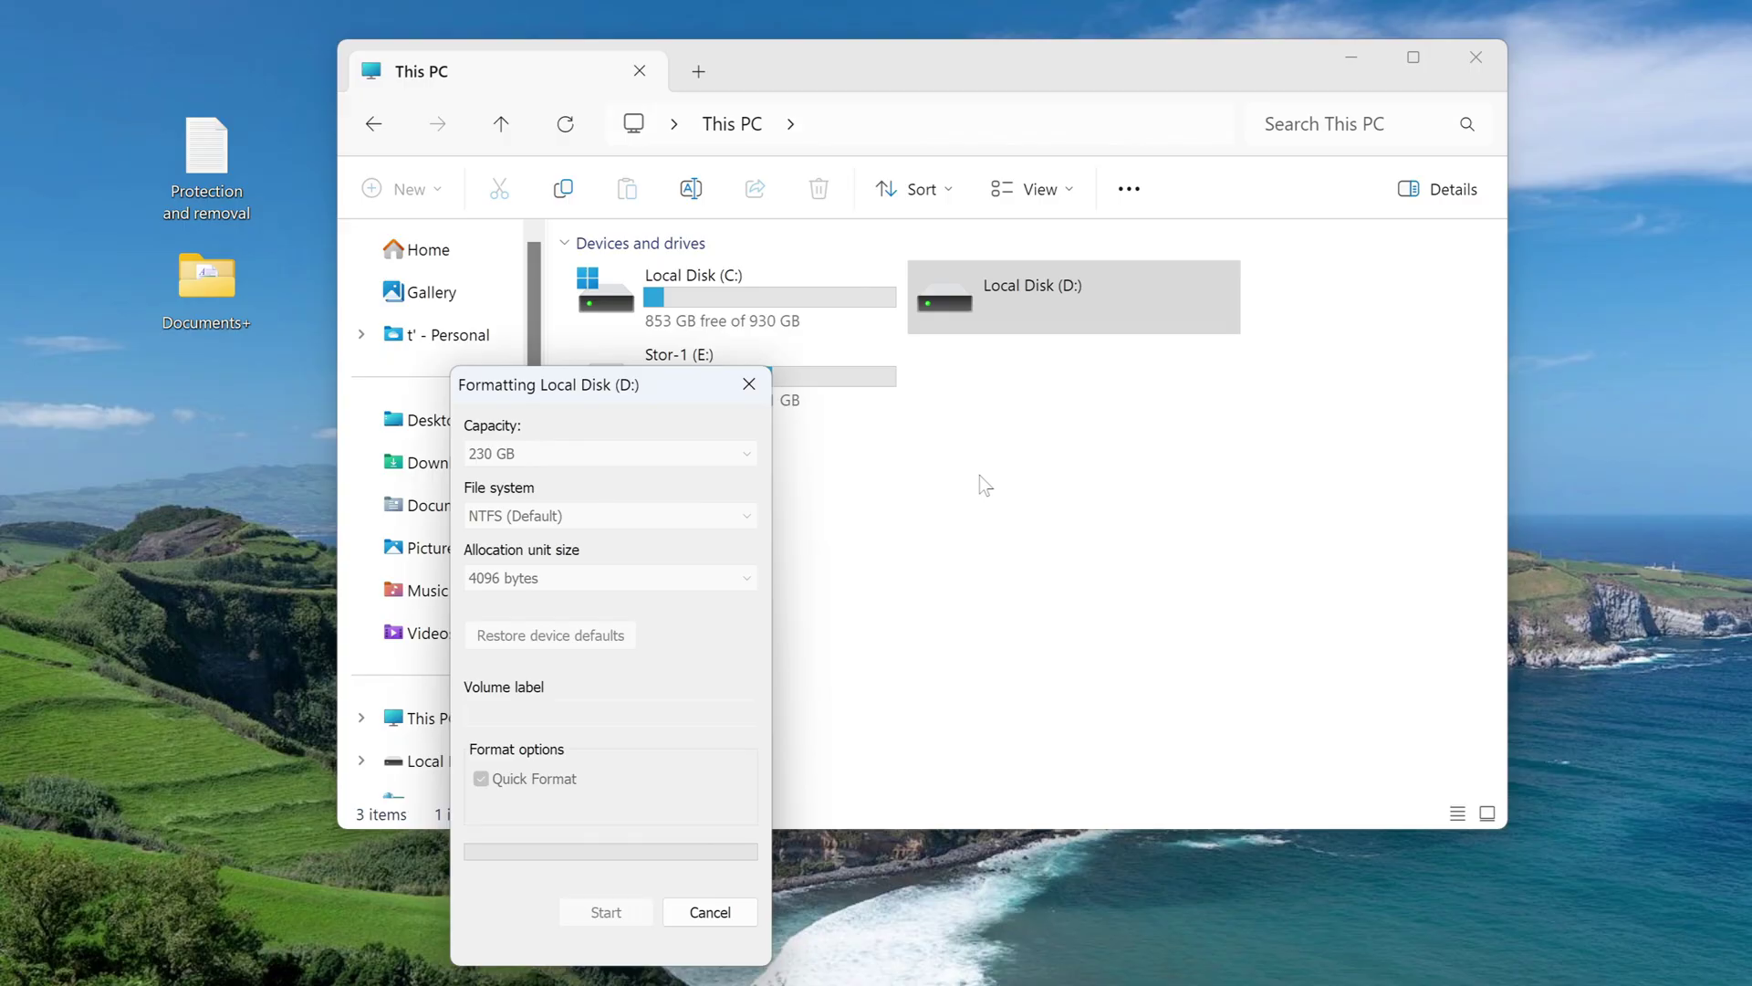
{"action": "left_click", "coordinate": [1050, 466]}
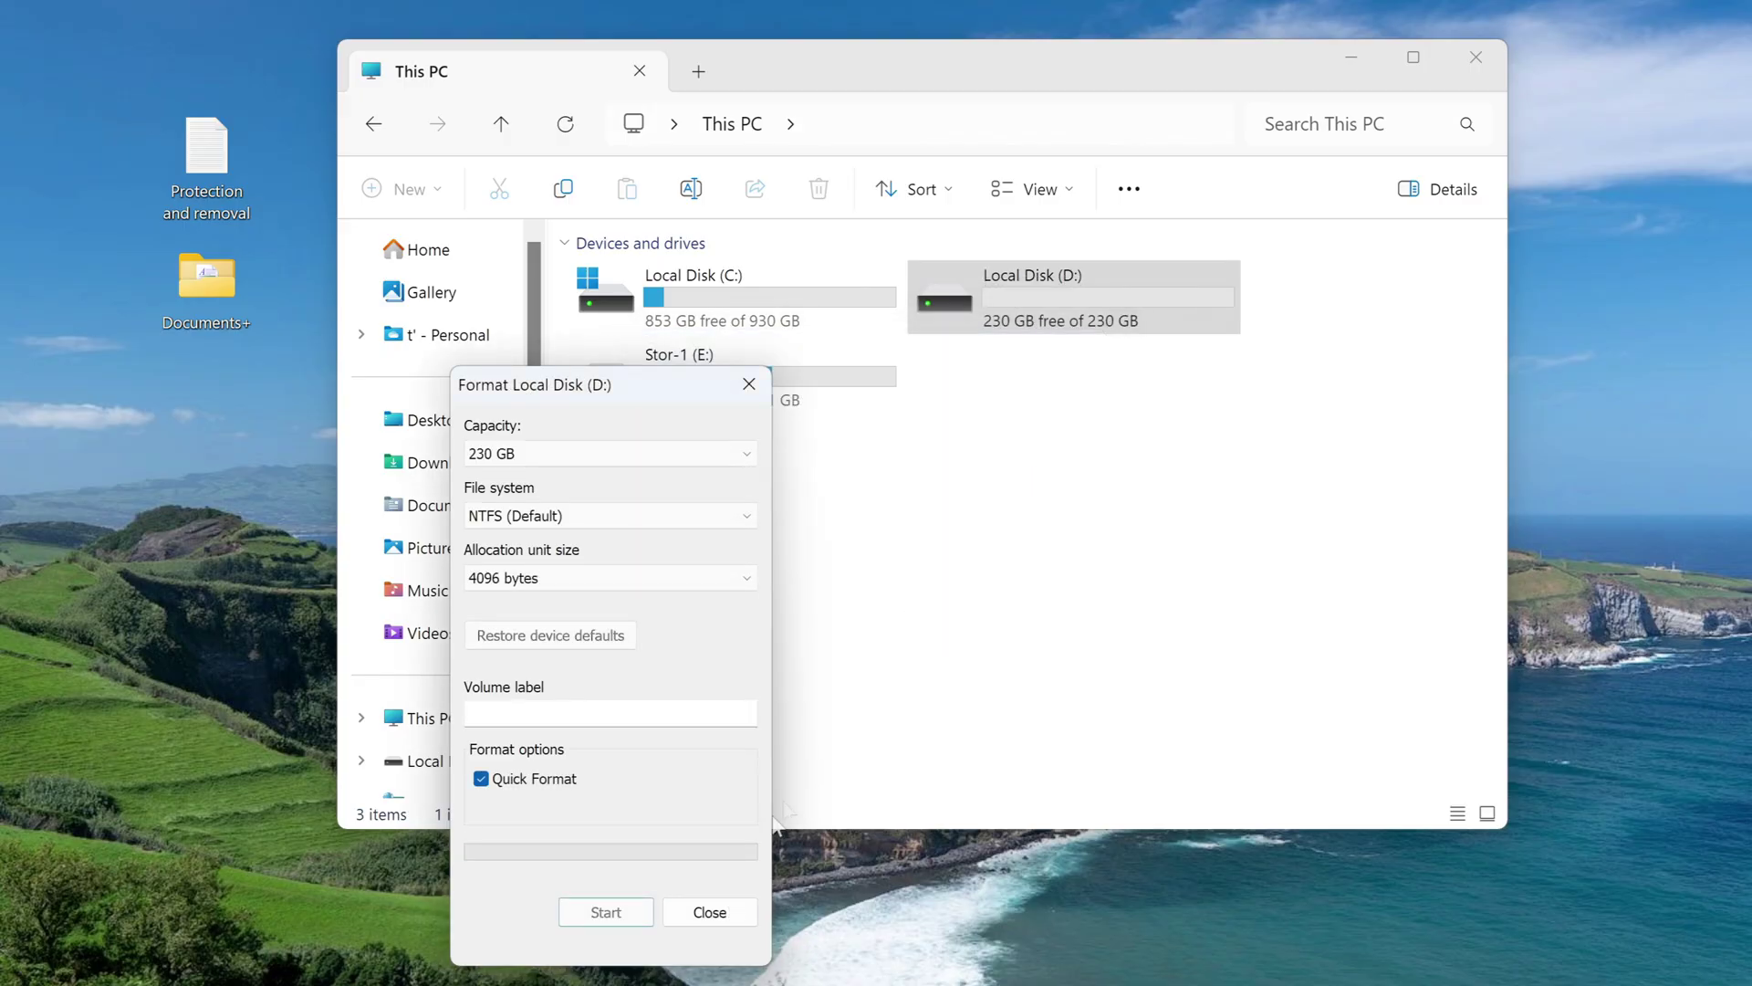
{"action": "left_click", "coordinate": [710, 913]}
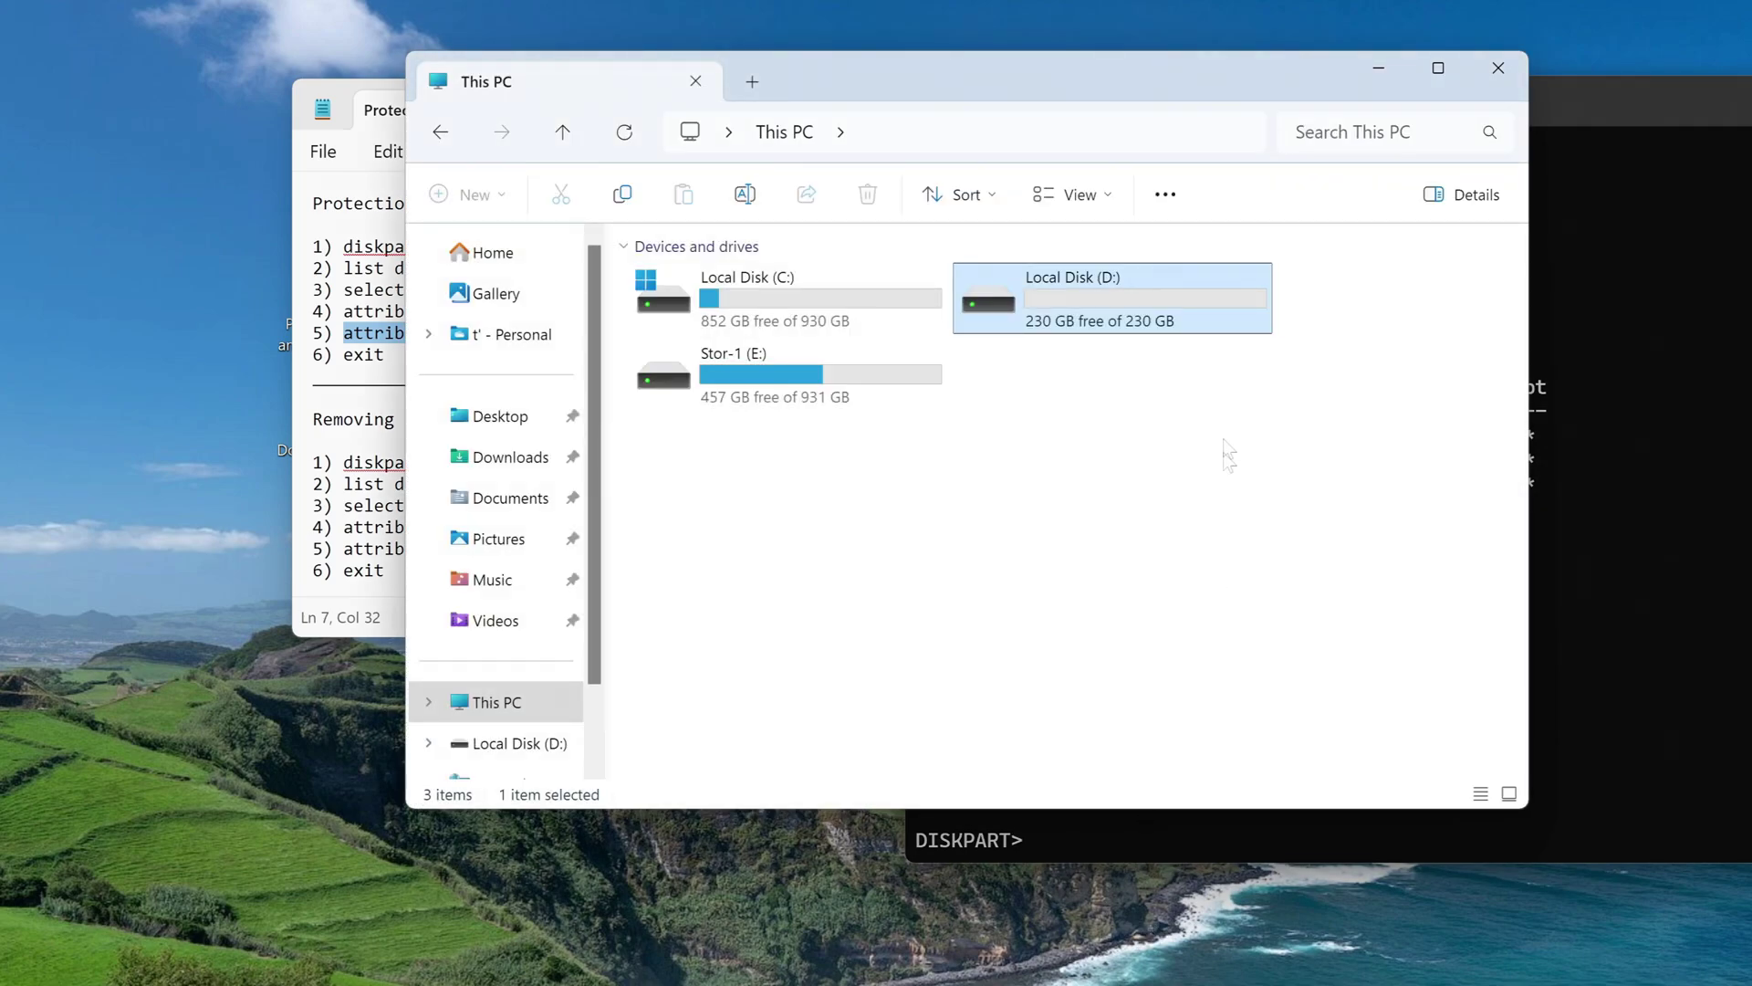
Step: Retry formatting D:, then dismiss the write-protected error and close the Format dialog
{"action": "right_click", "coordinate": [1196, 313]}
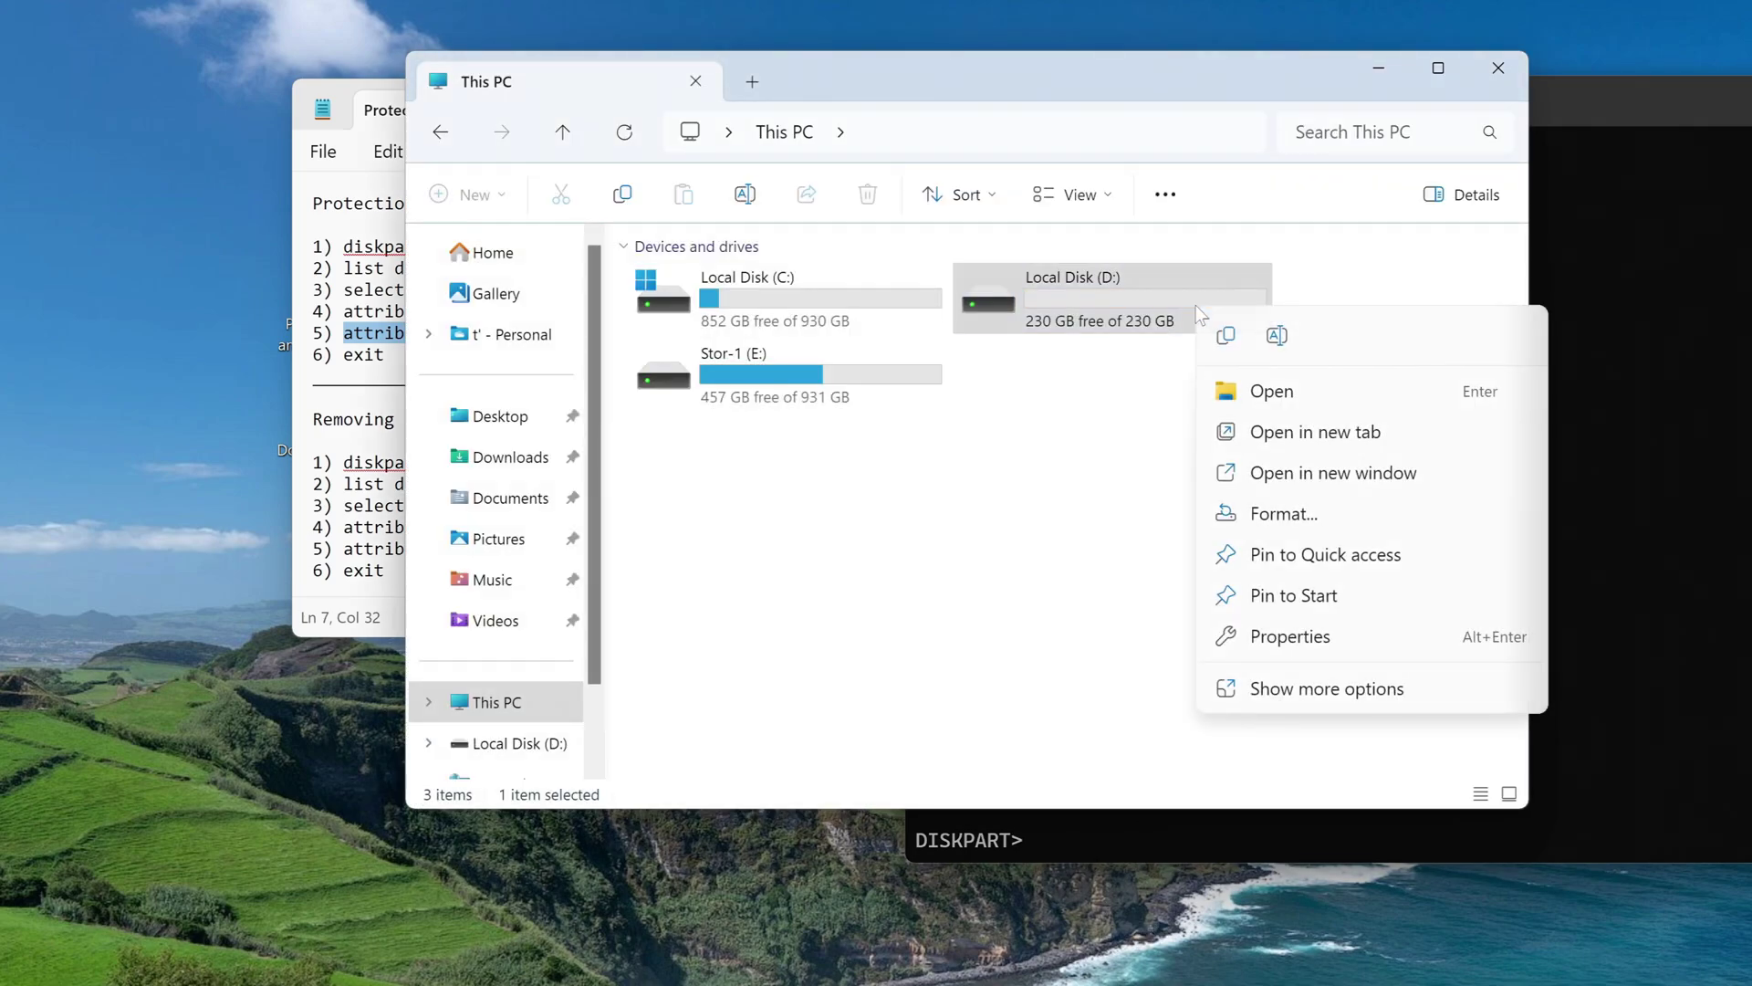
{"action": "left_click", "coordinate": [1283, 517]}
{"action": "left_click", "coordinate": [663, 888]}
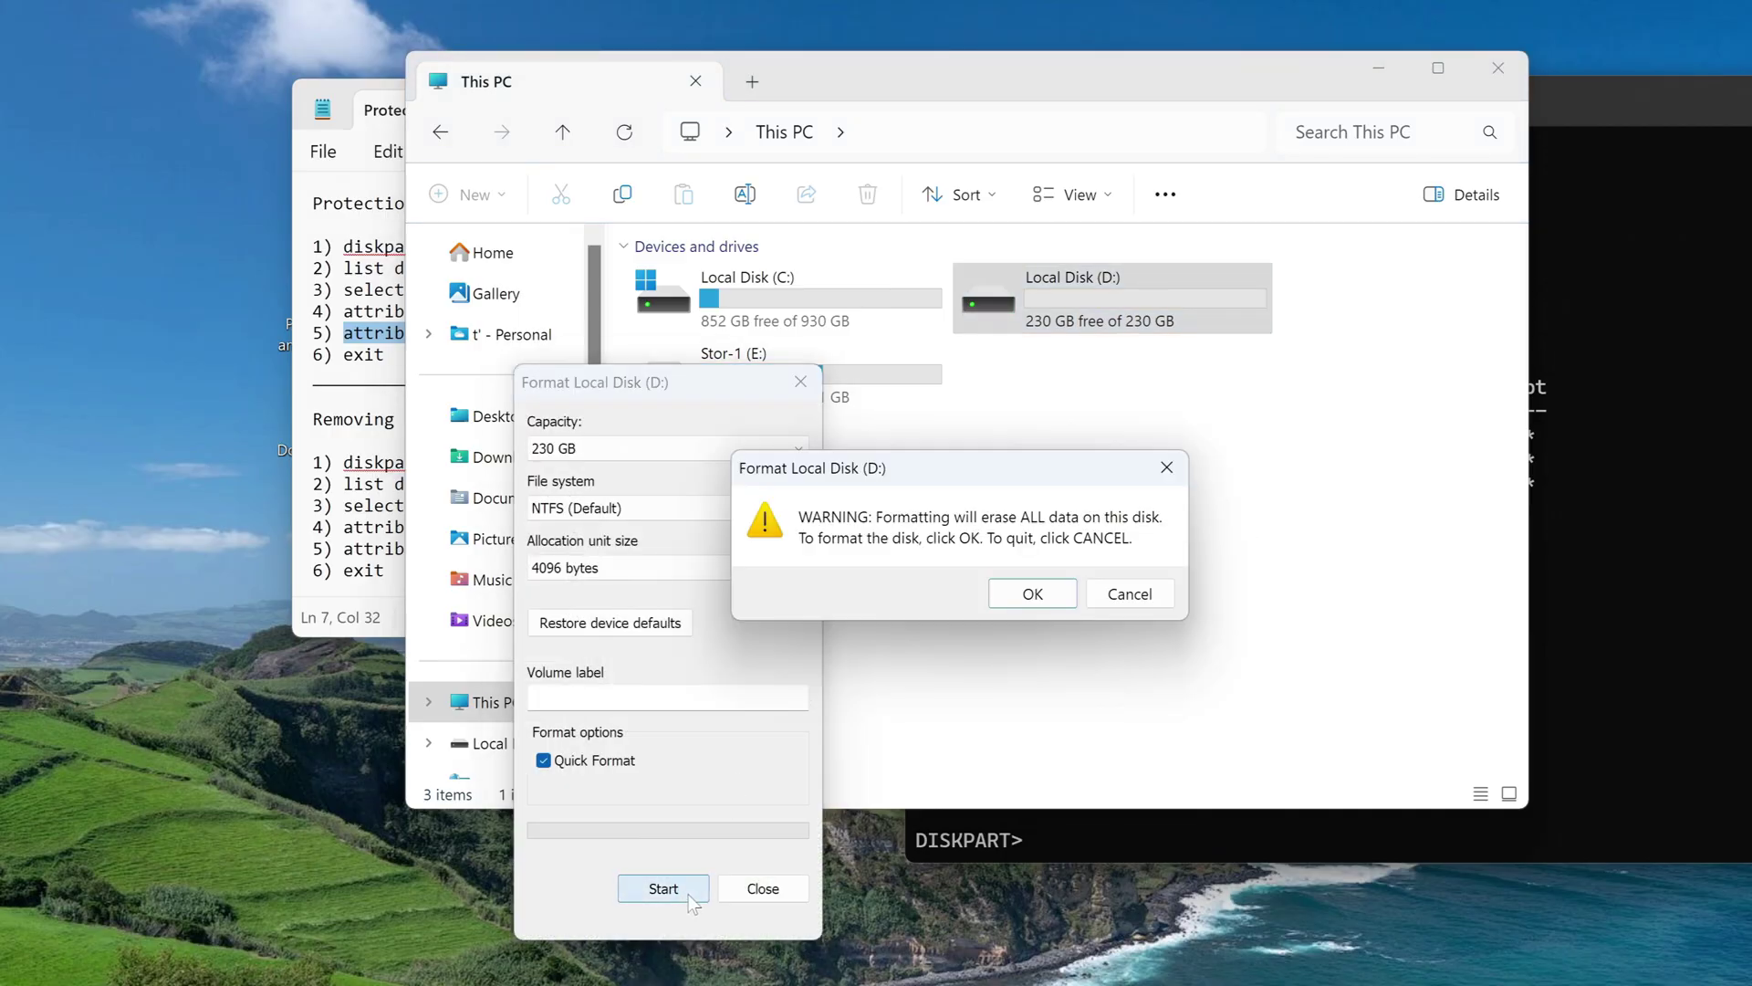
{"action": "left_click", "coordinate": [1030, 592]}
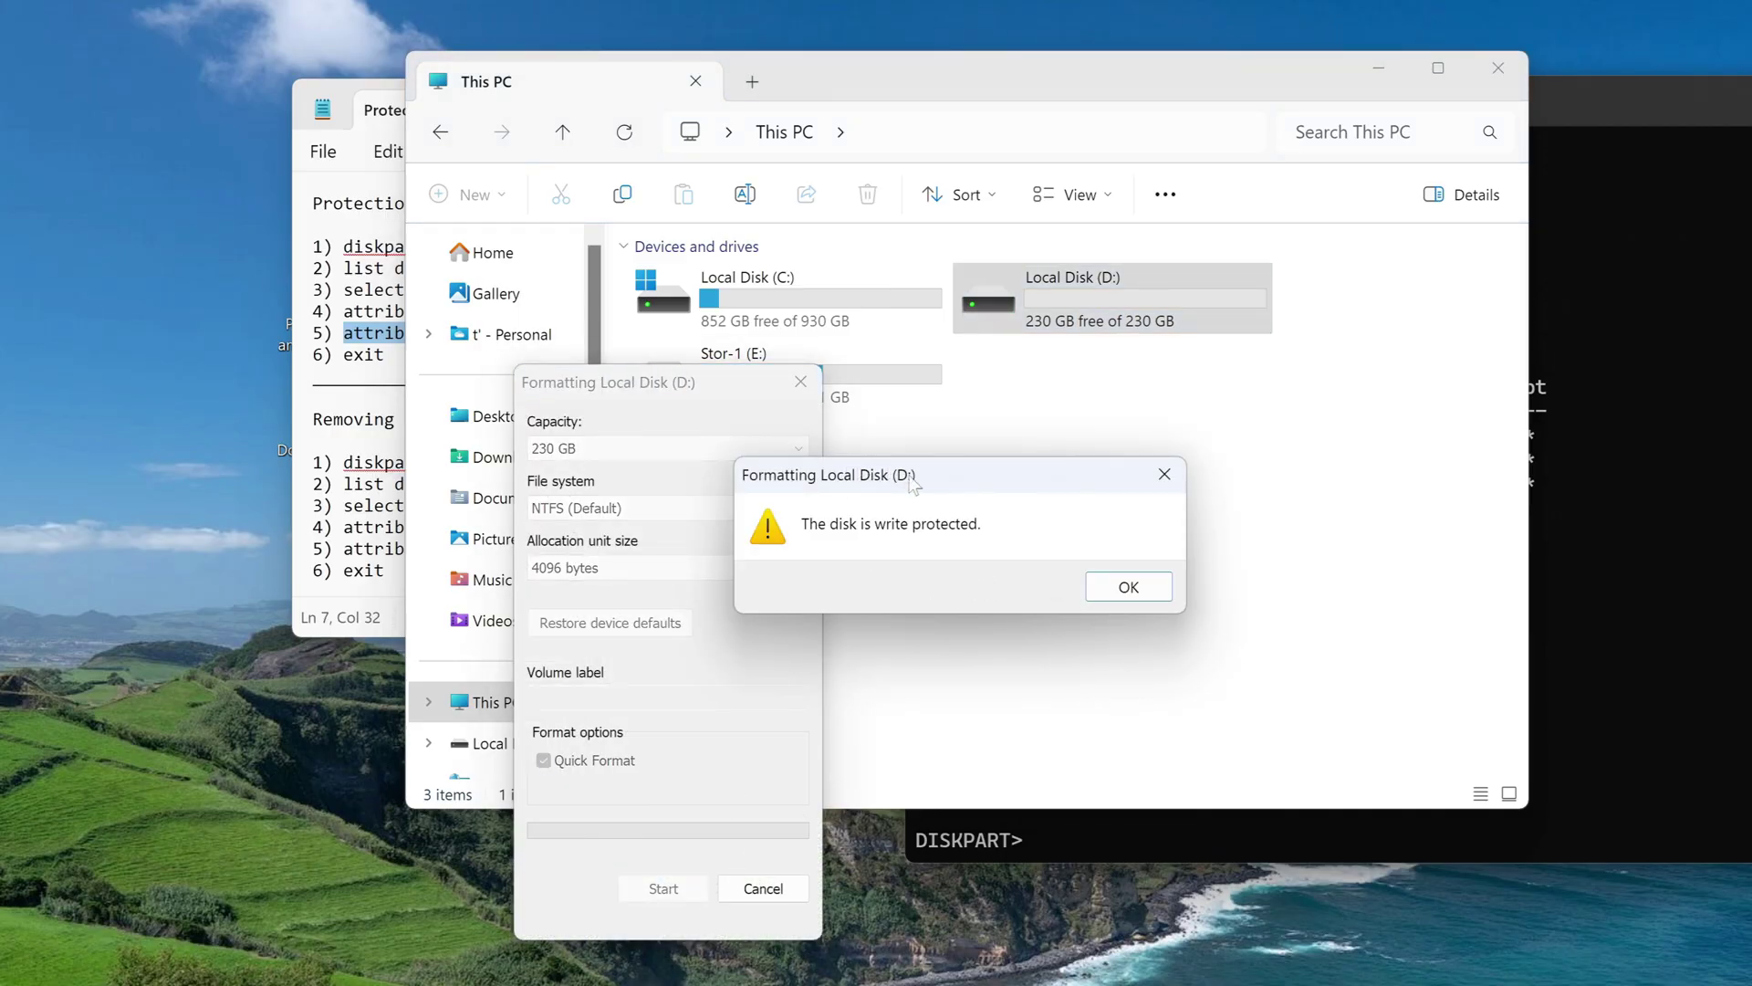
{"action": "left_click", "coordinate": [1129, 586]}
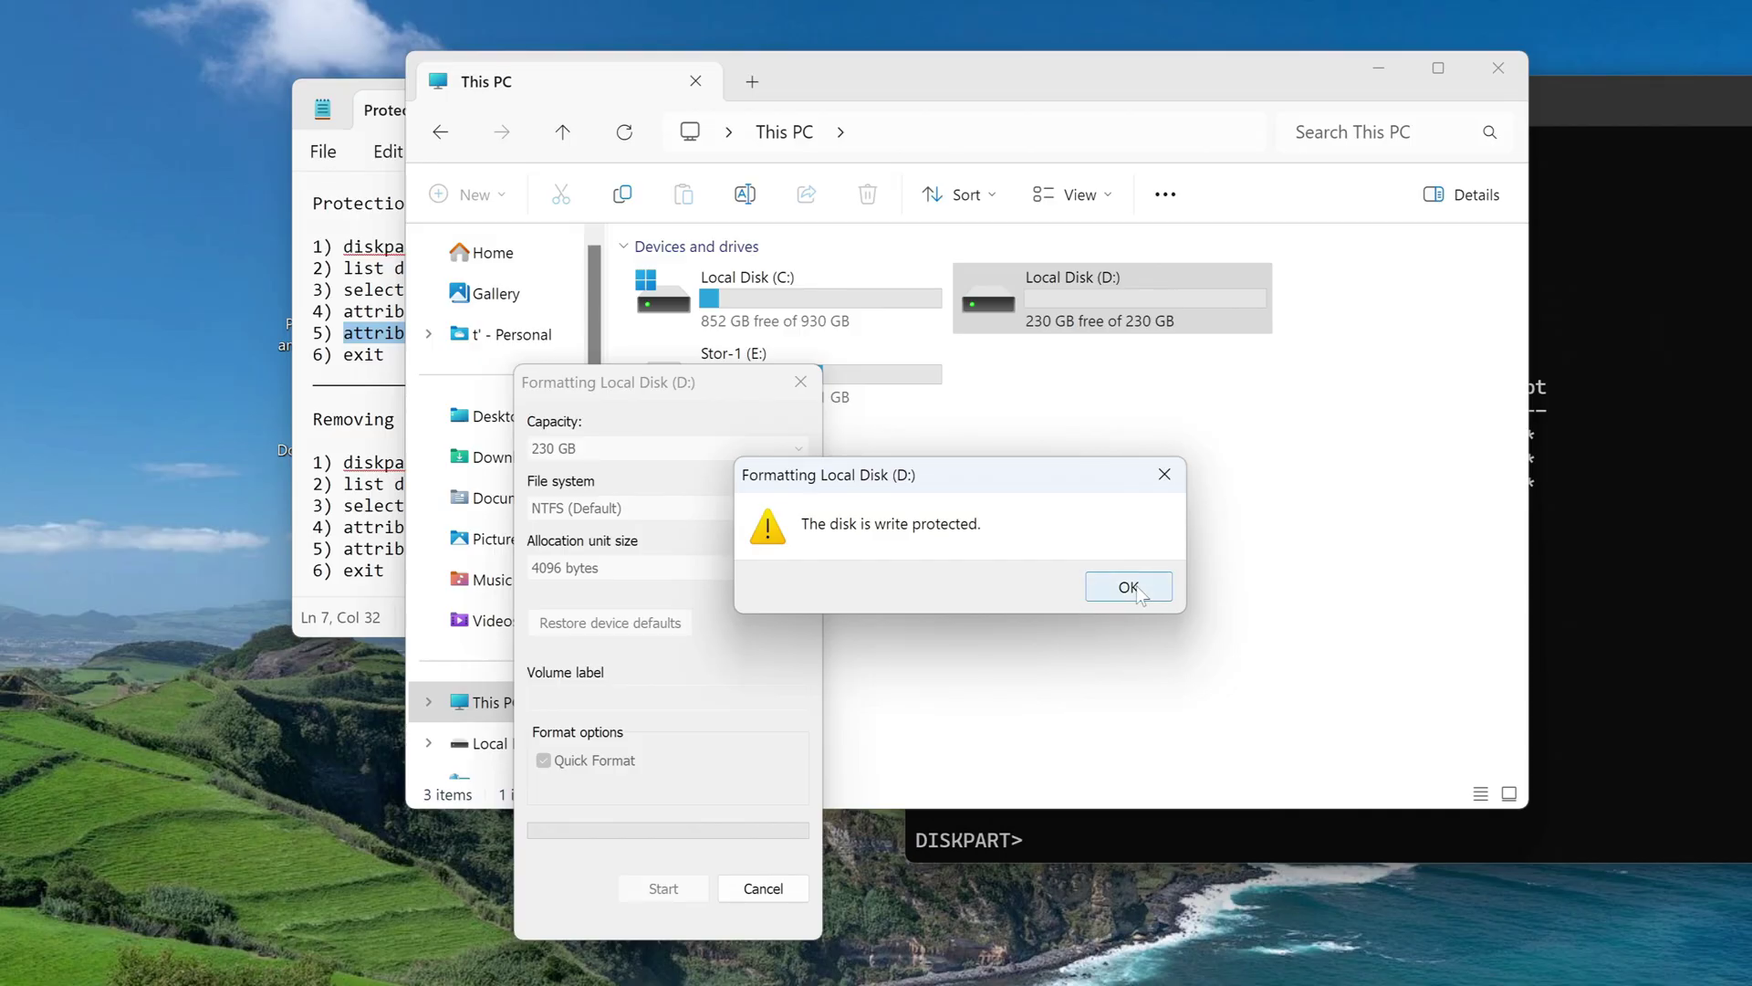
{"action": "key", "text": "Escape"}
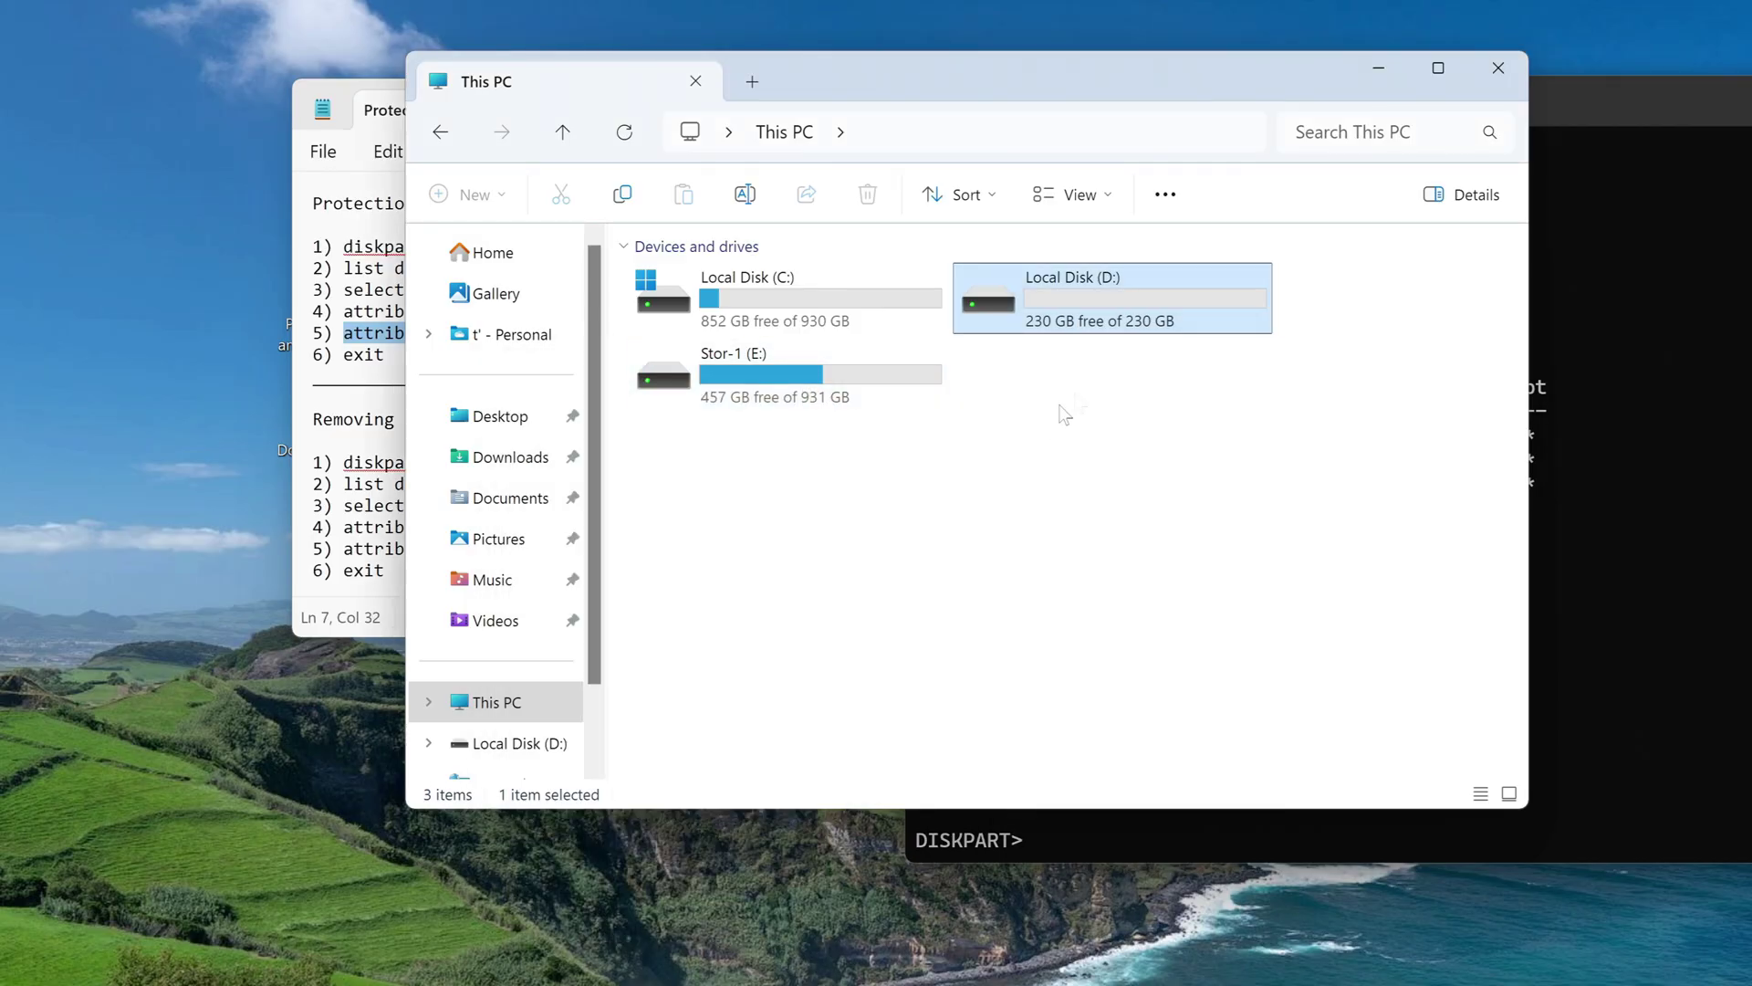
Step: Open D:\For flash drive, view '1. Setting protection', and copy it to the desktop
{"action": "double_click", "coordinate": [1130, 291]}
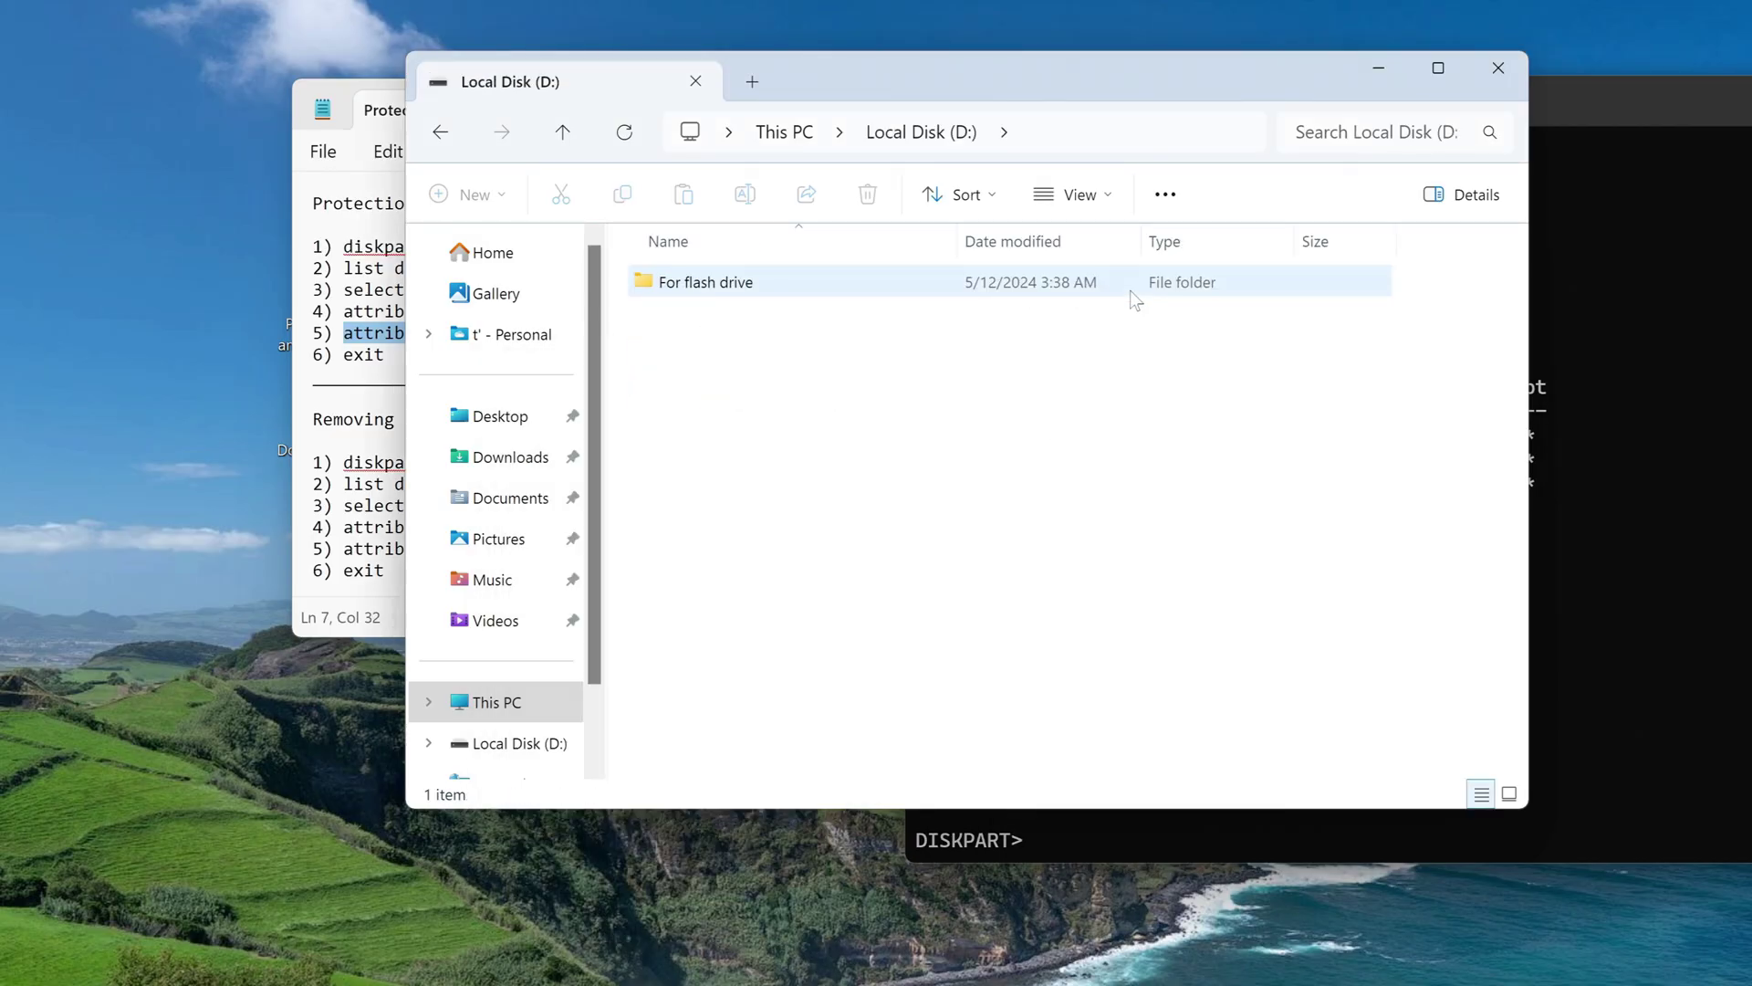
{"action": "double_click", "coordinate": [761, 290]}
{"action": "double_click", "coordinate": [761, 291]}
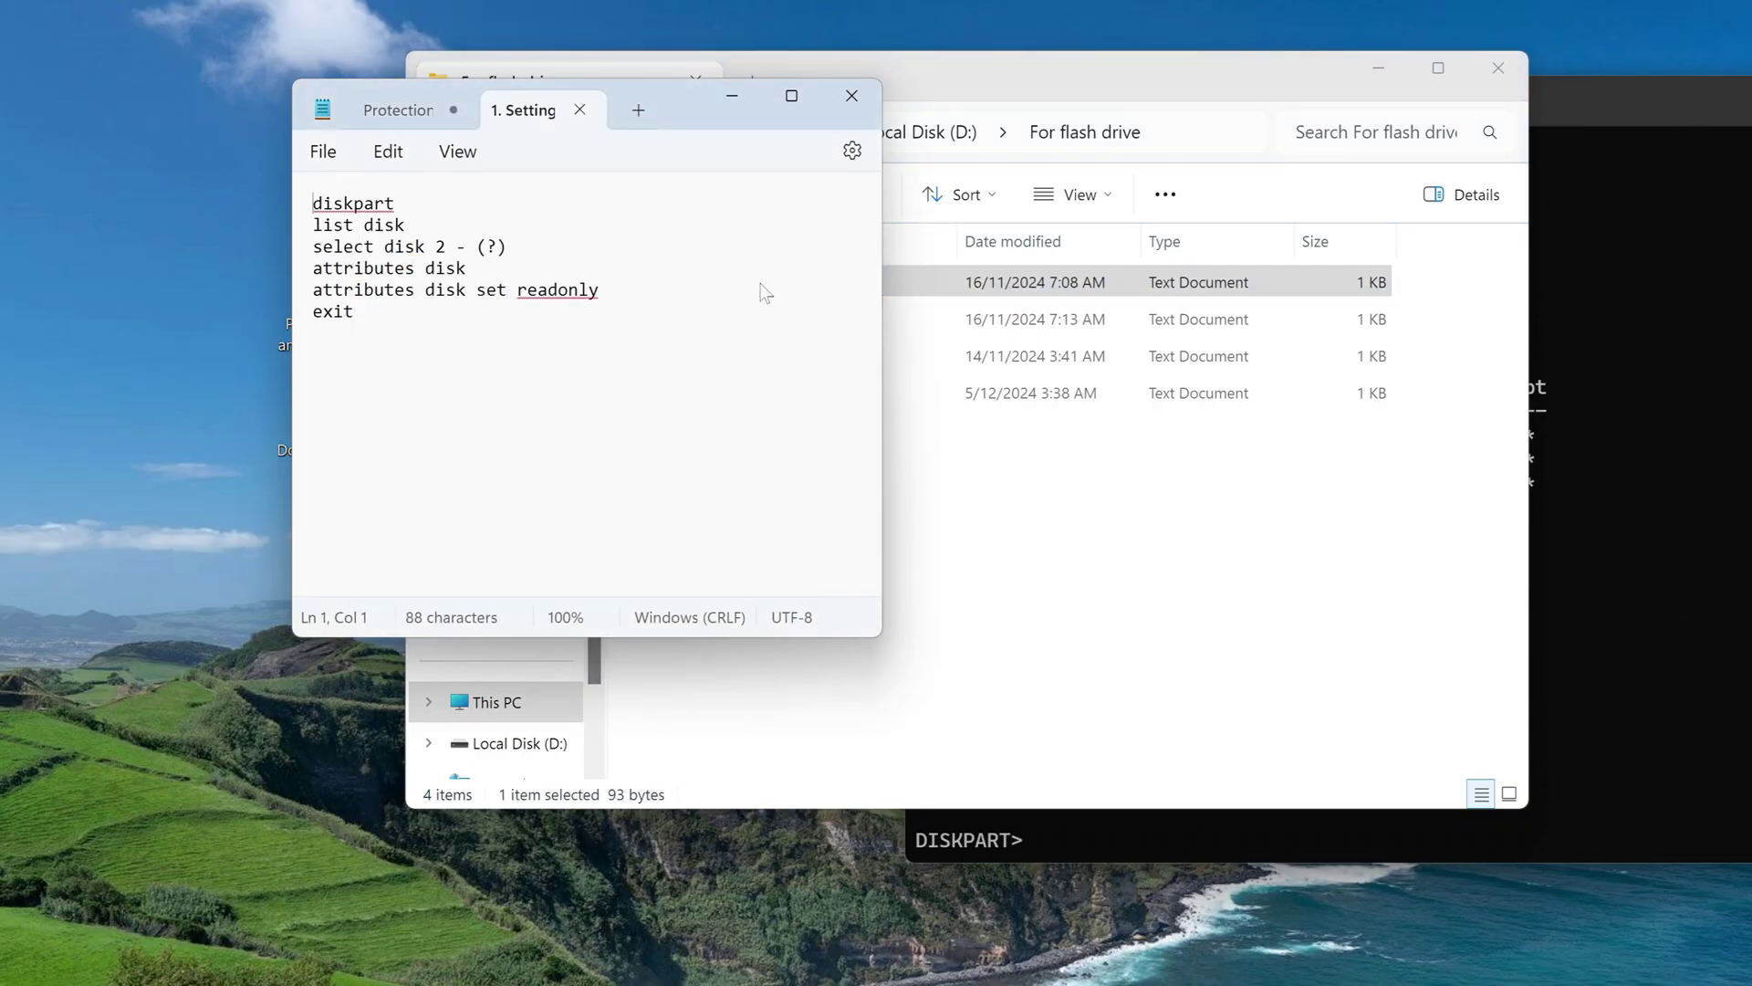
{"action": "left_click_drag", "start_coordinate": [407, 224], "coordinate": [402, 371]}
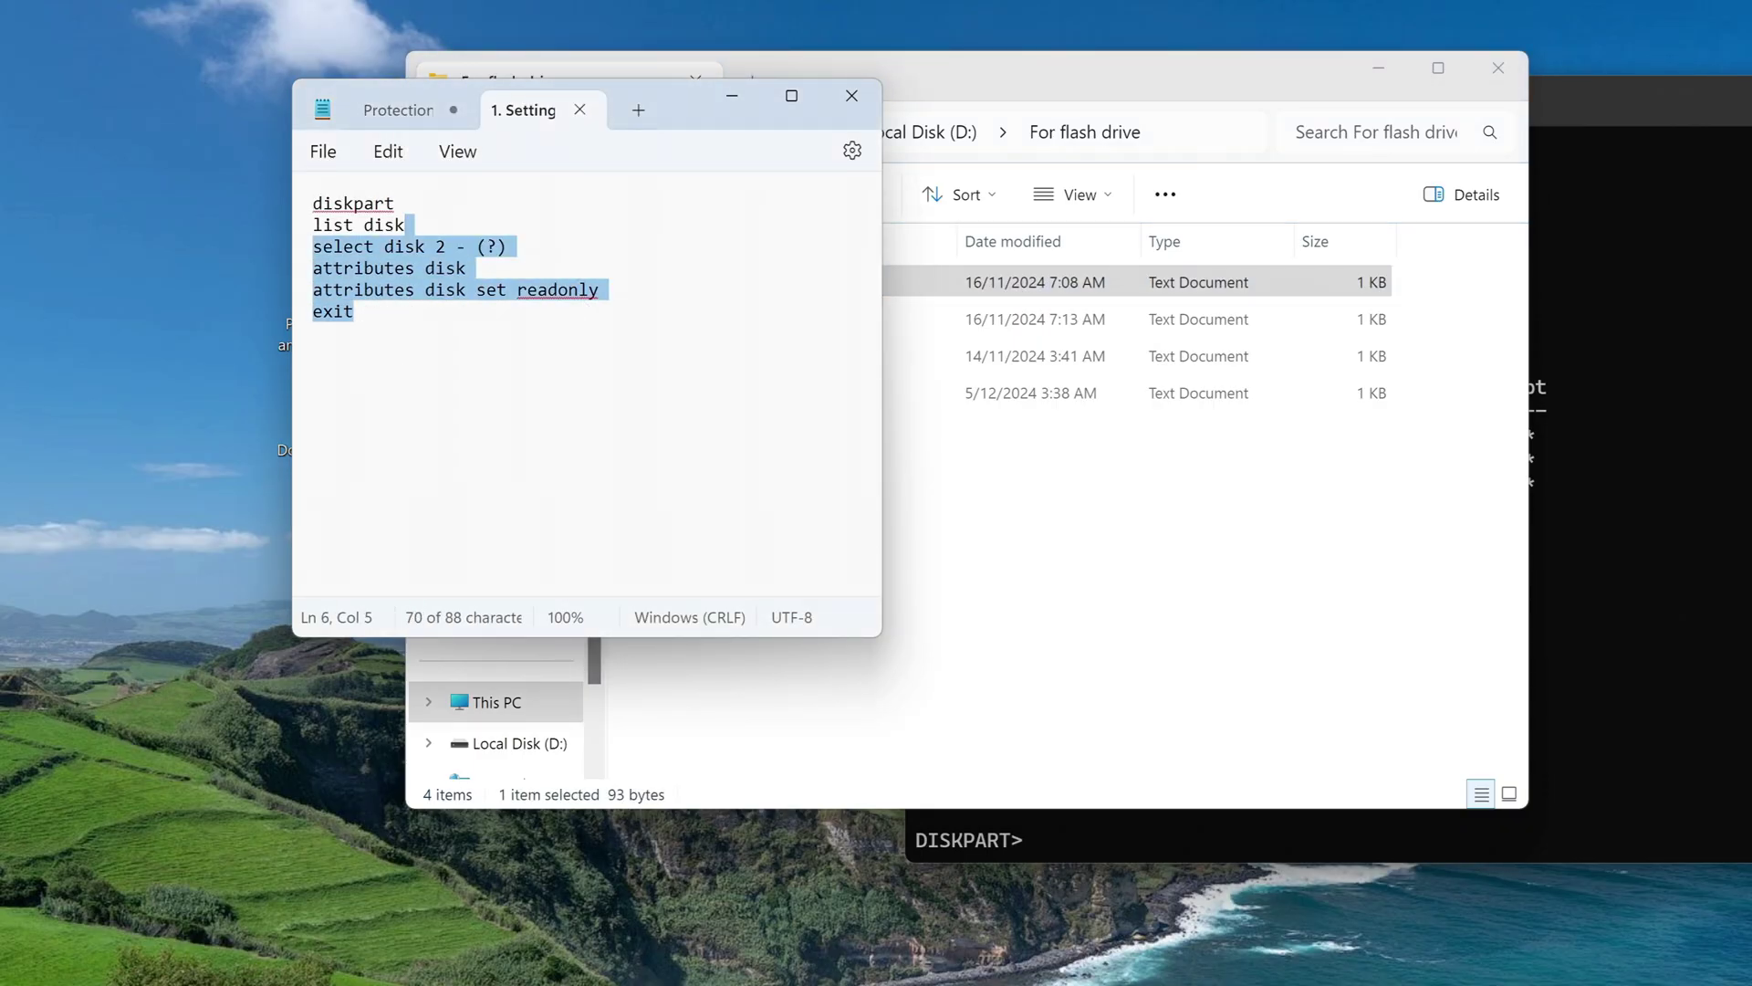
{"action": "left_click", "coordinate": [403, 371]}
{"action": "left_click", "coordinate": [851, 96]}
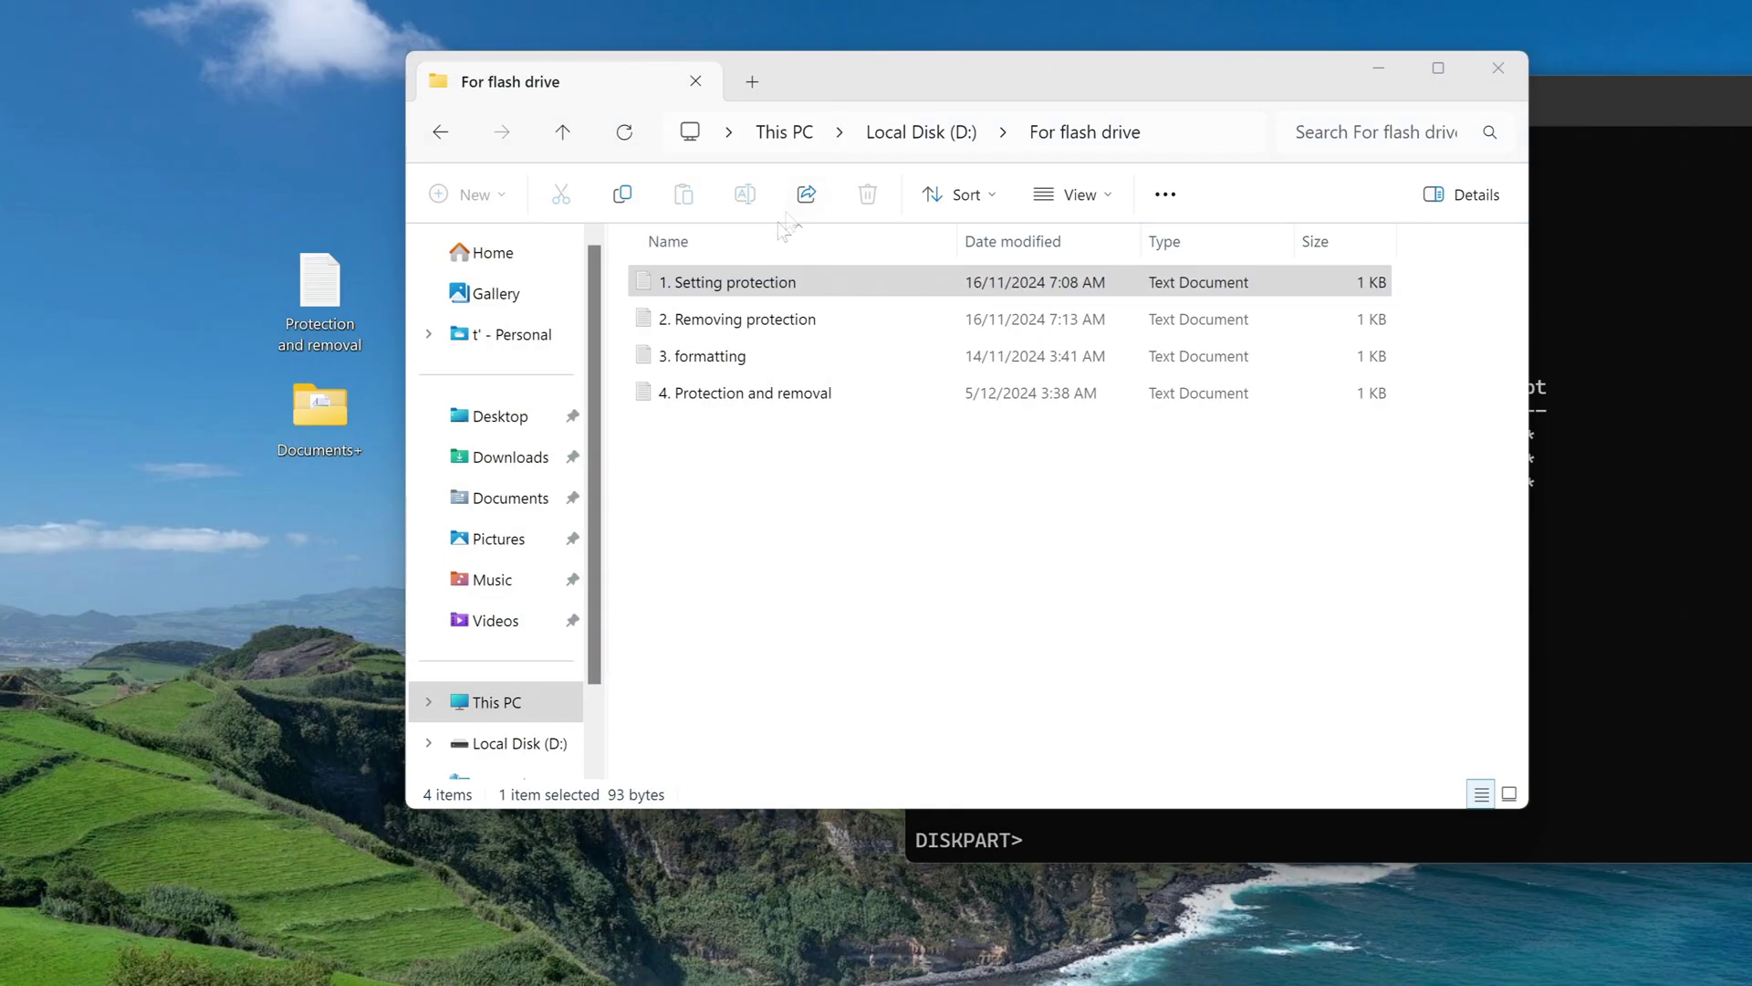
{"action": "left_click_drag", "start_coordinate": [657, 294], "coordinate": [283, 709]}
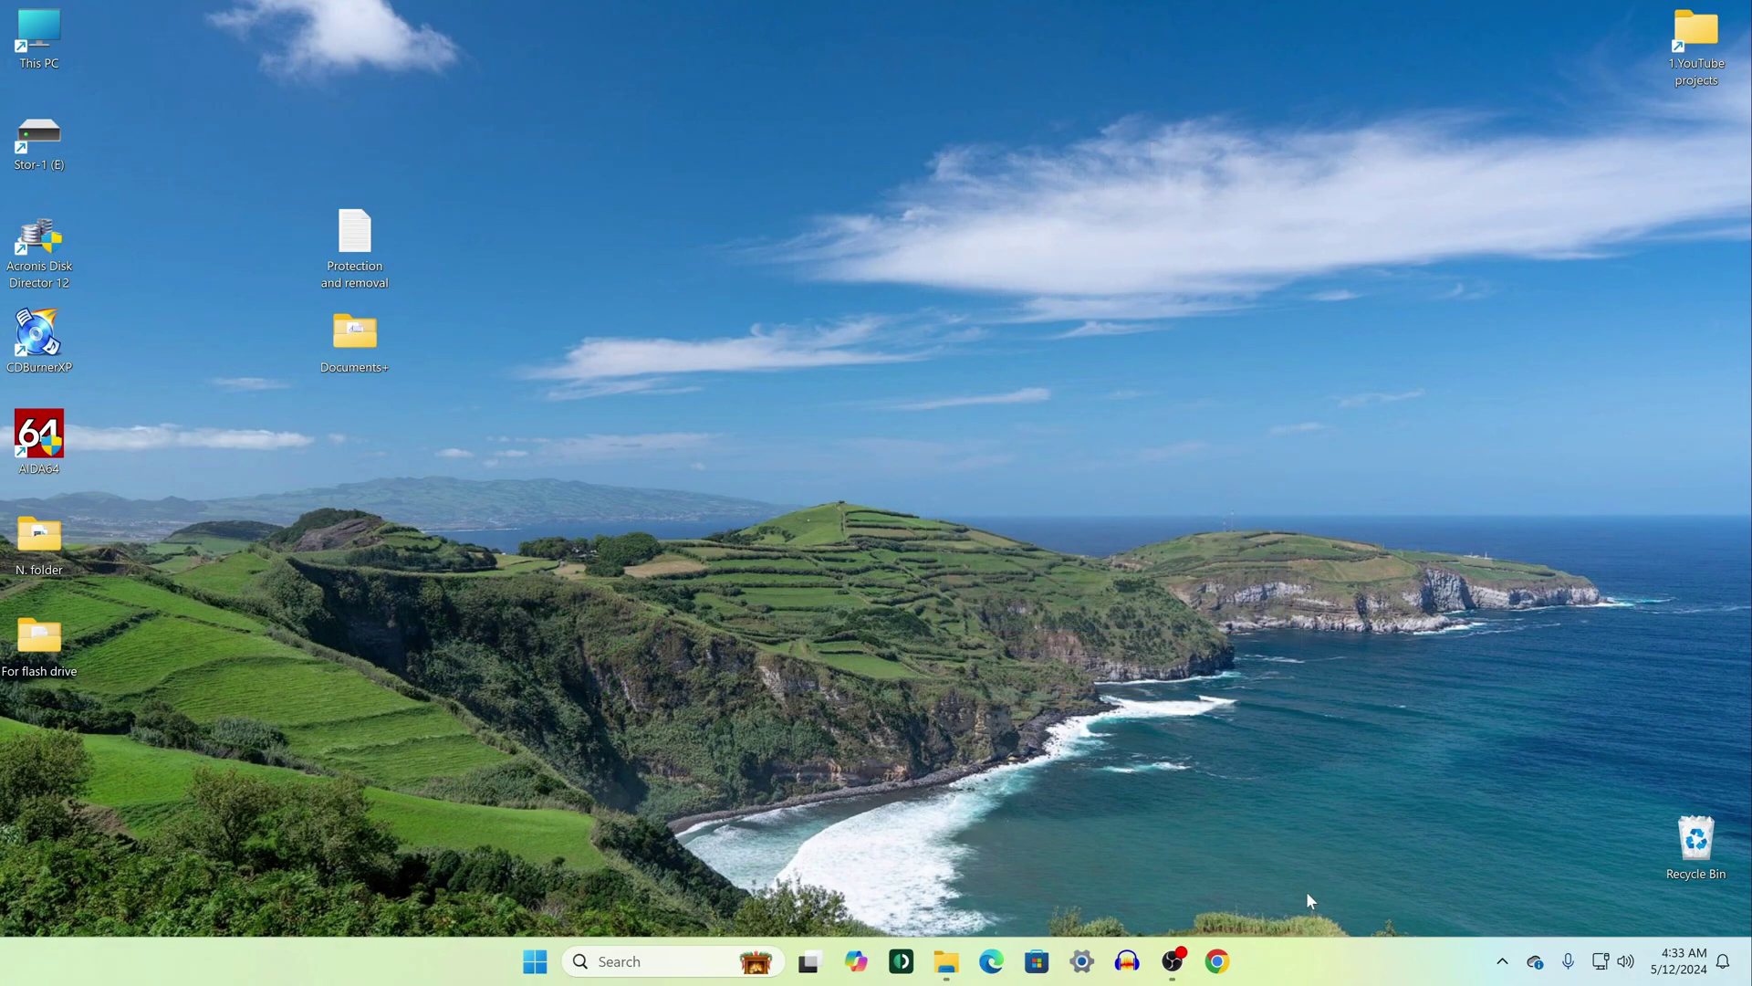
Step: Start Turn on BitLocker for Local Disk (D:) from This PC's full context menu
{"action": "left_click", "coordinate": [945, 961]}
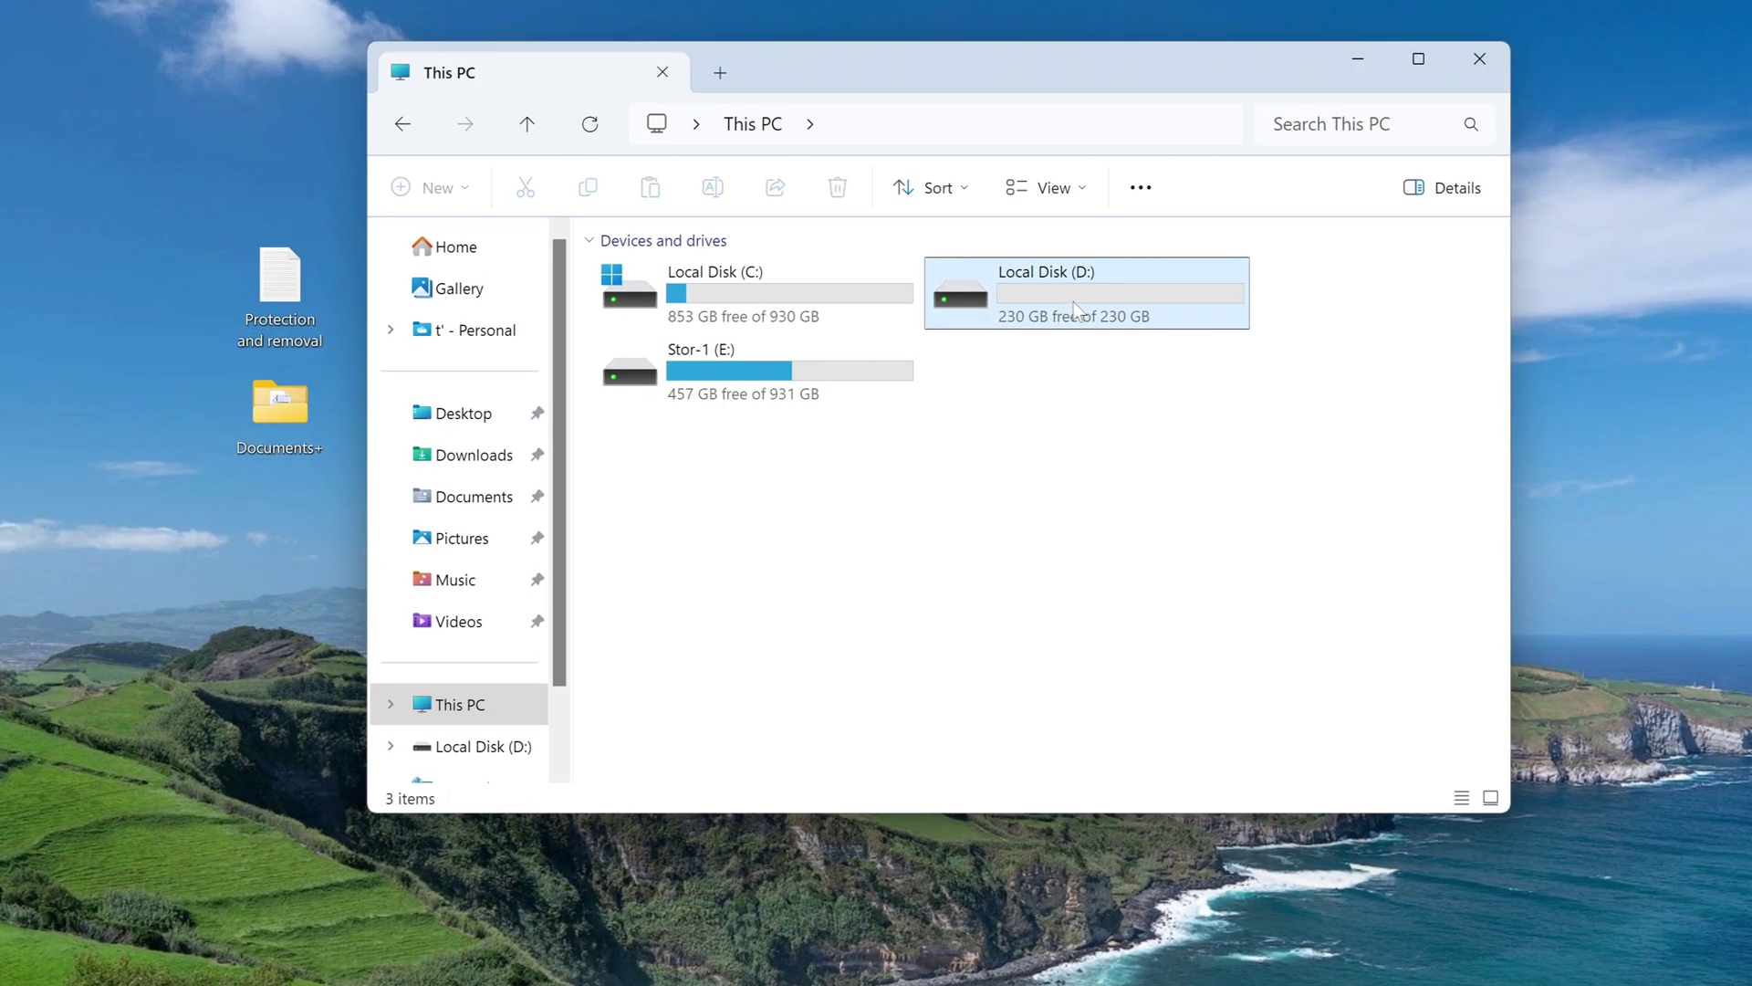
{"action": "right_click", "coordinate": [1074, 303]}
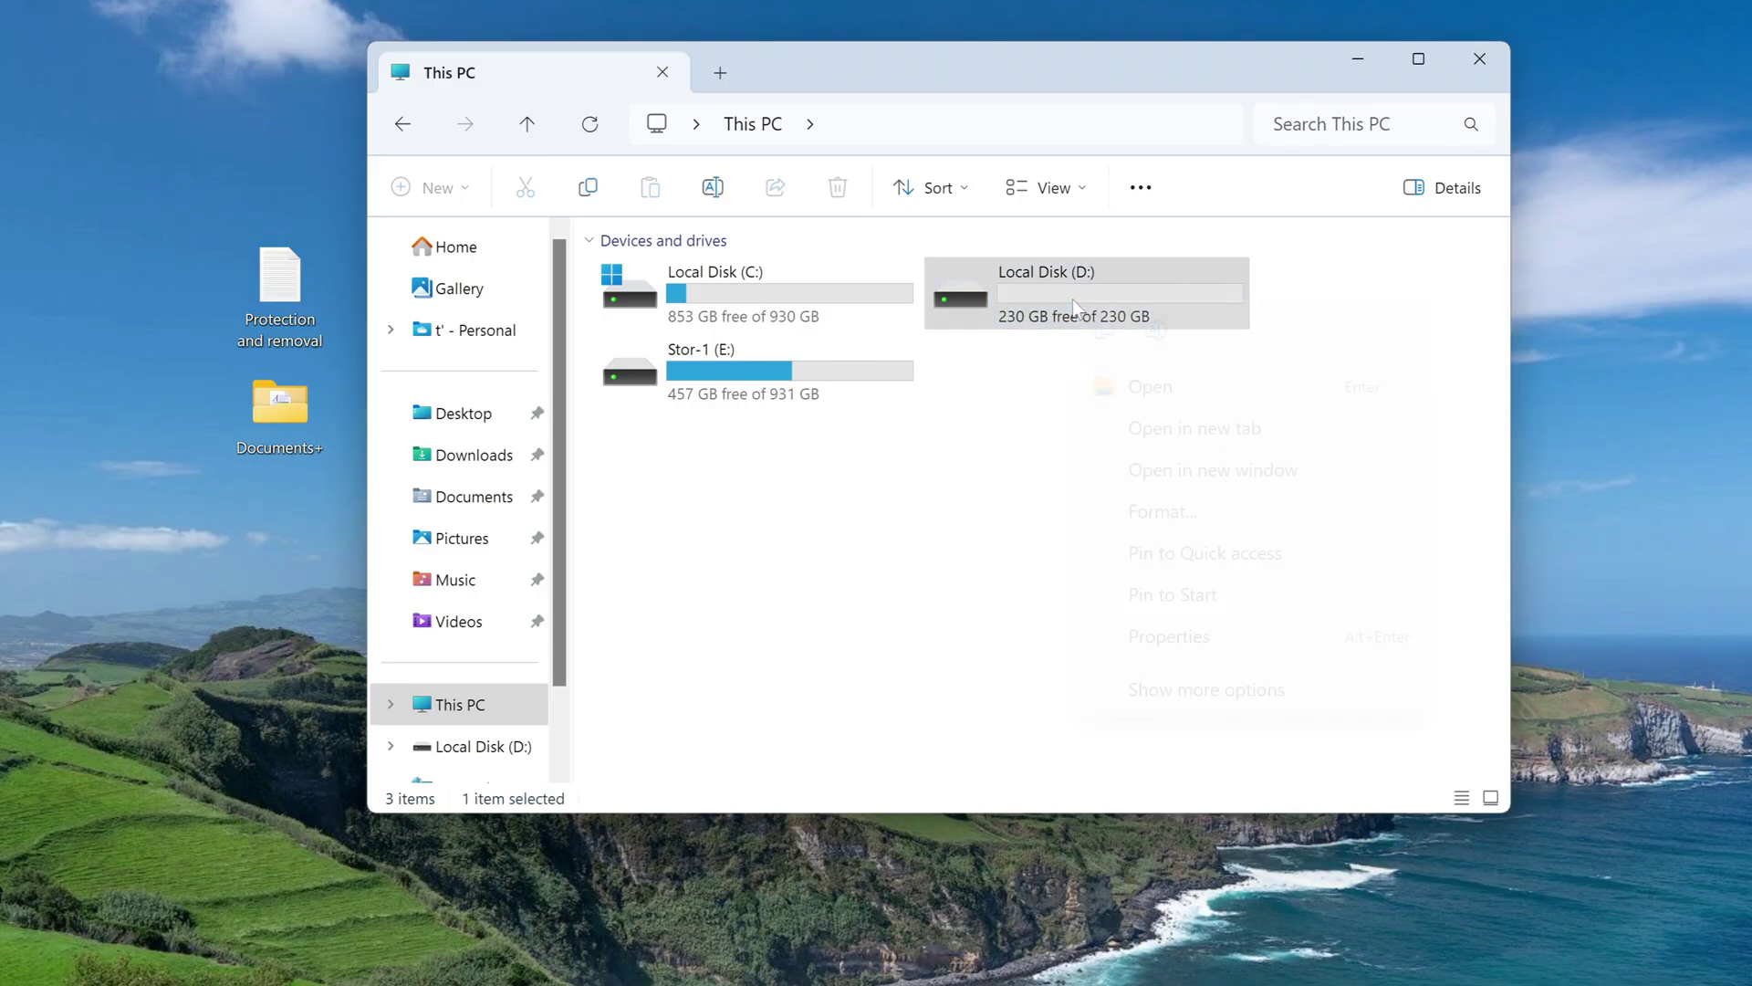
{"action": "left_click", "coordinate": [1304, 694]}
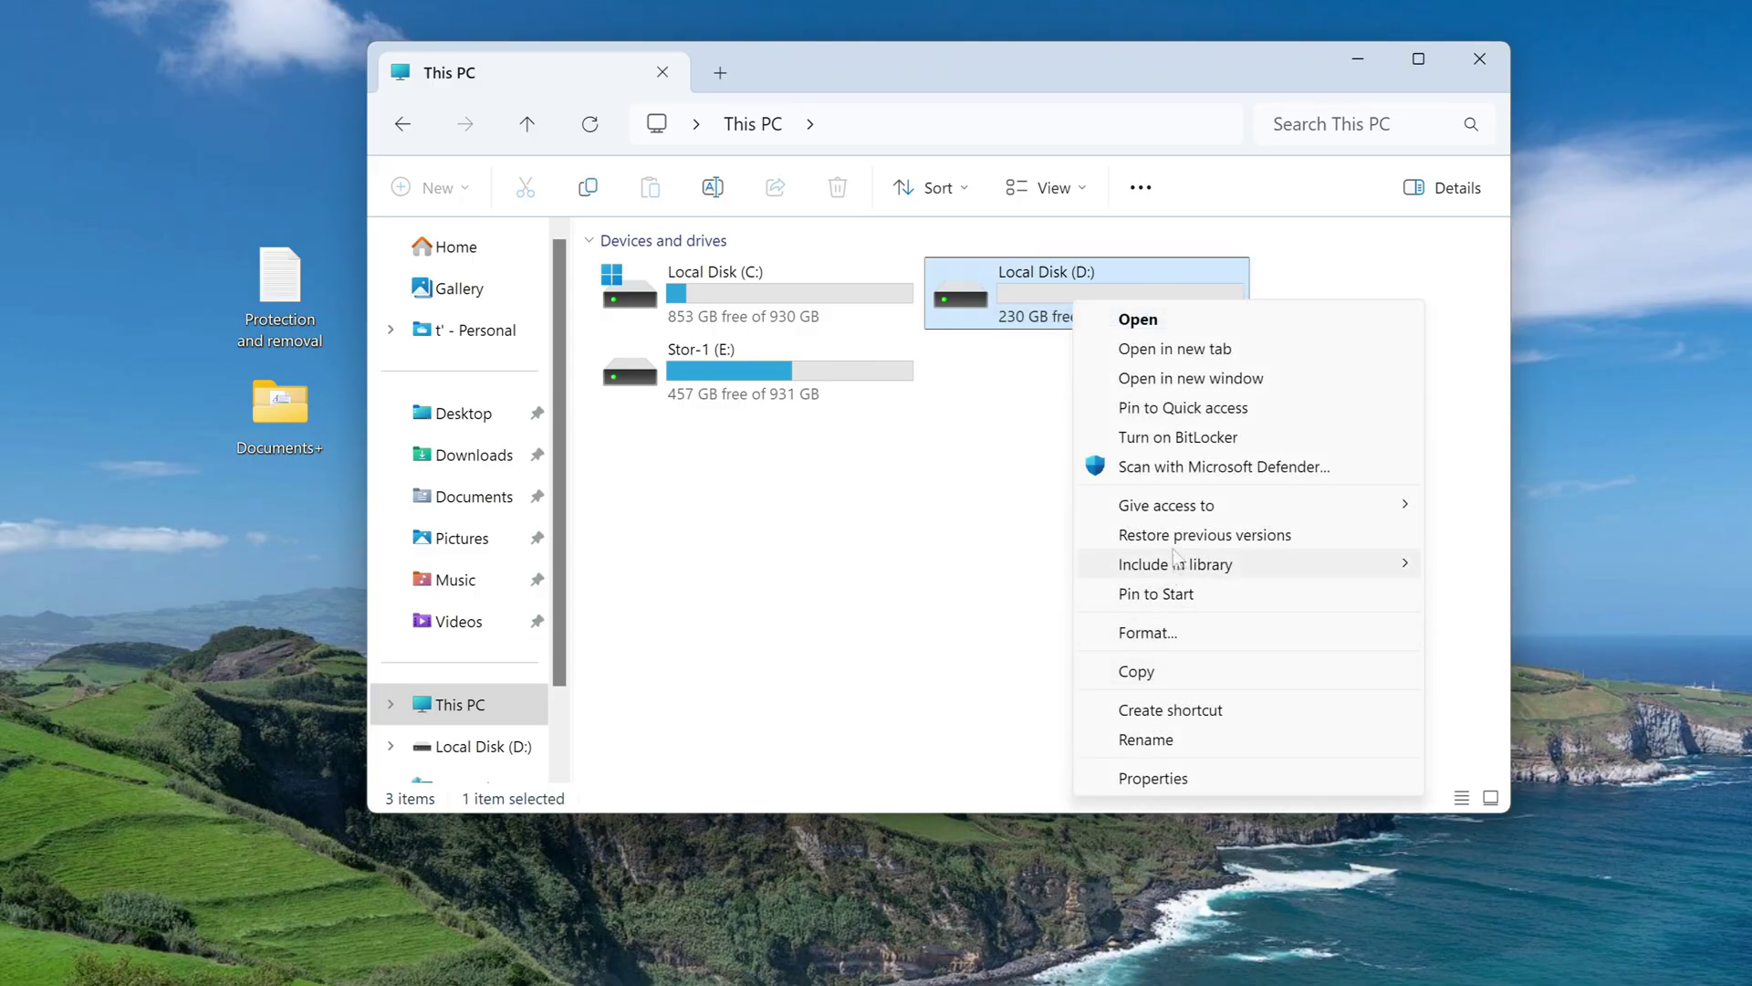
{"action": "left_click", "coordinate": [1267, 447]}
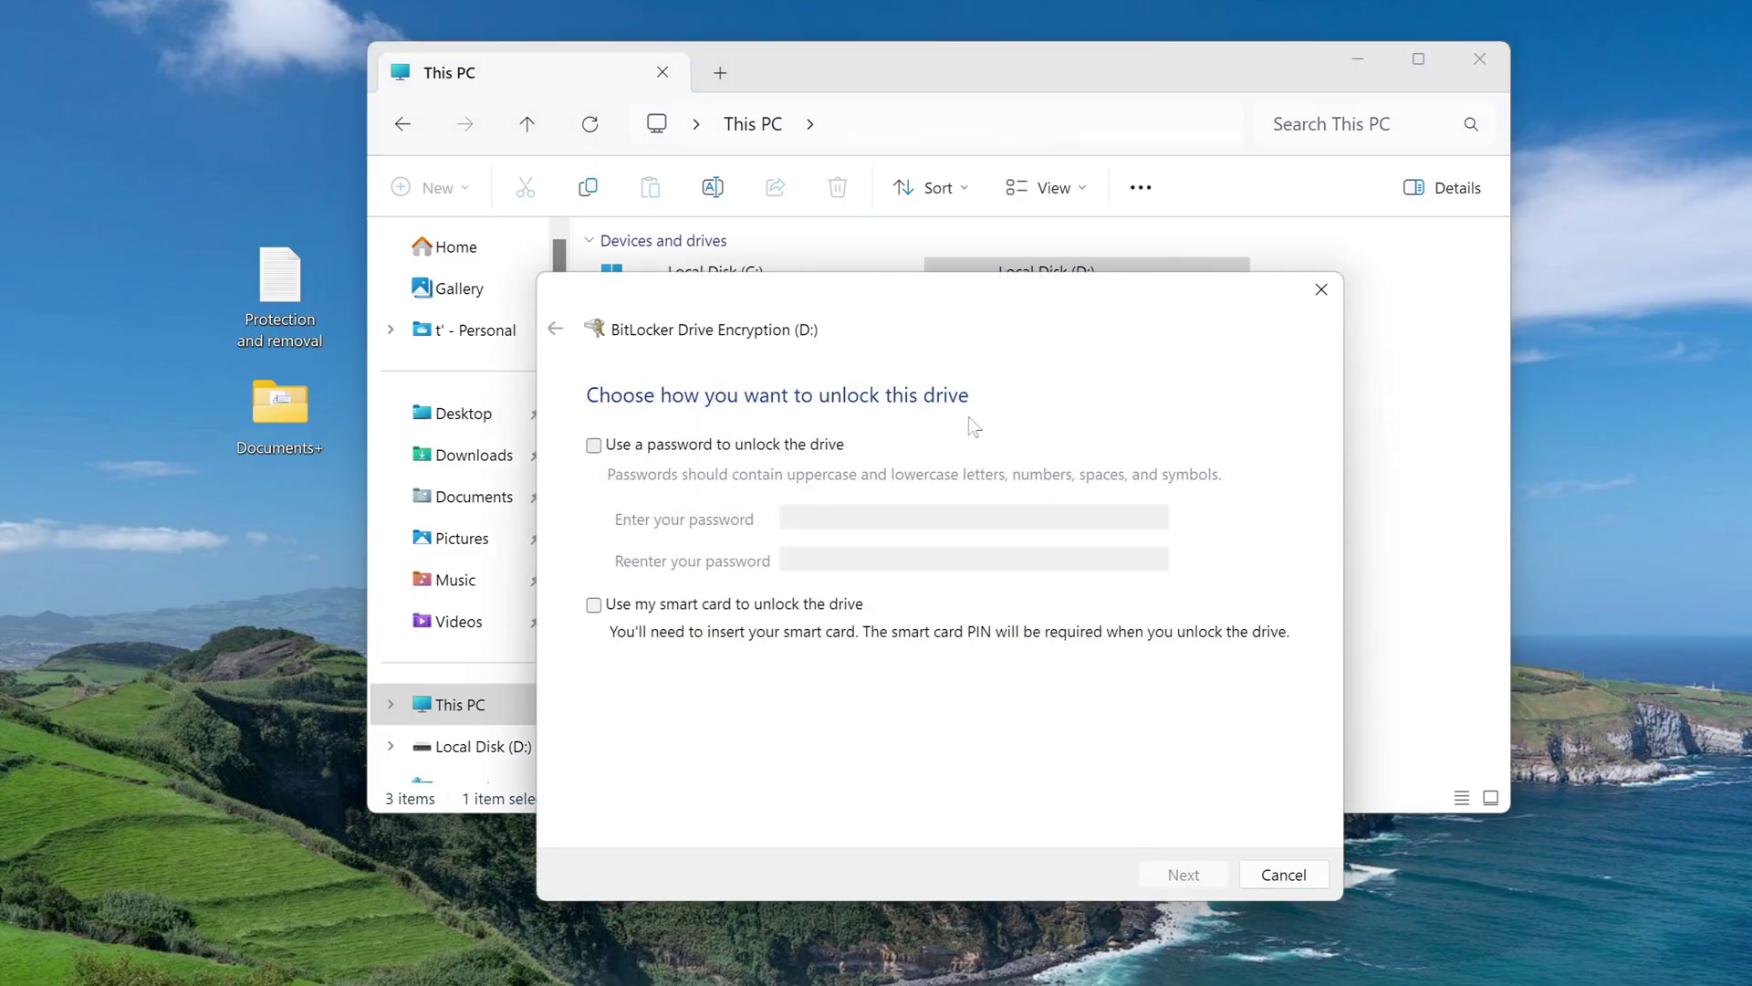
Step: Choose password unlocking, enter and confirm the password, and reach recovery key backup
{"action": "left_click", "coordinate": [596, 446]}
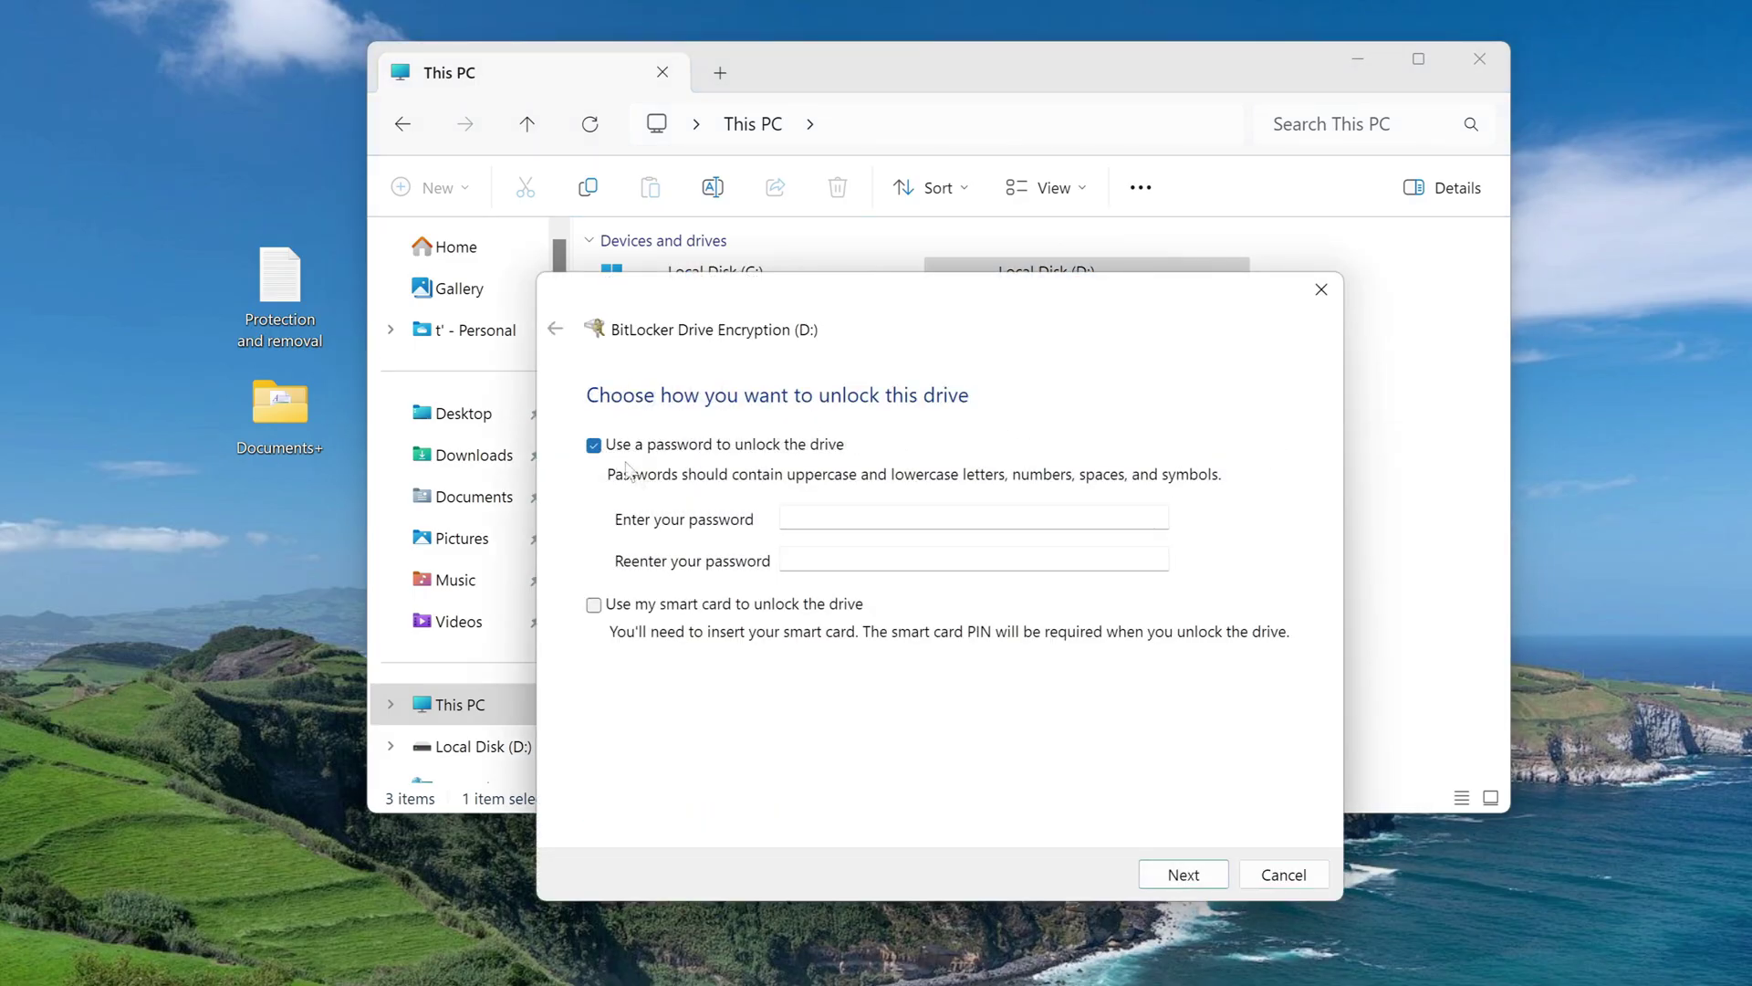
{"action": "key", "text": "Tab"}
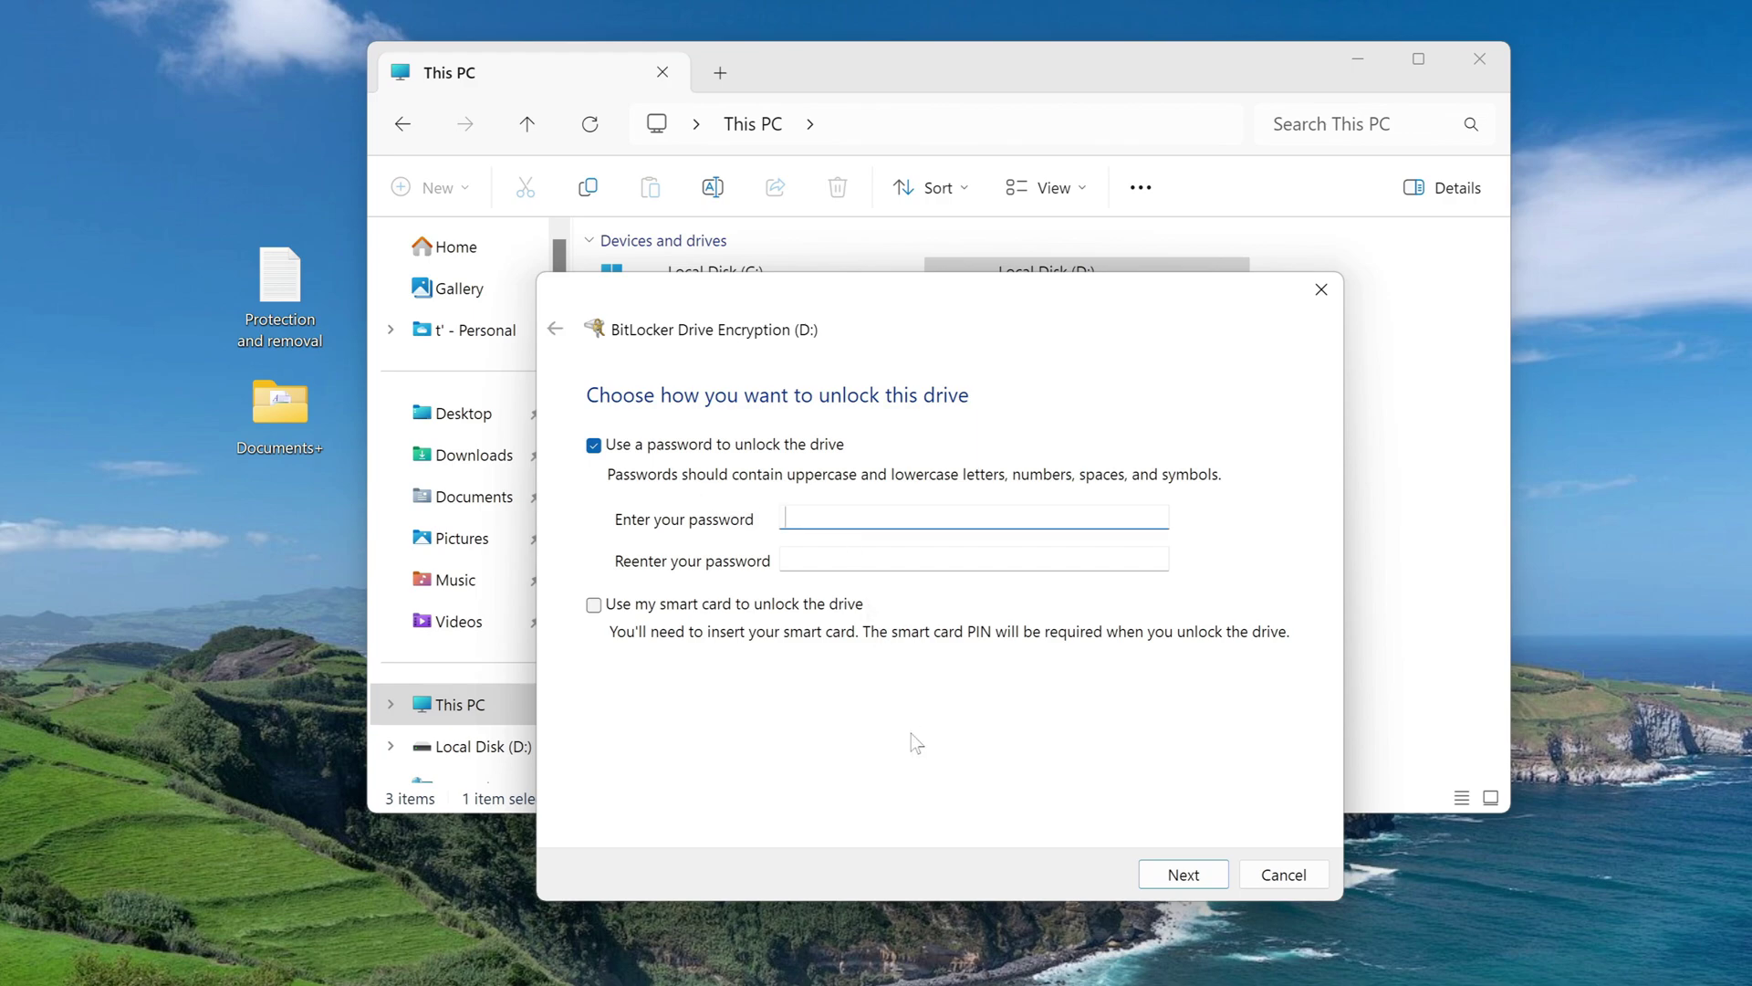
{"action": "key", "text": "Tab"}
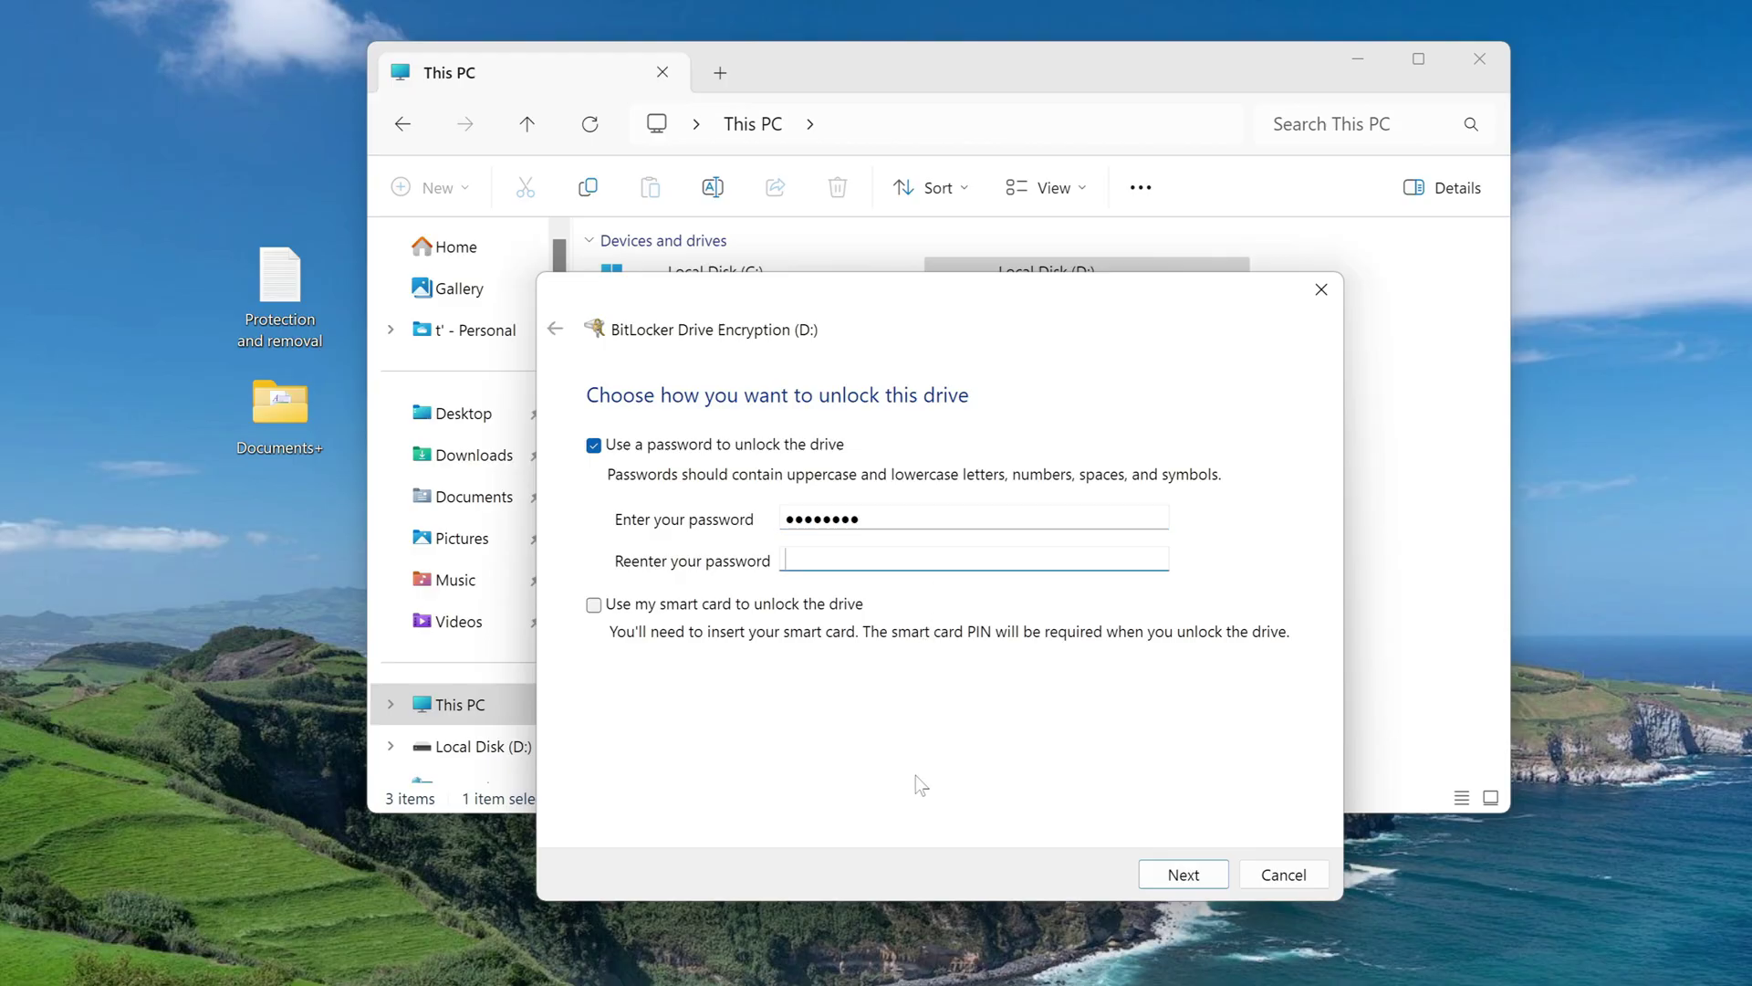
{"action": "left_click", "coordinate": [1161, 883]}
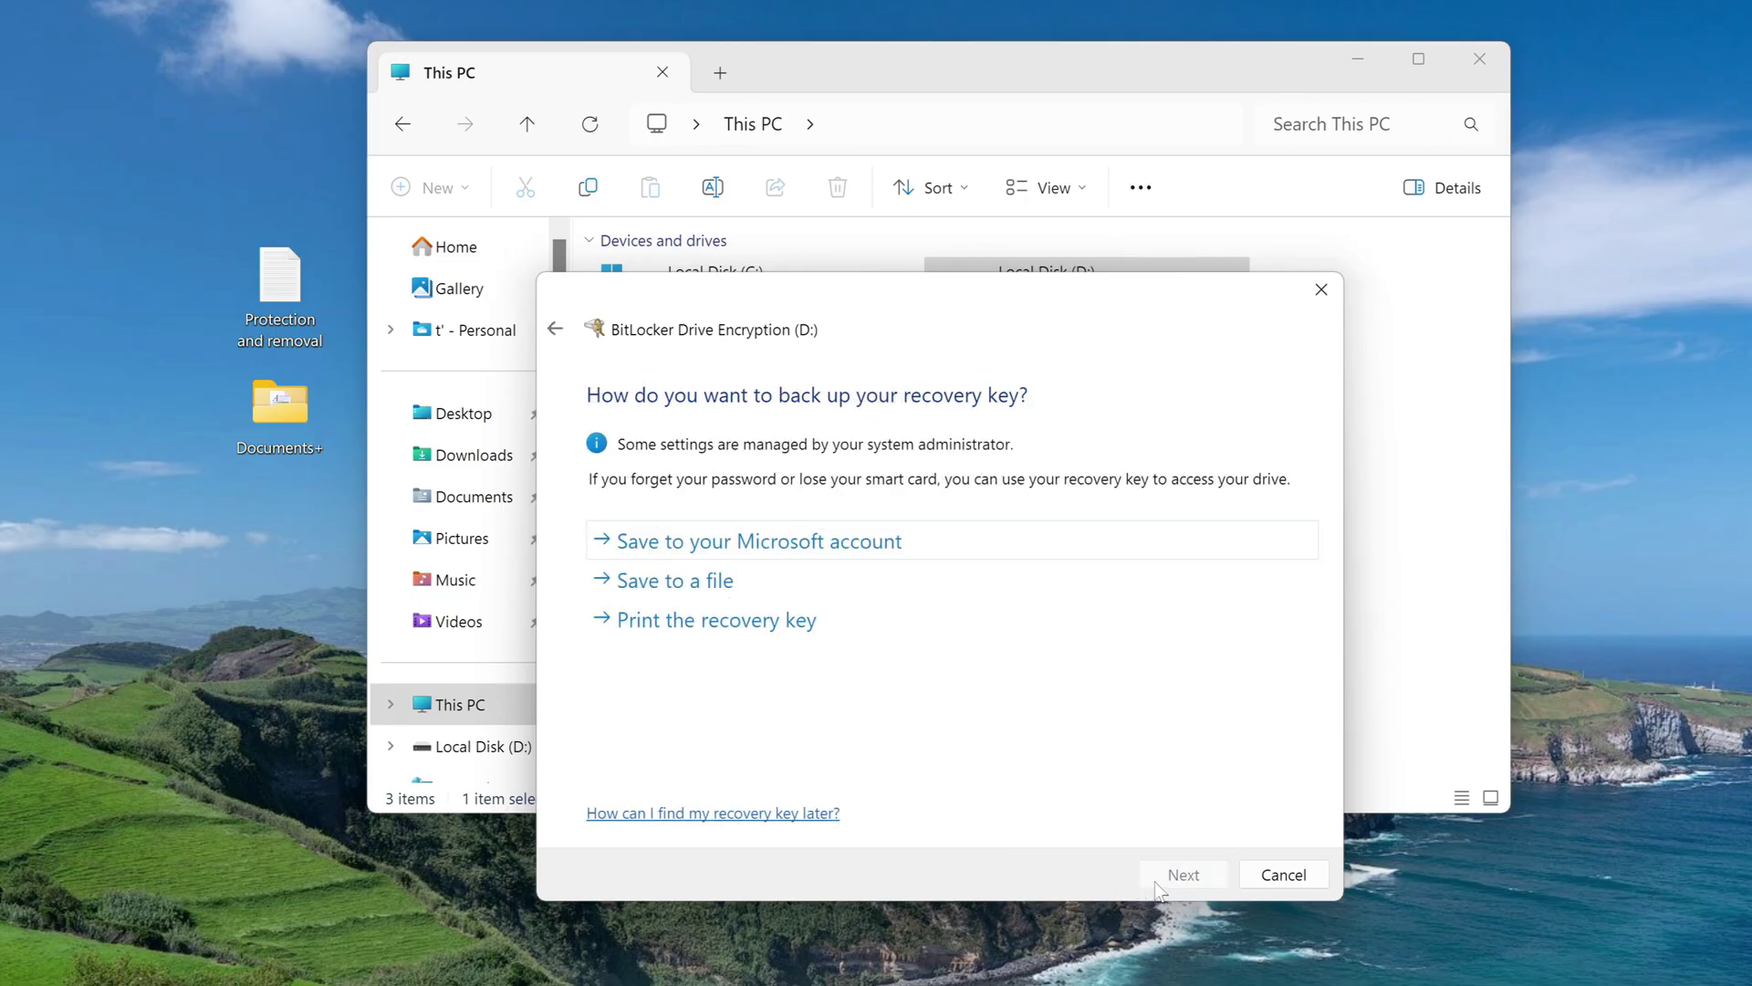
Step: Save D:'s BitLocker recovery key as a file on the Desktop
{"action": "left_click", "coordinate": [686, 583]}
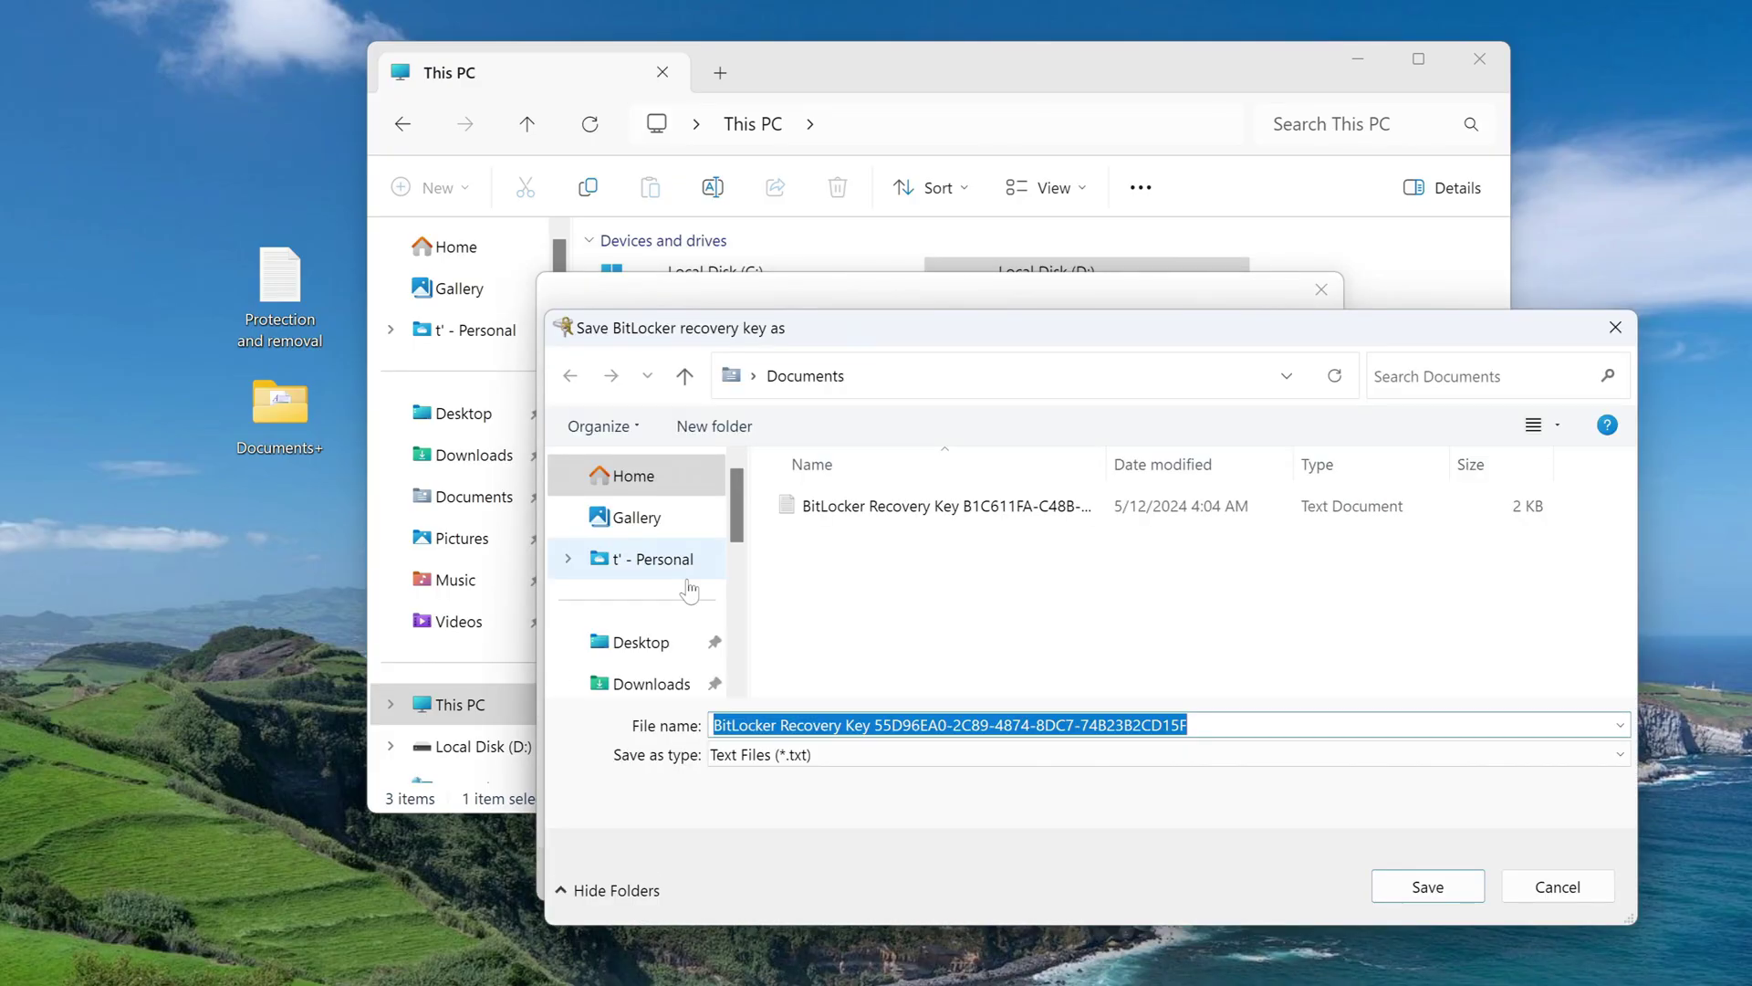
{"action": "left_click", "coordinate": [664, 647]}
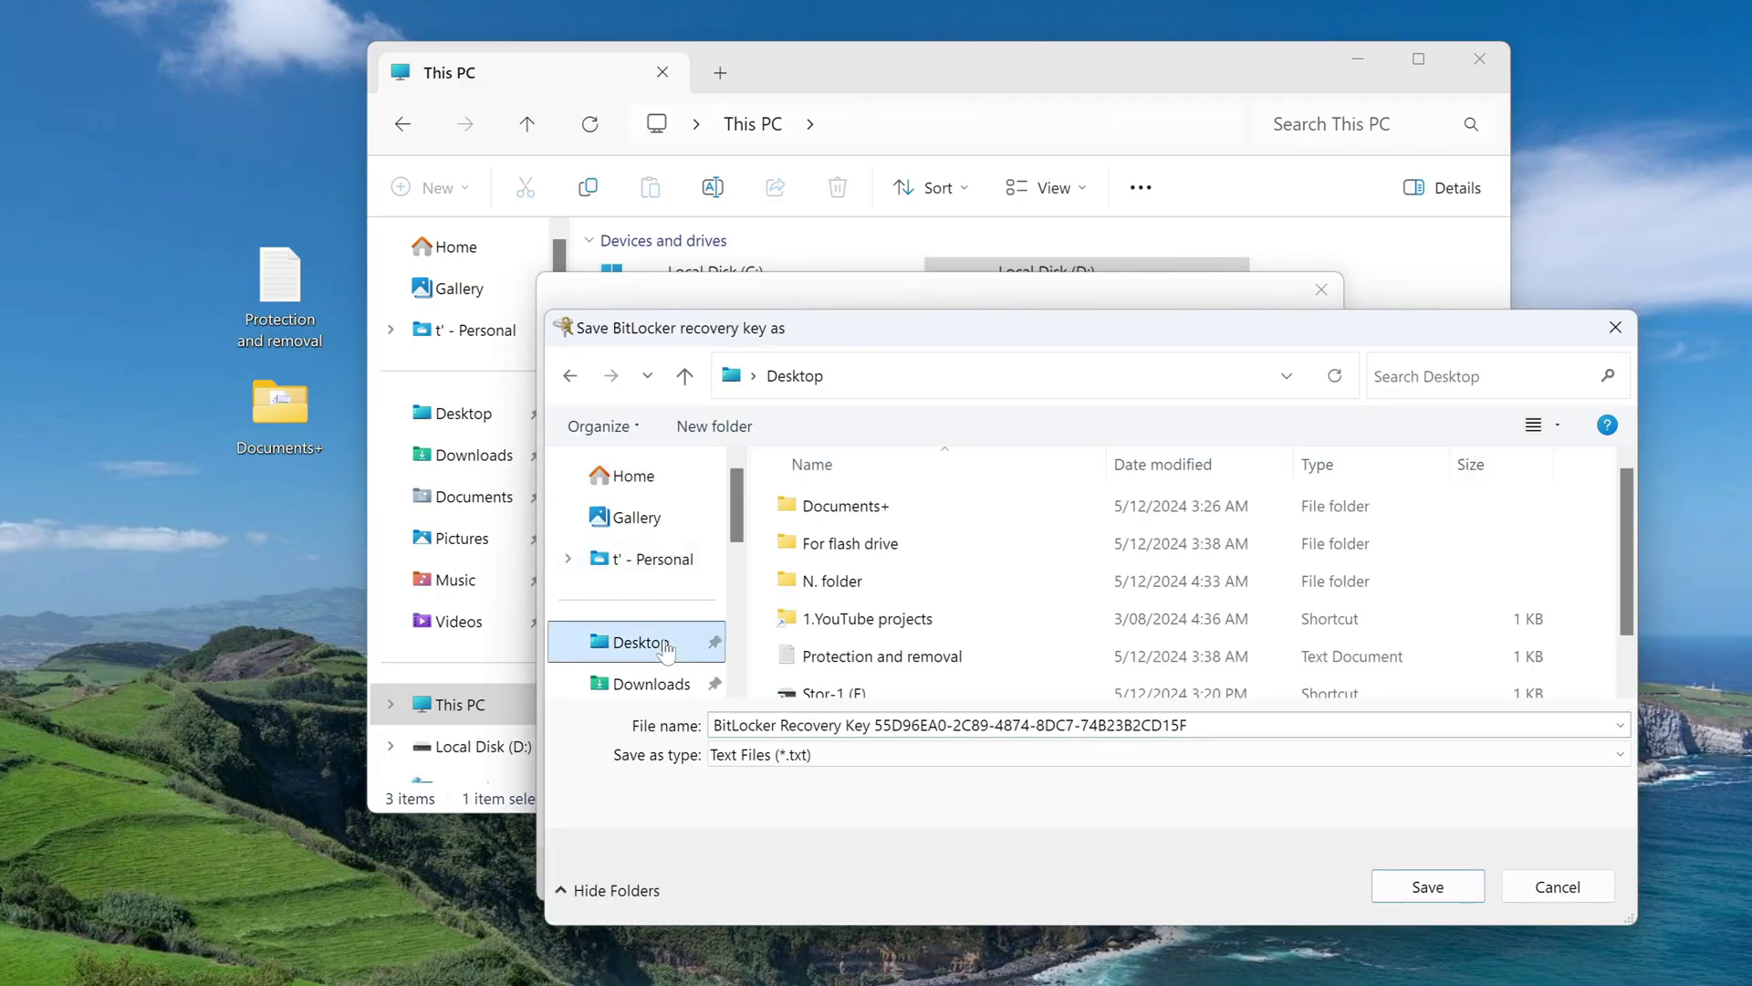
{"action": "left_click", "coordinate": [1428, 886]}
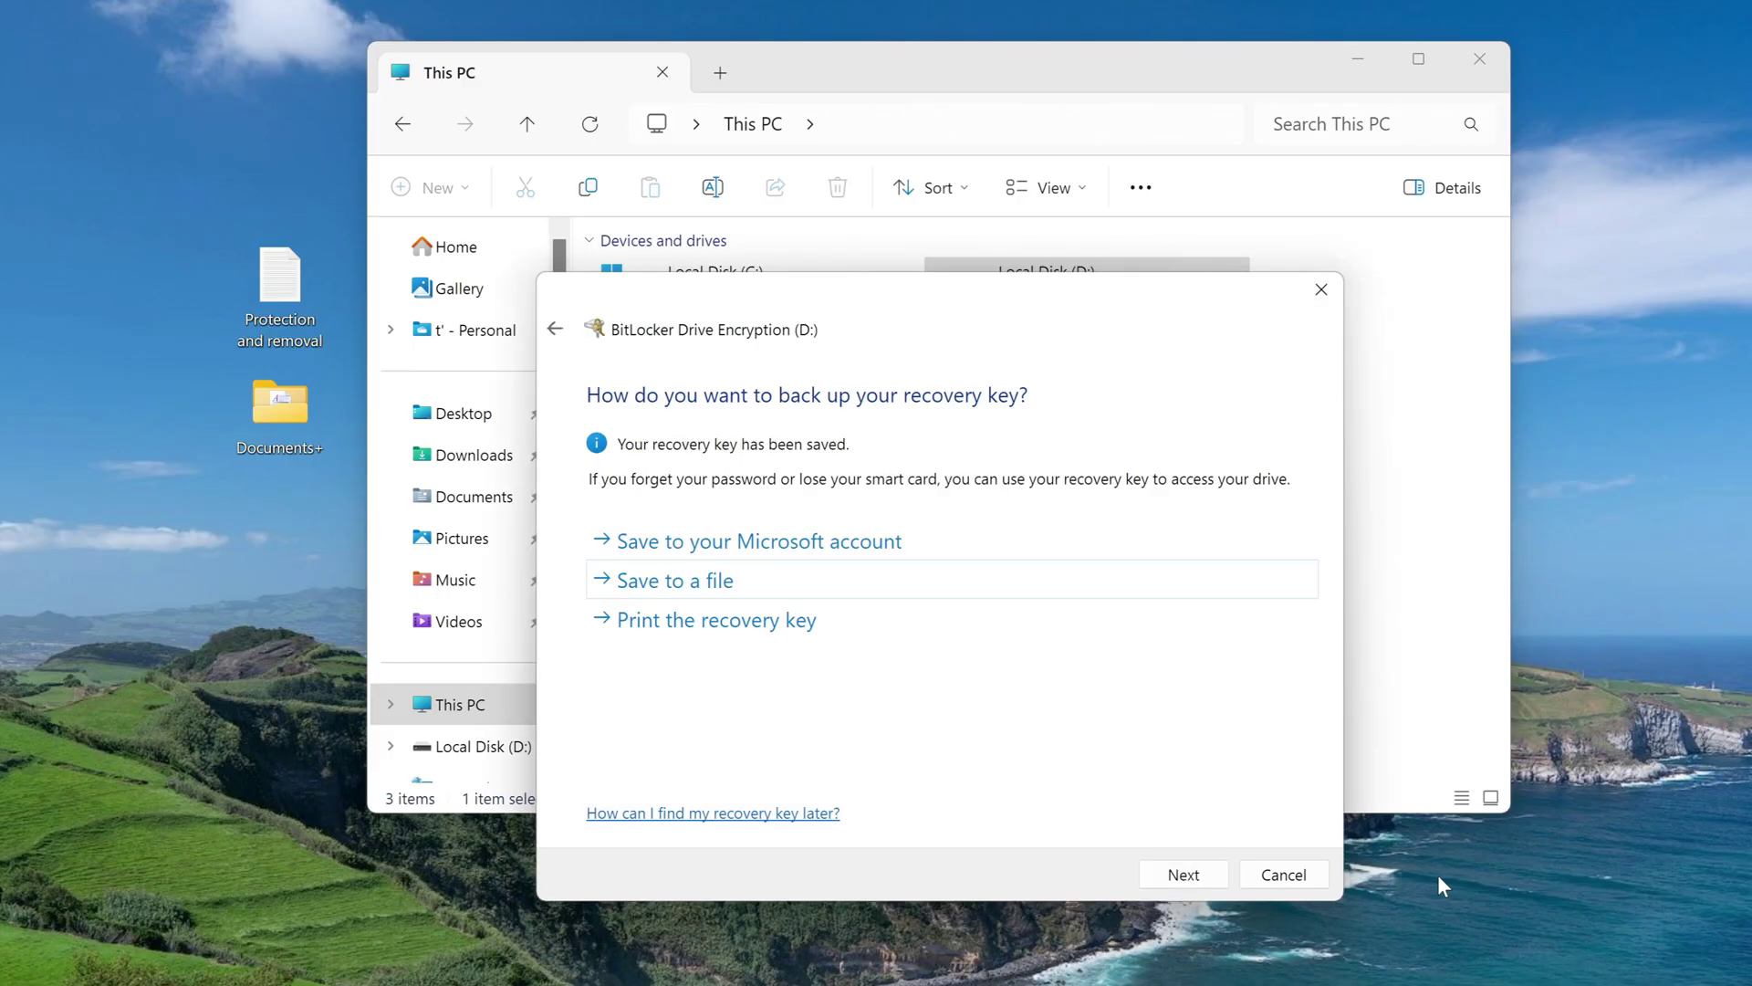
{"action": "left_click", "coordinate": [1211, 889]}
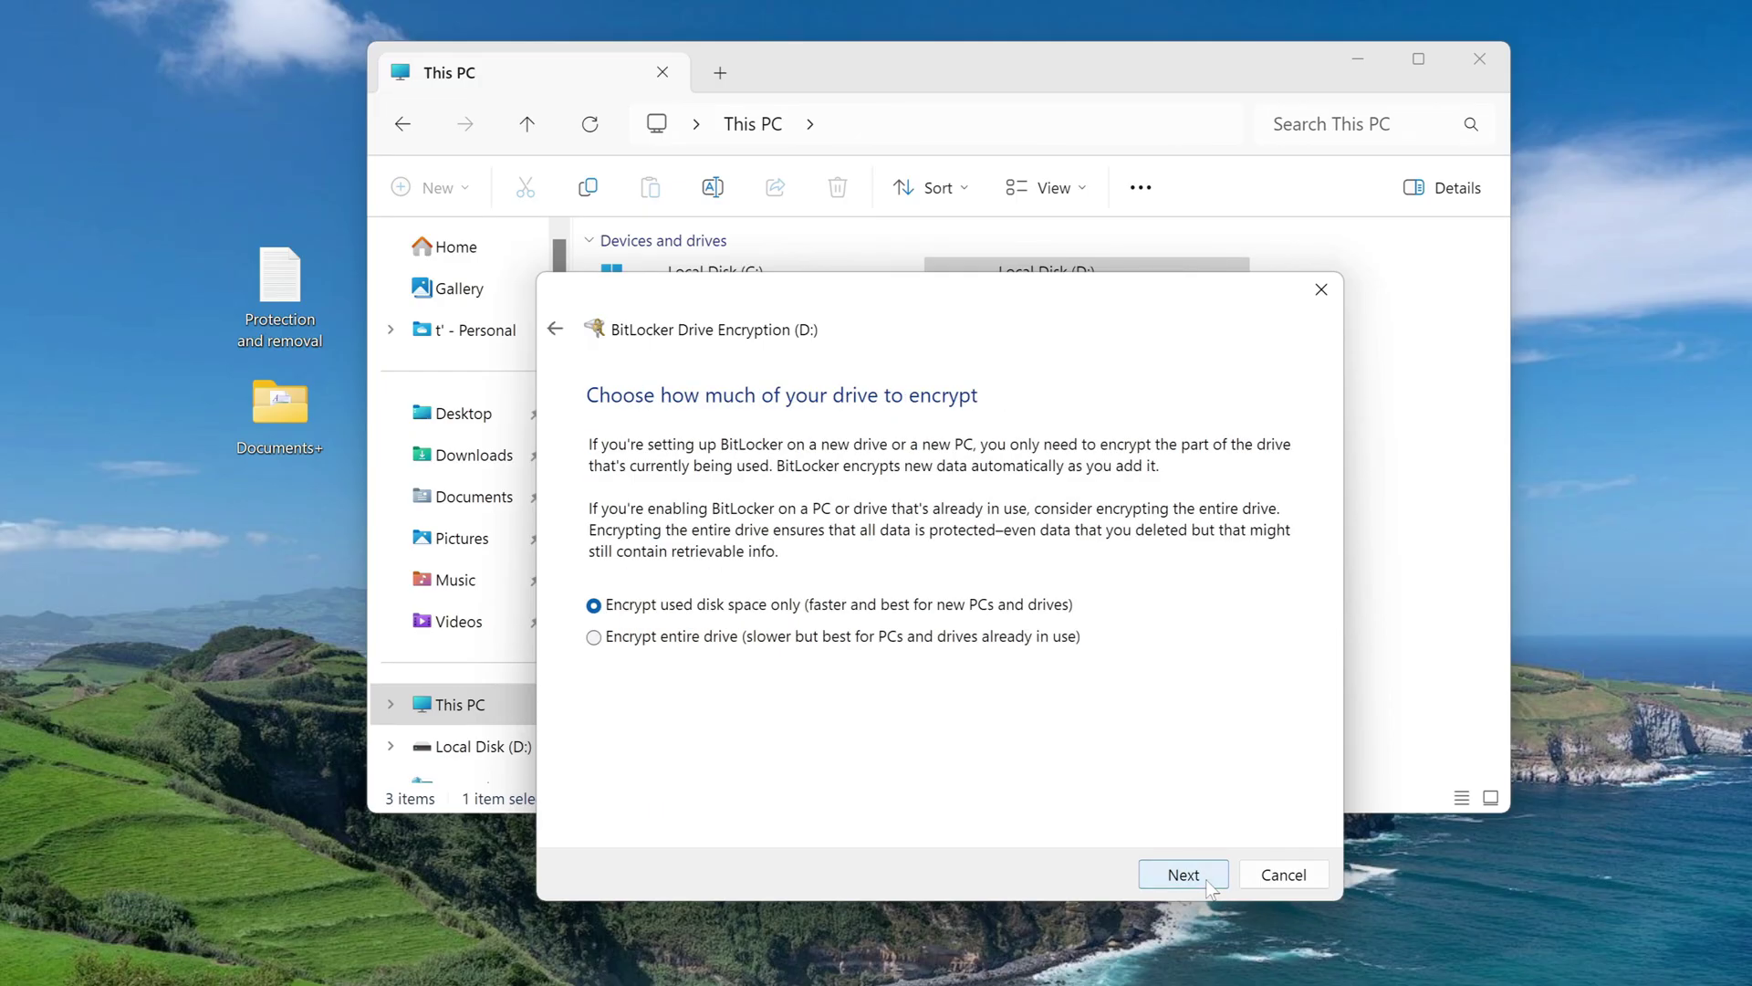
Step: Encrypt used space only in compatible mode, then dismiss the completion notice
{"action": "left_click", "coordinate": [1183, 875]}
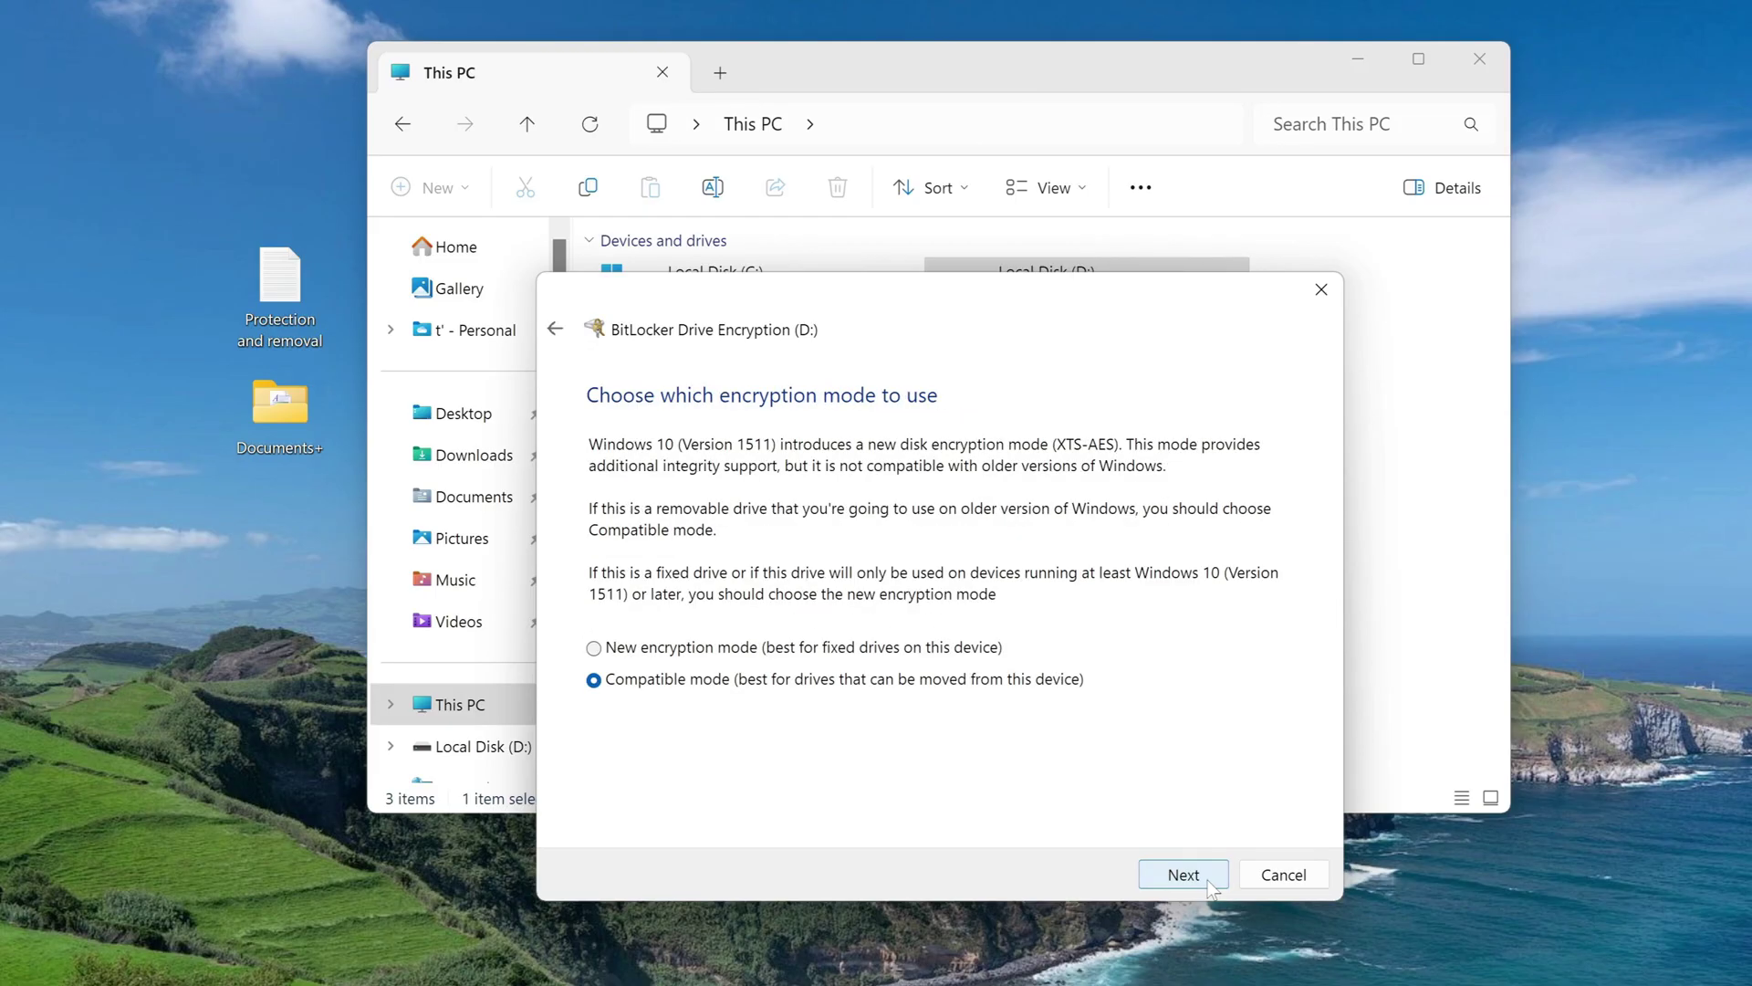
{"action": "left_click", "coordinate": [1211, 887]}
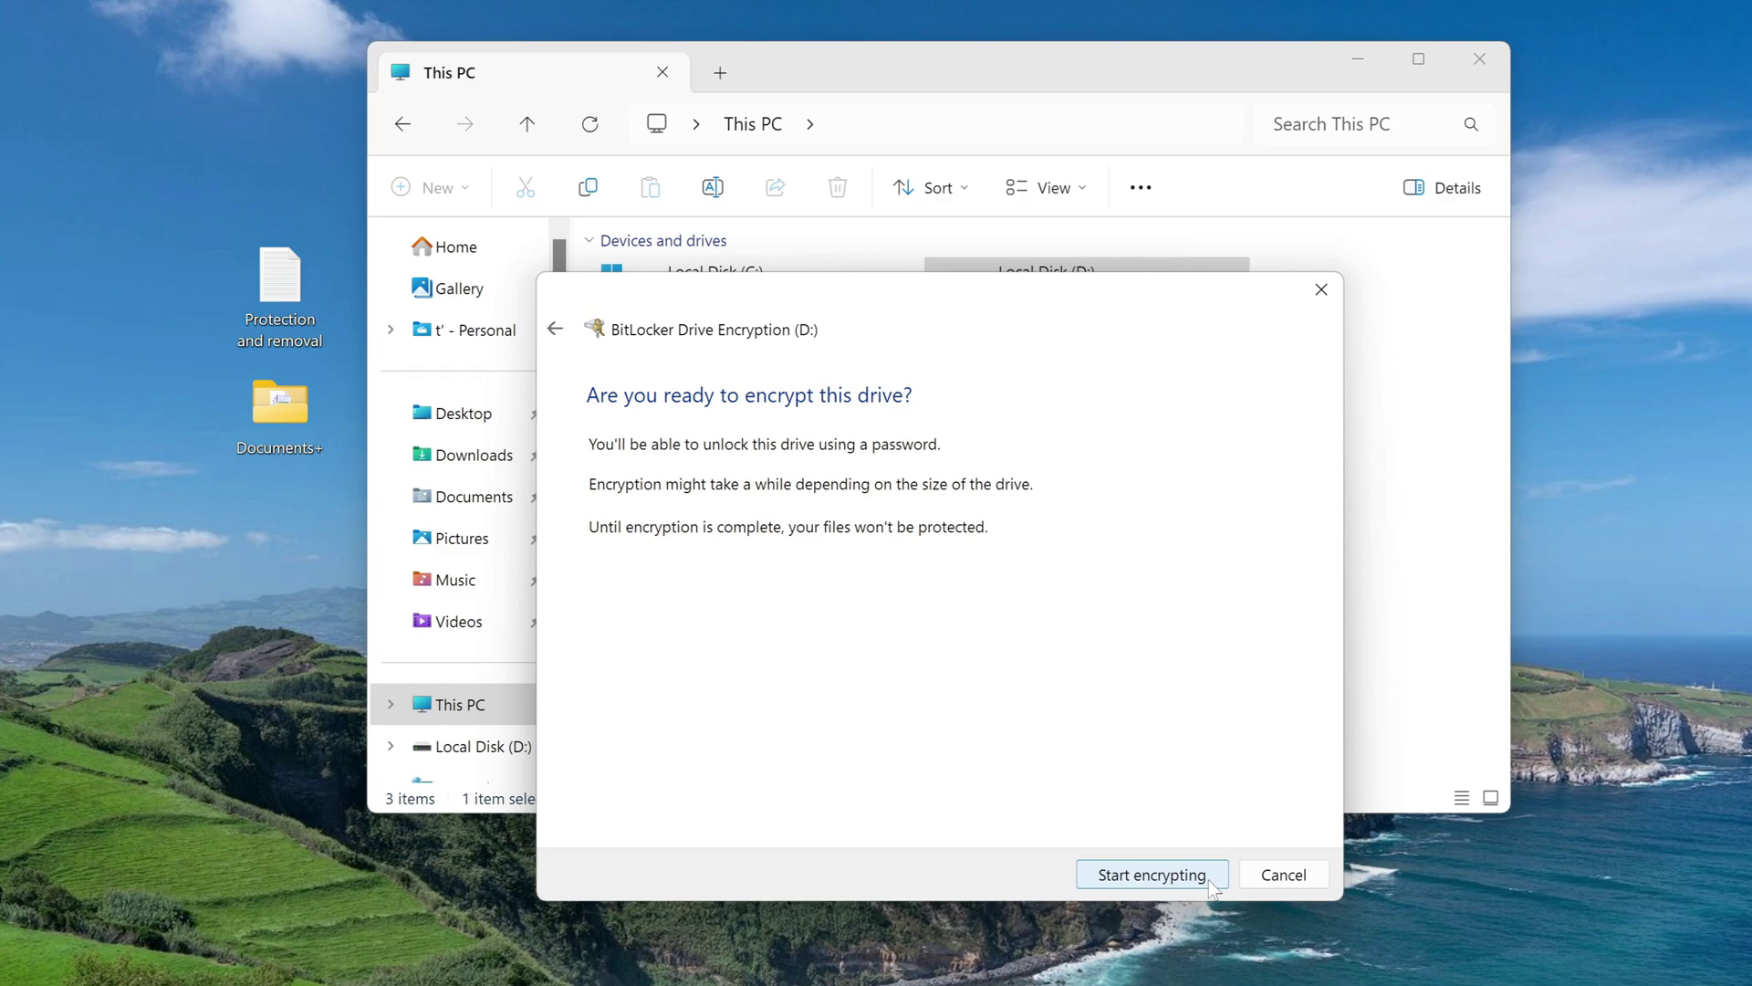
{"action": "left_click", "coordinate": [1210, 876]}
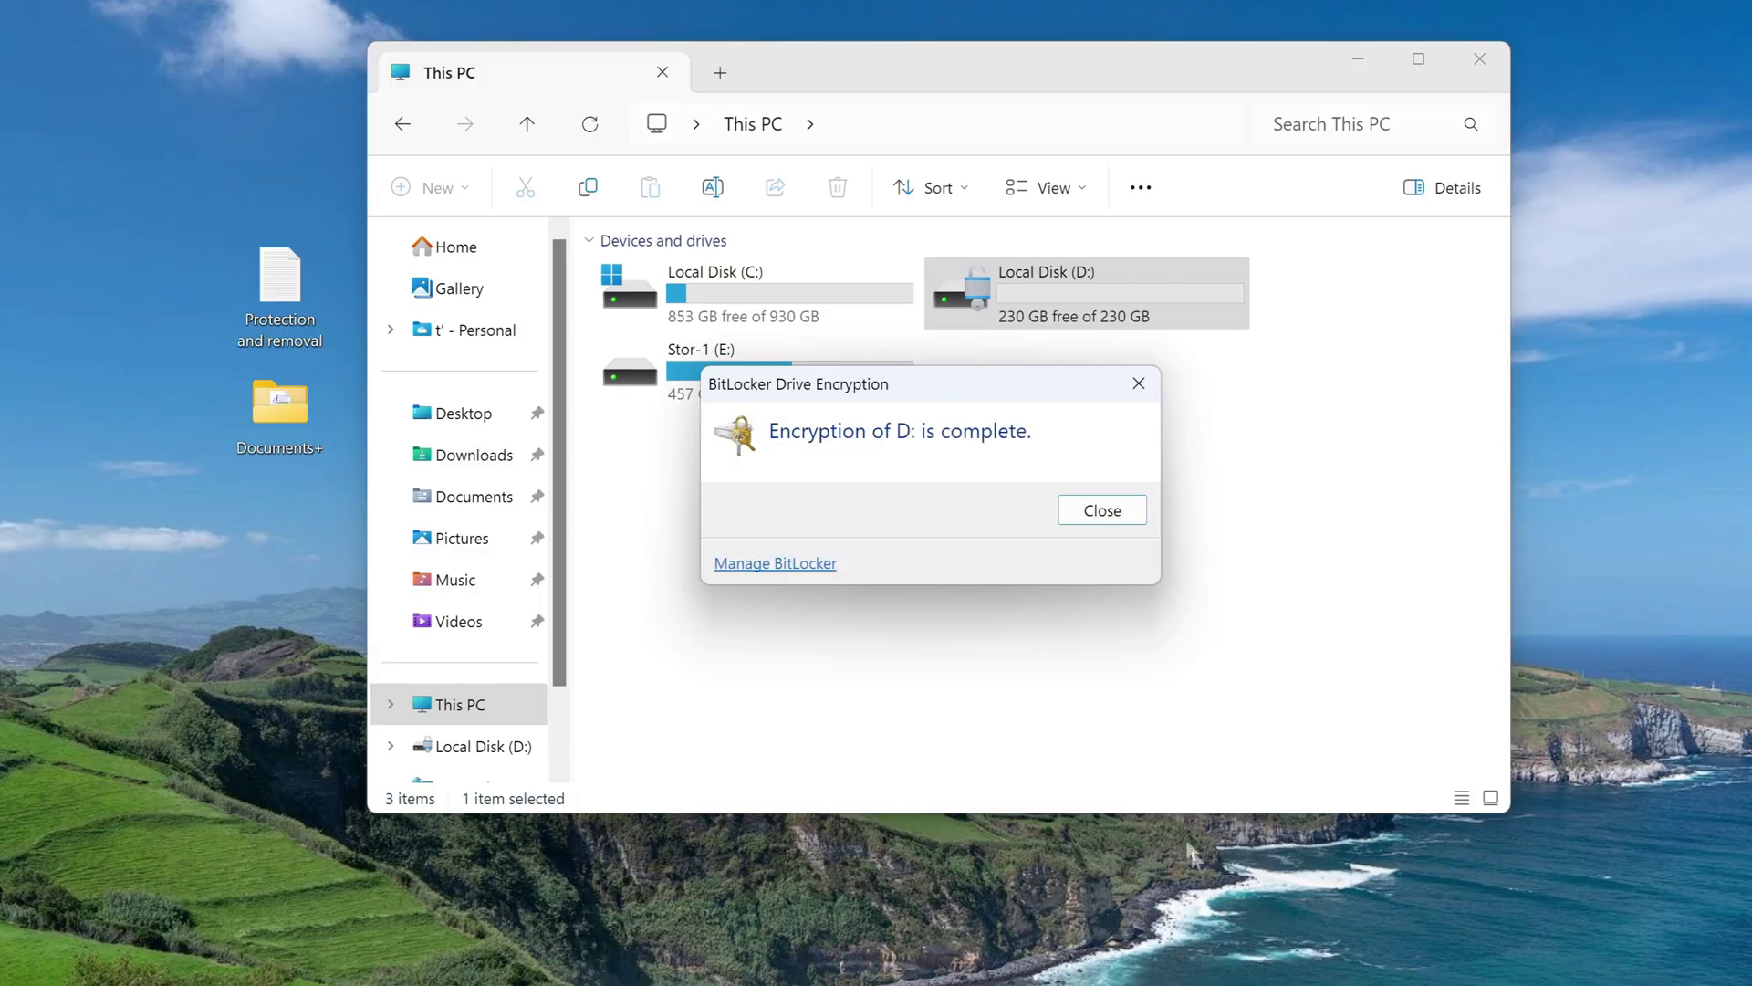
{"action": "left_click", "coordinate": [1110, 513]}
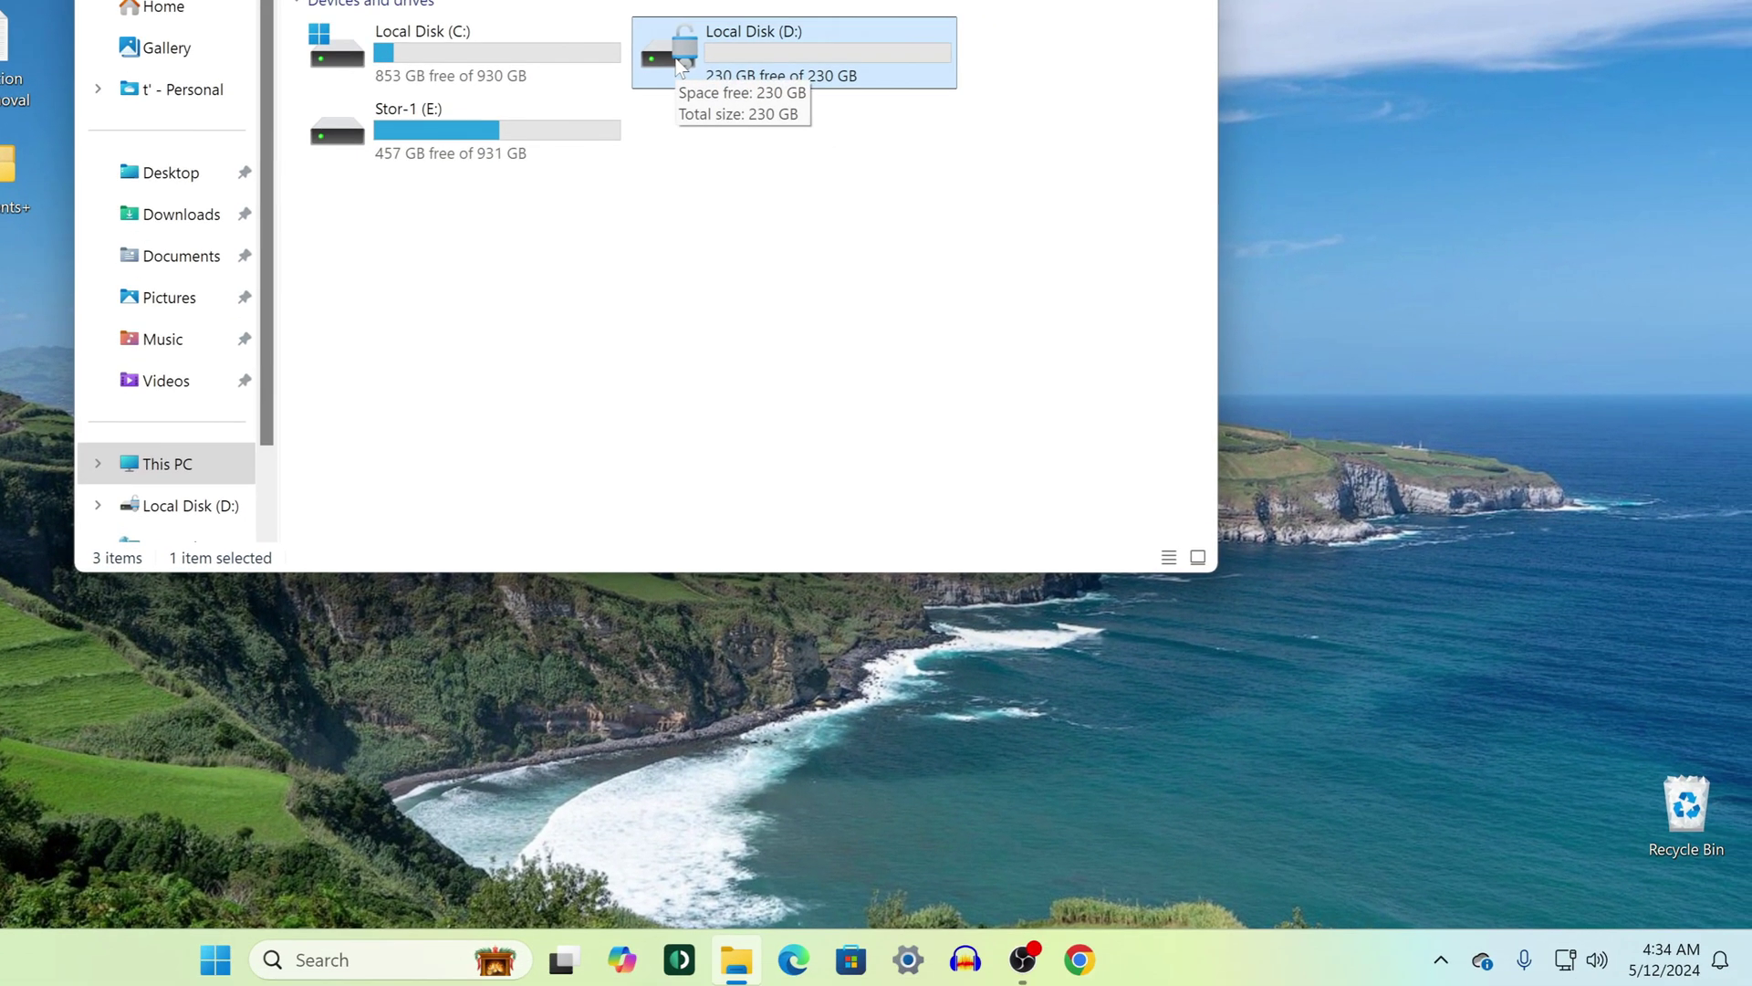
Step: Eject the HP Portable SSD P500 250GB, reconnect it, and open D:'s unlock prompt
{"action": "left_click", "coordinate": [1441, 960]}
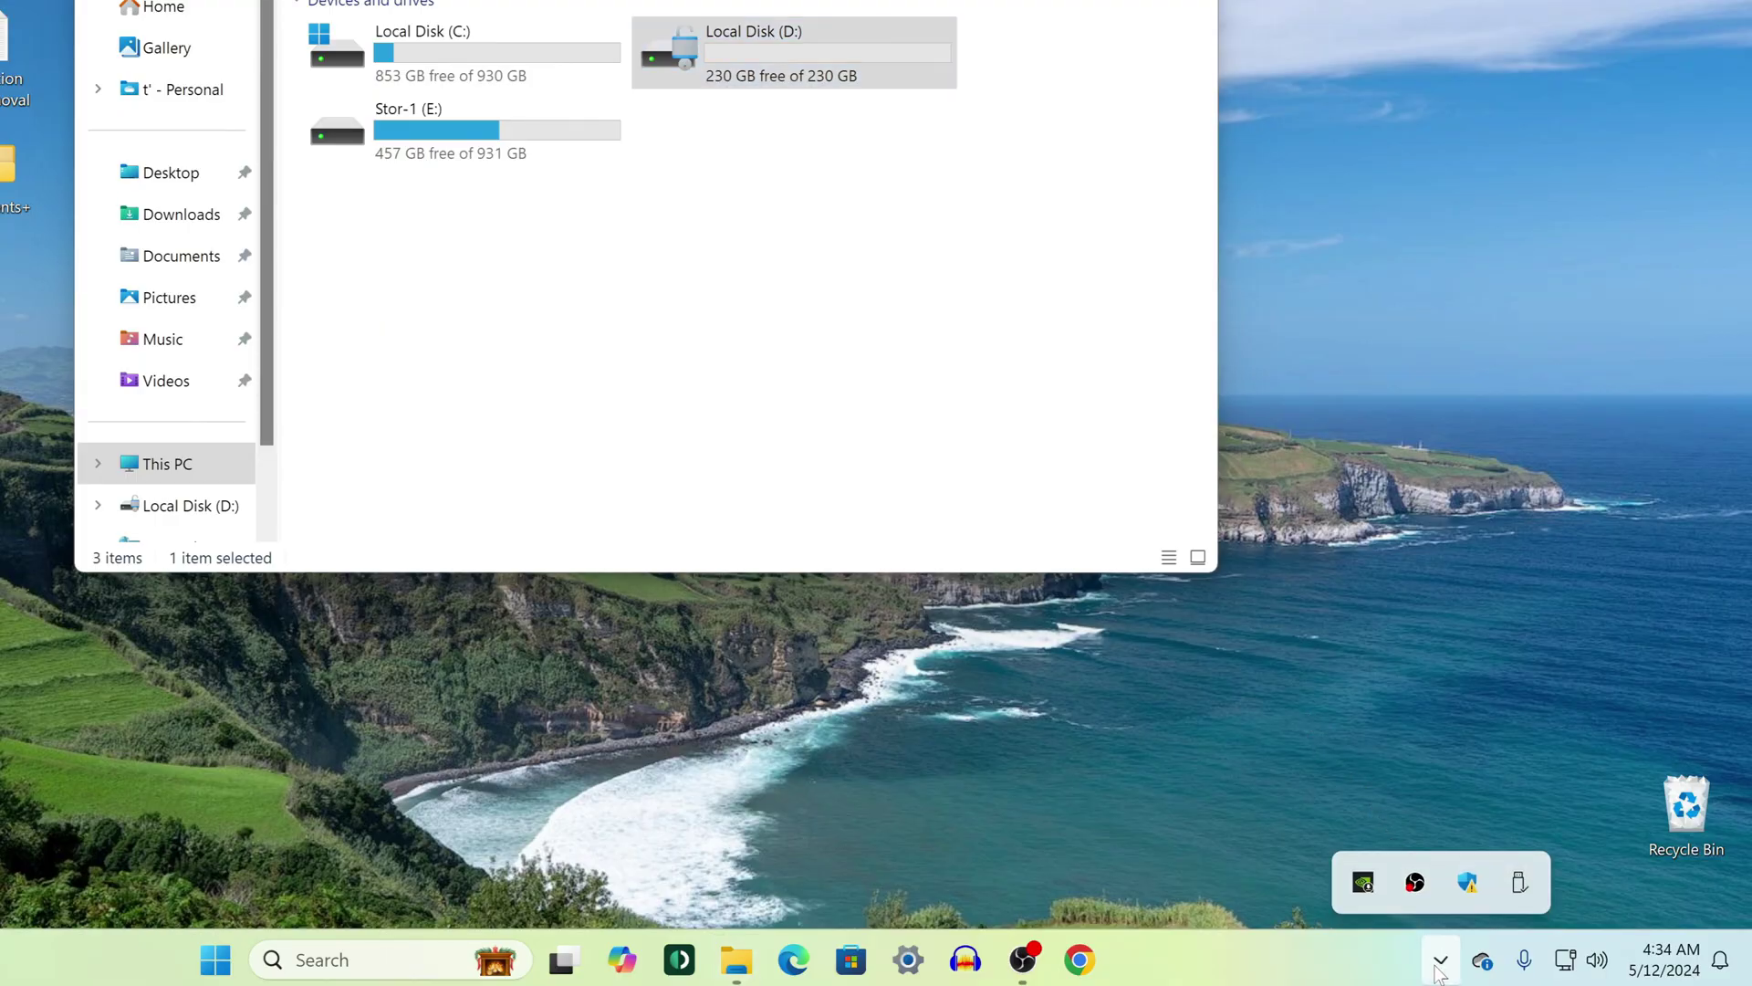
{"action": "left_click", "coordinate": [1519, 883]}
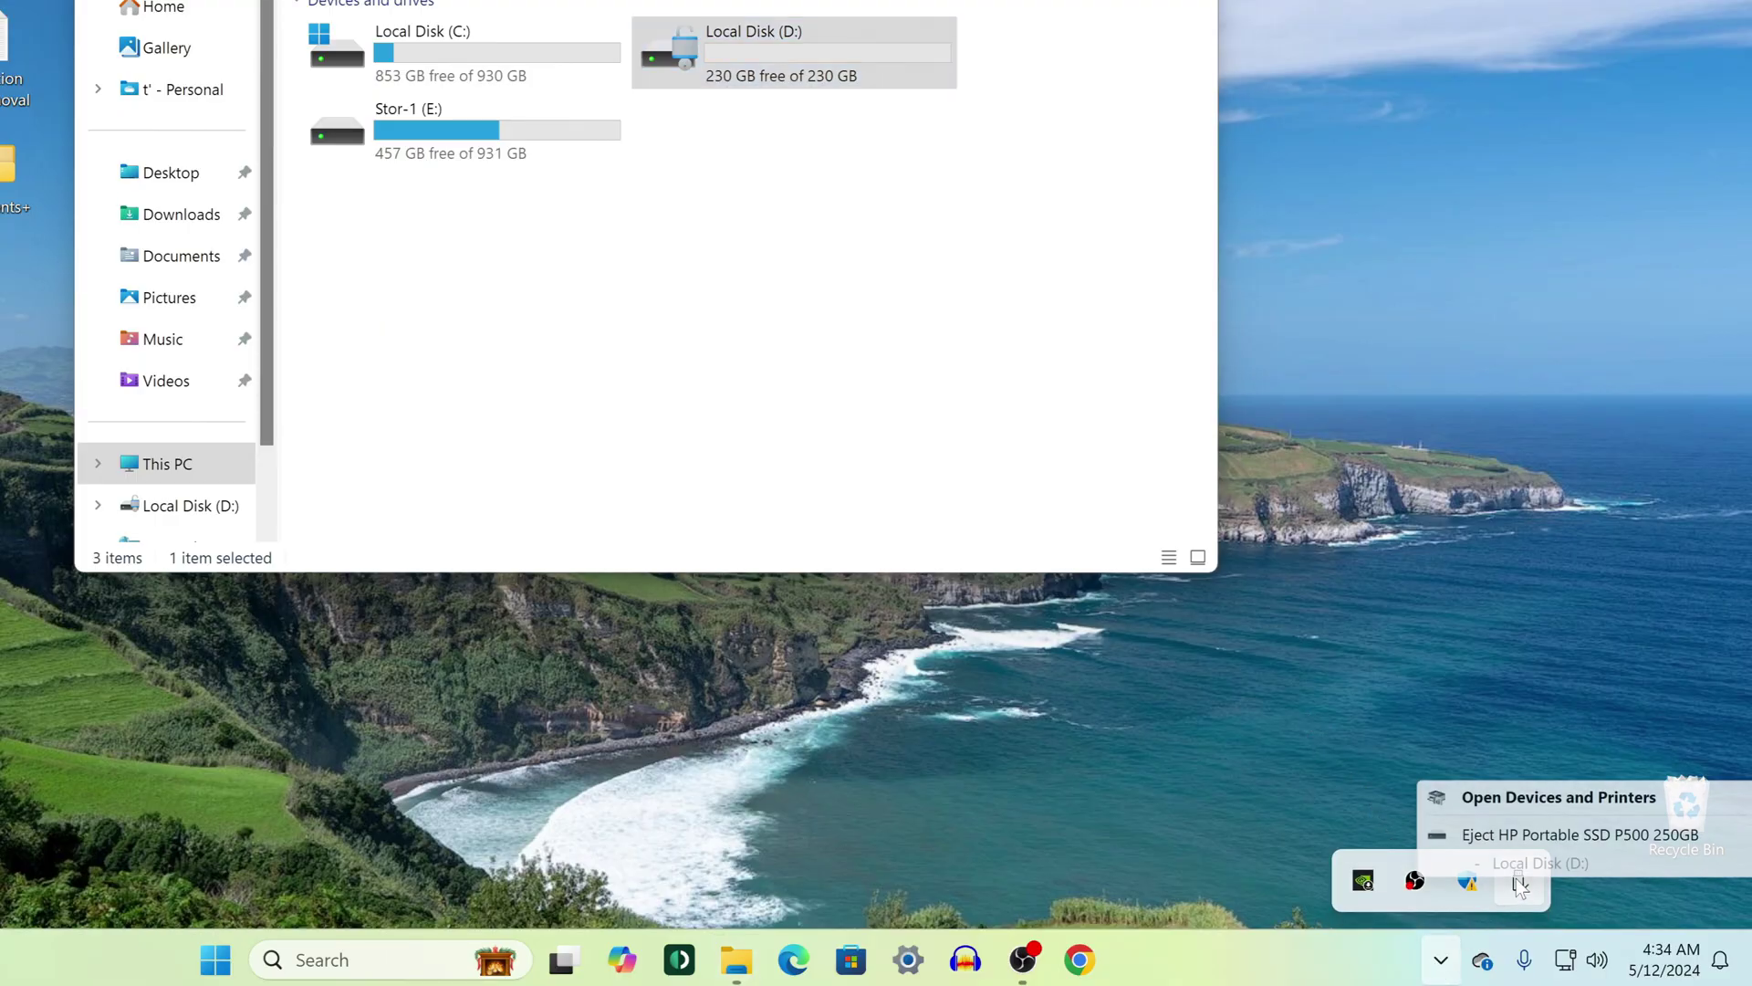
{"action": "left_click", "coordinate": [1558, 838]}
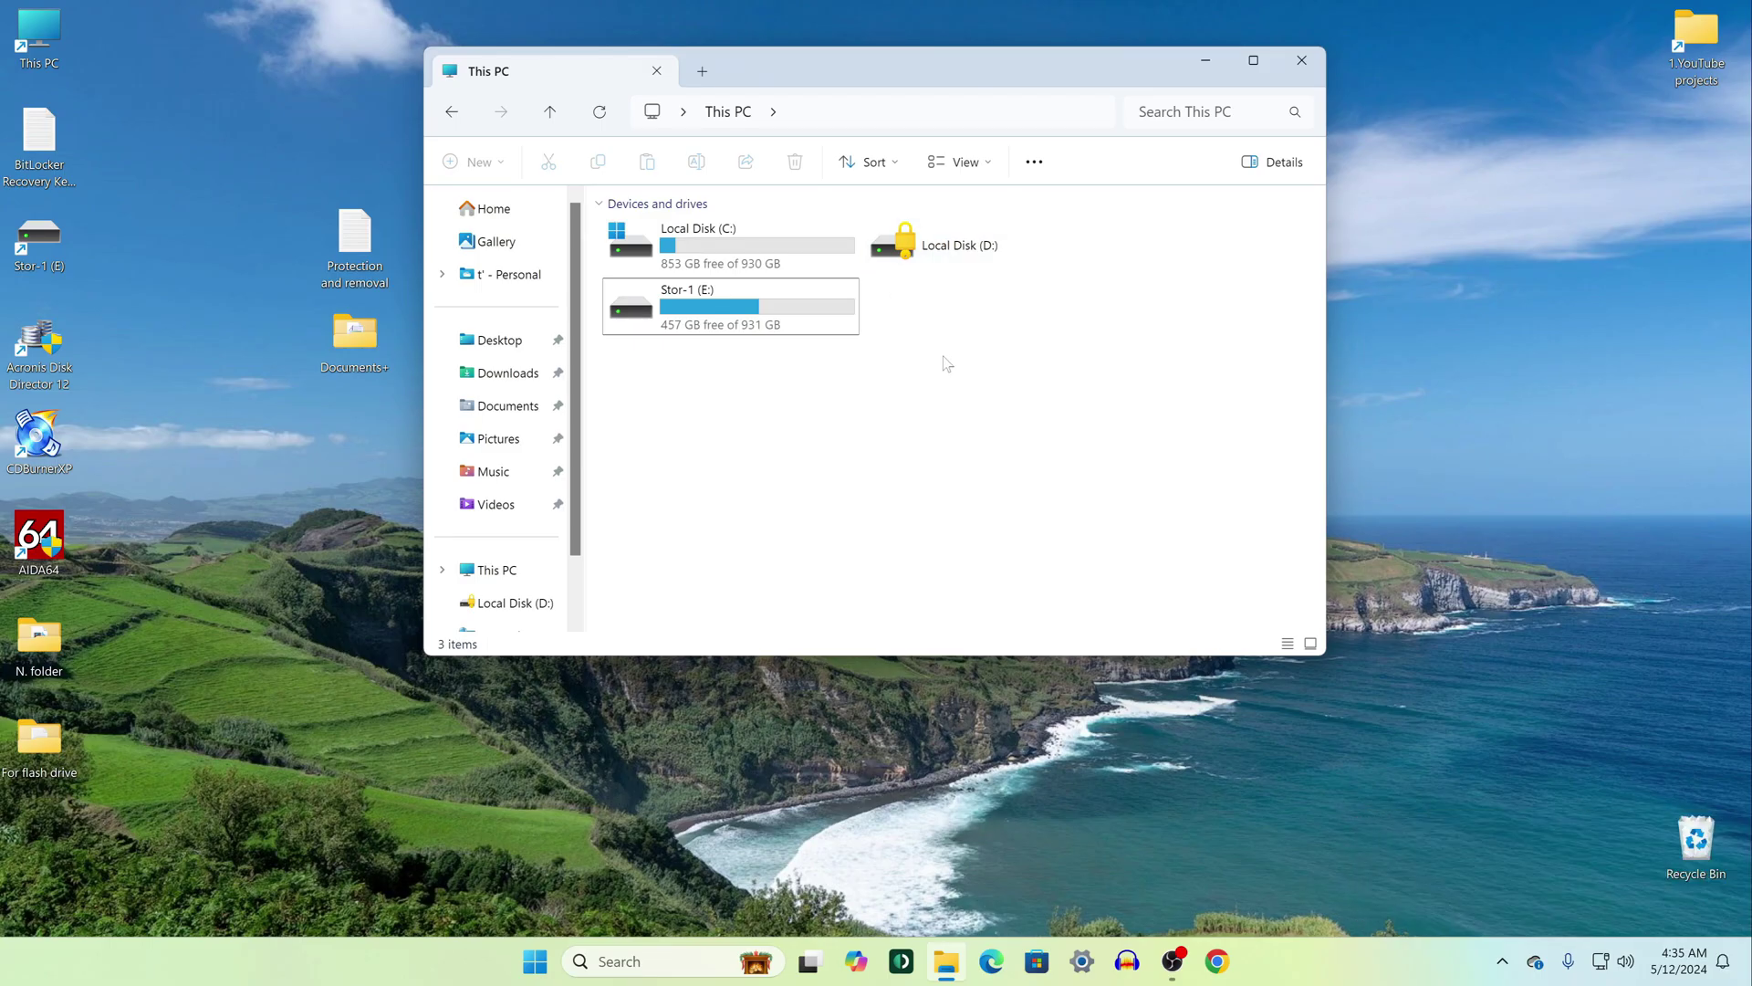
{"action": "left_click", "coordinate": [962, 255]}
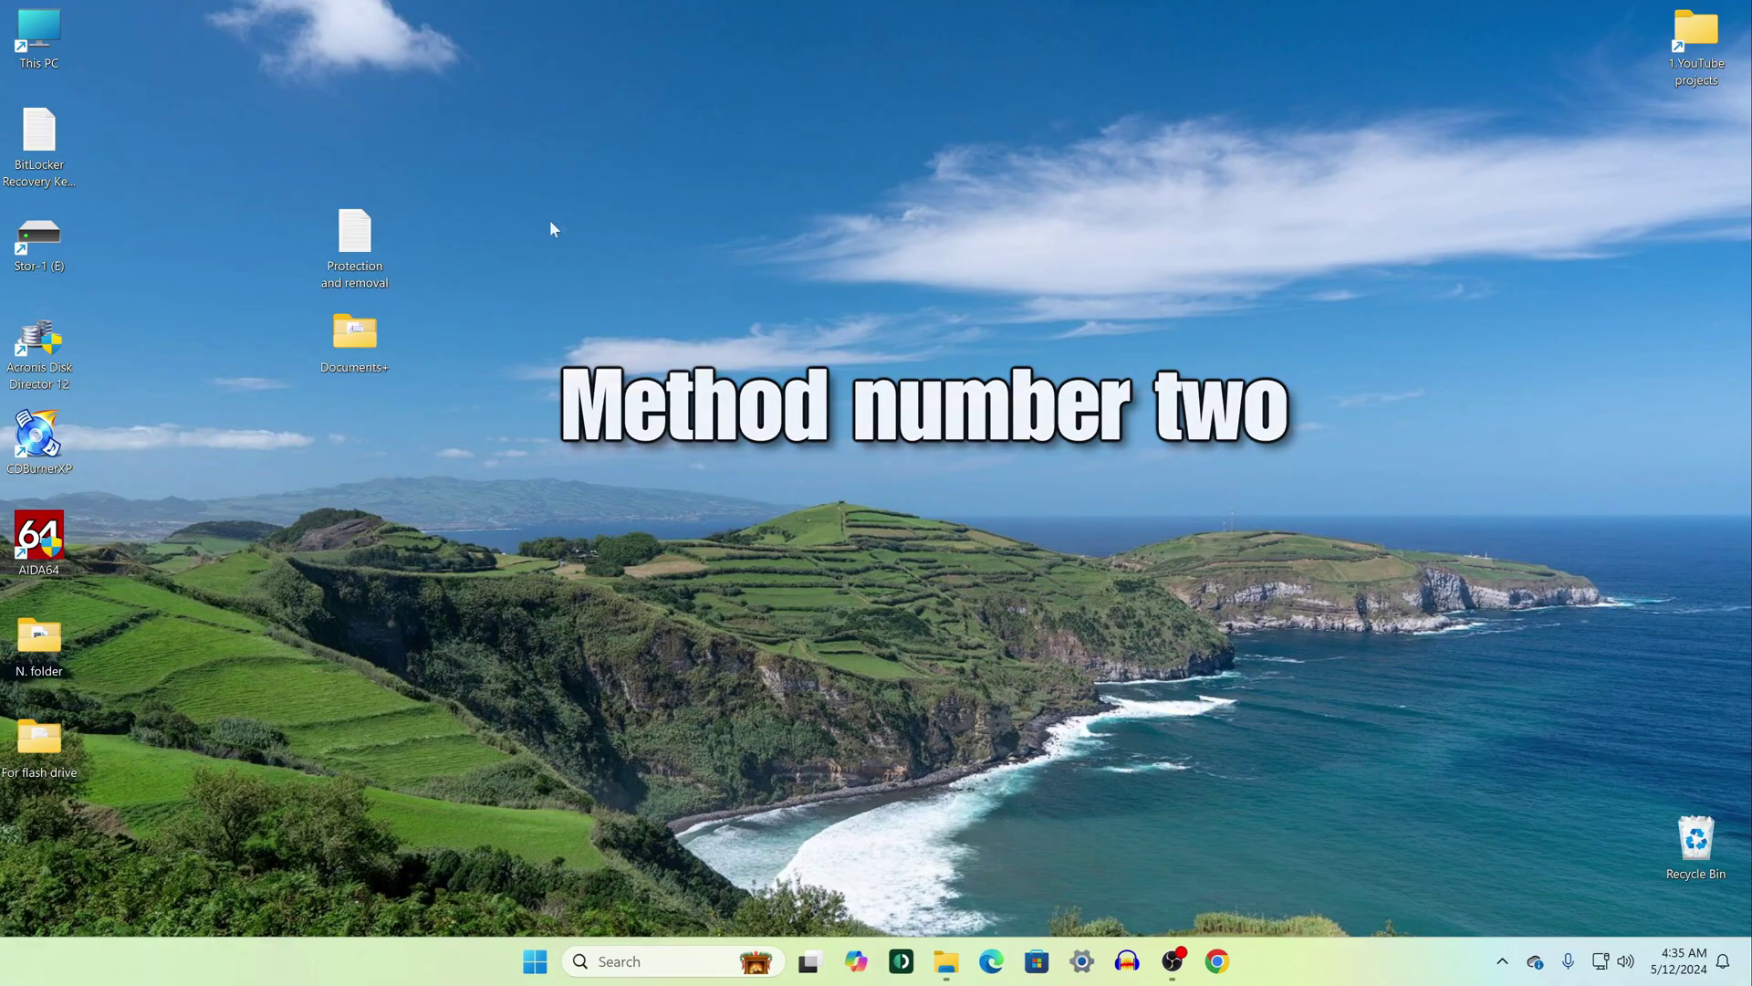
Step: Open the Protection and removal notes beside an admin Terminal and select 'diskpart'
{"action": "double_click", "coordinate": [354, 246]}
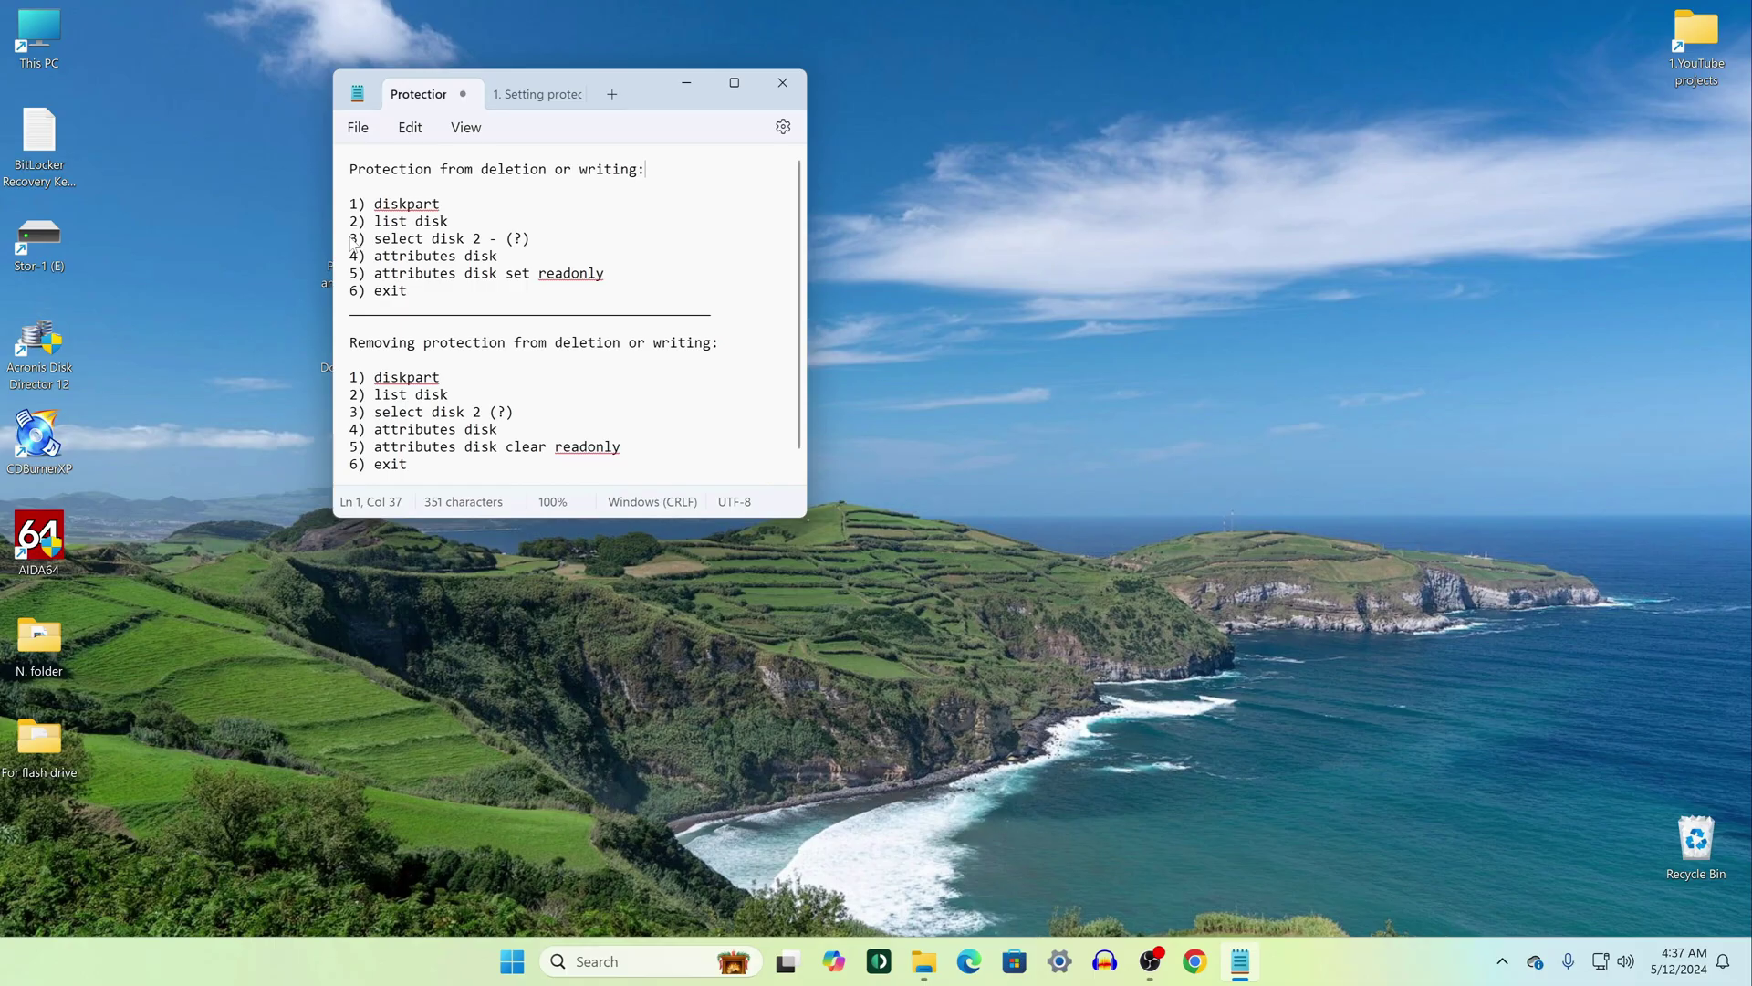
{"action": "right_click", "coordinate": [515, 965]}
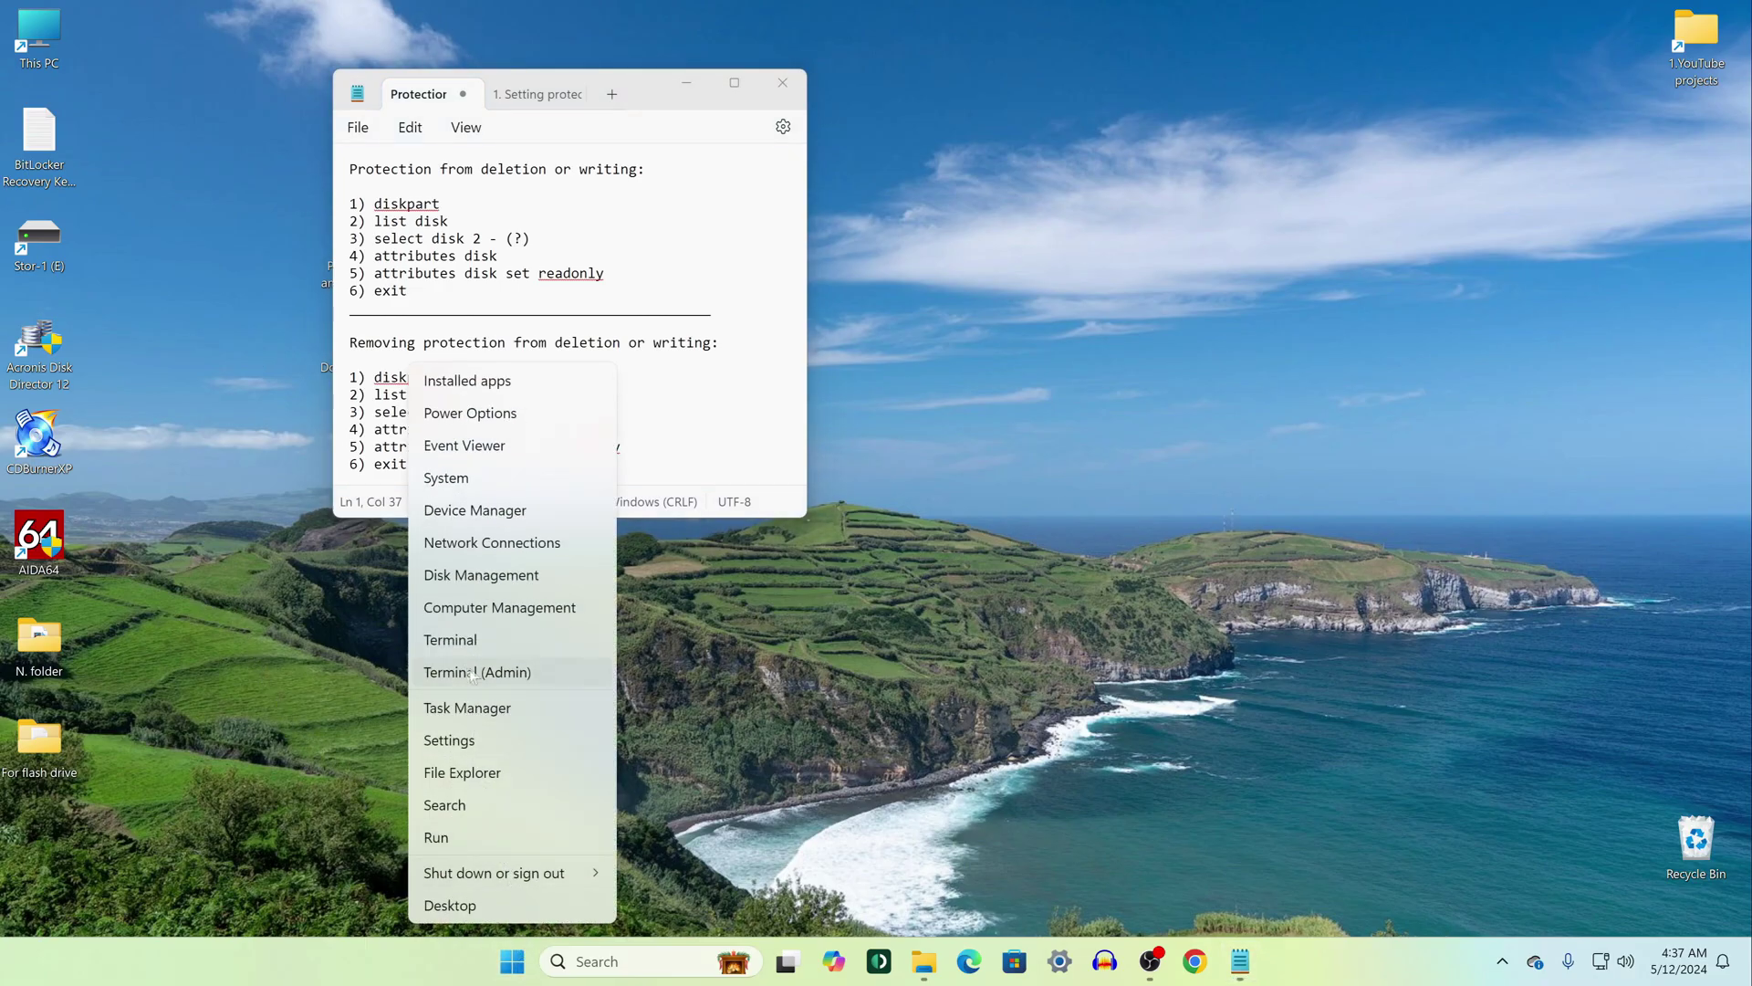
{"action": "left_click", "coordinate": [559, 671]}
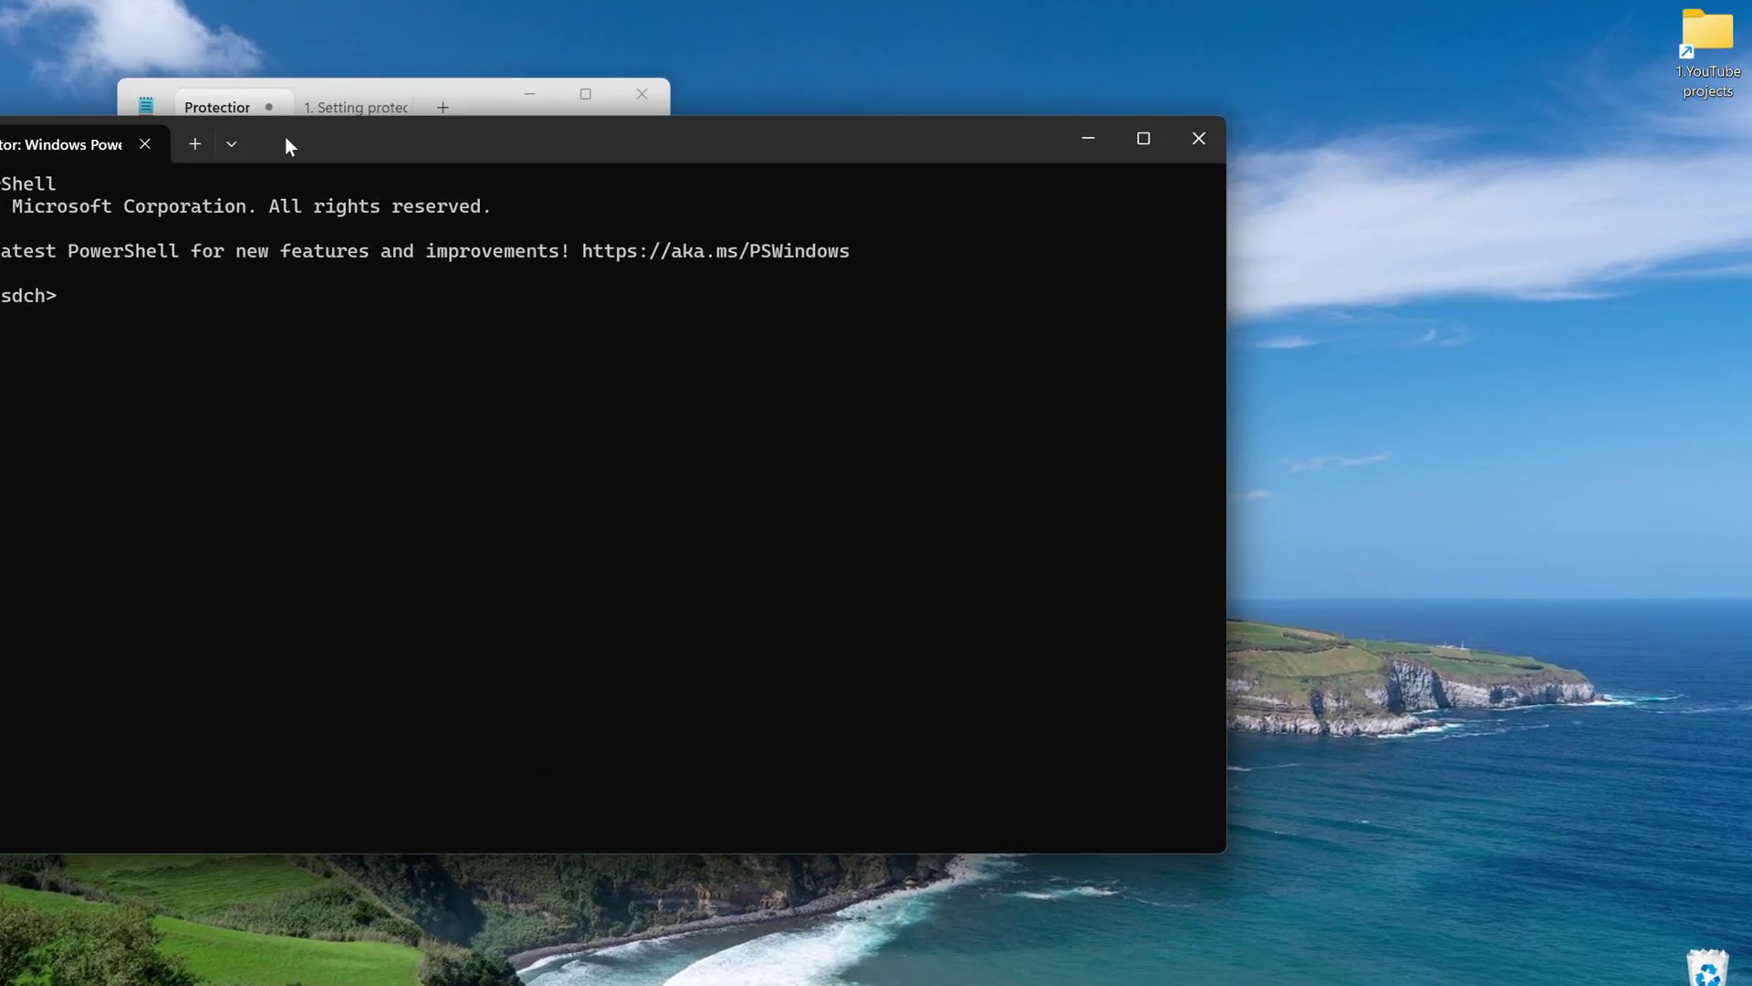
{"action": "left_click_drag", "start_coordinate": [288, 132], "coordinate": [1133, 89]}
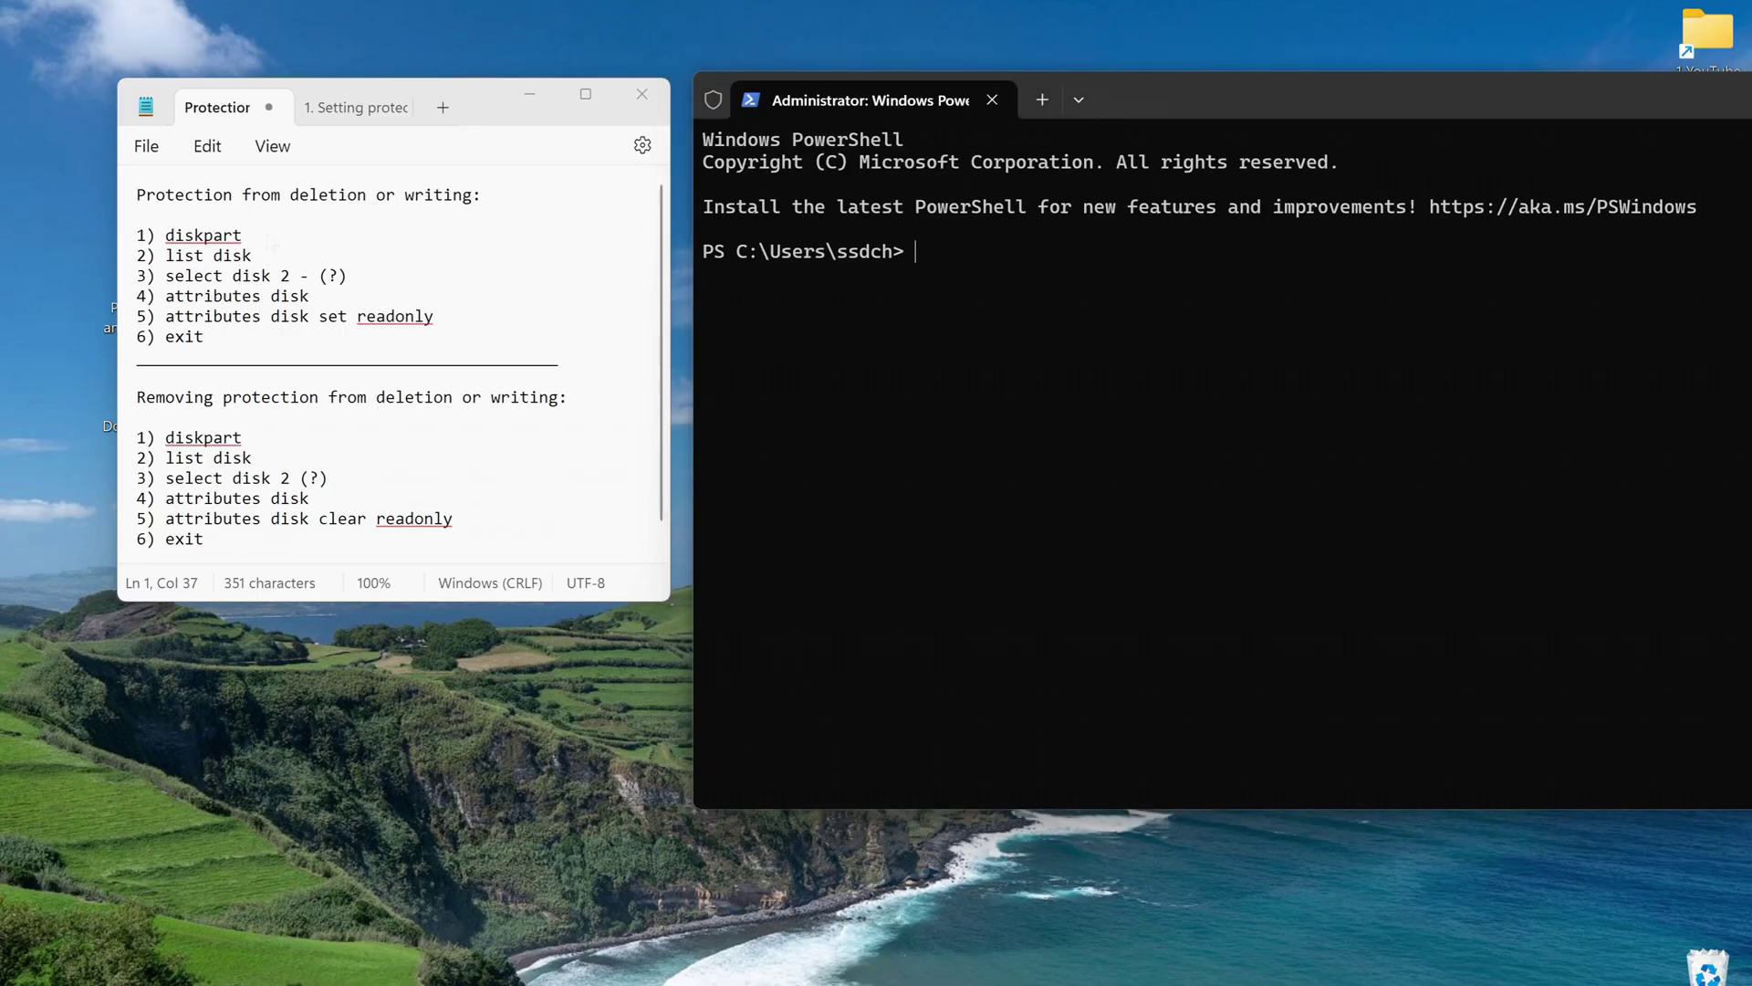
{"action": "left_click_drag", "start_coordinate": [242, 238], "coordinate": [164, 238]}
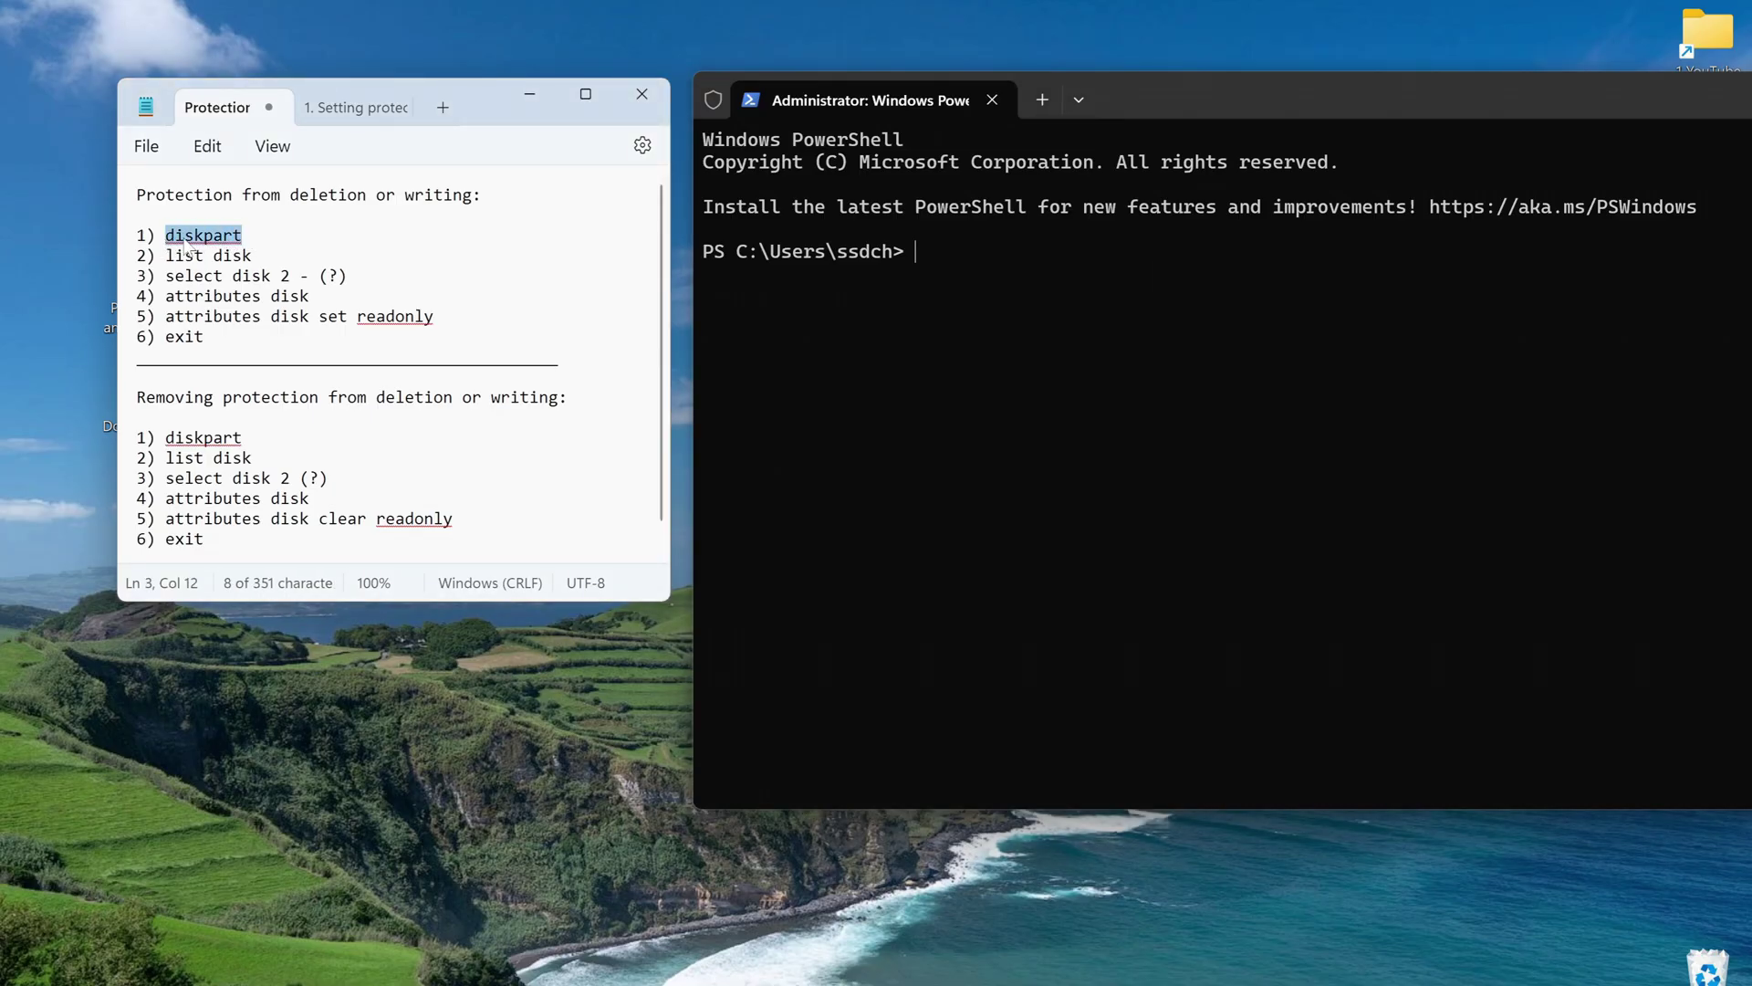
{"action": "right_click", "coordinate": [187, 248]}
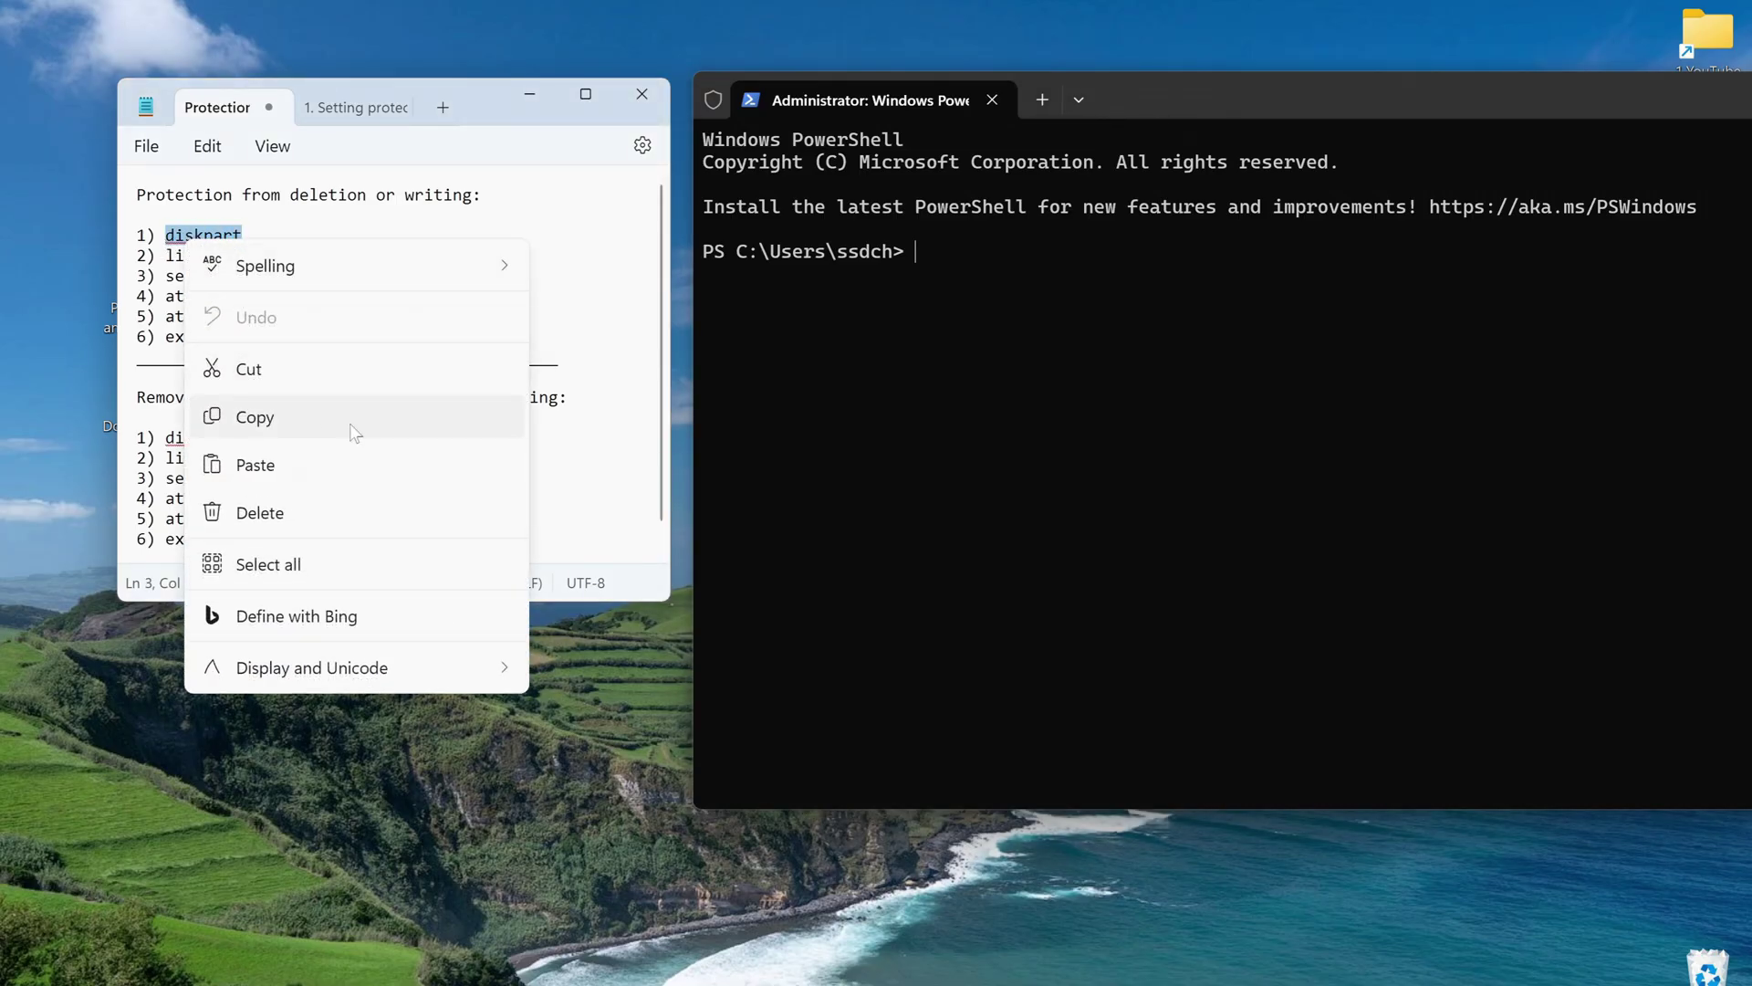
Step: Run diskpart in the admin PowerShell using the command copied from the notes
{"action": "left_click", "coordinate": [255, 417]}
{"action": "right_click", "coordinate": [966, 261]}
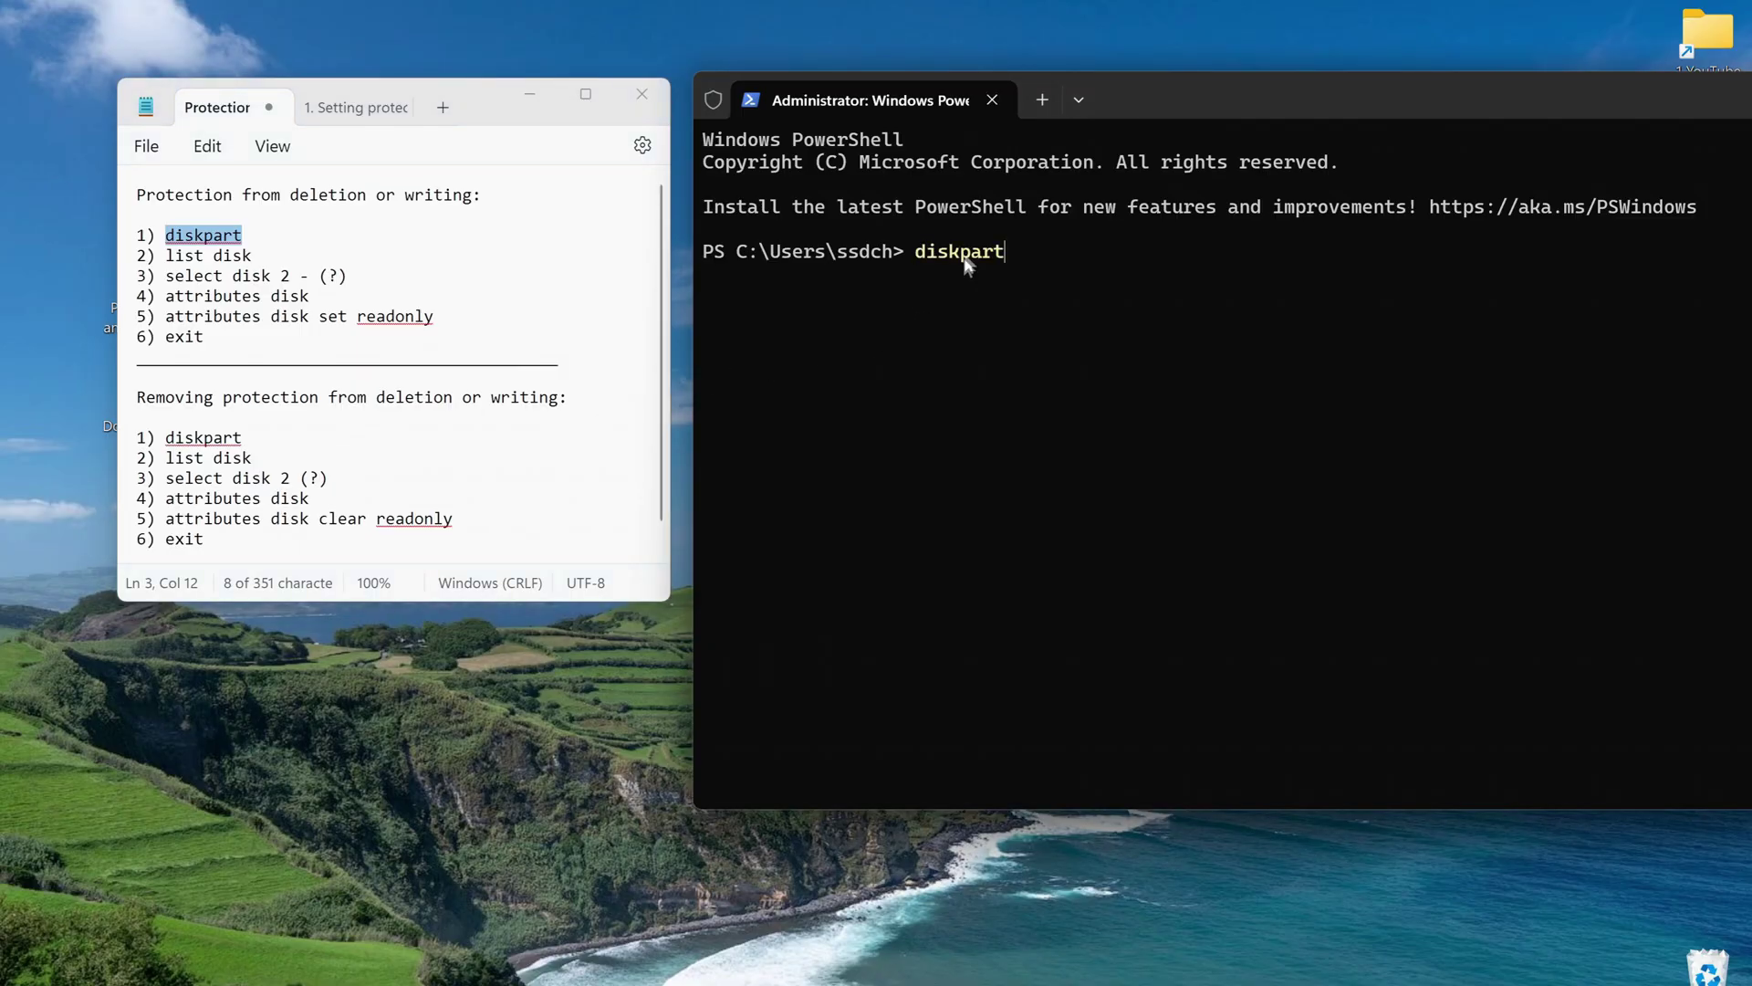
{"action": "key", "text": "Return"}
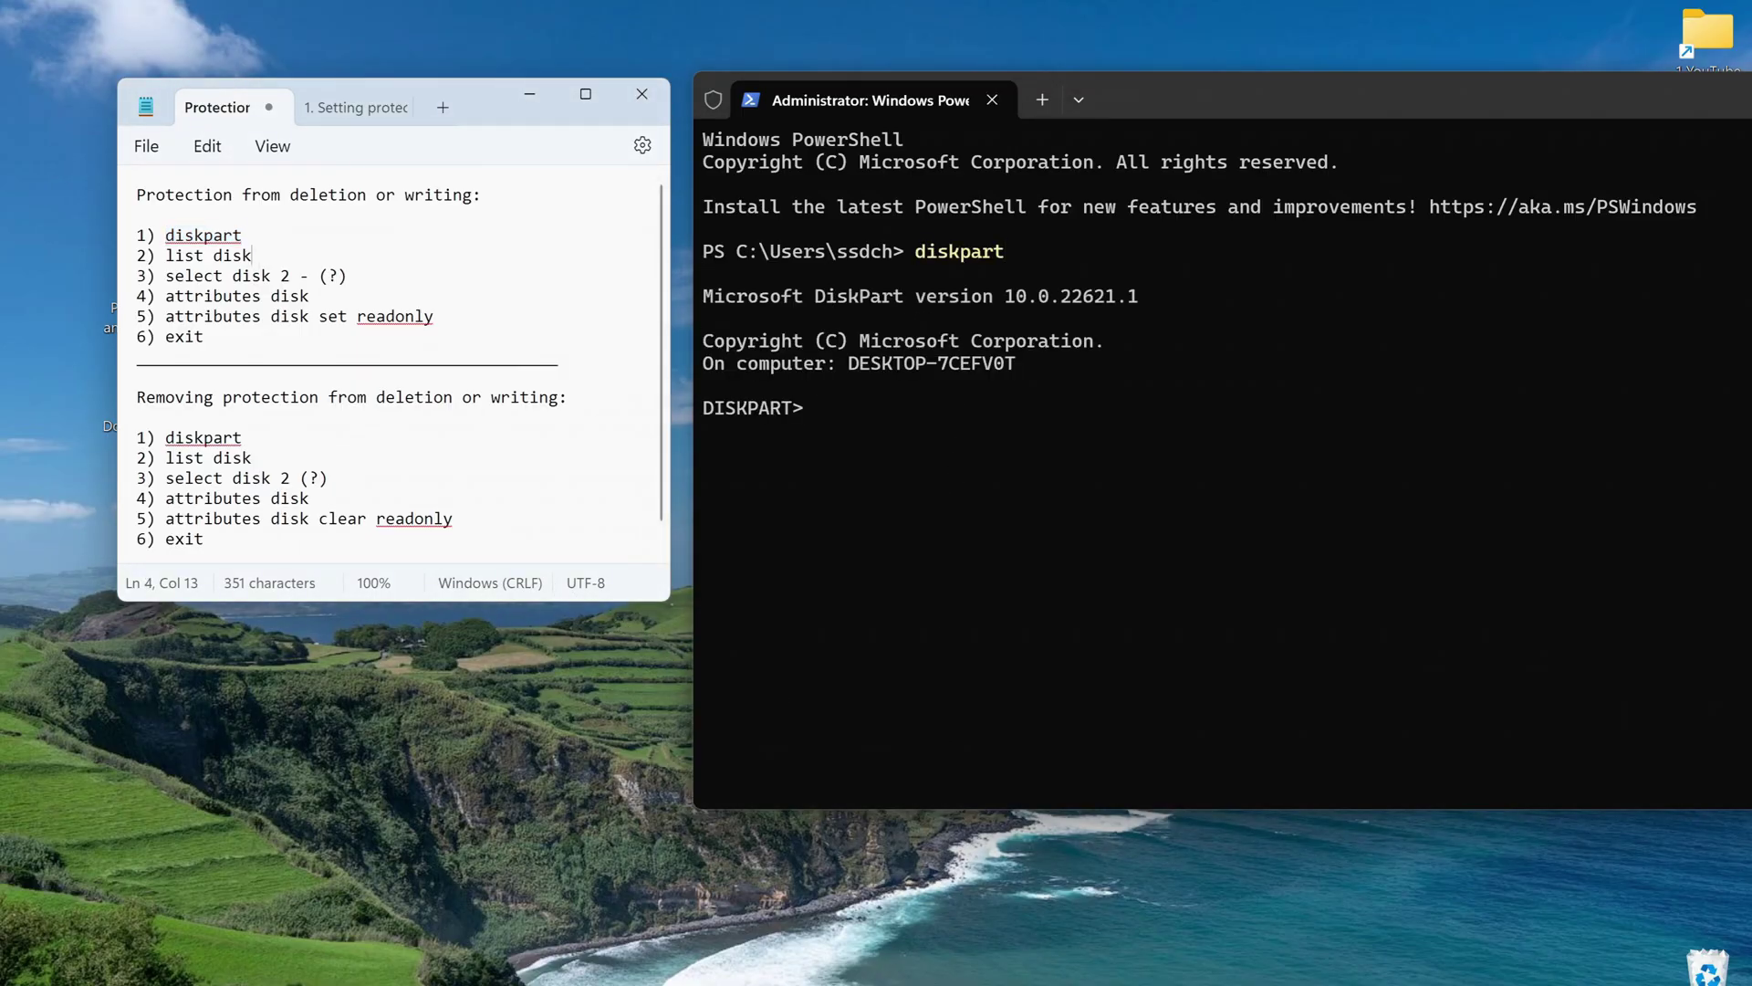
Step: Run 'list disk' and highlight the 230 GB Disk 2 row
{"action": "left_click_drag", "start_coordinate": [252, 257], "coordinate": [166, 256]}
{"action": "right_click", "coordinate": [199, 265]}
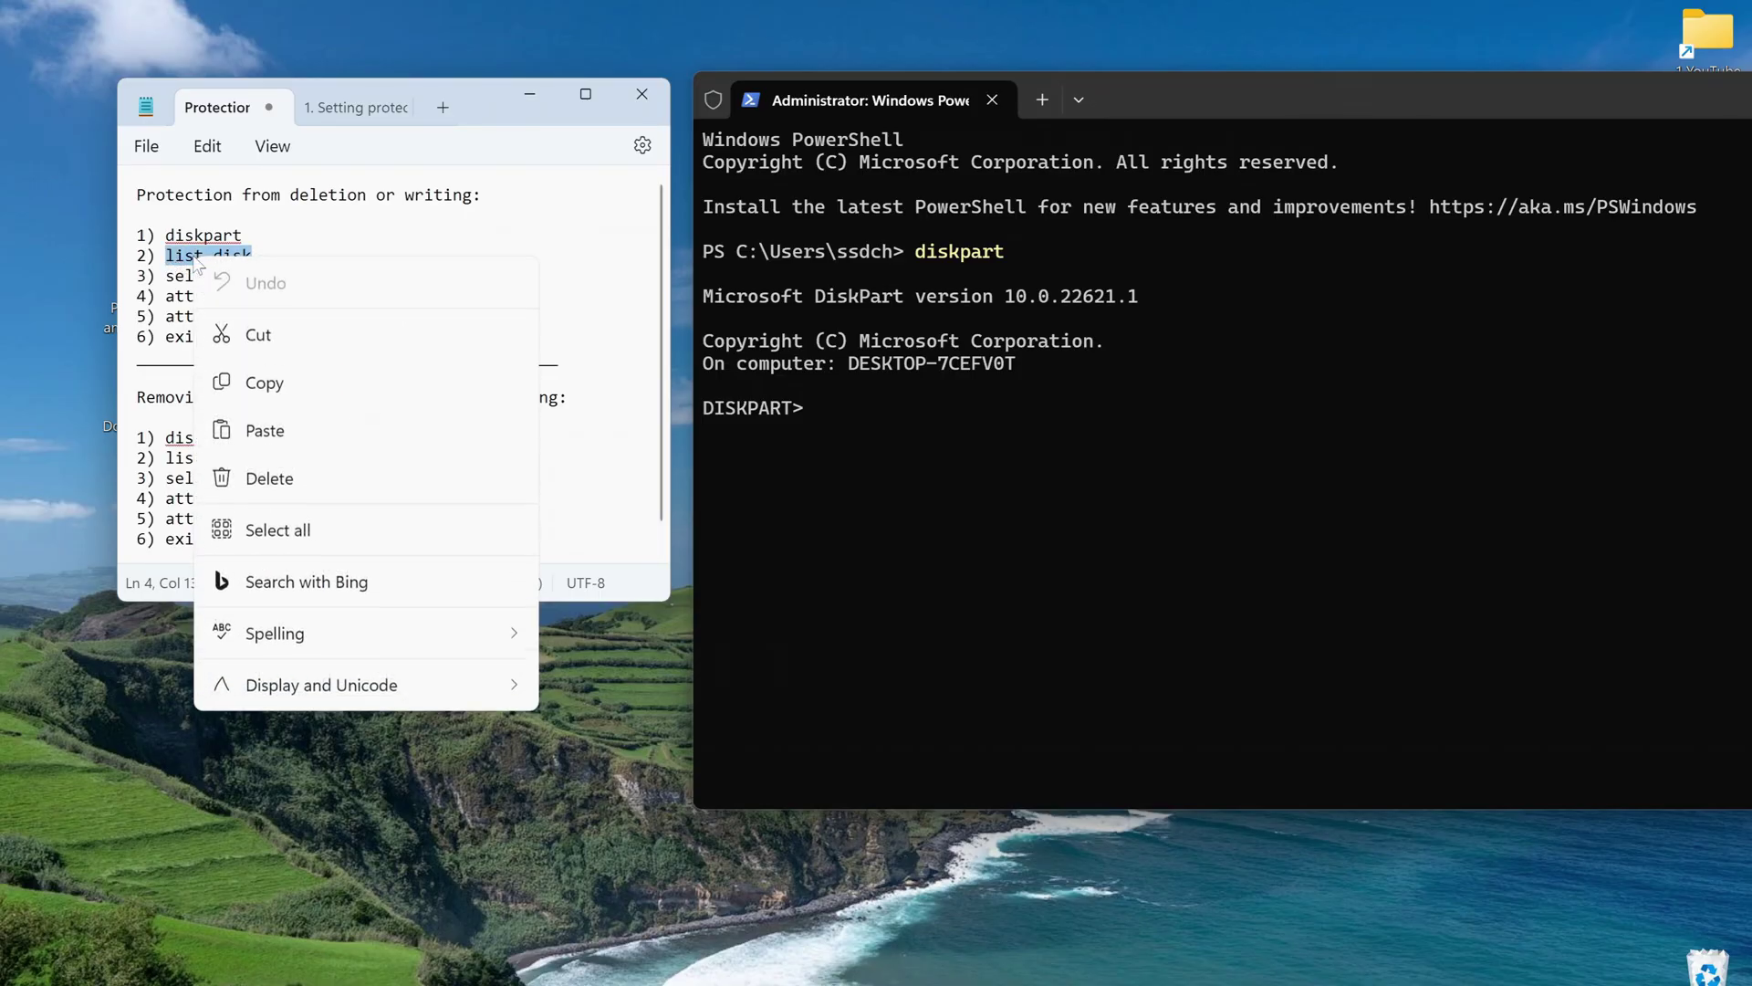
{"action": "left_click", "coordinate": [319, 391]}
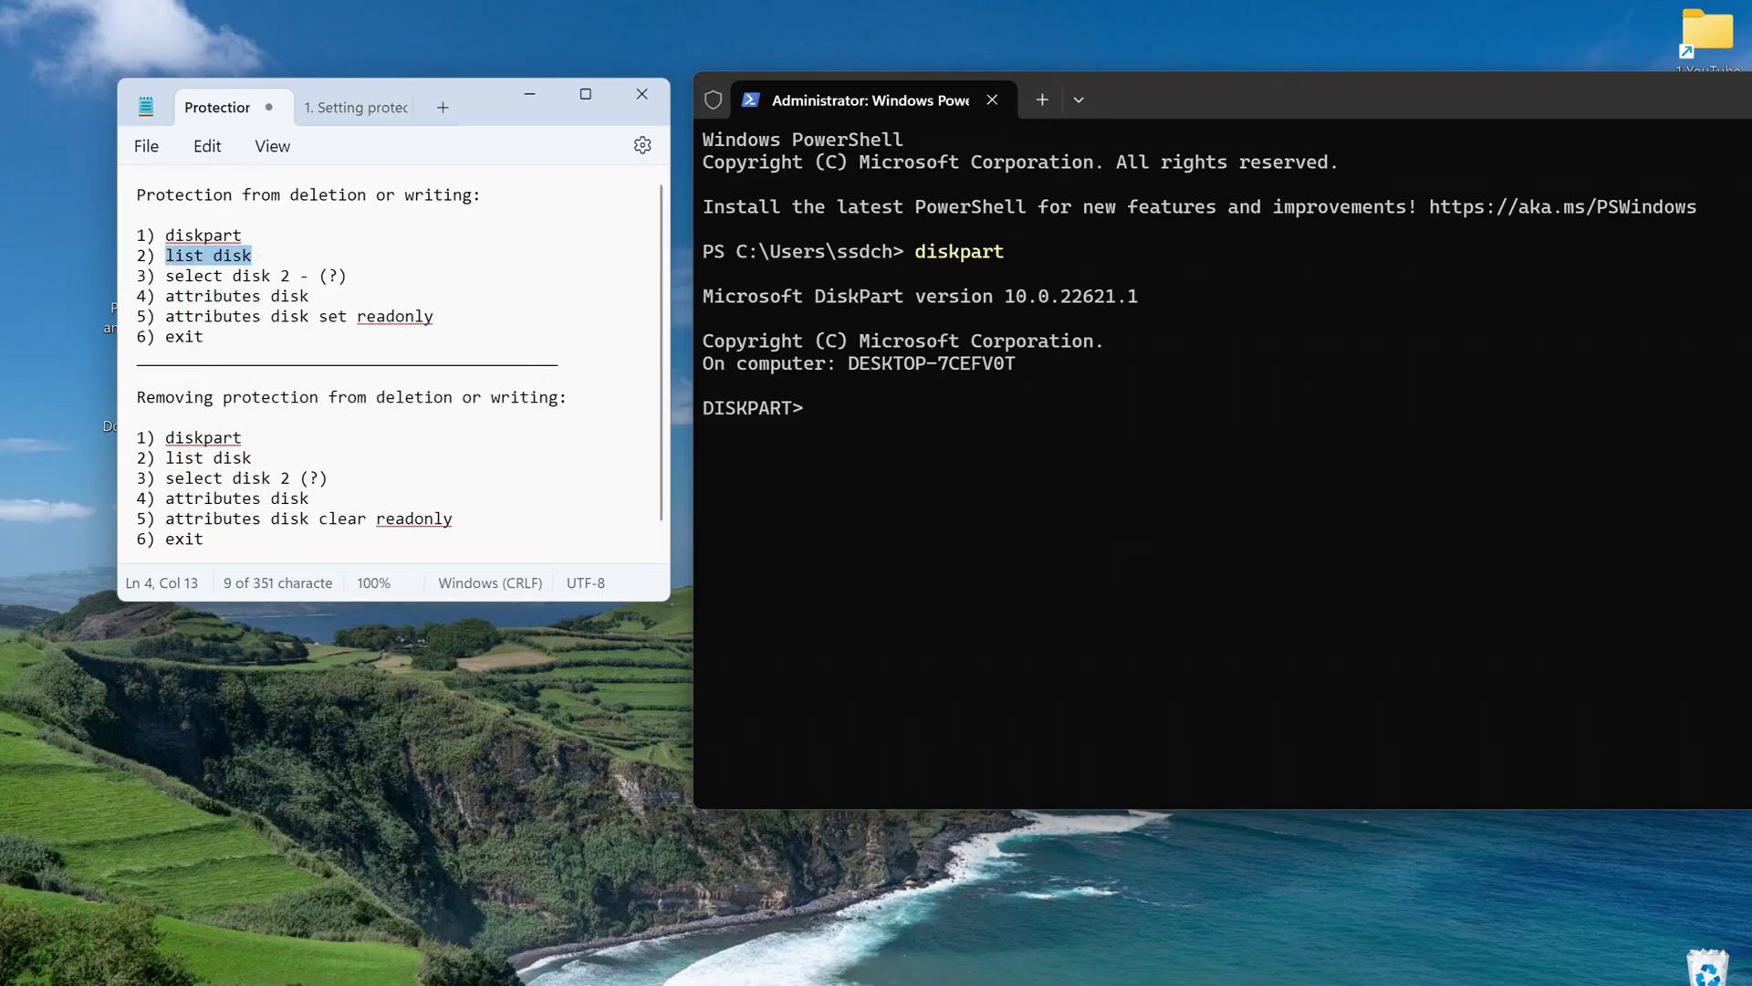
{"action": "right_click", "coordinate": [831, 416]}
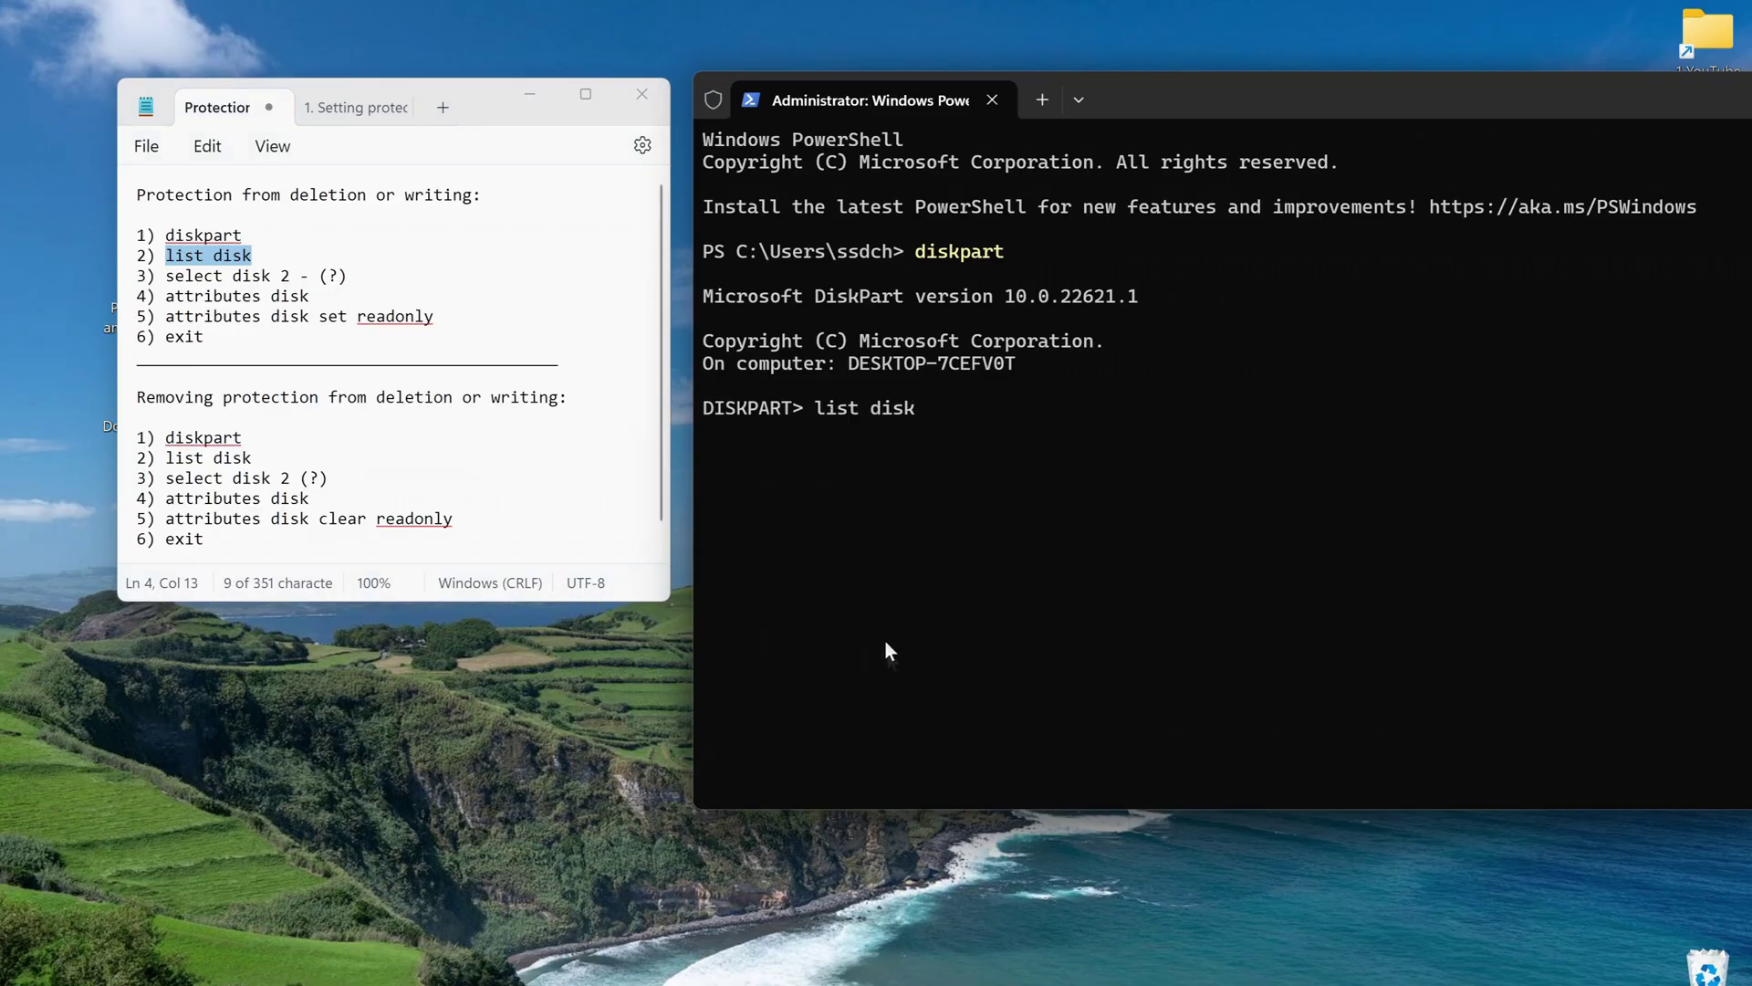
{"action": "key", "text": "Return"}
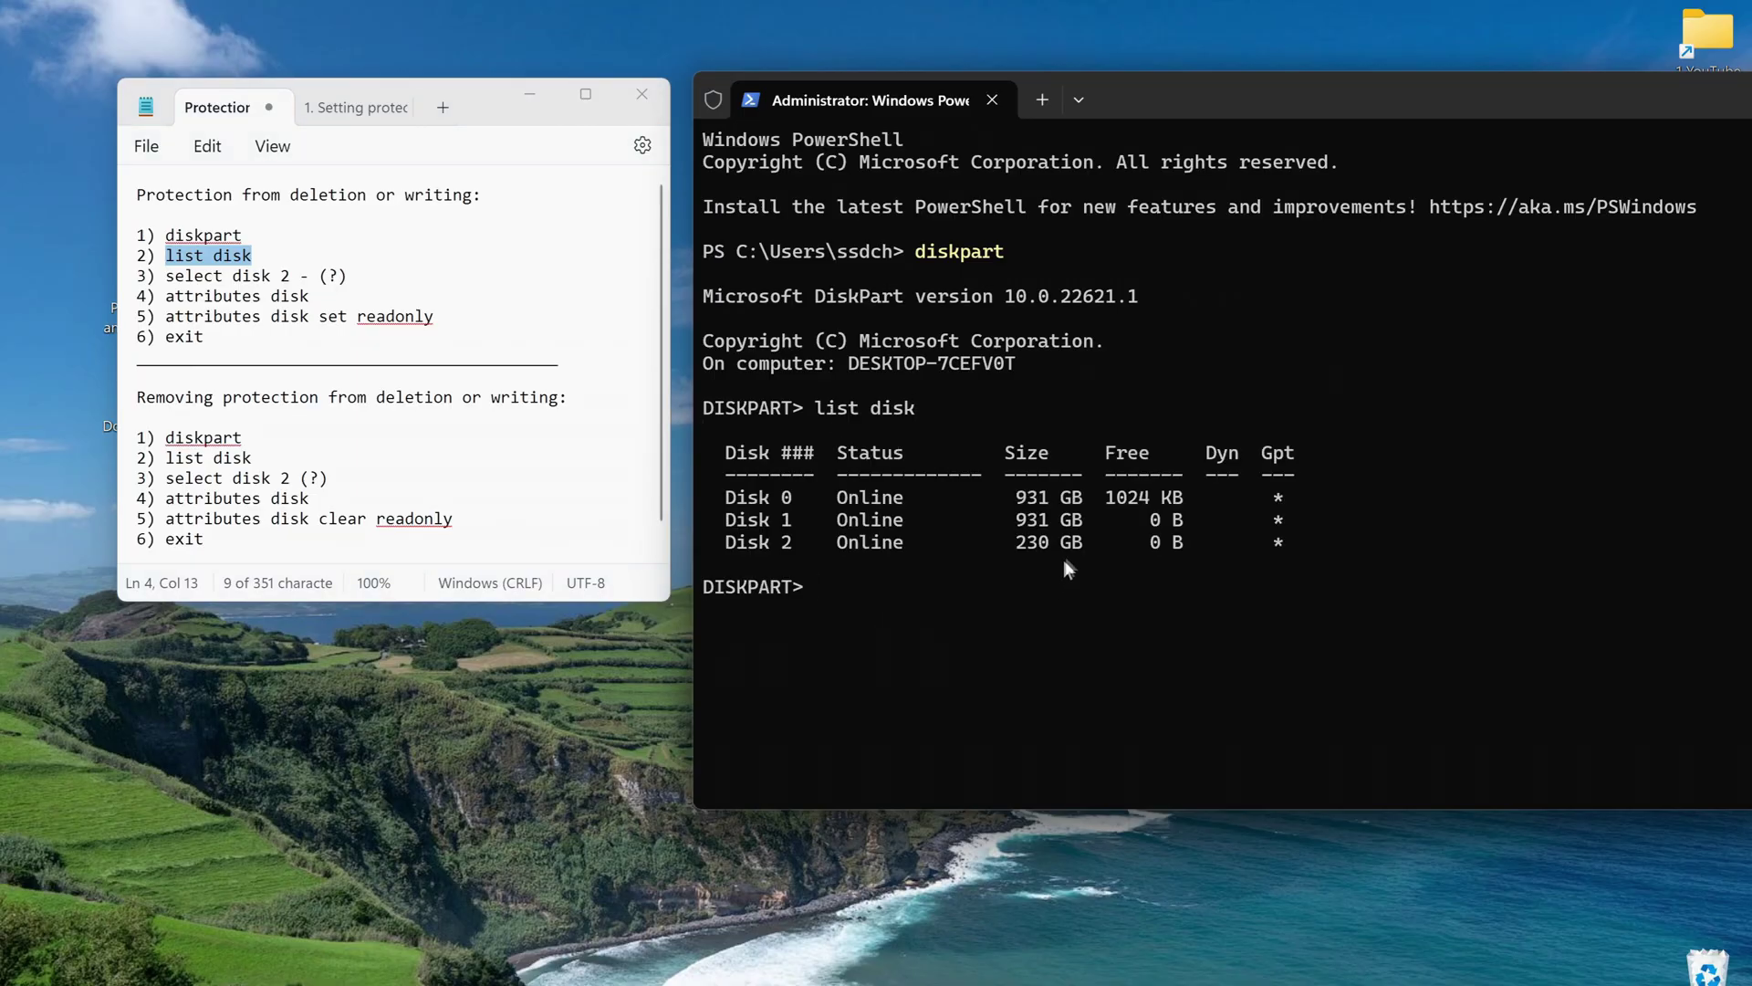
{"action": "left_click_drag", "start_coordinate": [1086, 537], "coordinate": [722, 544]}
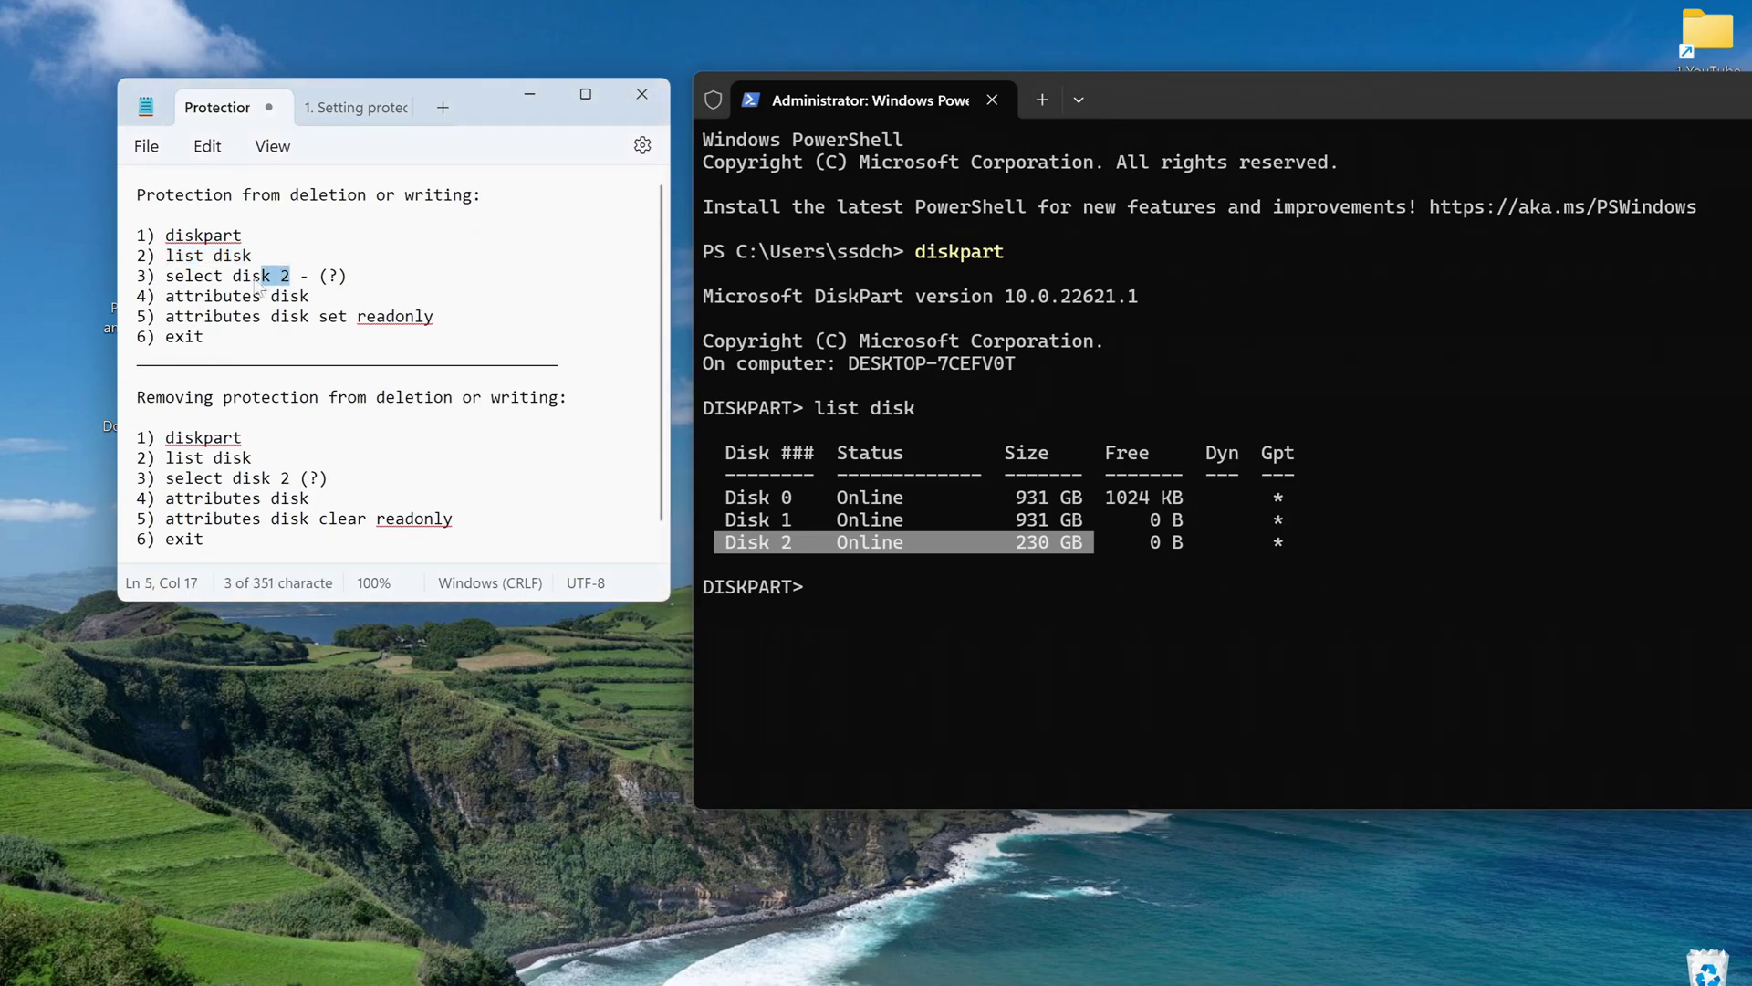
Step: Copy the 'select disk 2' command from the notes
{"action": "left_click_drag", "start_coordinate": [290, 275], "coordinate": [166, 279]}
{"action": "right_click", "coordinate": [192, 280]}
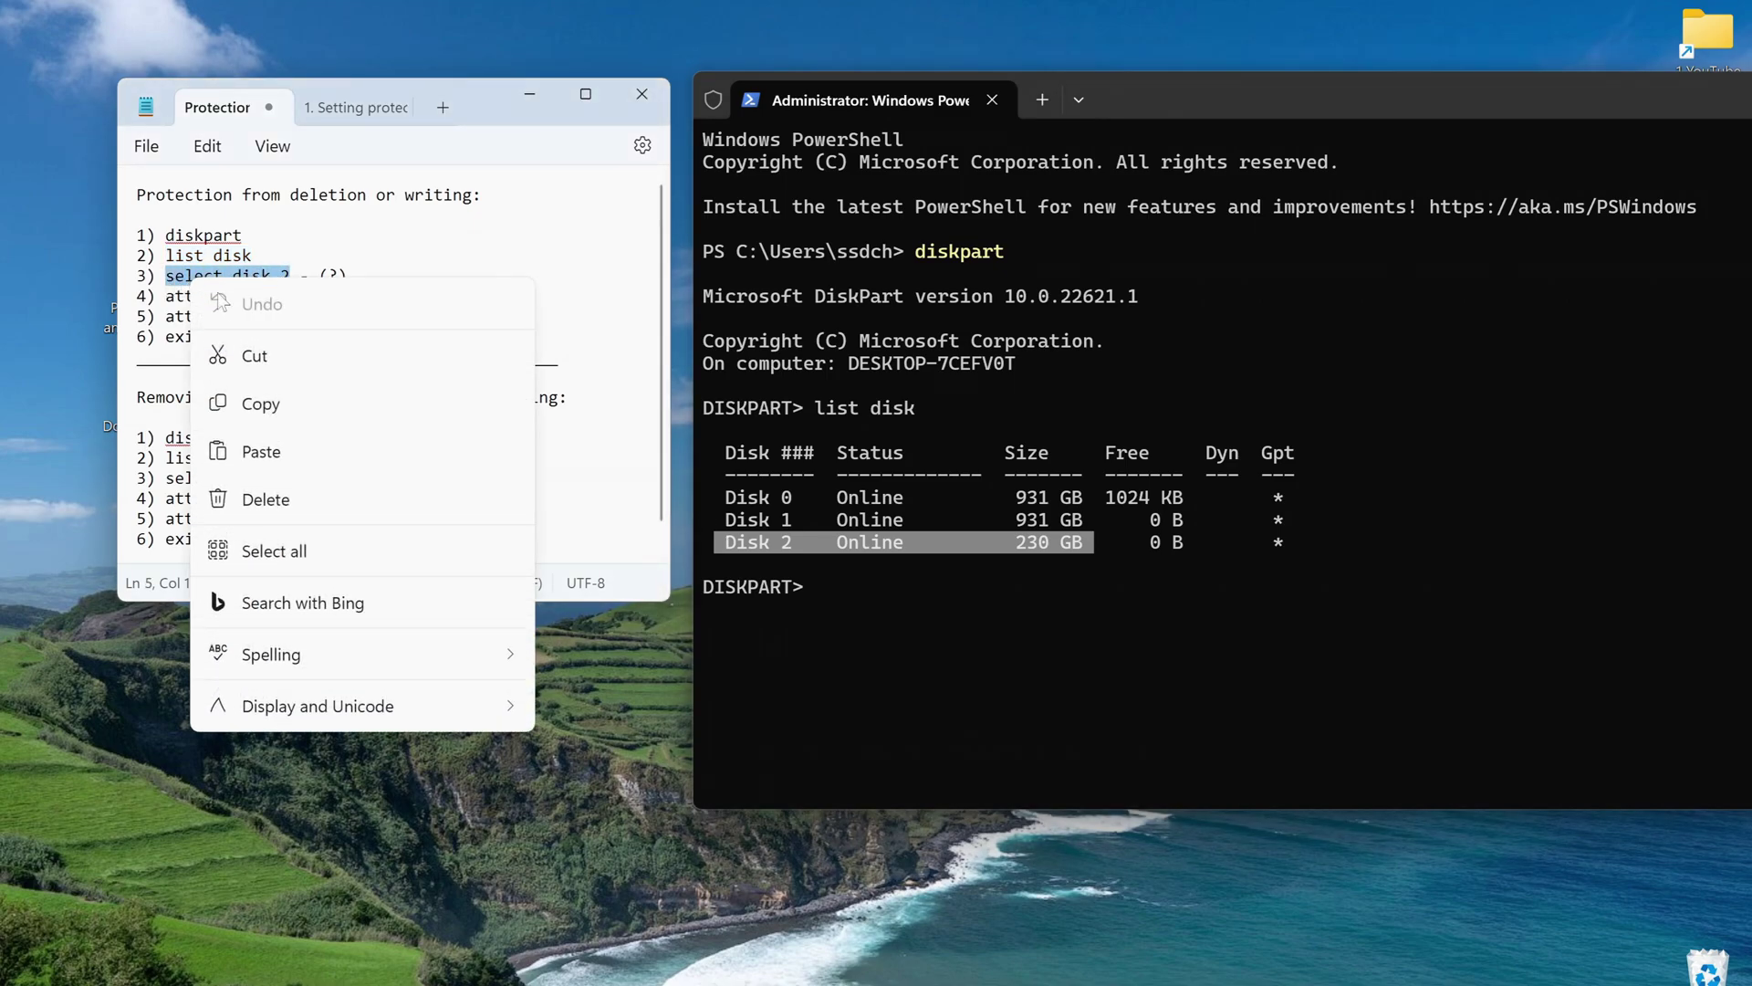
{"action": "left_click", "coordinate": [330, 414]}
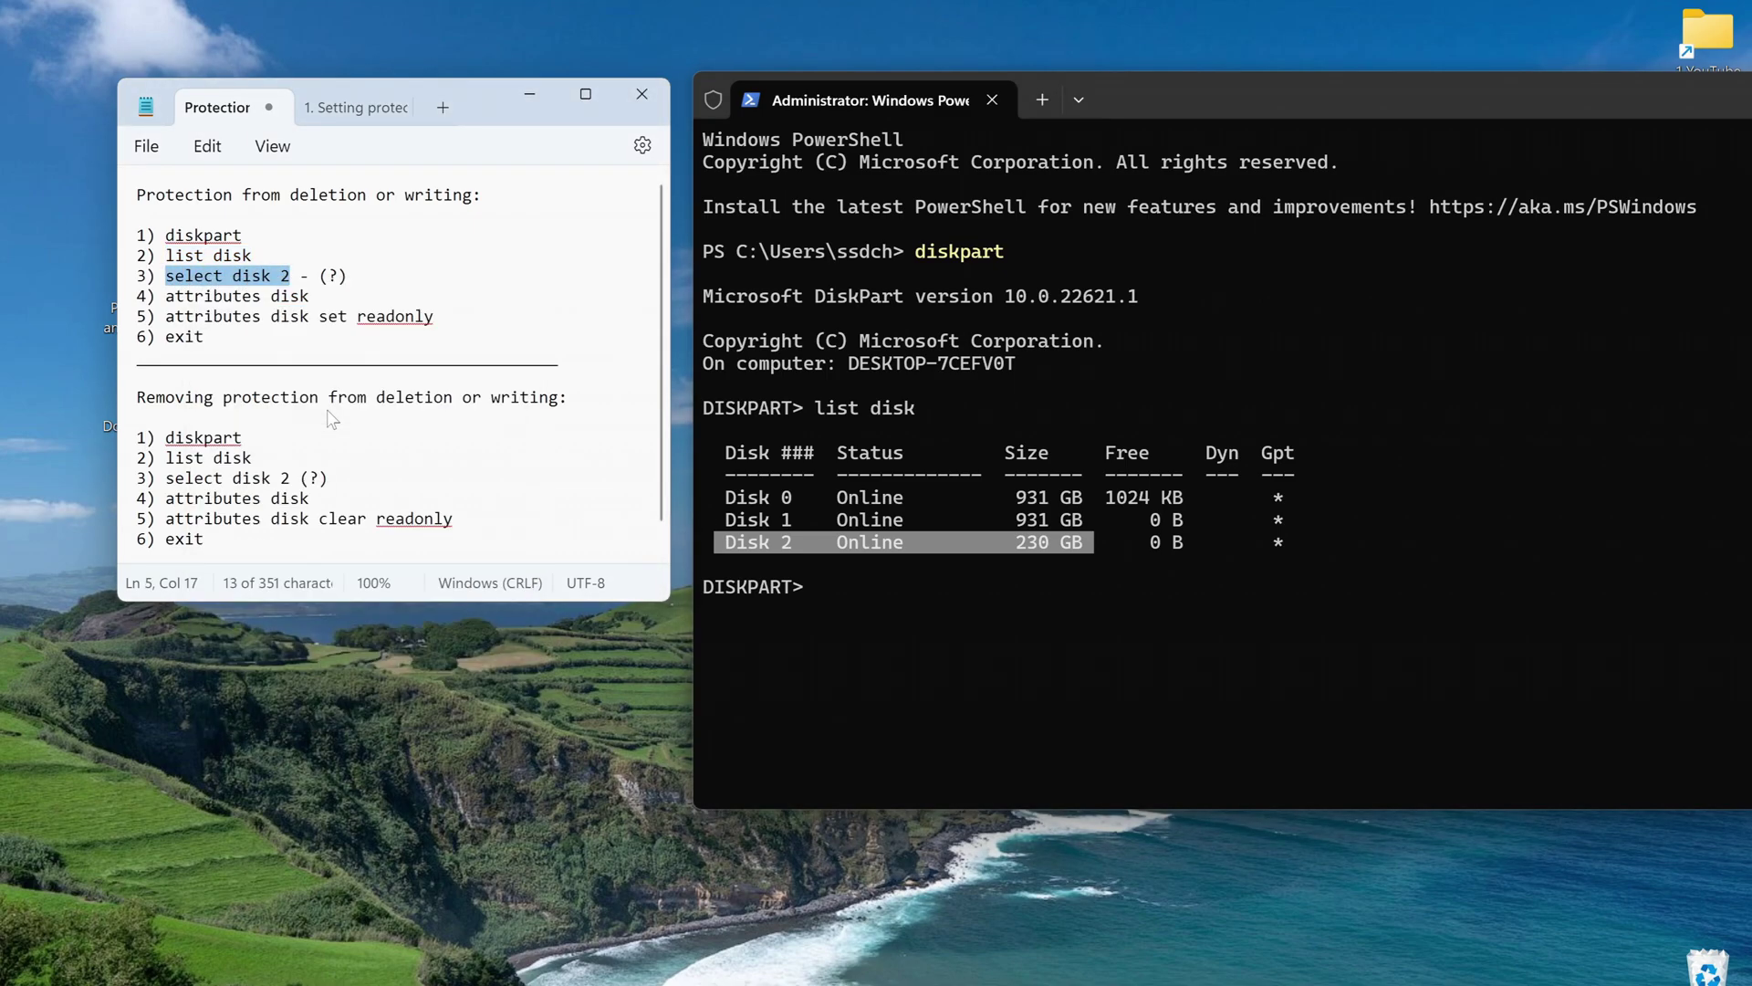
Step: Run 'select disk 2' at the DiskPart prompt
{"action": "left_click", "coordinate": [851, 583]}
{"action": "key", "text": "ctrl+v"}
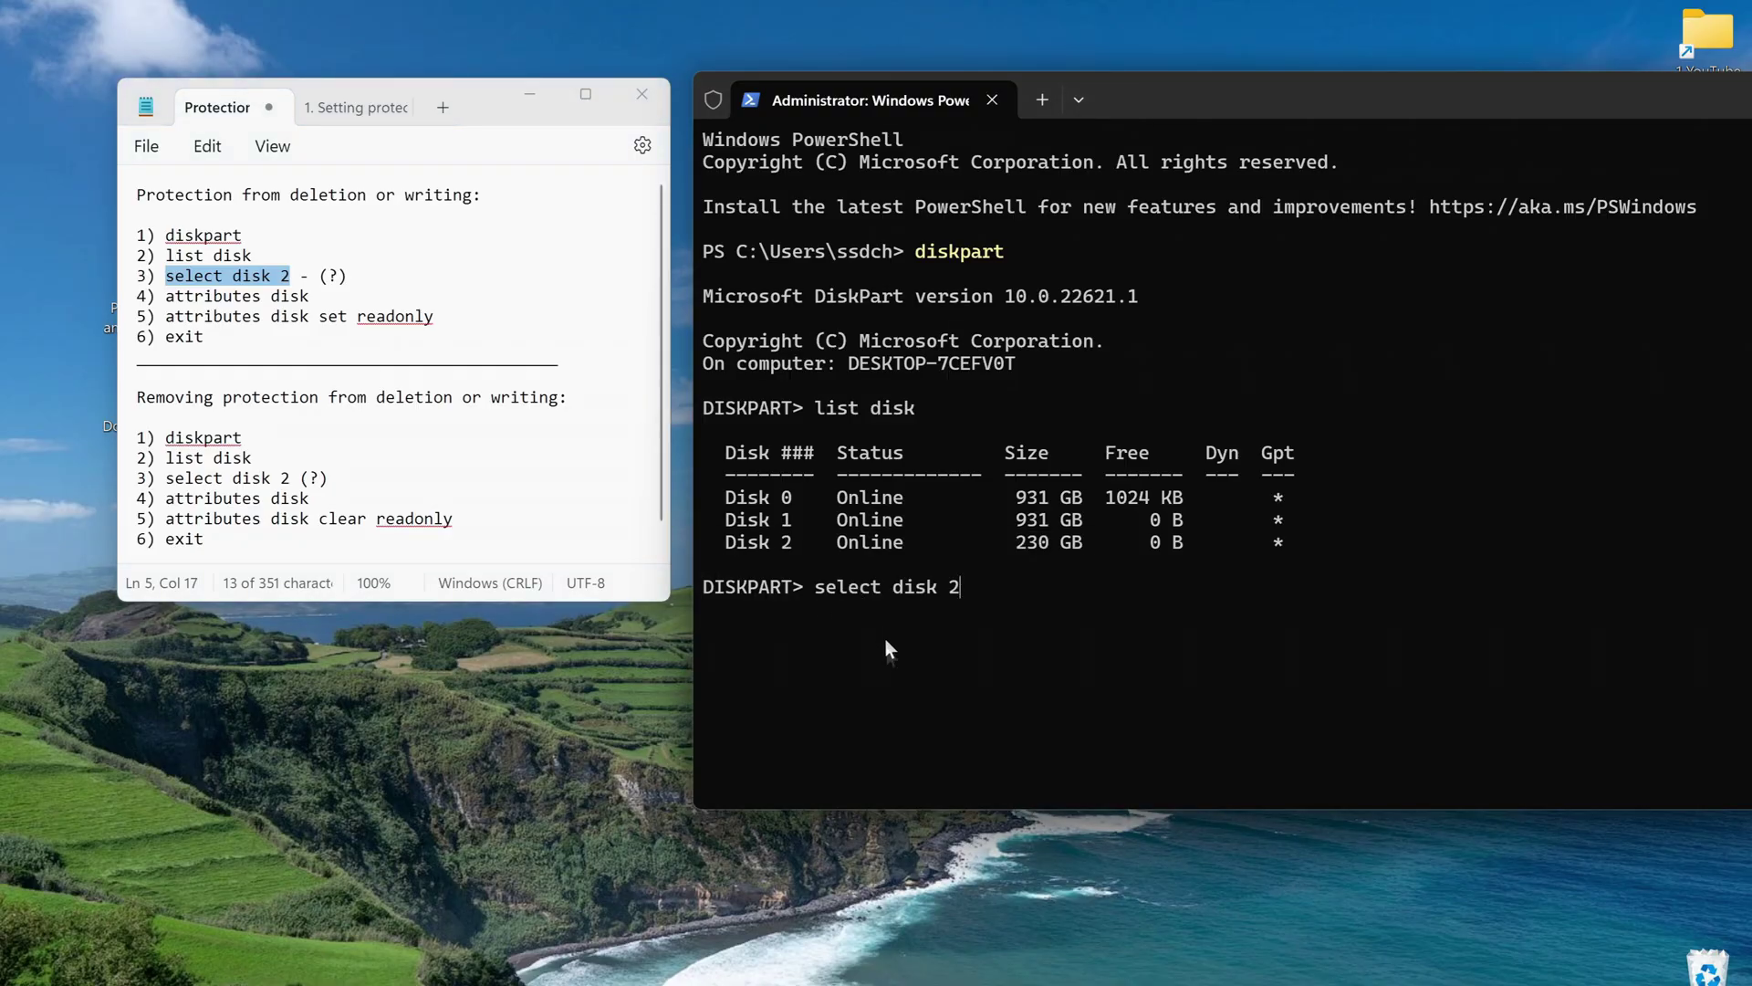
{"action": "key", "text": "Return"}
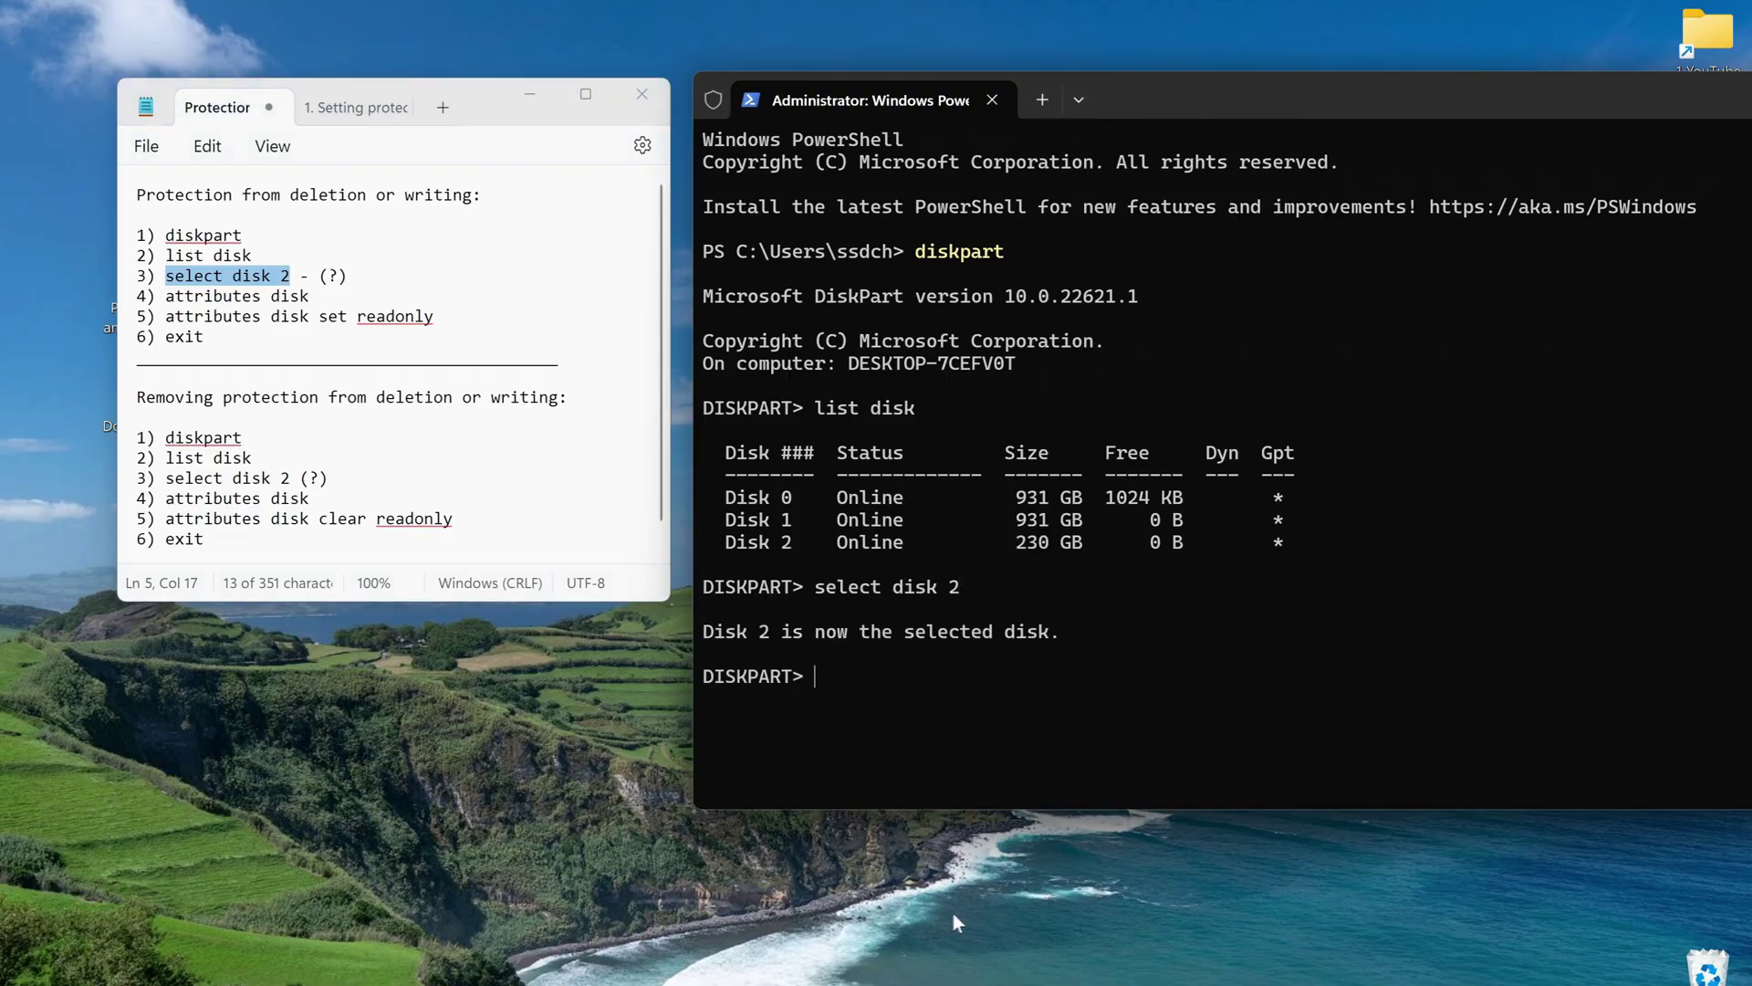
Step: Run 'attributes disk' to check disk 2's attributes
{"action": "left_click", "coordinate": [309, 296]}
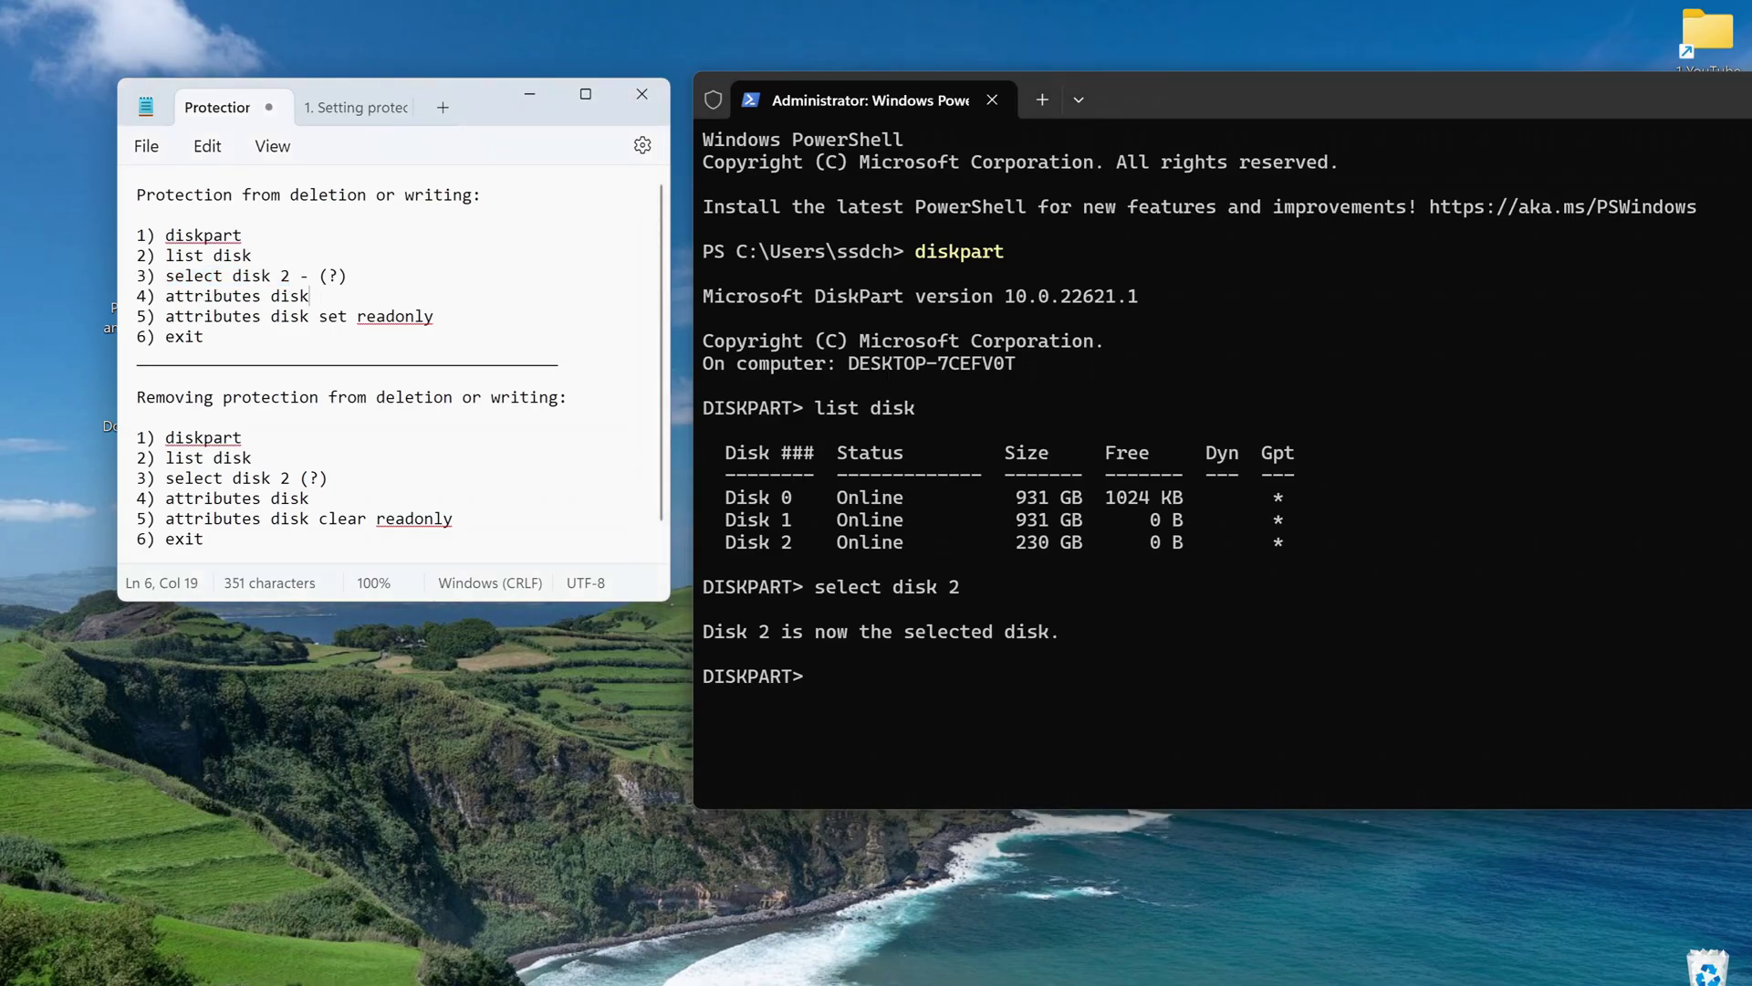
{"action": "left_click_drag", "start_coordinate": [309, 296], "coordinate": [165, 296]}
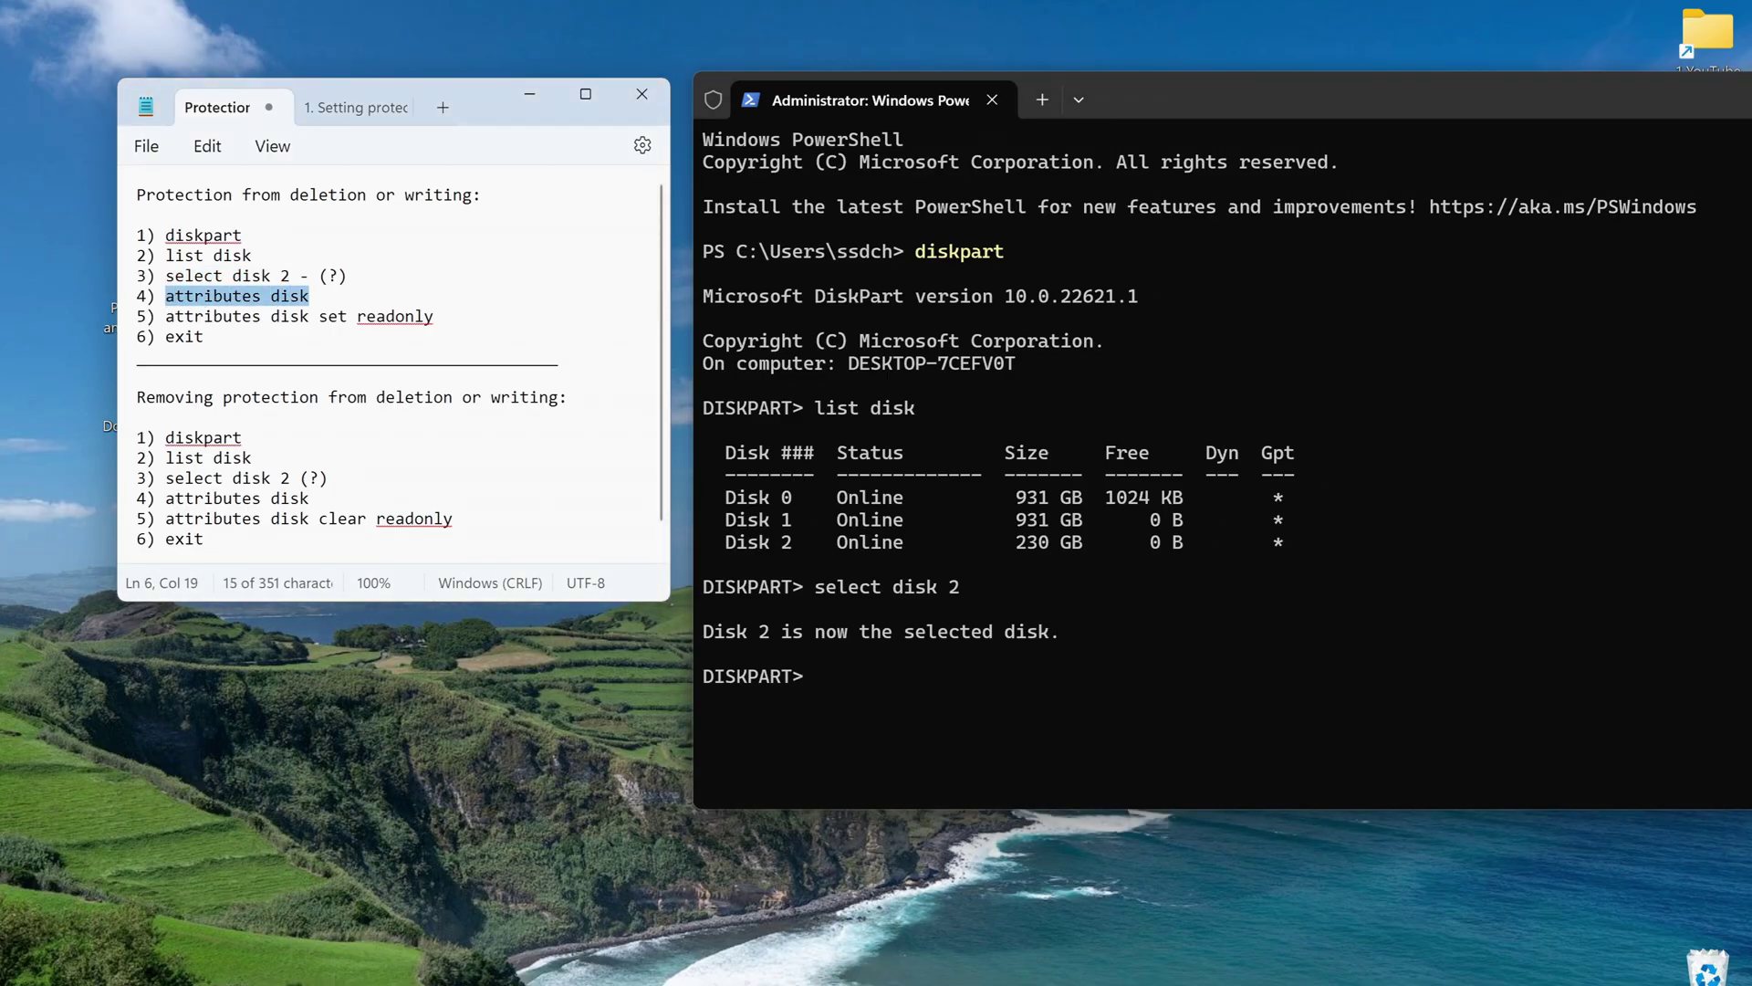
{"action": "right_click", "coordinate": [219, 315]}
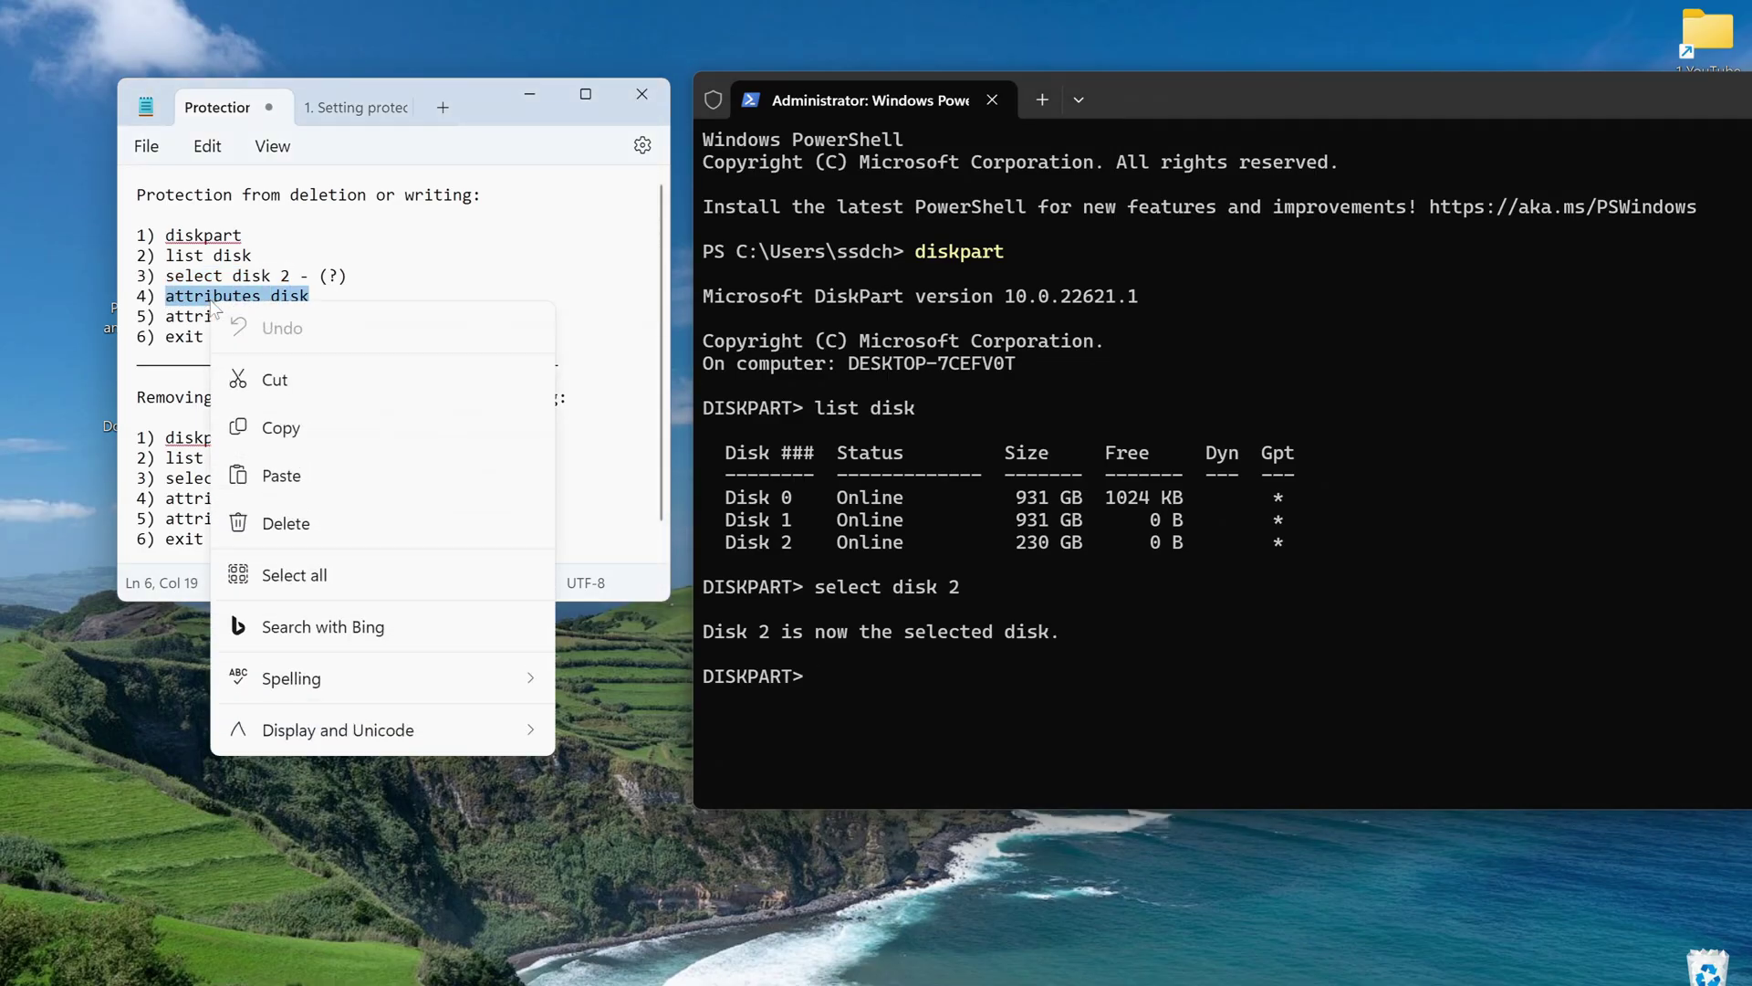
{"action": "left_click", "coordinate": [334, 441]}
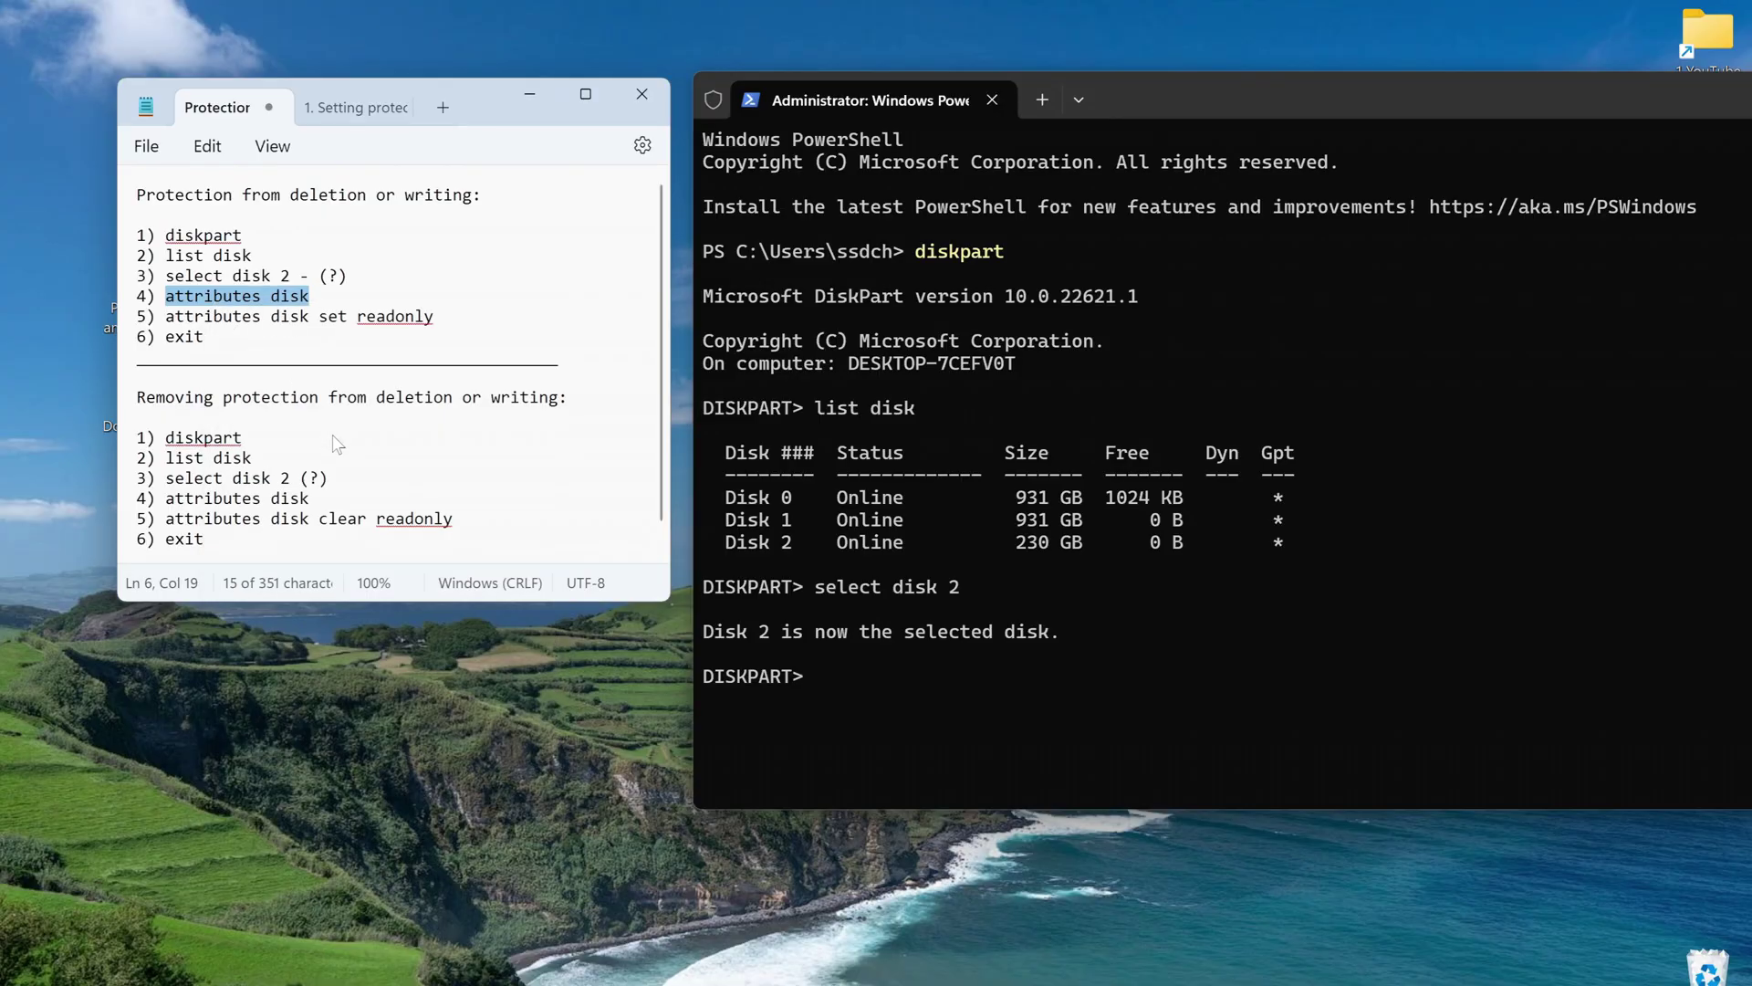
{"action": "right_click", "coordinate": [842, 678]}
{"action": "key", "text": "Return"}
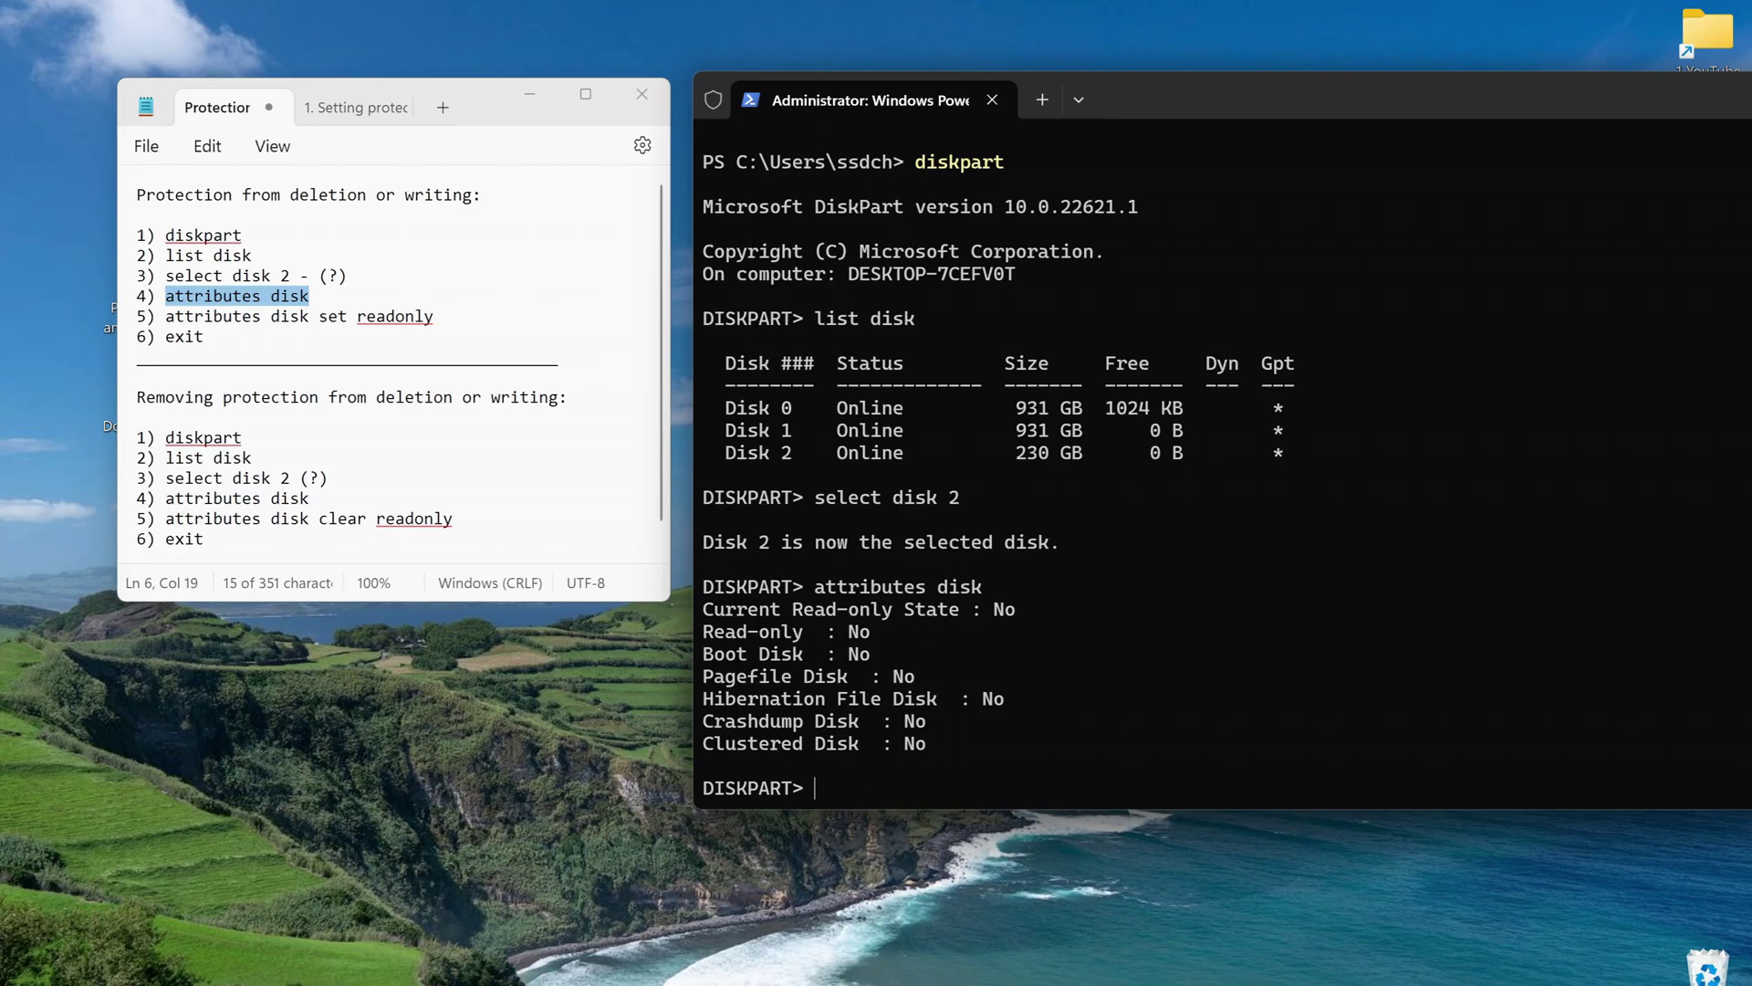
Step: Run 'attributes disk set readonly' to make disk 2 read-only
{"action": "left_click_drag", "start_coordinate": [434, 317], "coordinate": [166, 316]}
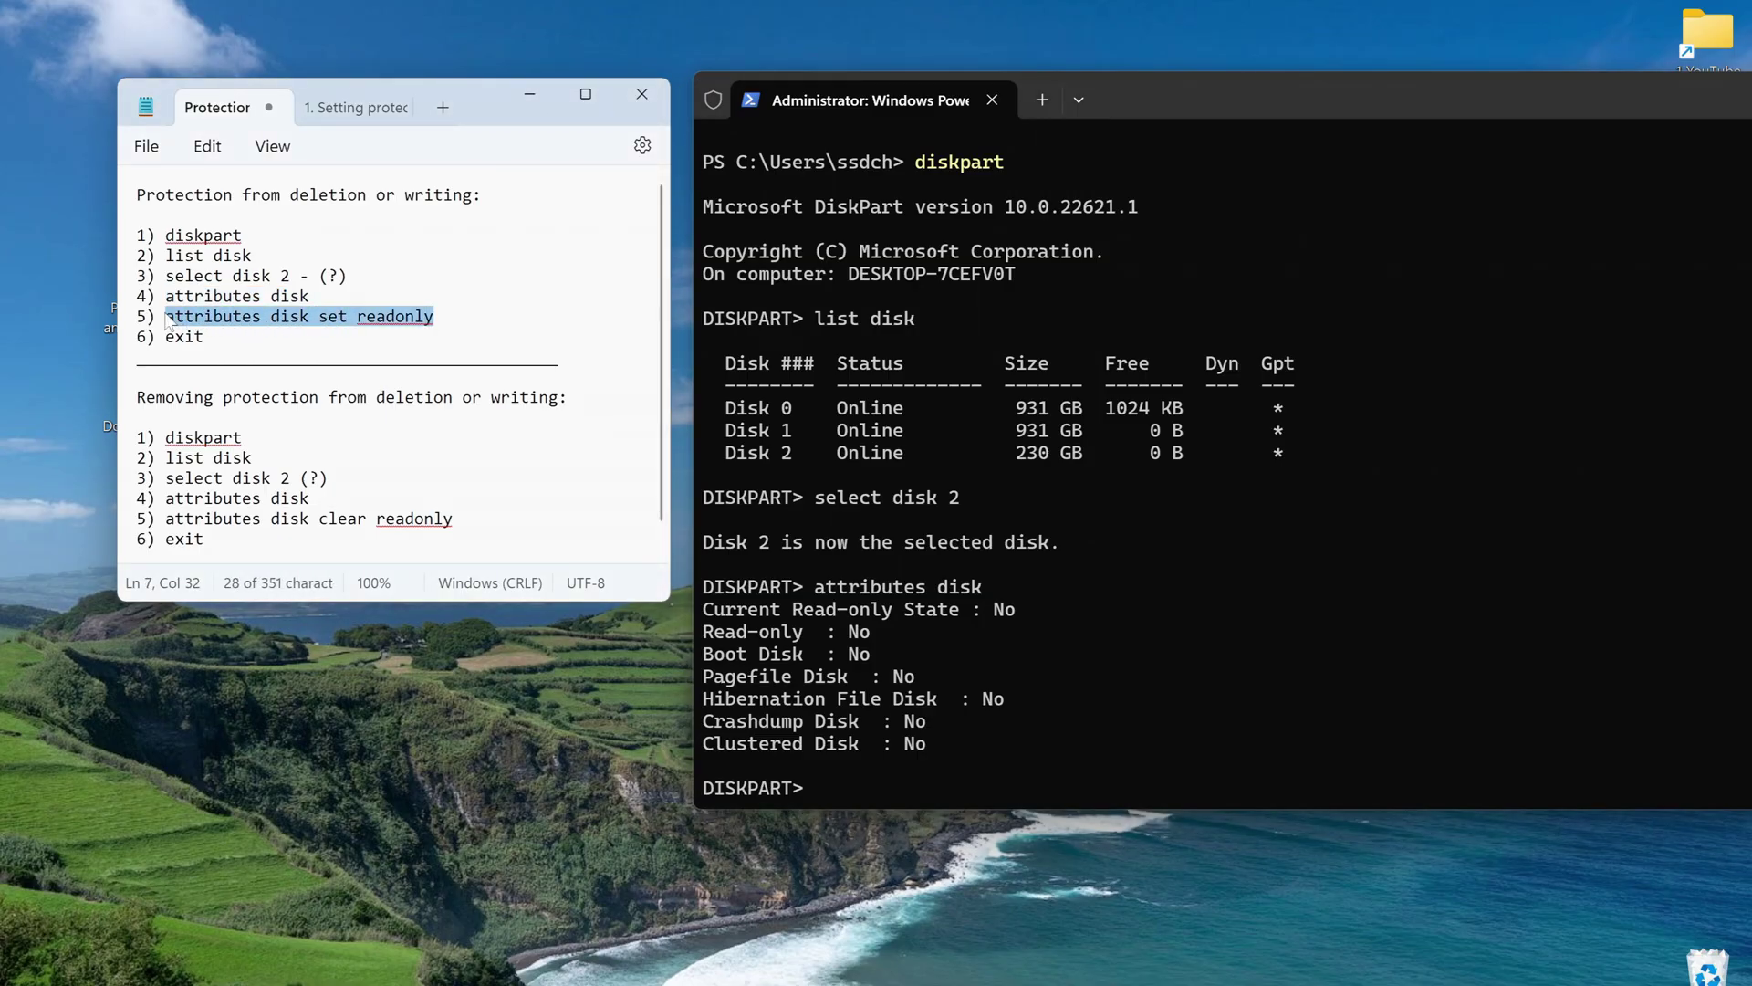
{"action": "right_click", "coordinate": [331, 335]}
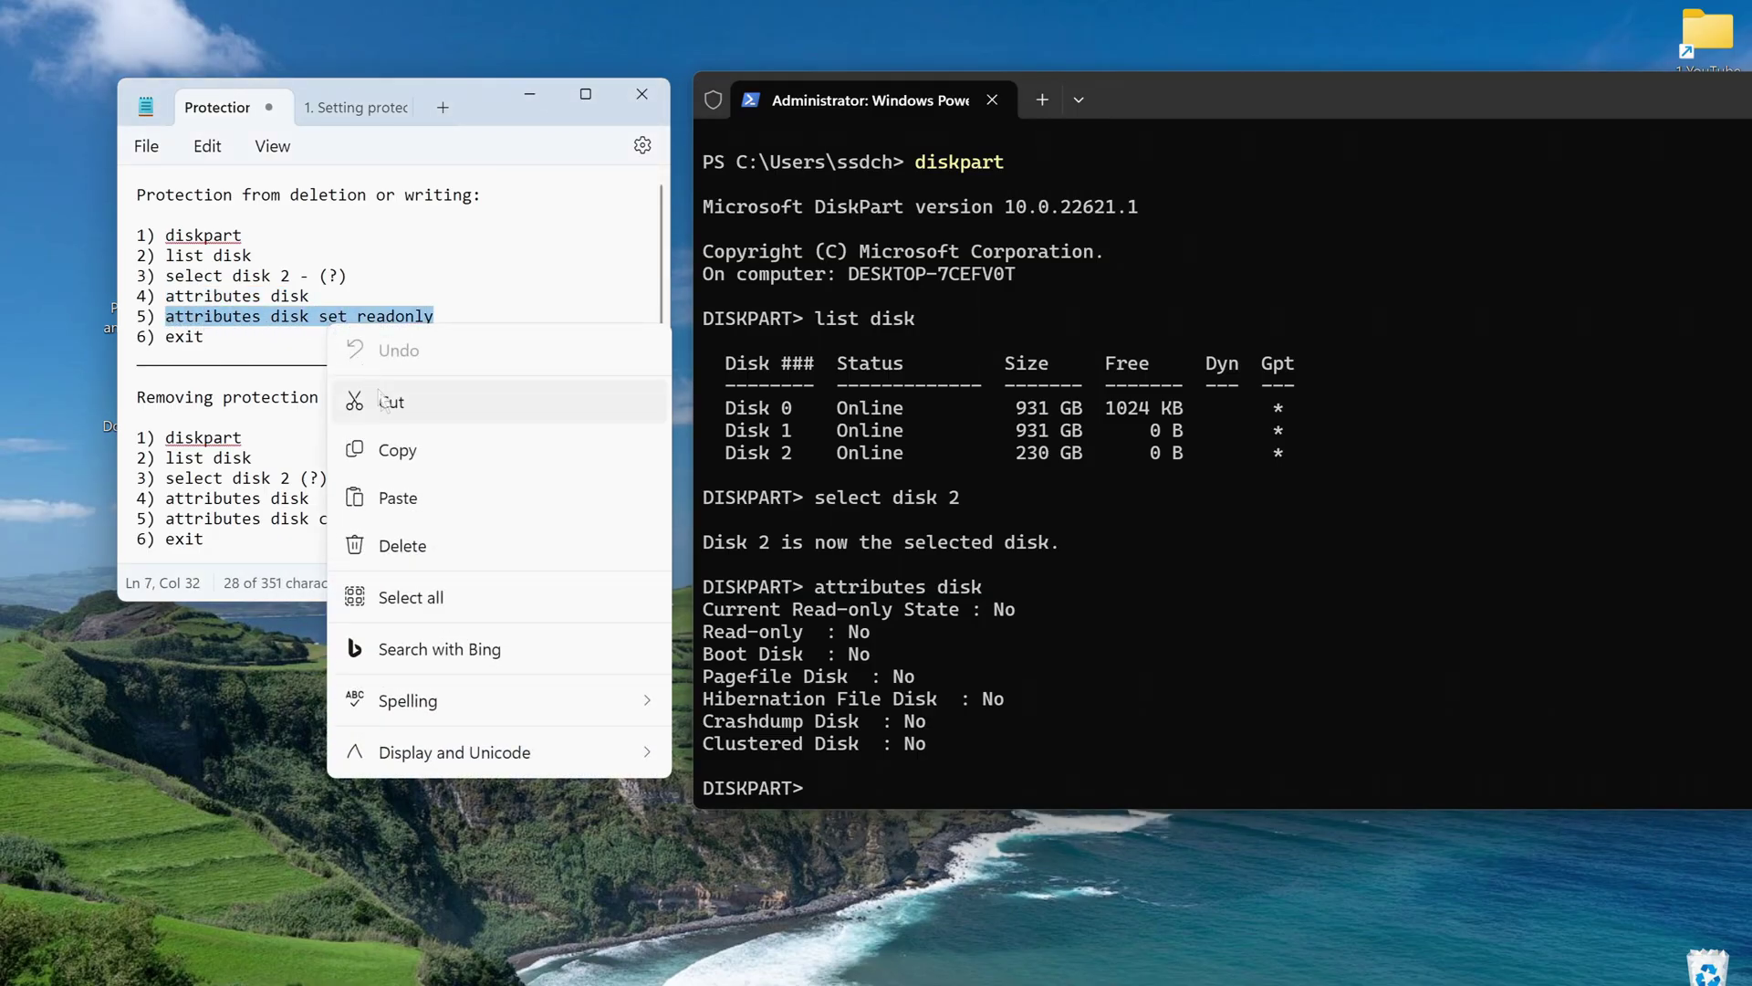
{"action": "left_click", "coordinate": [428, 456]}
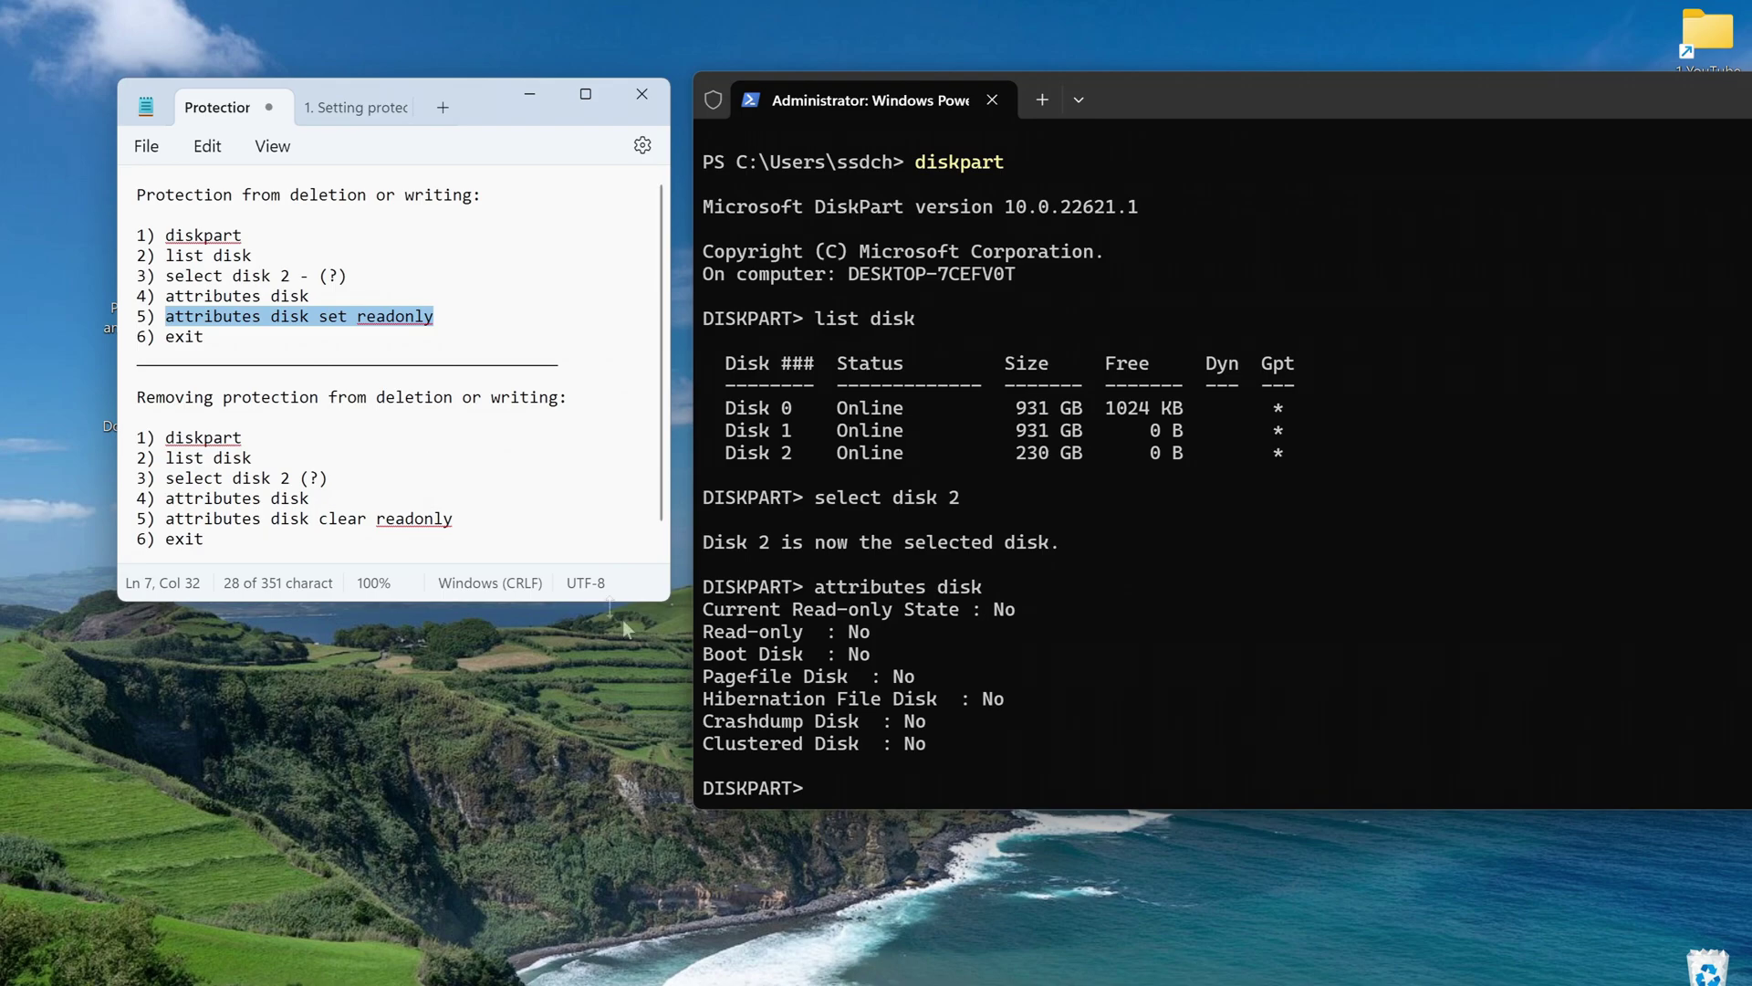
{"action": "right_click", "coordinate": [838, 785]}
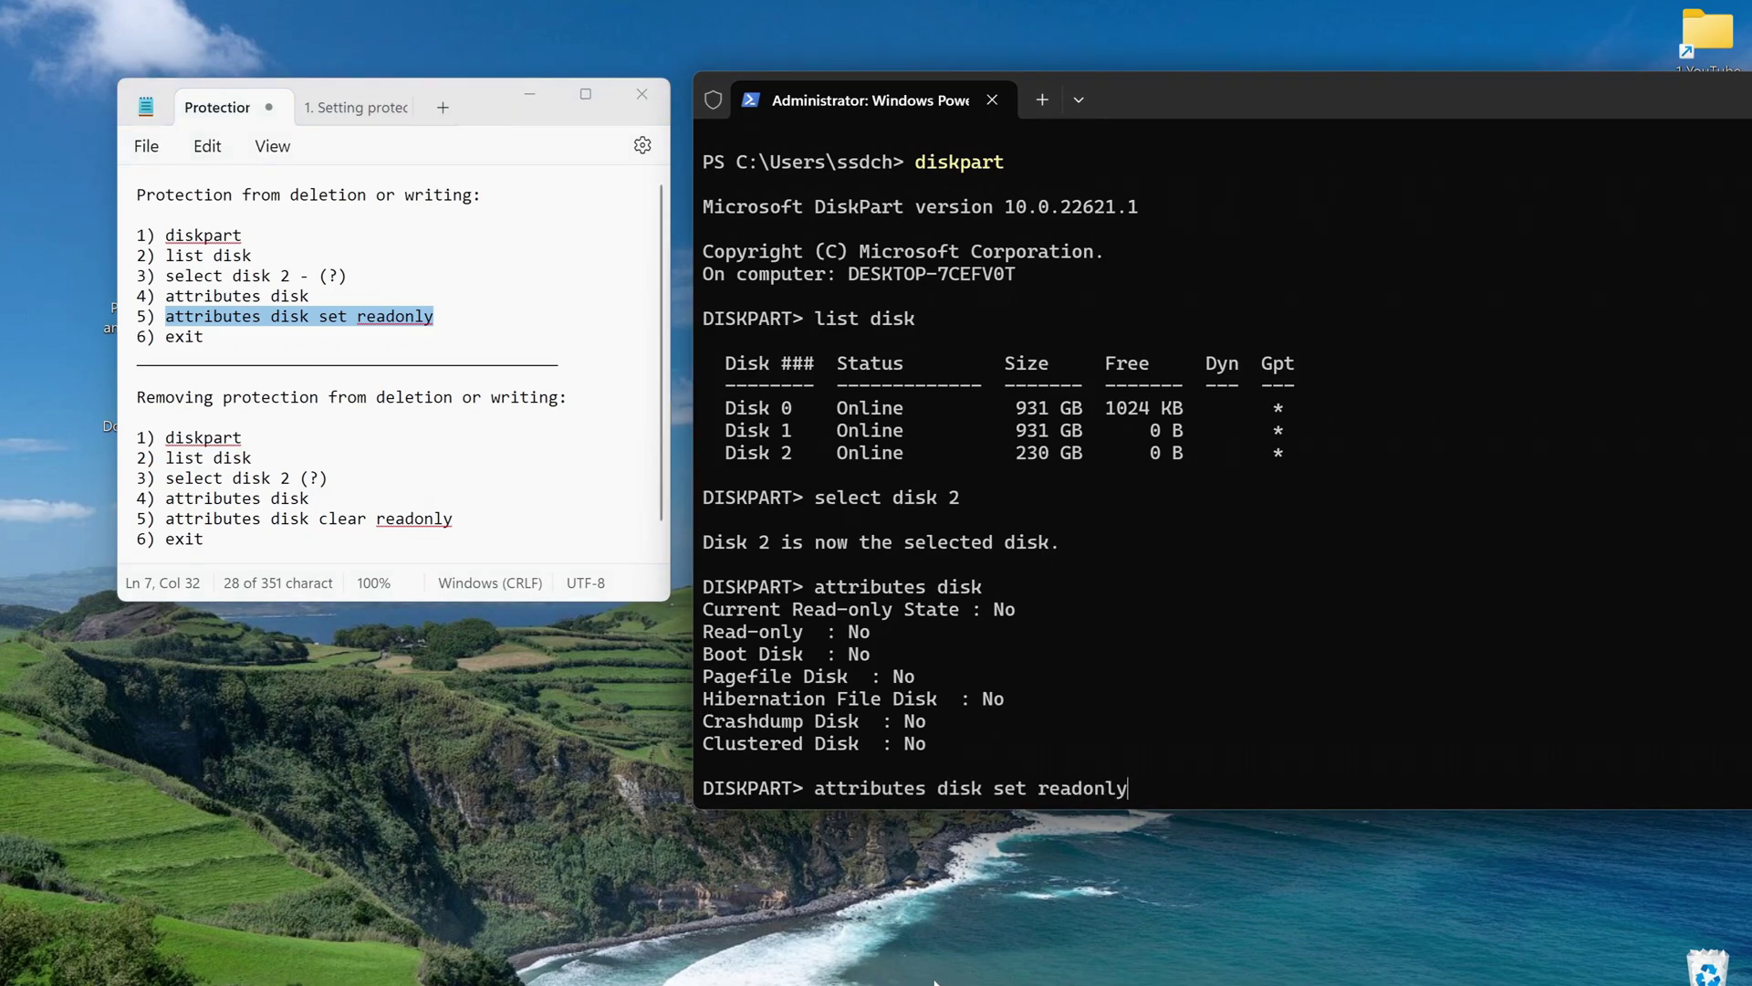
{"action": "key", "text": "Return"}
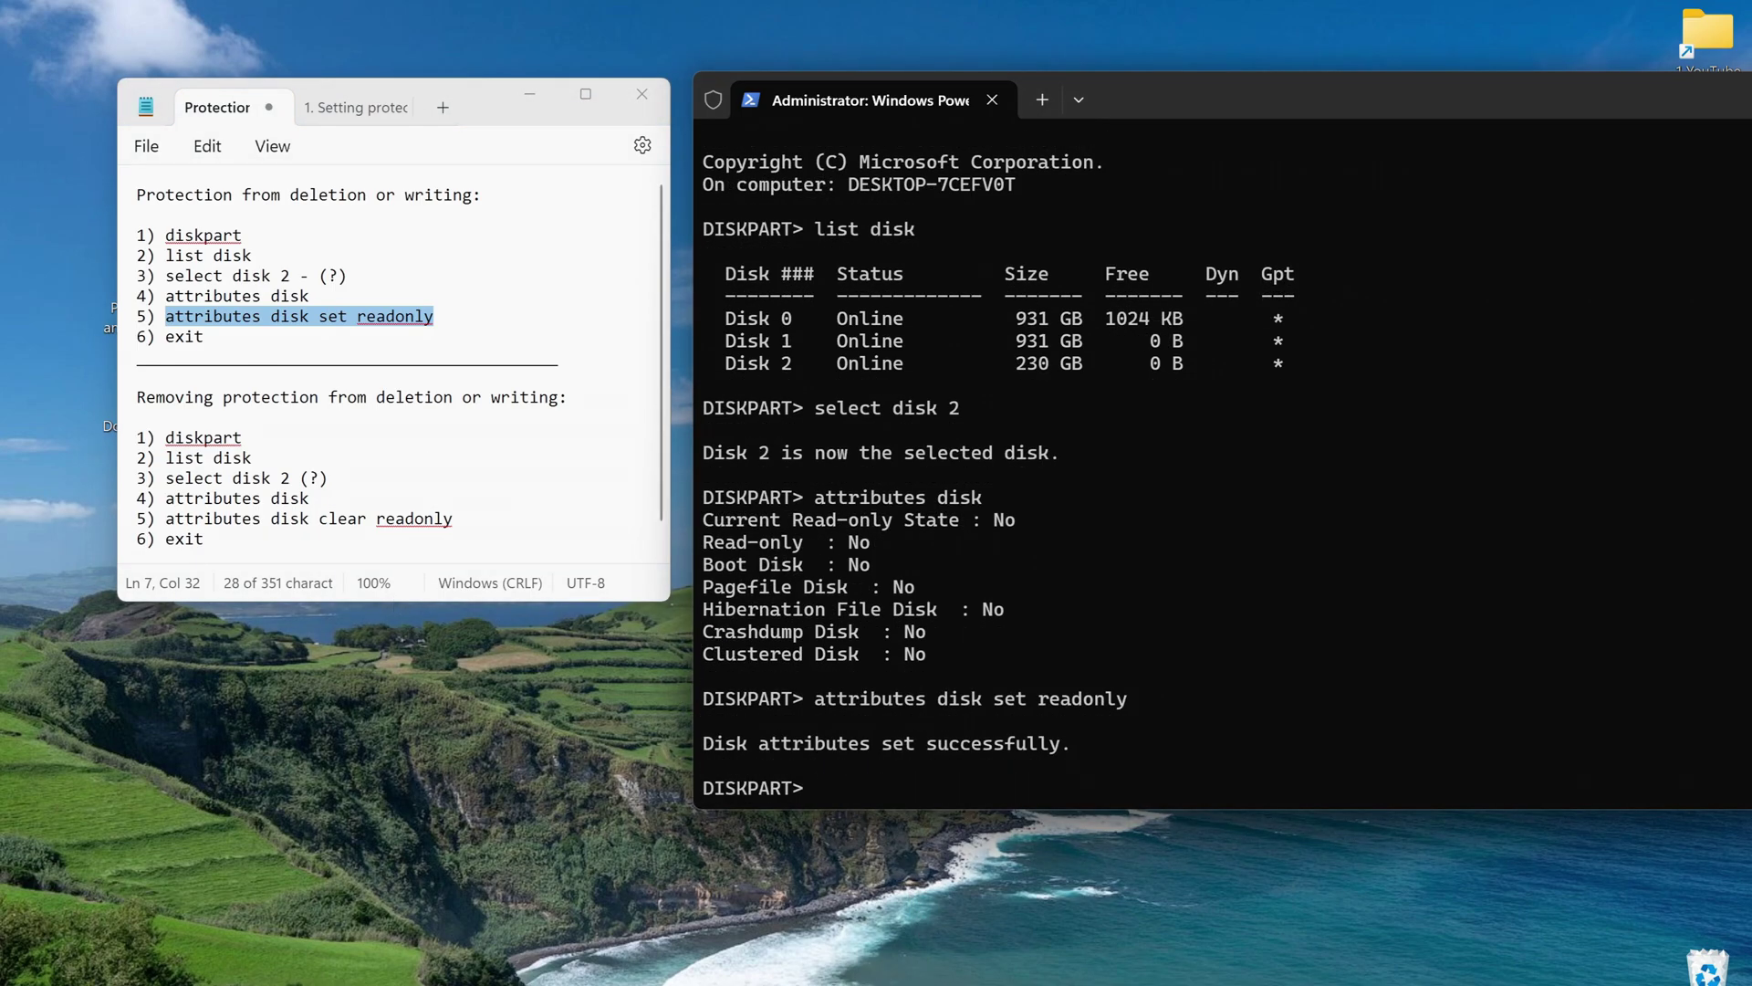
Step: Exit DiskPart with the 'exit' command and move the terminal window aside
{"action": "double_click", "coordinate": [184, 338]}
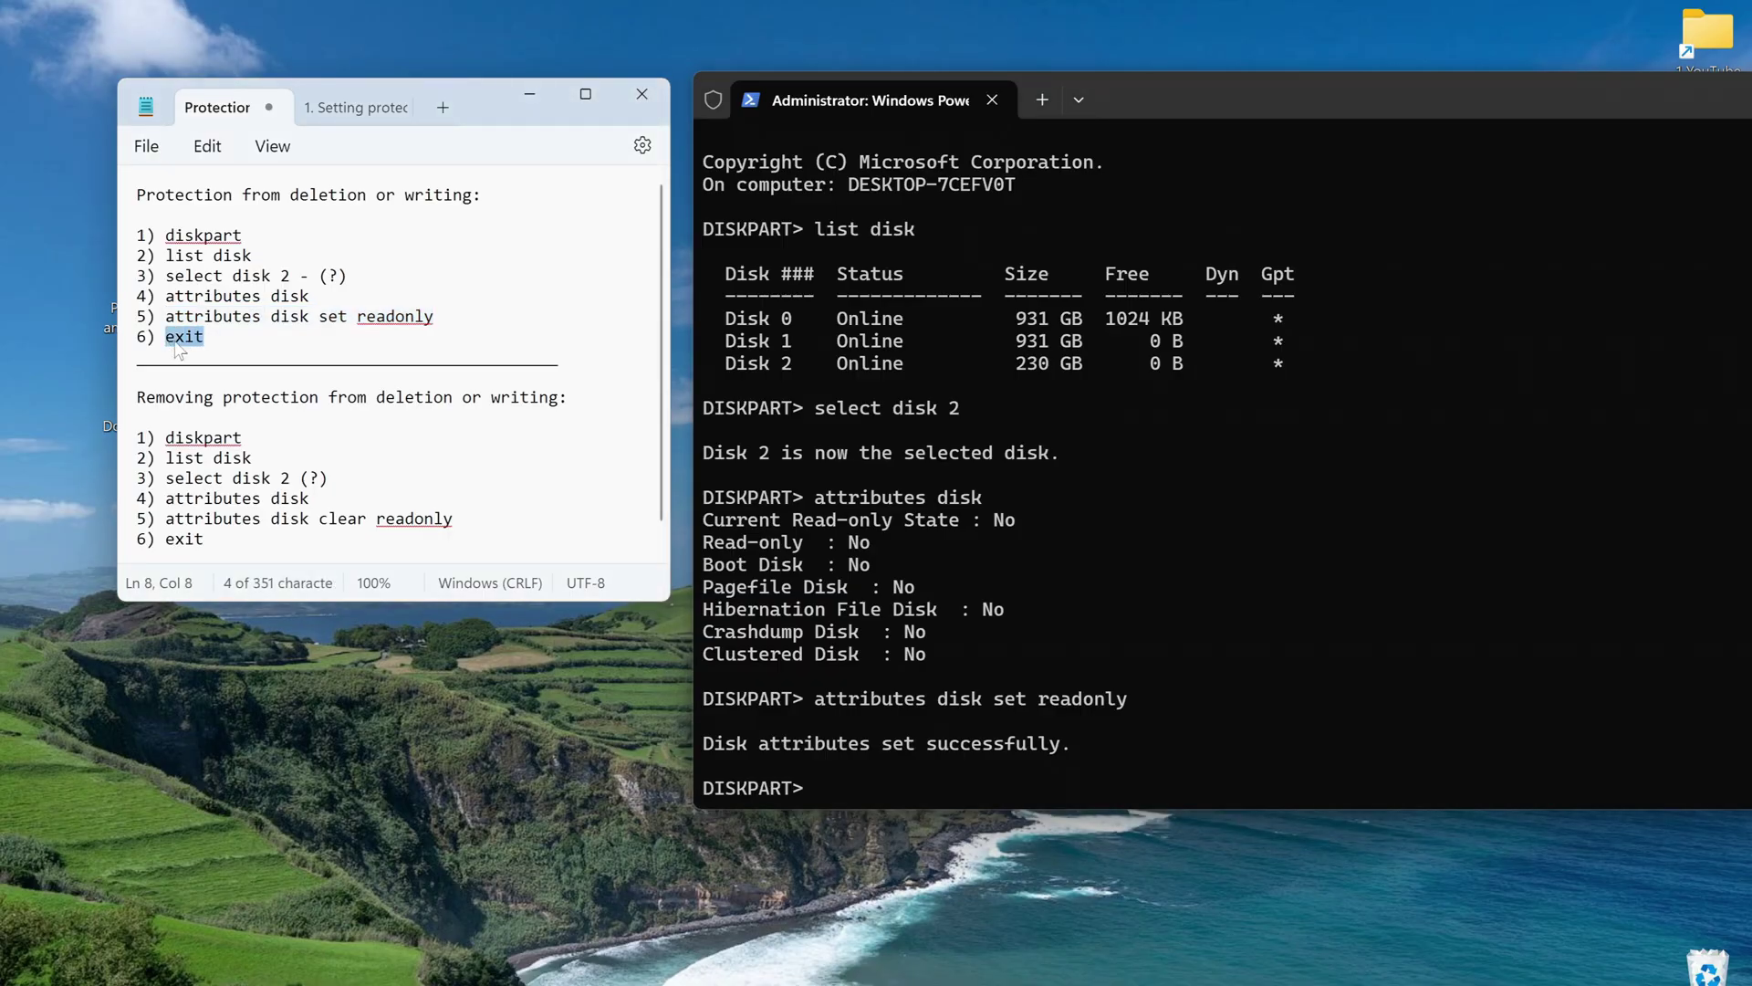
{"action": "right_click", "coordinate": [183, 349]}
{"action": "left_click", "coordinate": [247, 464]}
{"action": "right_click", "coordinate": [865, 777]}
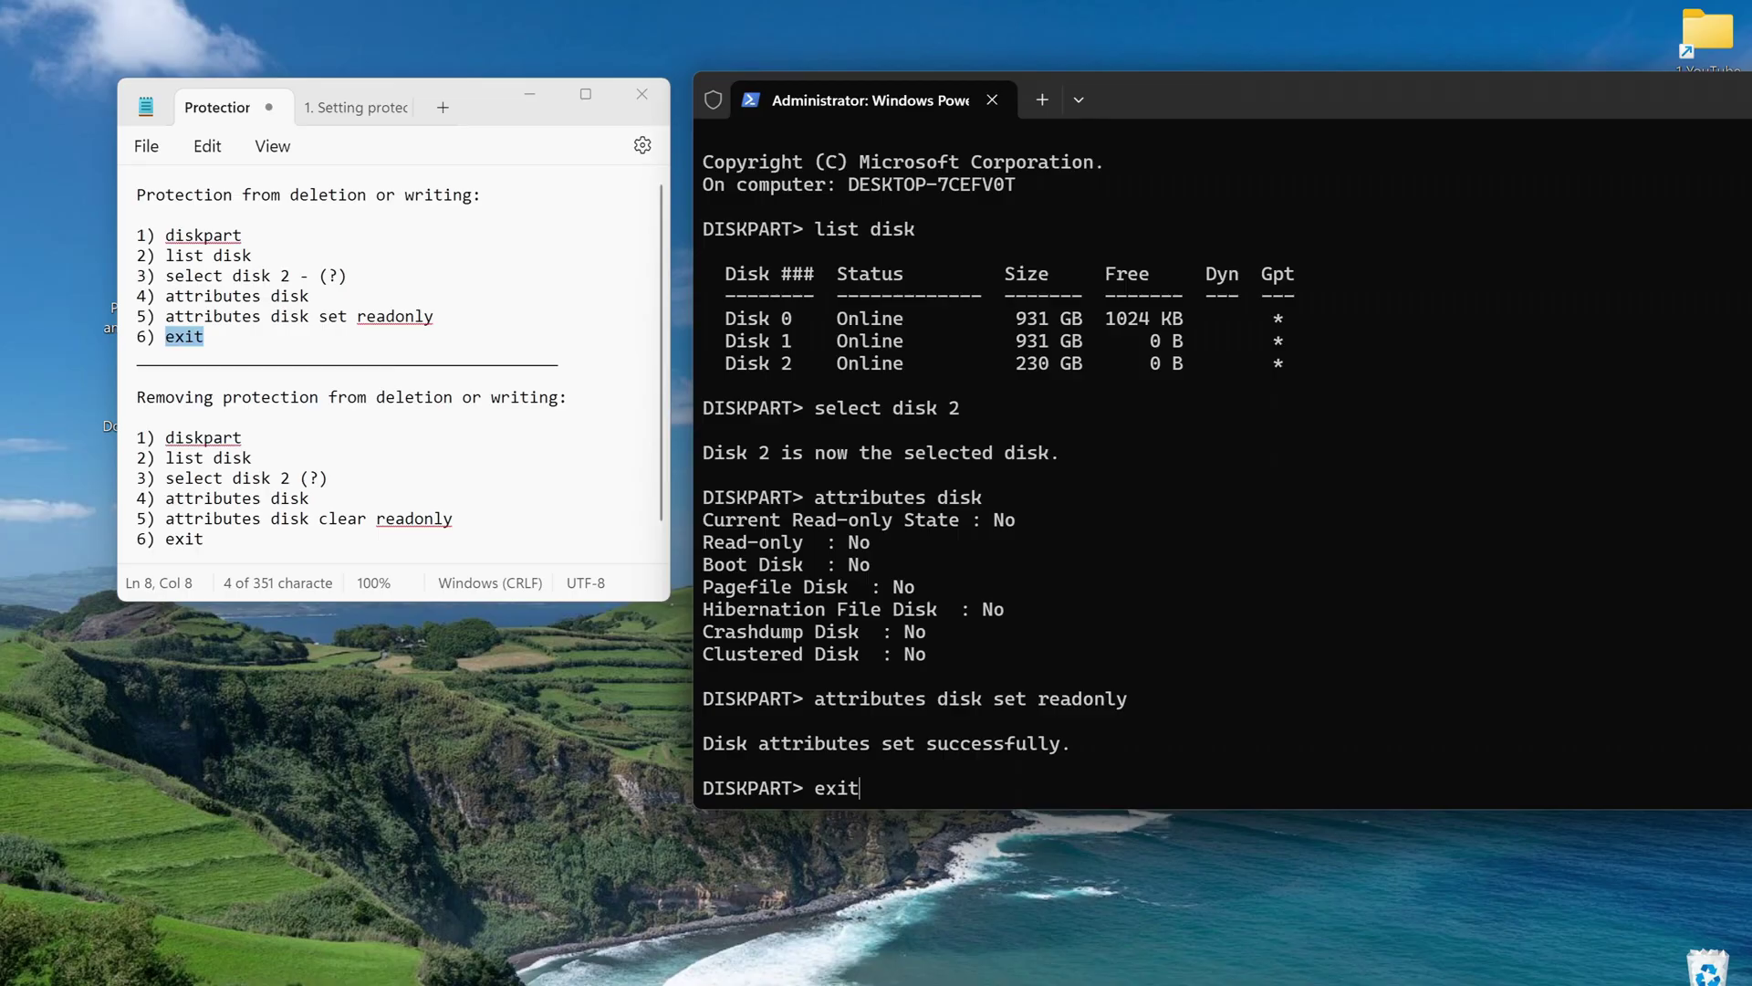
{"action": "key", "text": "Return"}
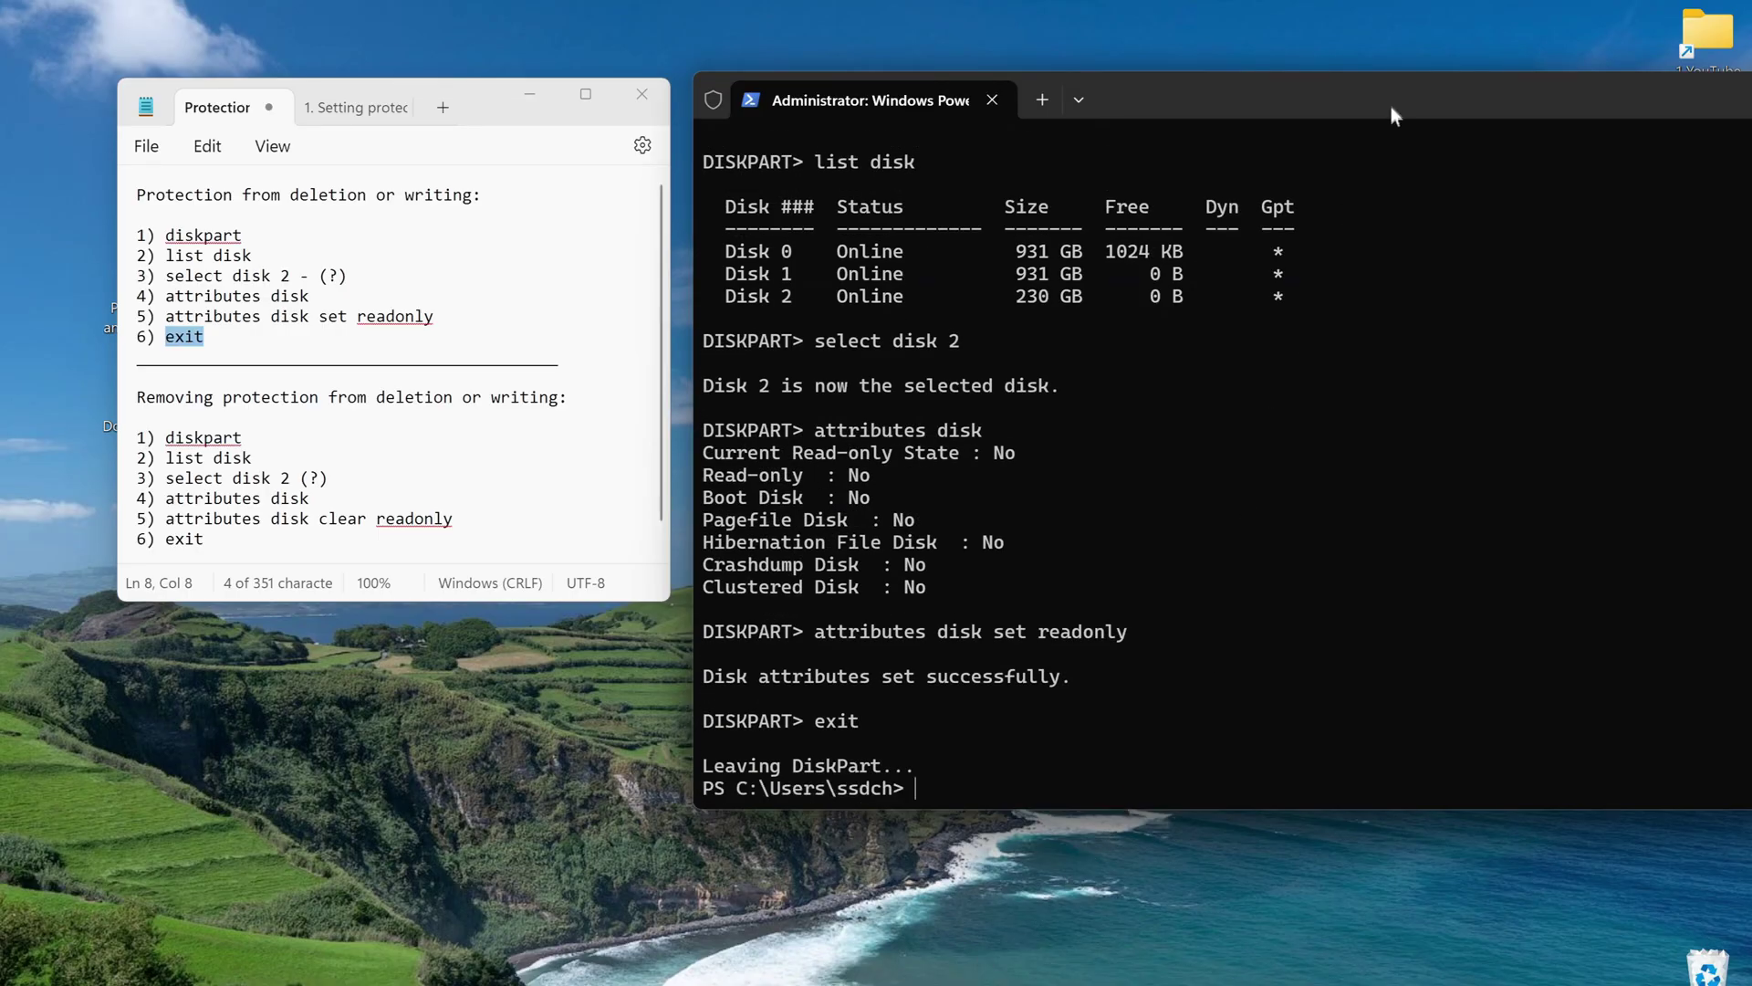
{"action": "mouse_move", "coordinate": [1397, 115]}
{"action": "left_mouse_down"}
{"action": "mouse_move", "coordinate": [1115, 158]}
{"action": "mouse_move", "coordinate": [700, 171]}
{"action": "left_mouse_up"}
Step: Close the terminal and notes, reopen This PC, and dismiss D:'s BitLocker unlock prompt
{"action": "left_click", "coordinate": [1311, 165]}
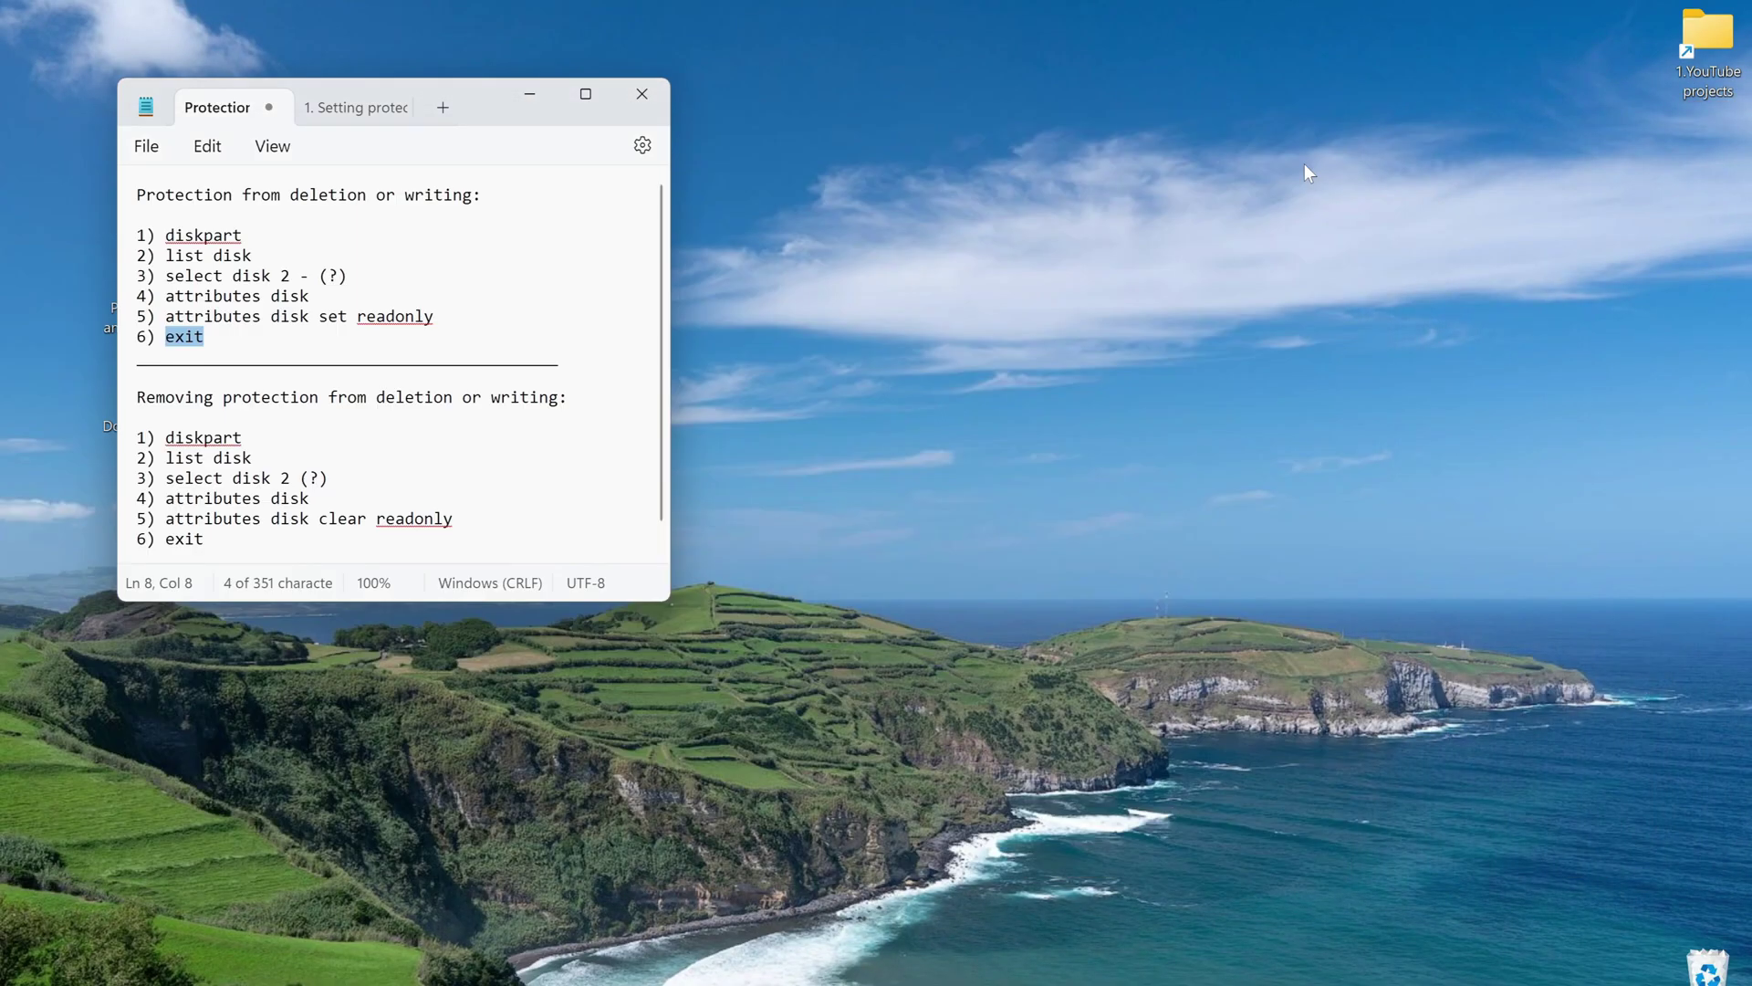
{"action": "left_click", "coordinate": [640, 94]}
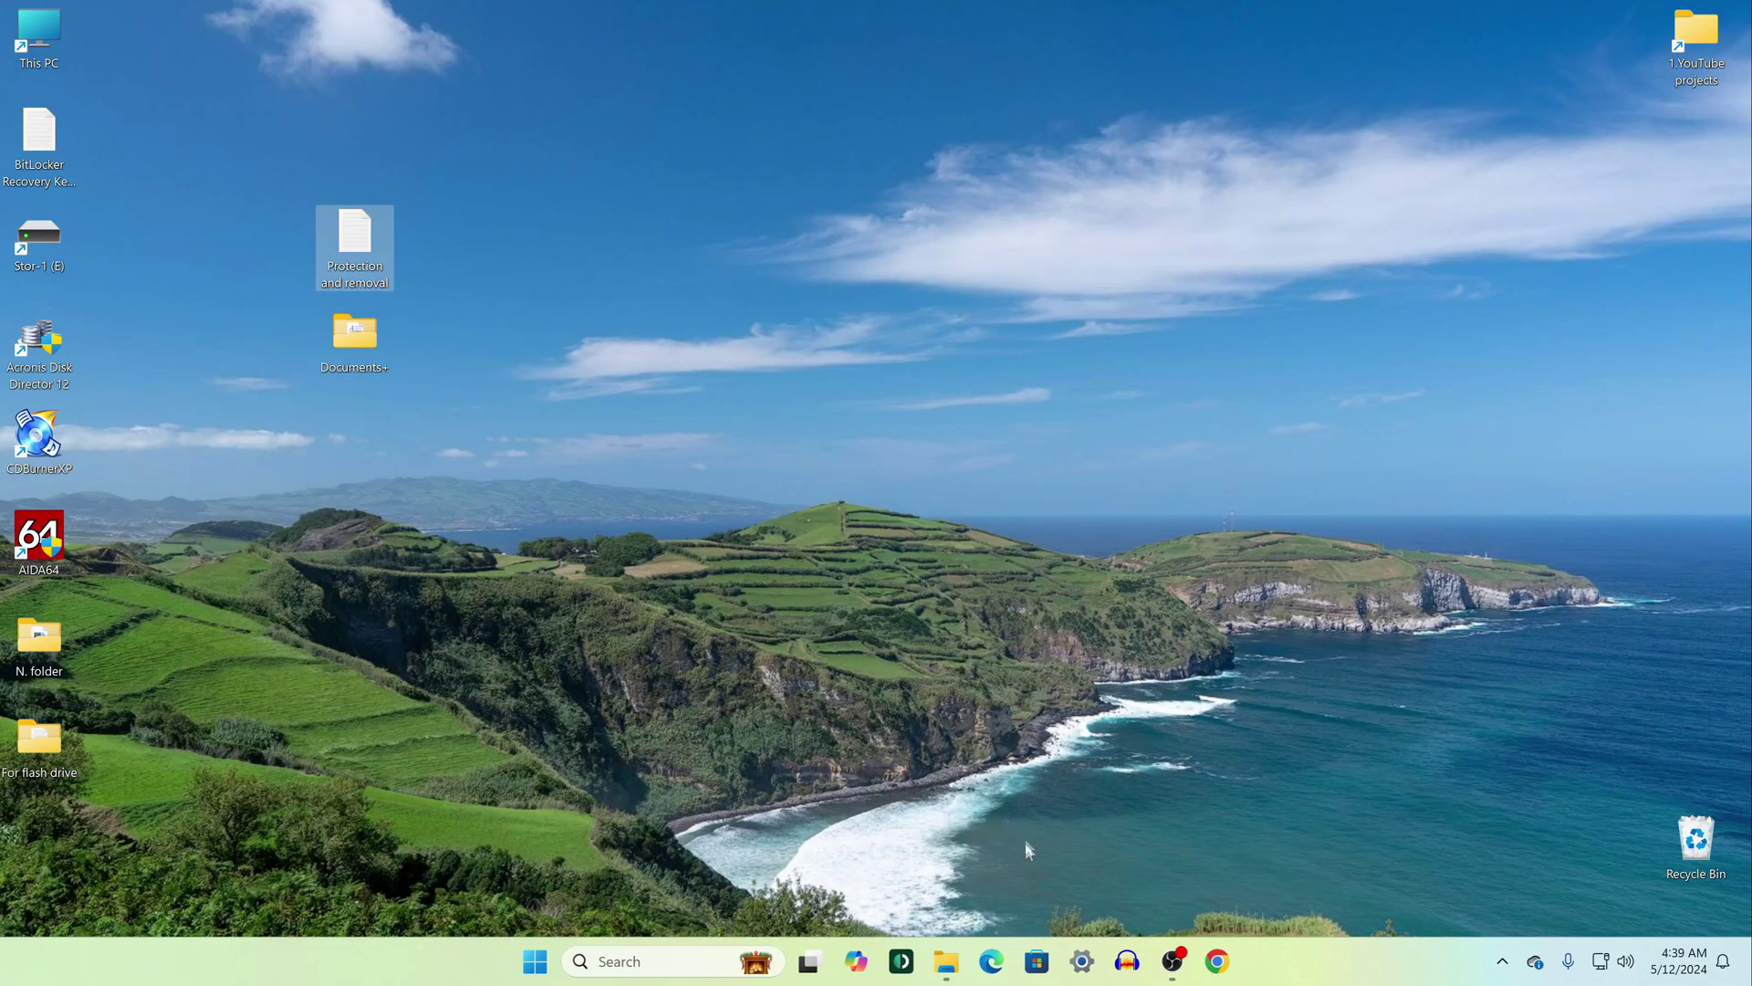
{"action": "left_click", "coordinate": [947, 962]}
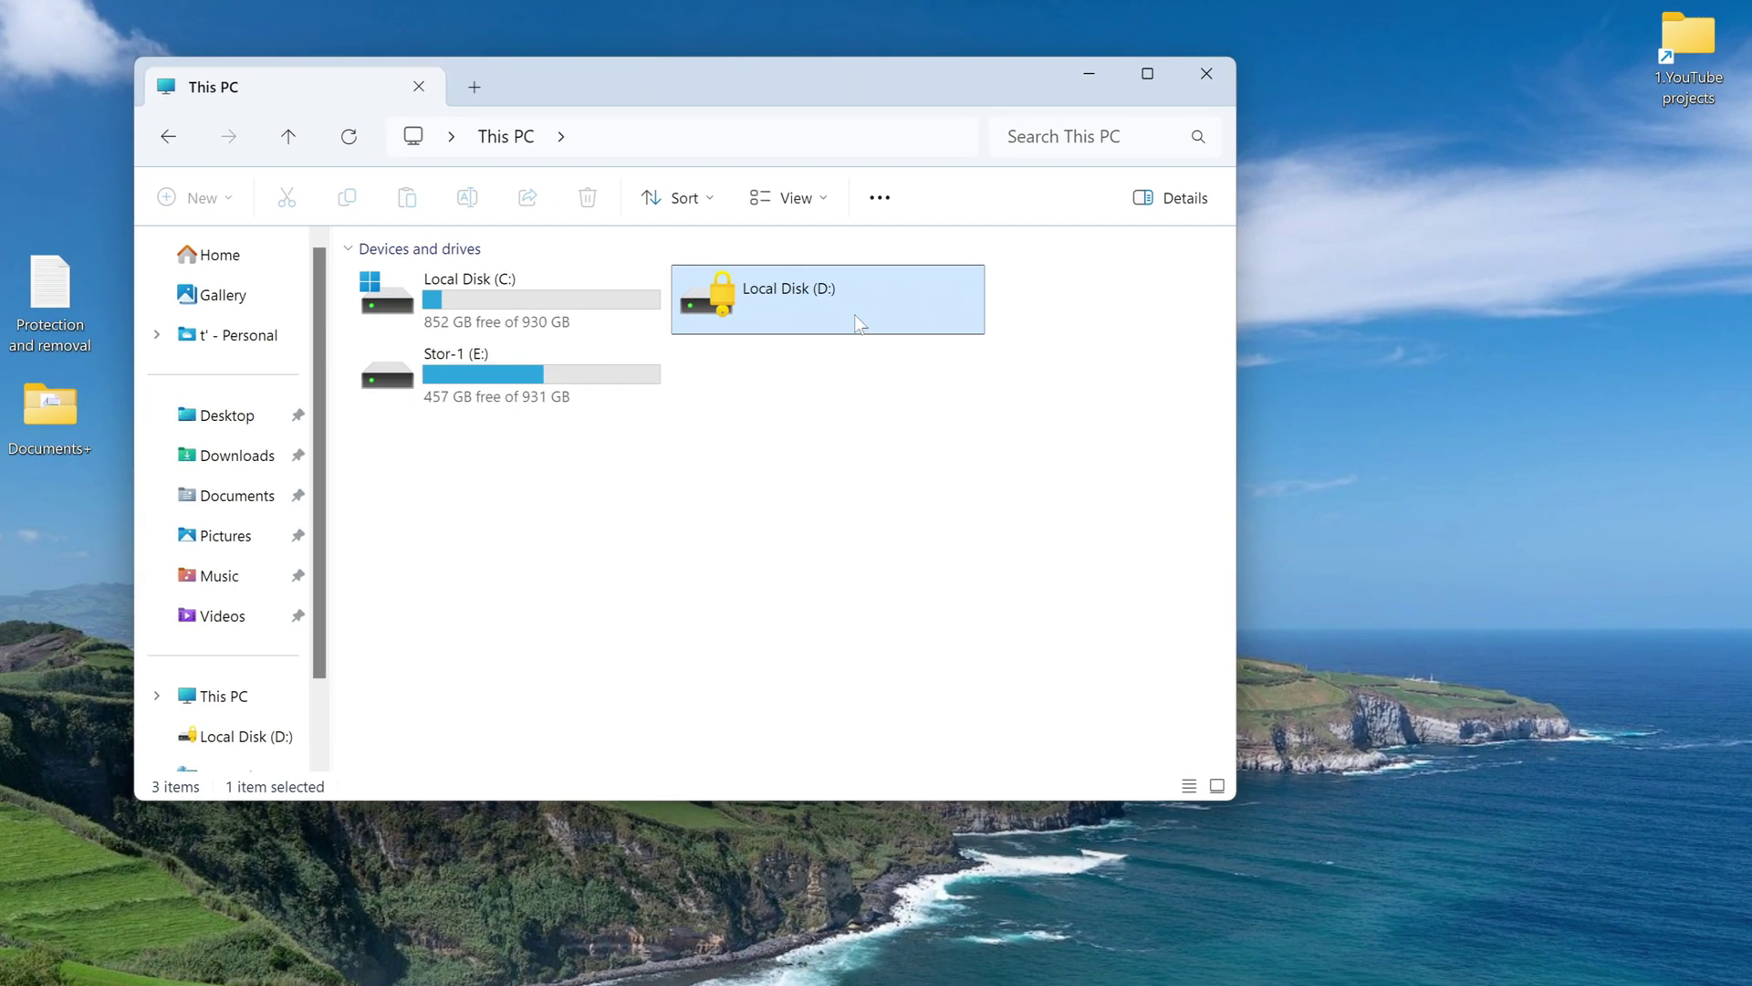
{"action": "double_click", "coordinate": [854, 314]}
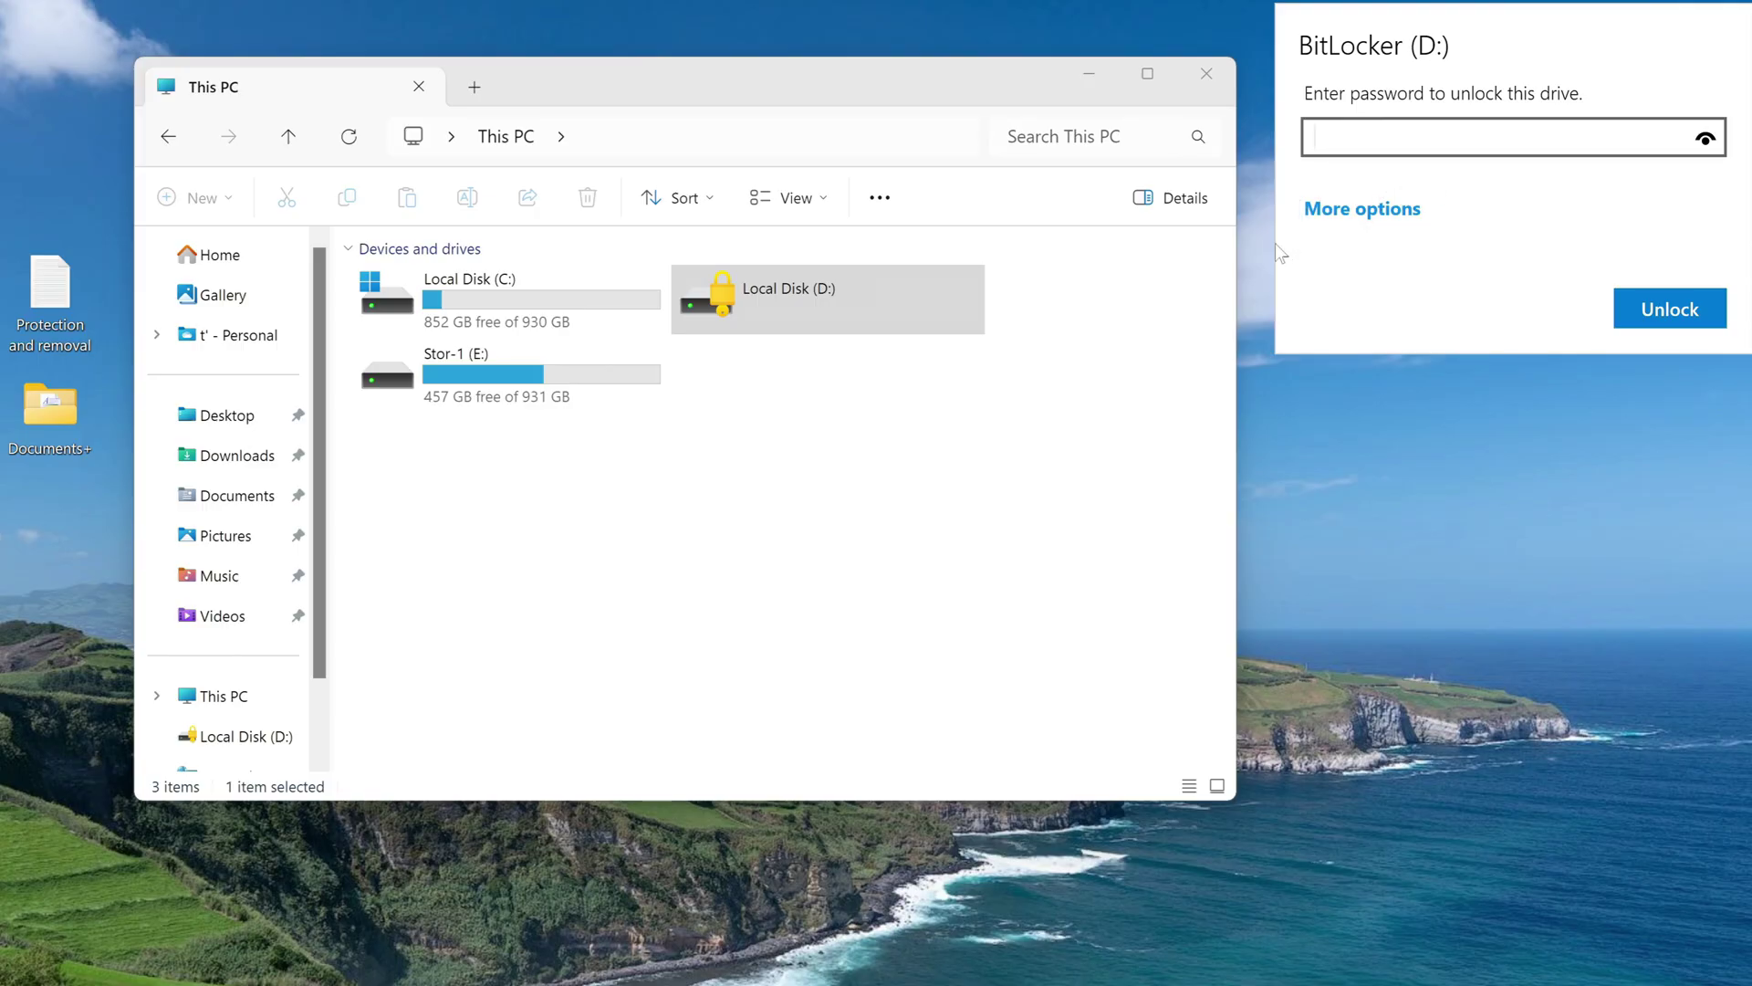
{"action": "left_click", "coordinate": [842, 297]}
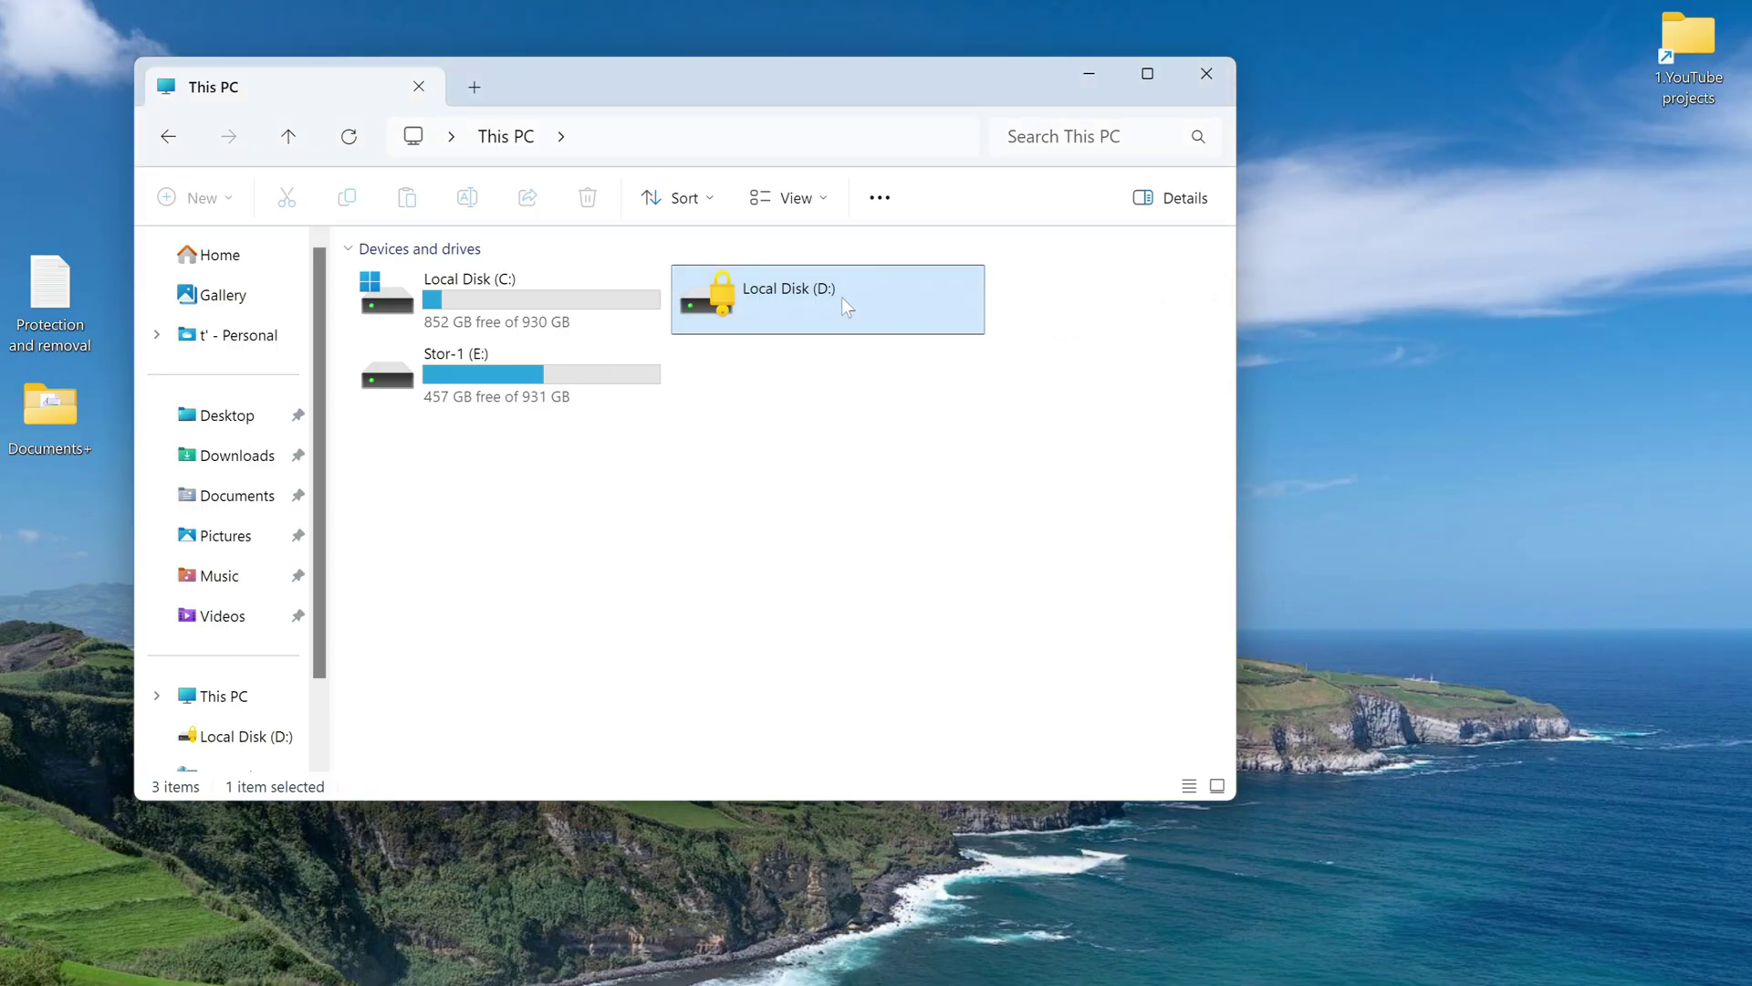
Step: Attempt to format Local Disk (D:), then dismiss the failure and close the dialog
{"action": "right_click", "coordinate": [842, 298]}
{"action": "left_click", "coordinate": [967, 495]}
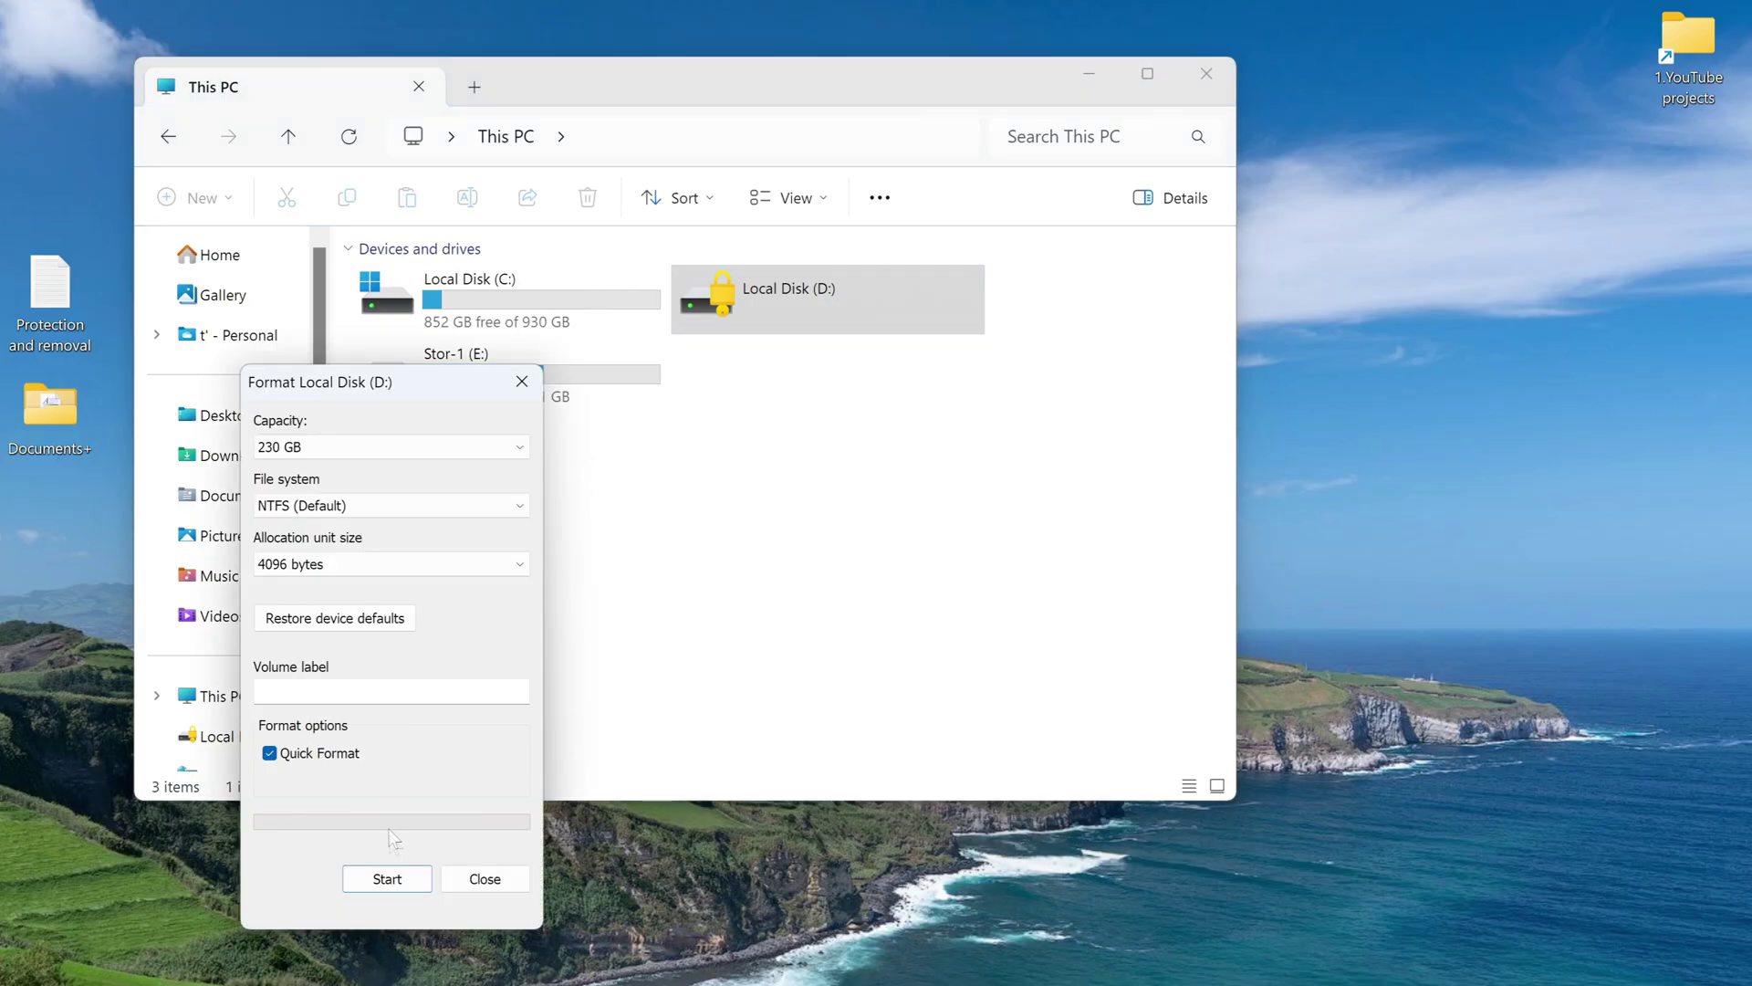
{"action": "left_click", "coordinate": [397, 879]}
{"action": "left_click", "coordinate": [752, 596]}
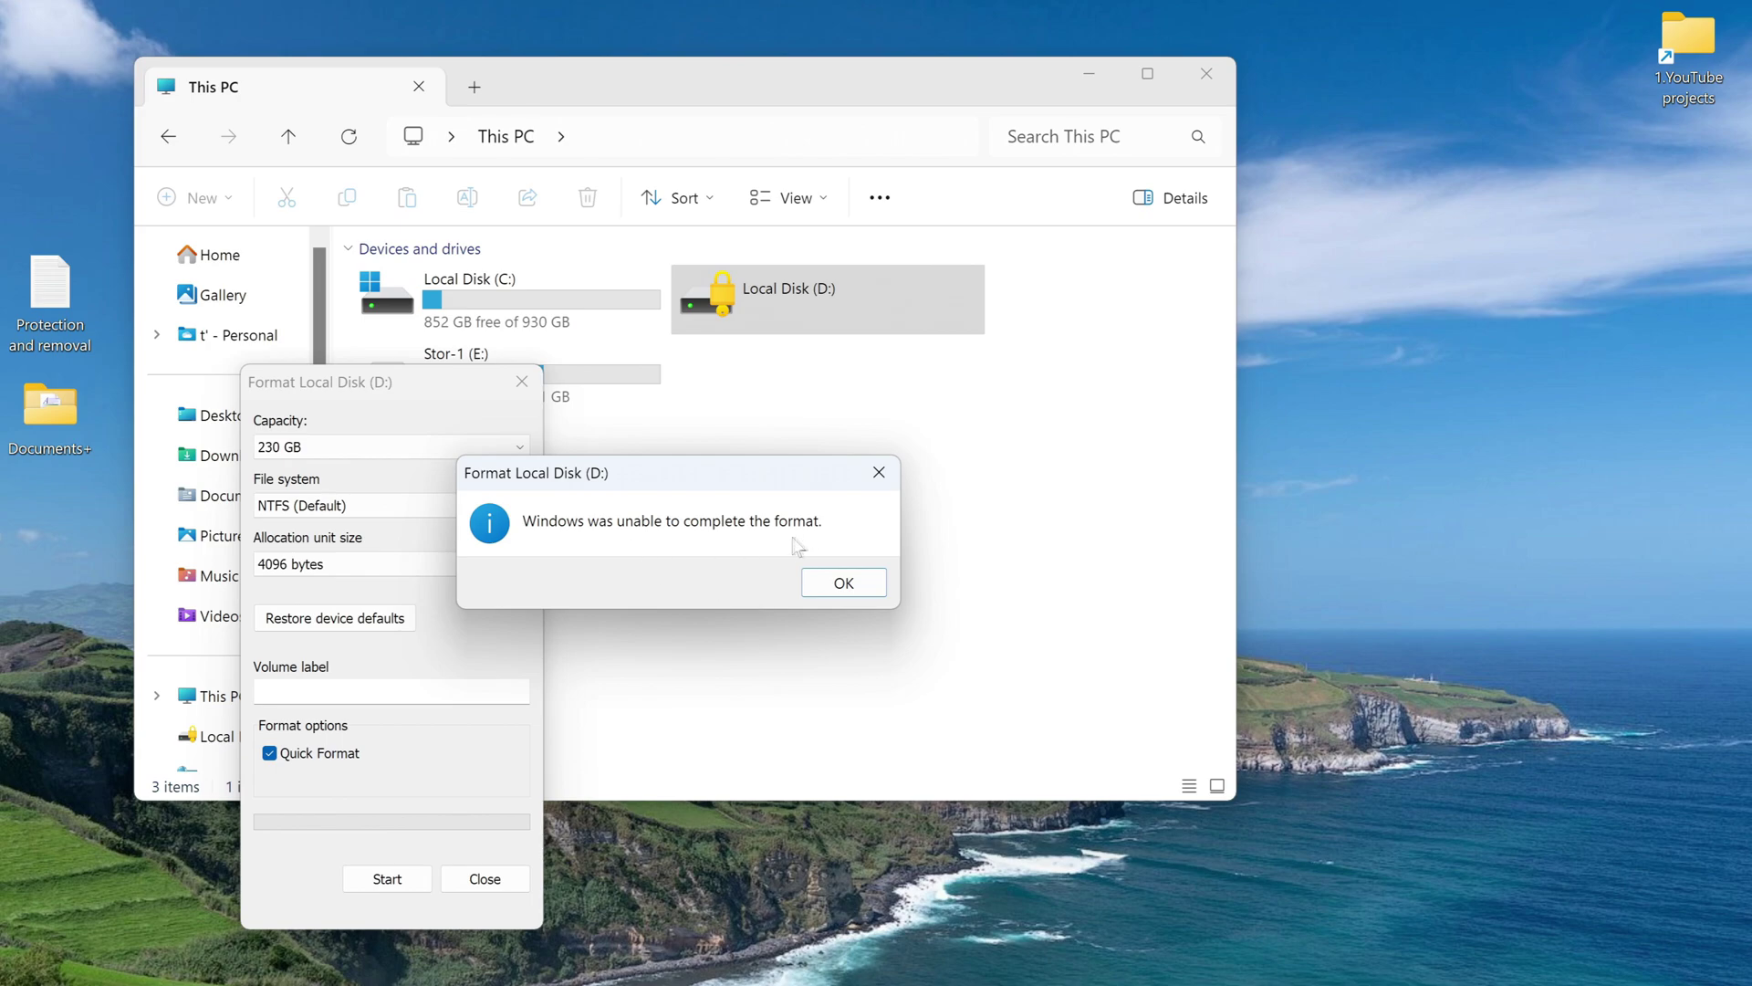
{"action": "left_click", "coordinate": [838, 582]}
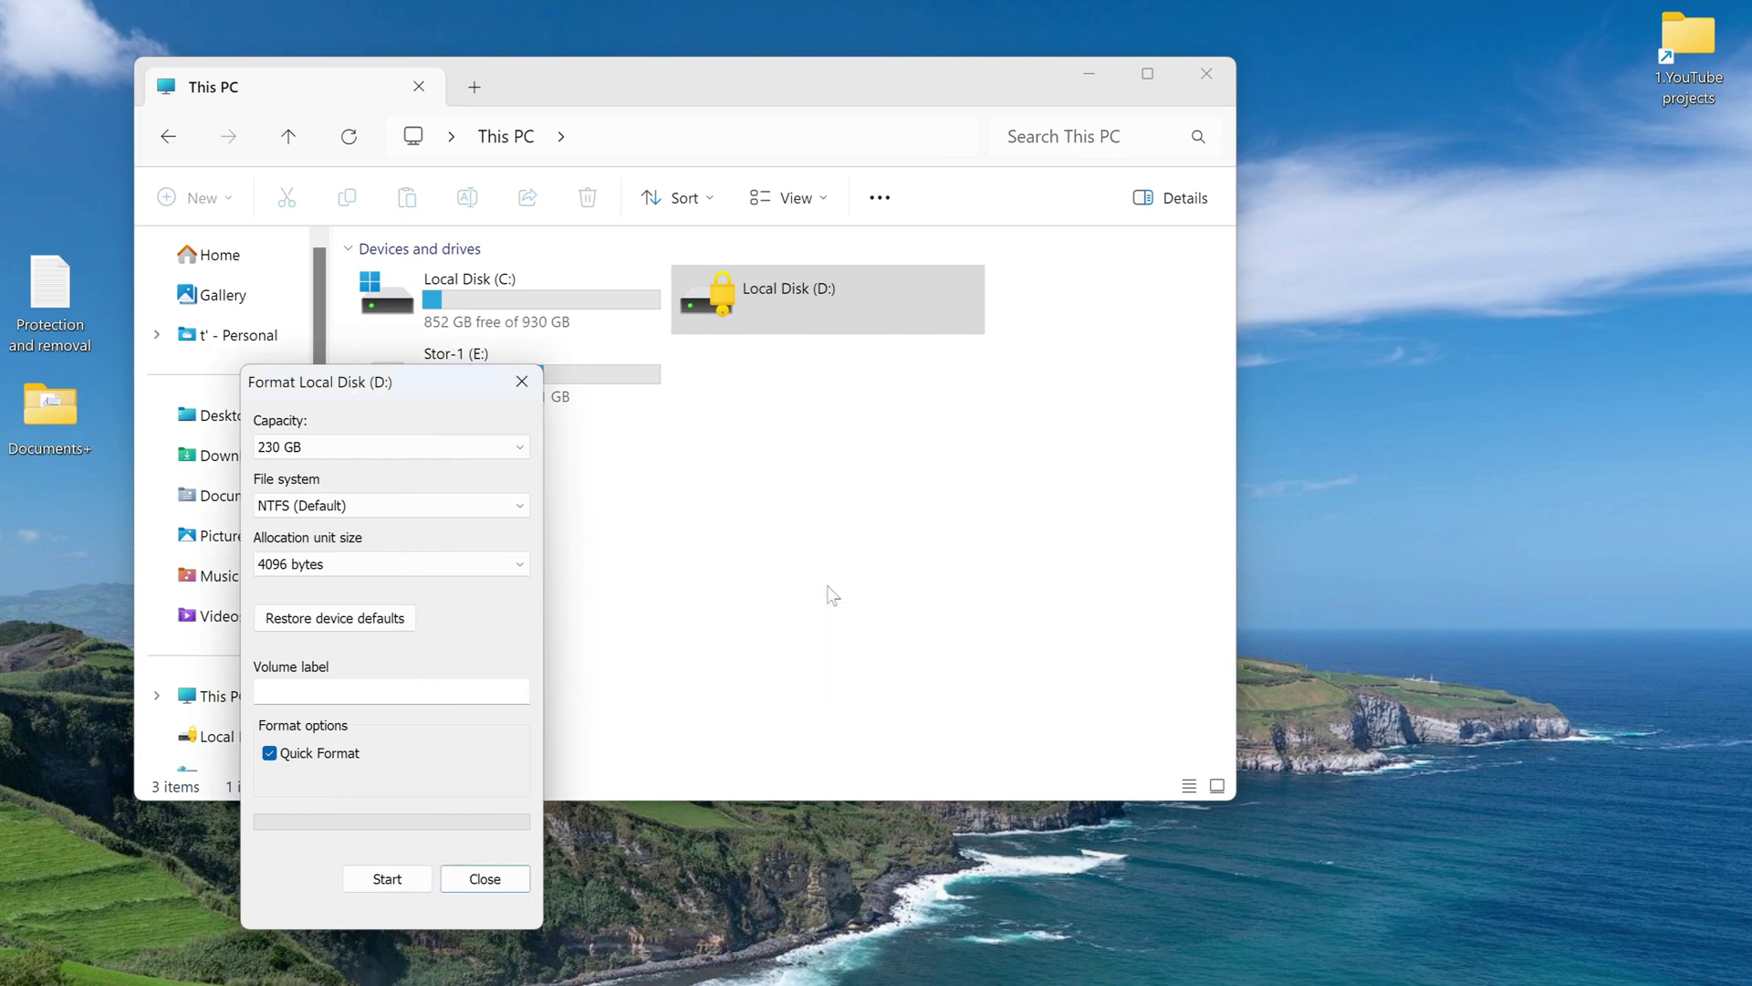
{"action": "left_click", "coordinate": [491, 879]}
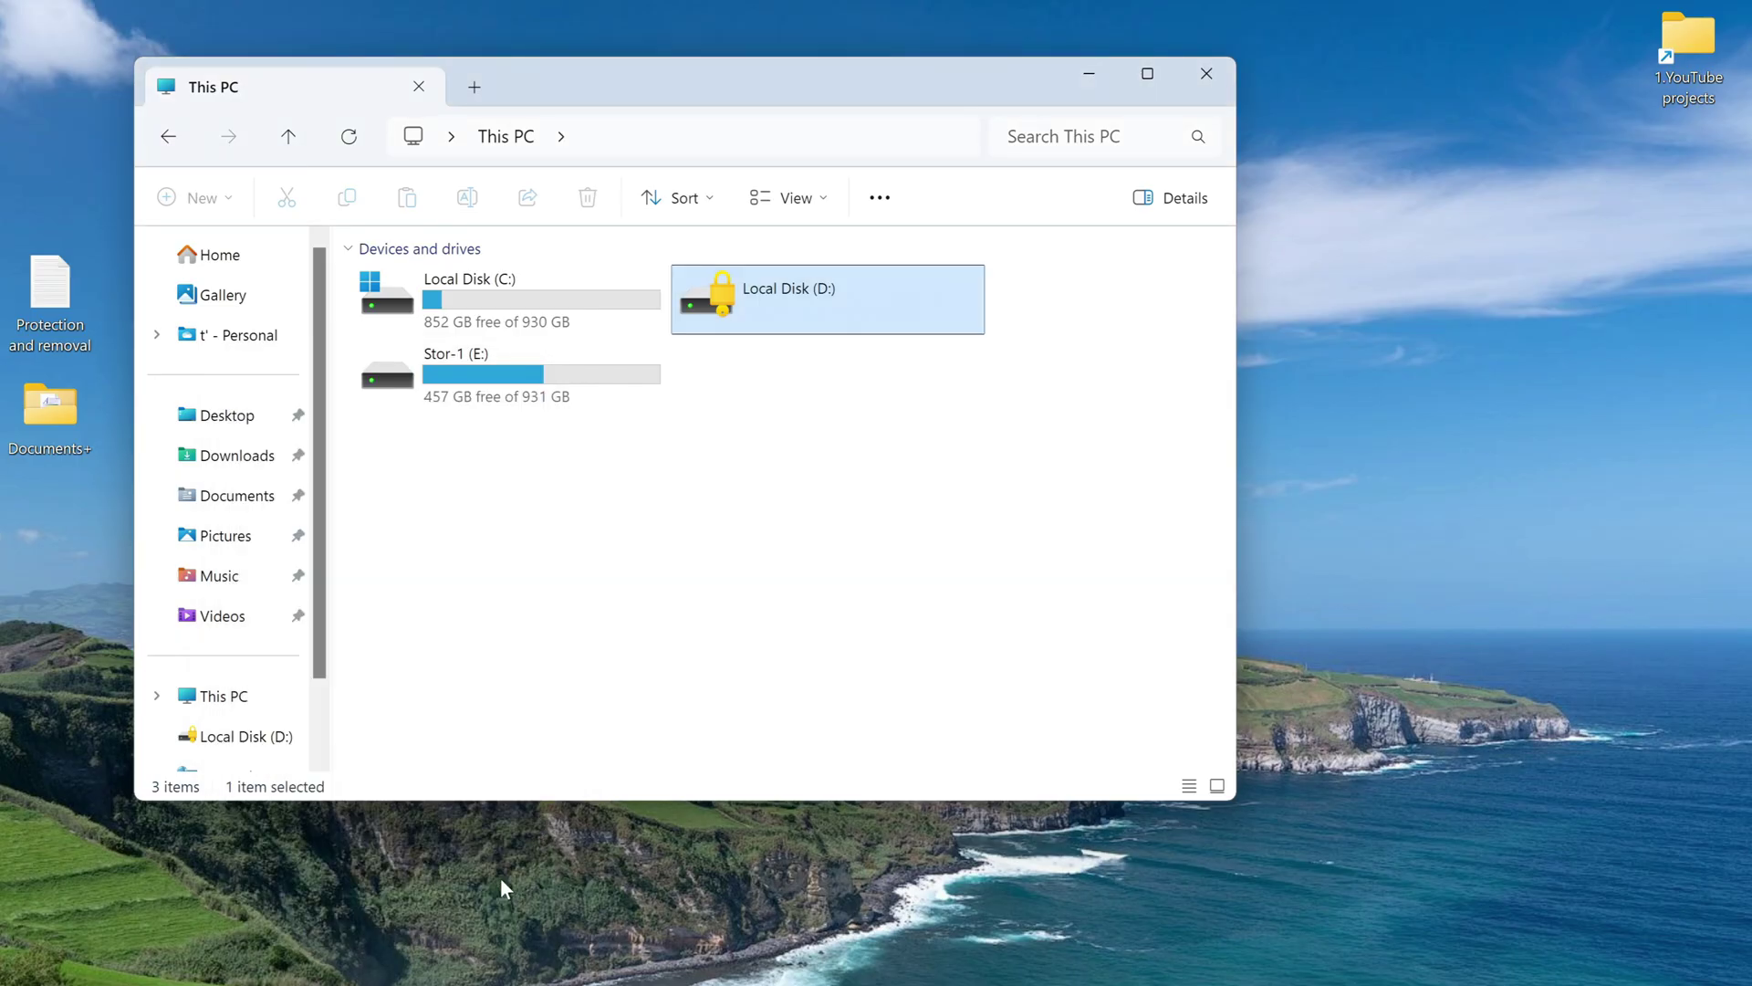
Step: Unlock D:, cancel the write-protected Documents+ copy, and close both Explorer windows
{"action": "double_click", "coordinate": [840, 313]}
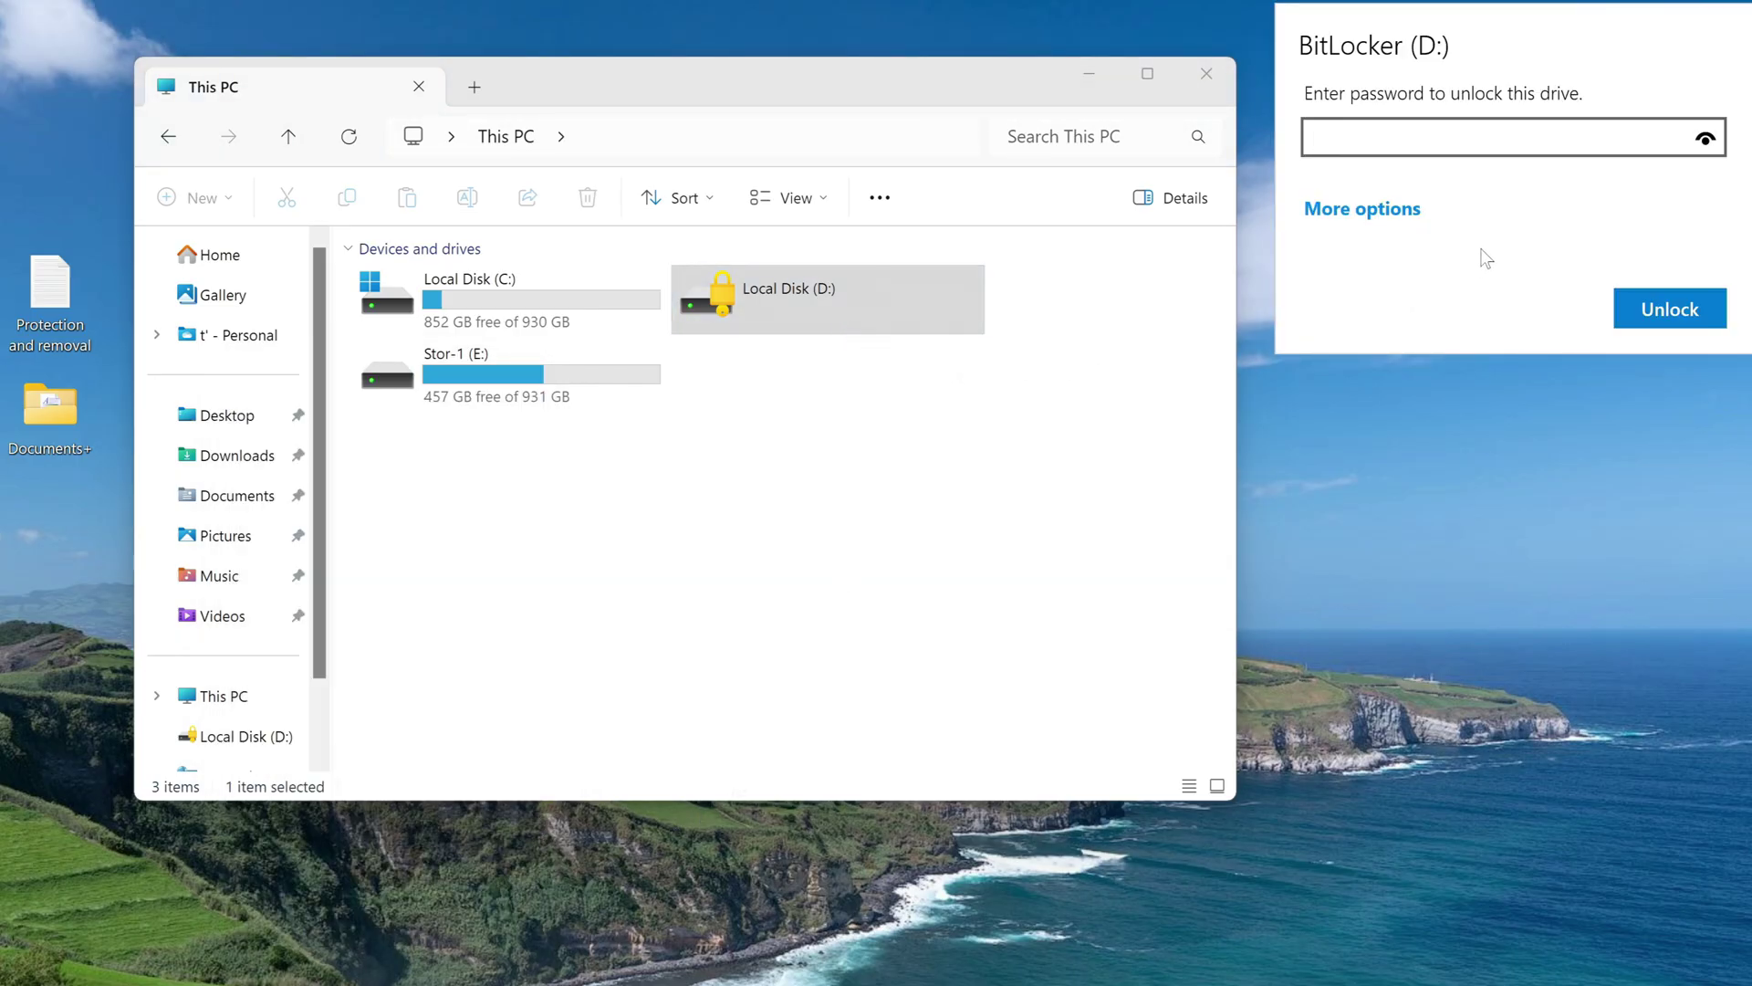
{"action": "type", "text": "•••••"}
{"action": "type", "text": "•••"}
{"action": "left_click", "coordinate": [1665, 309]}
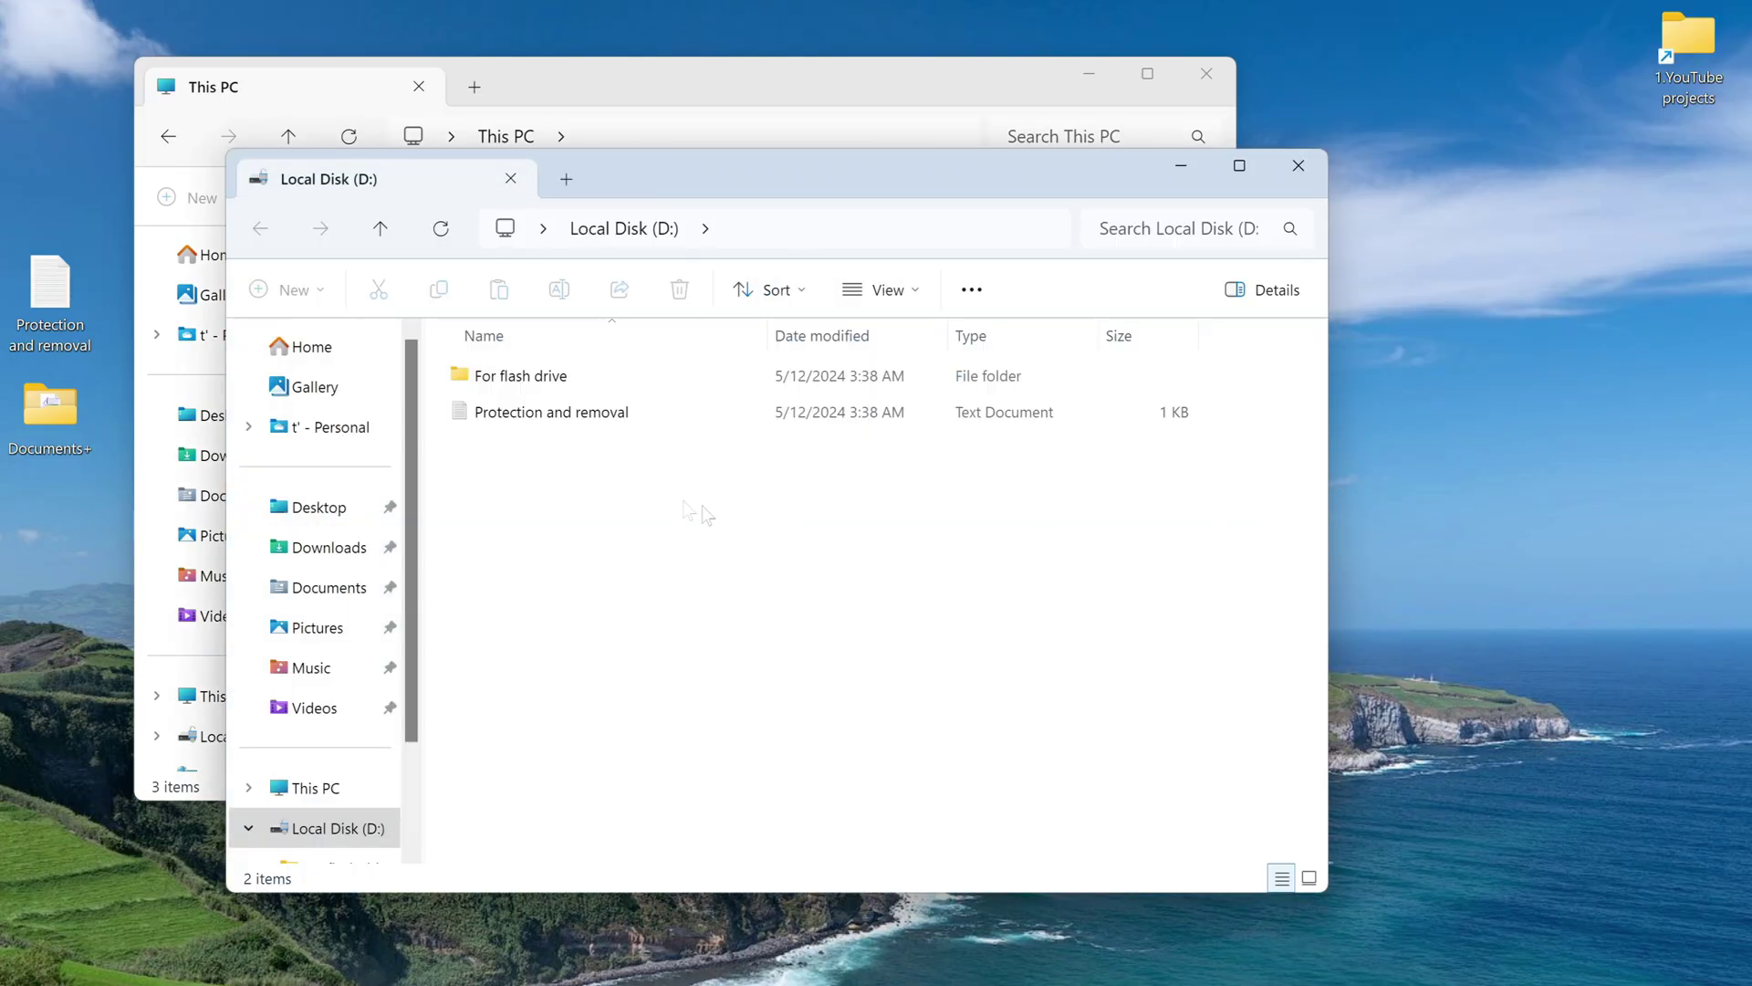
{"action": "mouse_move", "coordinate": [69, 418]}
{"action": "left_mouse_down"}
{"action": "mouse_move", "coordinate": [82, 443]}
{"action": "mouse_move", "coordinate": [617, 576]}
{"action": "left_mouse_up"}
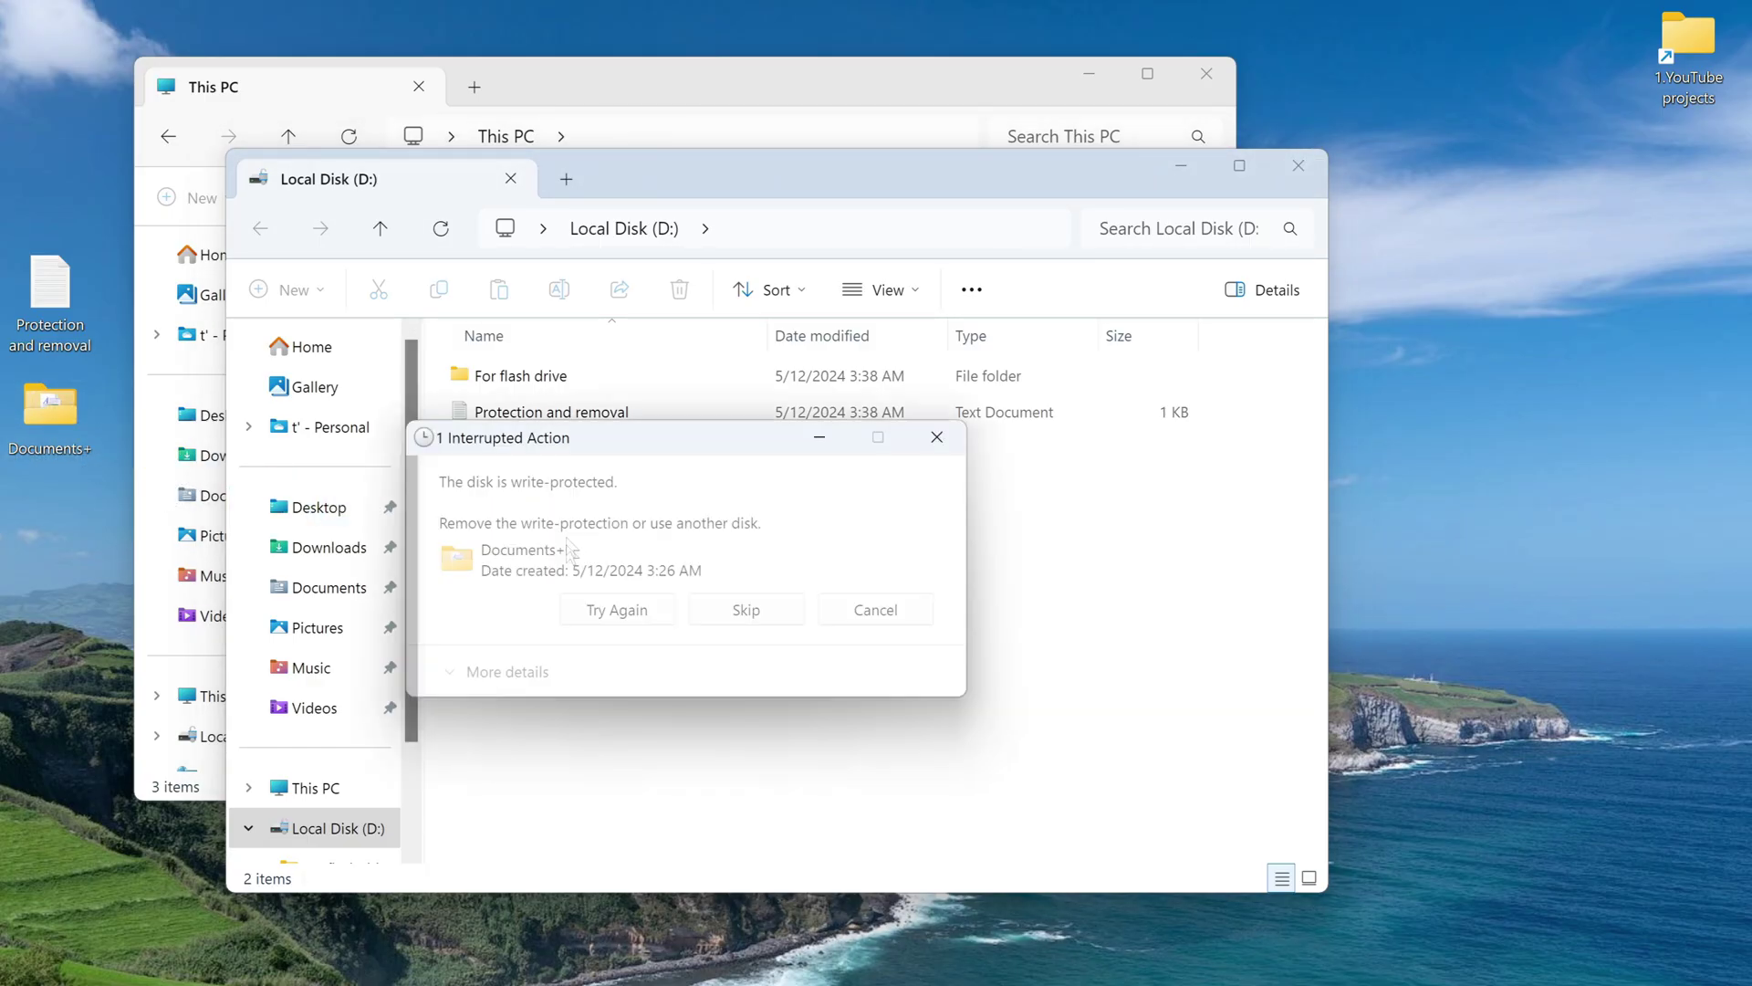
{"action": "left_click", "coordinate": [644, 622]}
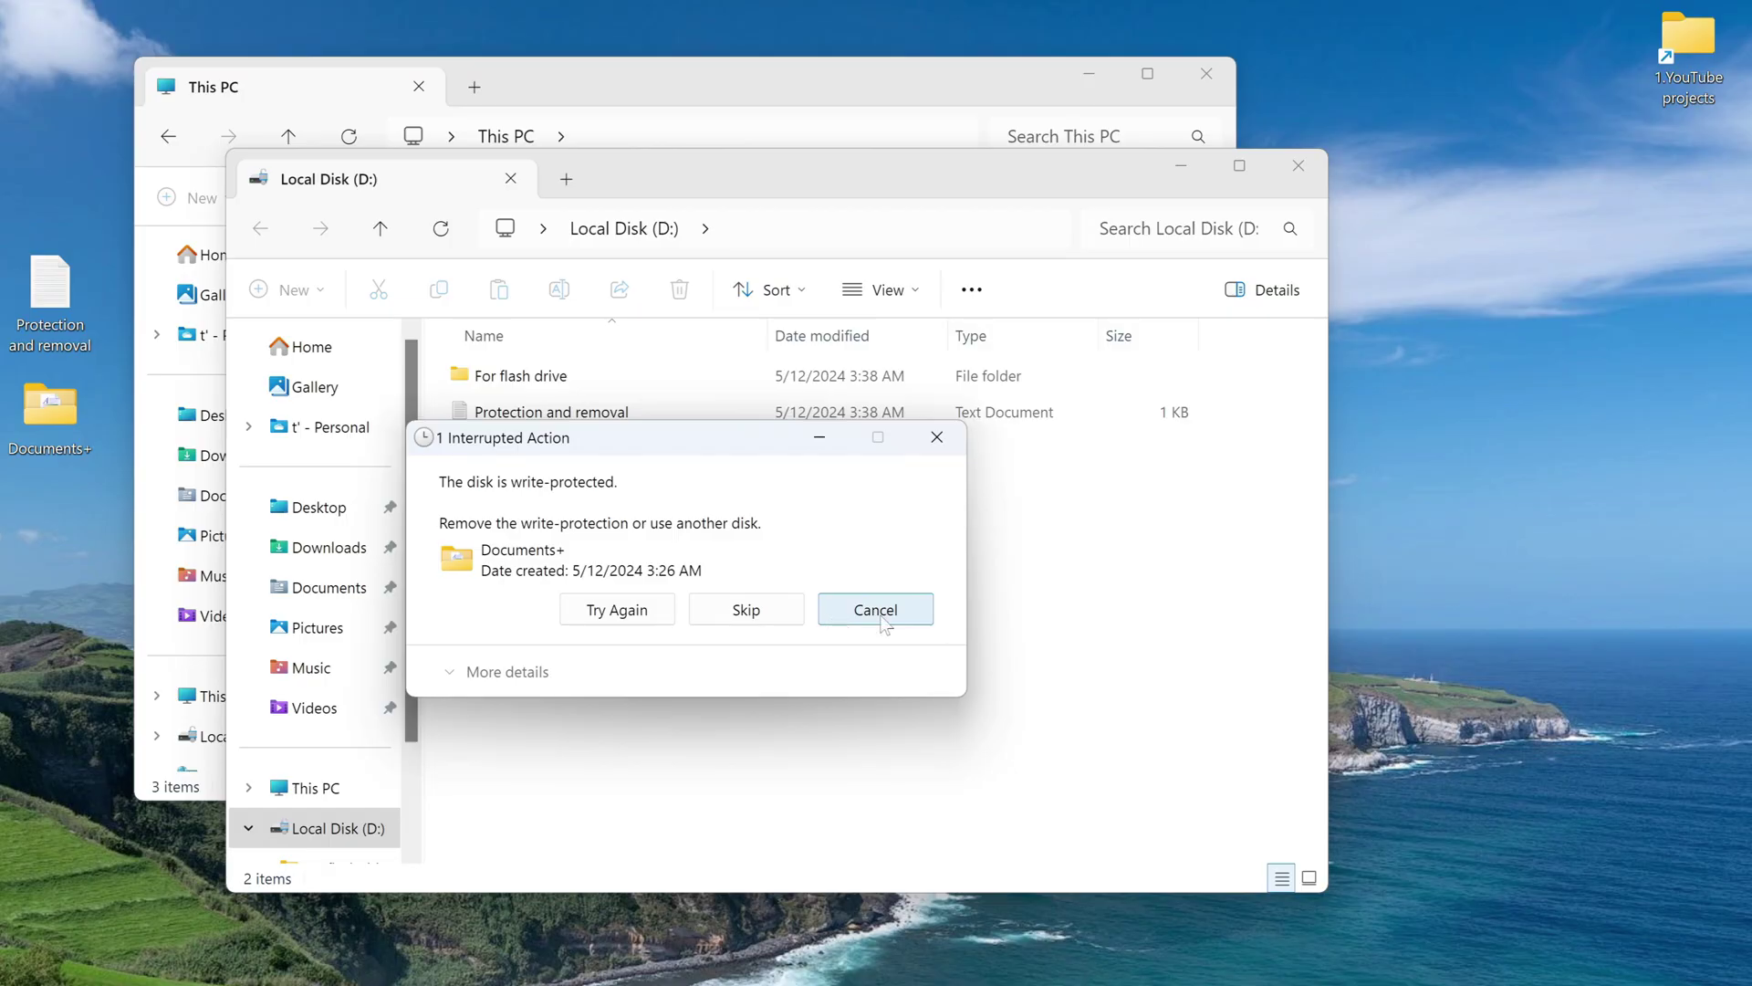
{"action": "left_click", "coordinate": [883, 622]}
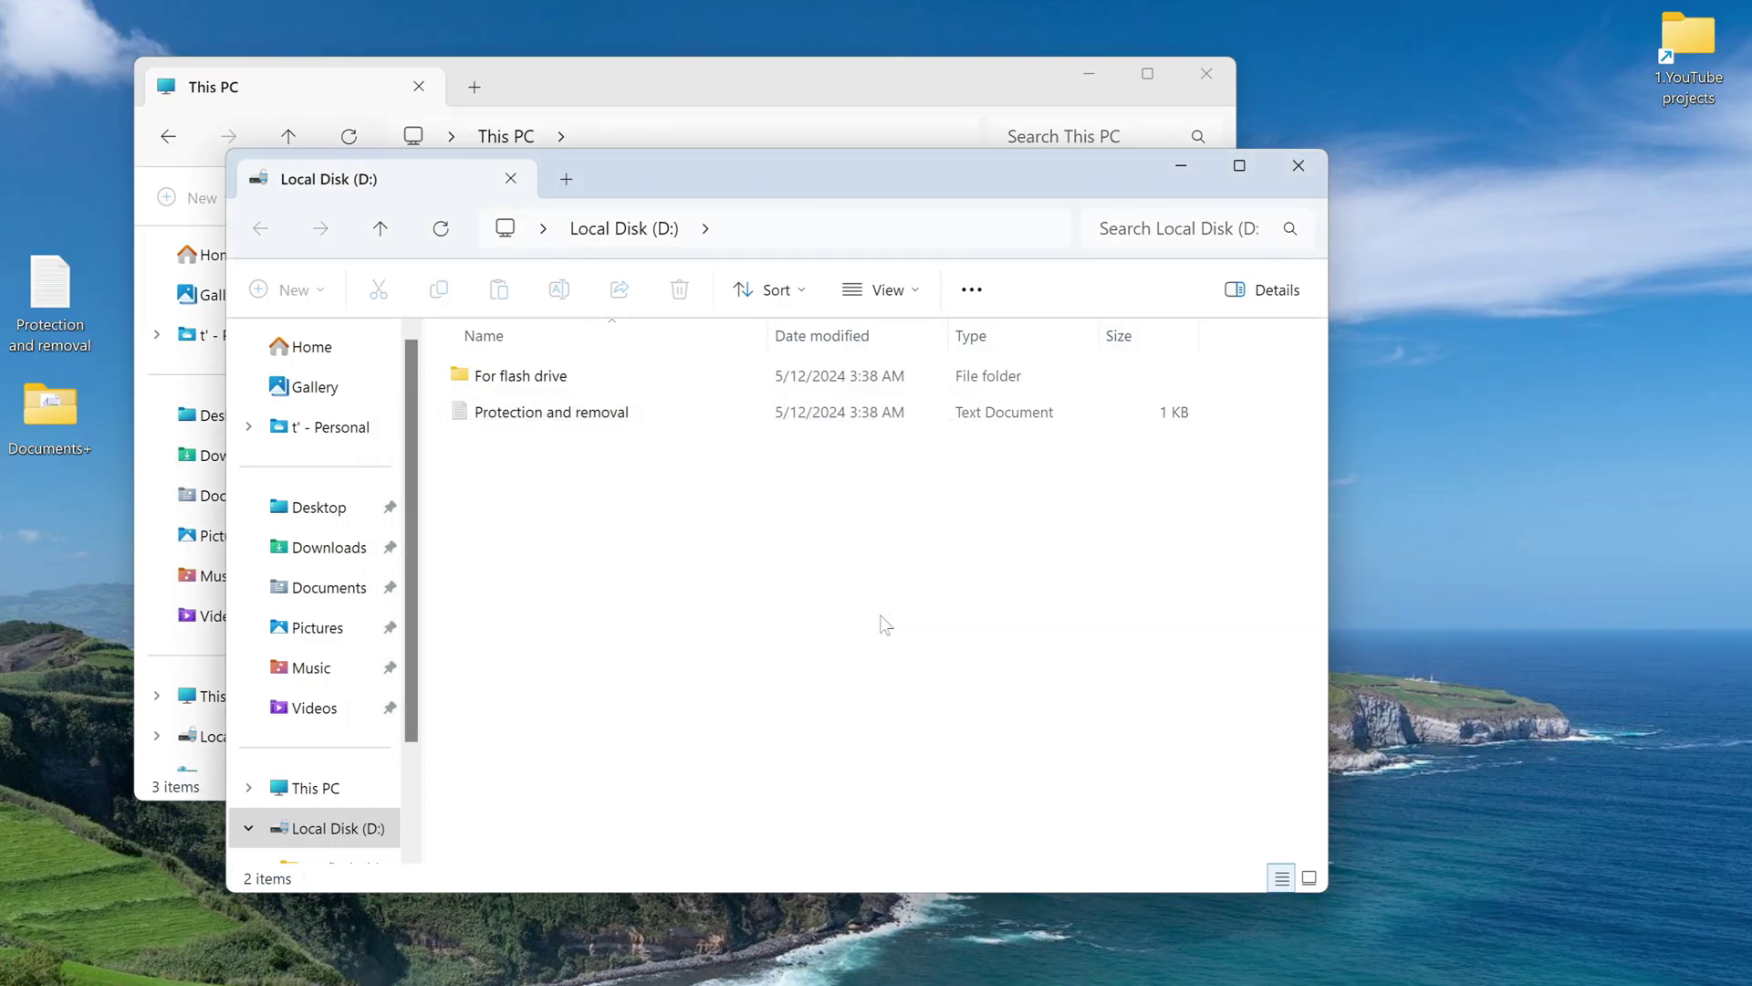
{"action": "left_click", "coordinate": [1298, 166]}
{"action": "left_click", "coordinate": [1089, 73]}
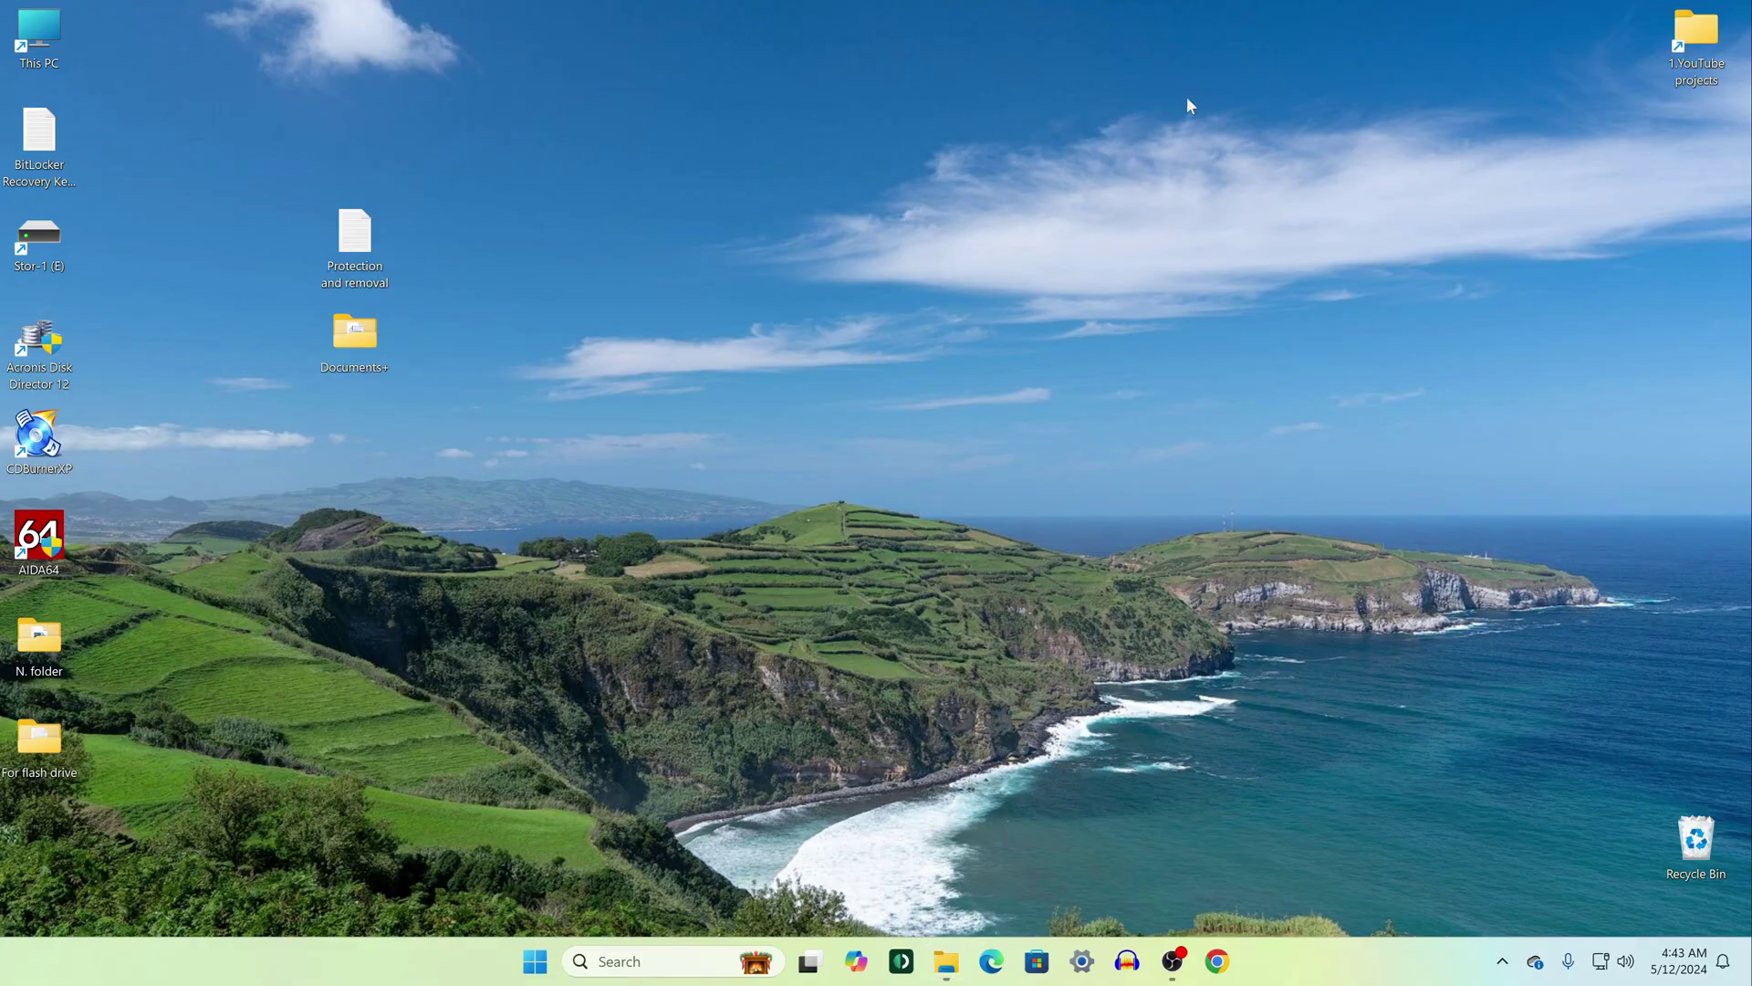
Step: Open the Protection and removal notes beside an admin PowerShell terminal and start diskpart
{"action": "double_click", "coordinate": [354, 241]}
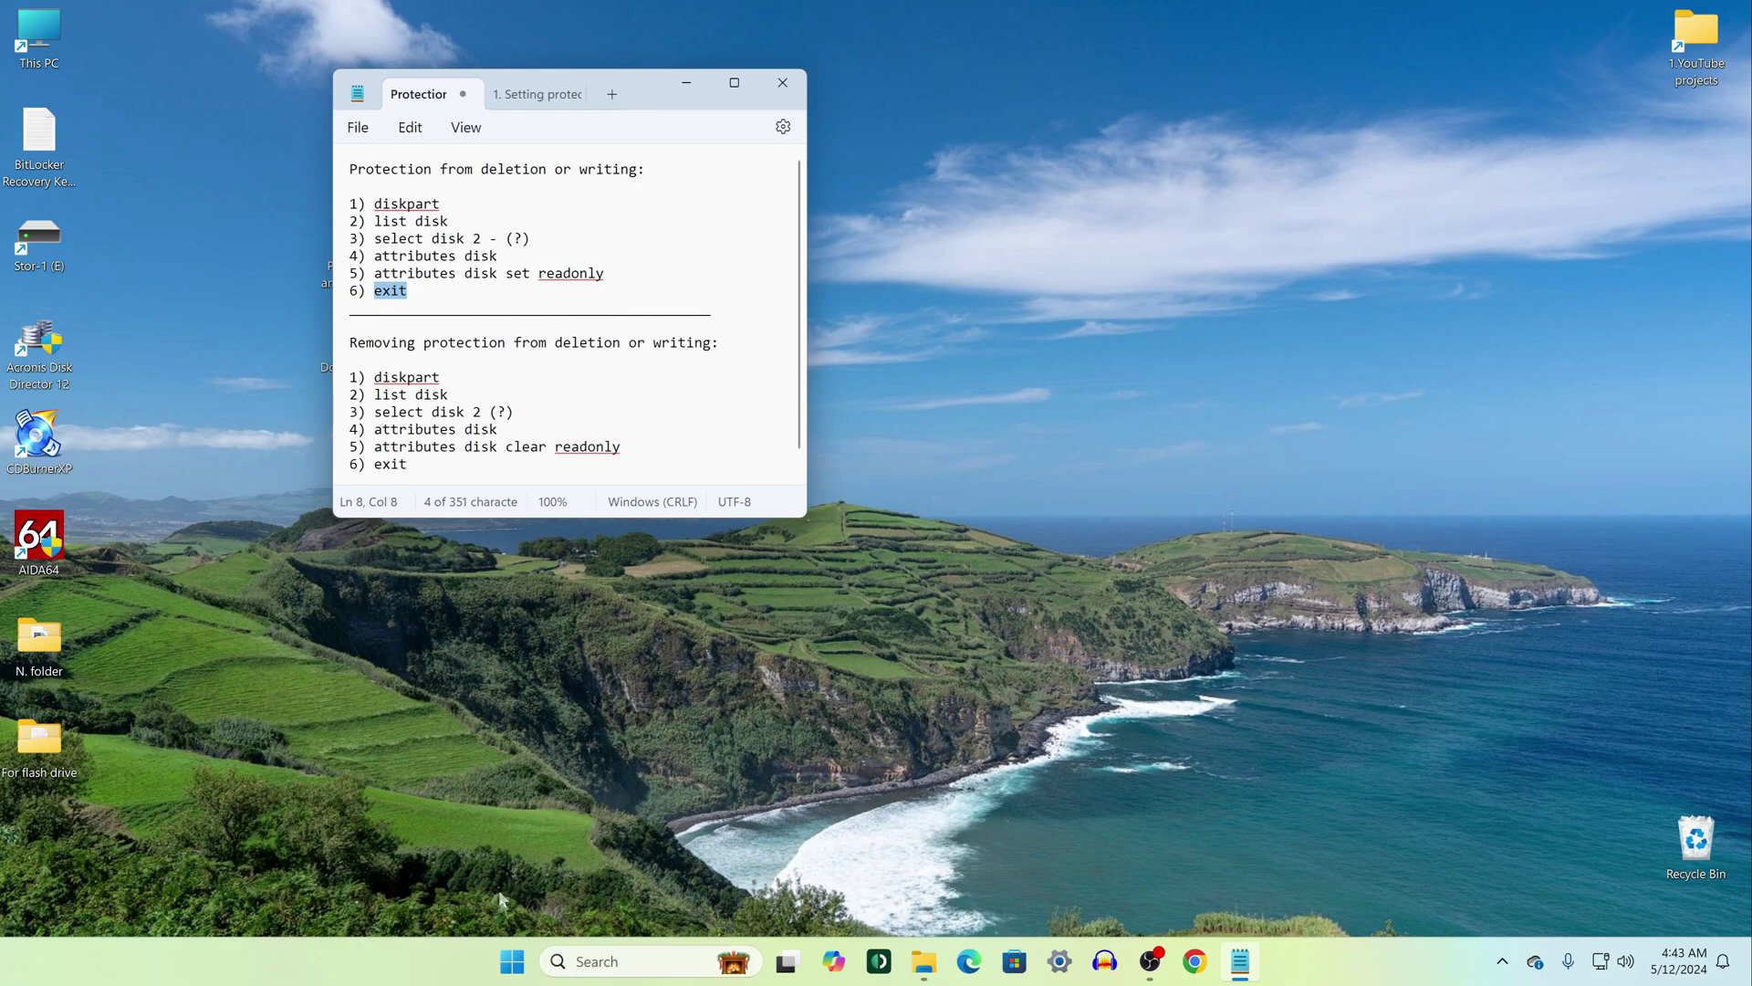
{"action": "right_click", "coordinate": [515, 961]}
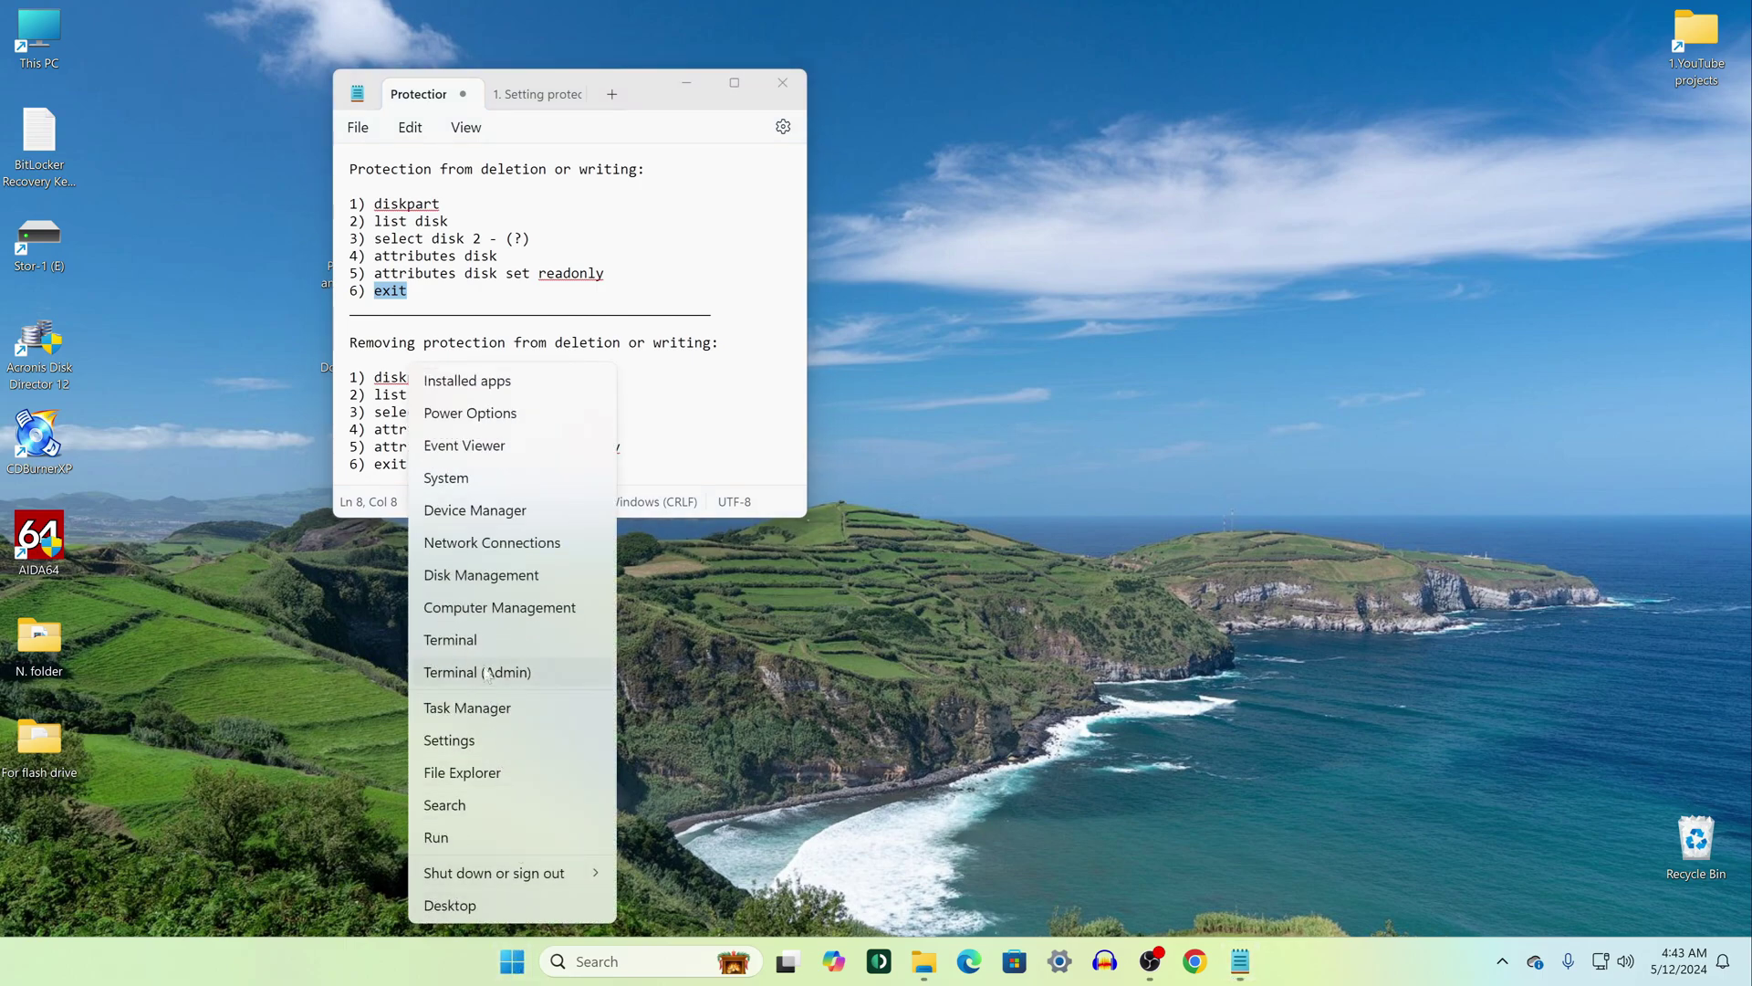
{"action": "left_click", "coordinate": [567, 671]}
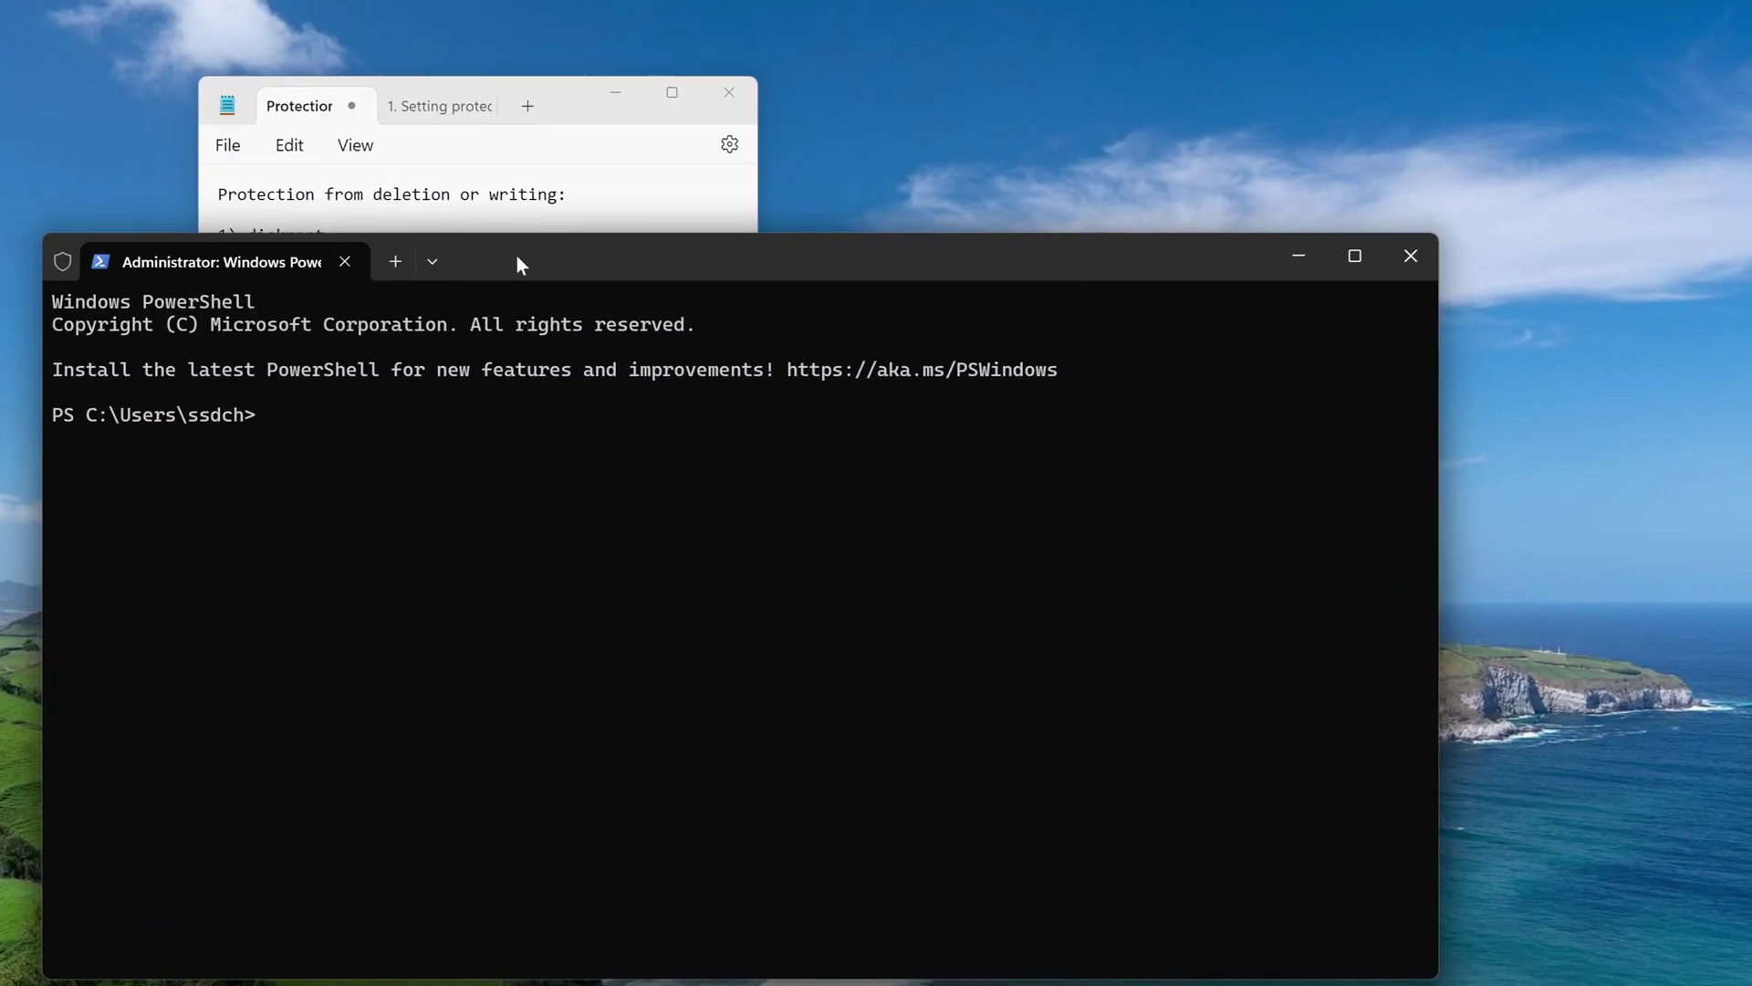
{"action": "mouse_move", "coordinate": [515, 260]}
{"action": "left_mouse_down"}
{"action": "mouse_move", "coordinate": [783, 254]}
{"action": "mouse_move", "coordinate": [1261, 110]}
{"action": "left_mouse_up"}
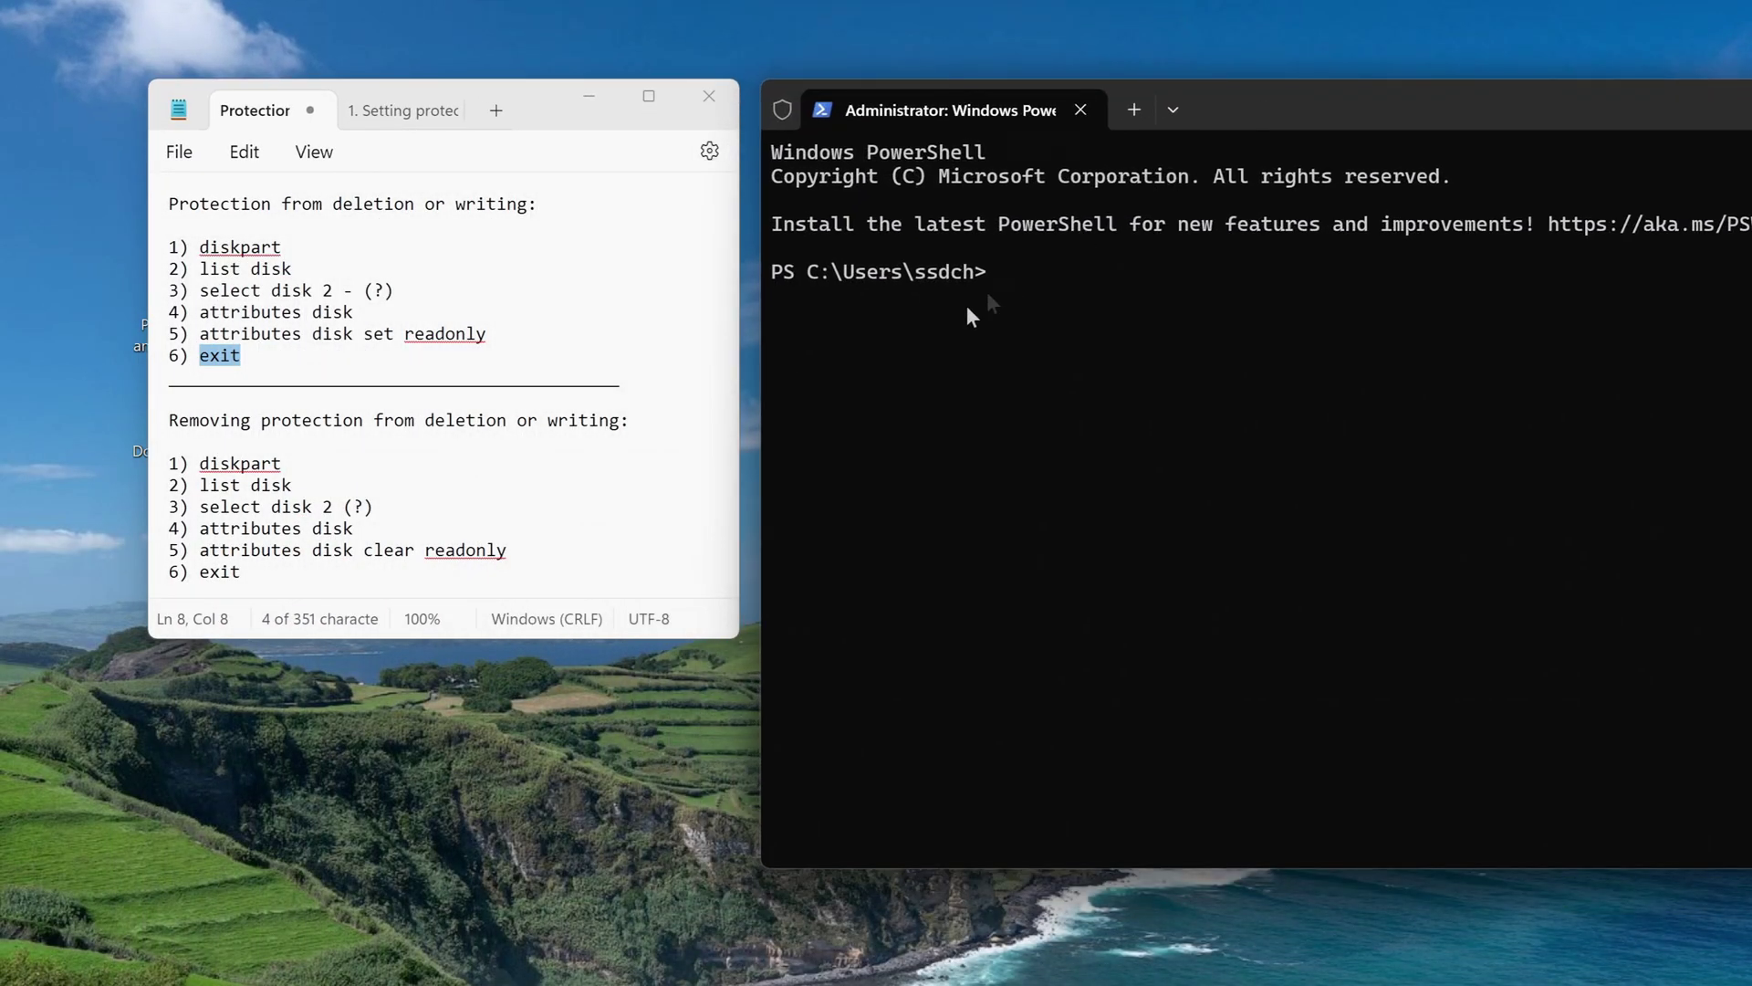
{"action": "left_click_drag", "start_coordinate": [292, 466], "coordinate": [200, 466]}
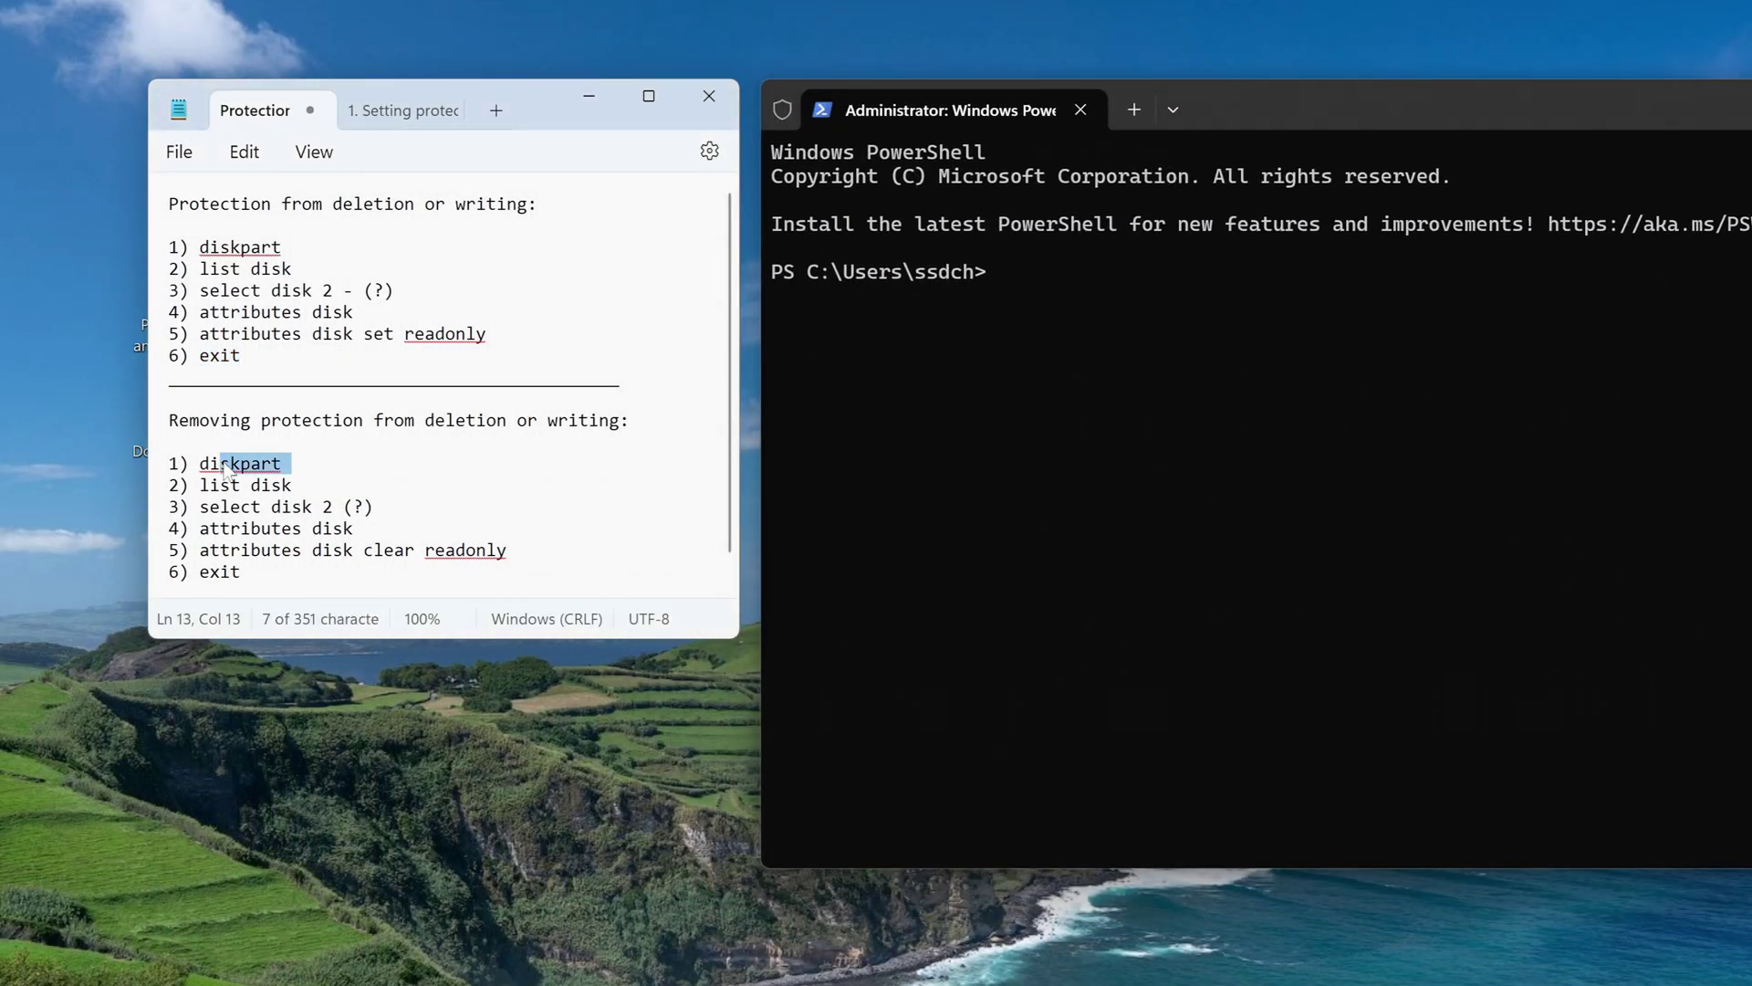
{"action": "right_click", "coordinate": [228, 464]}
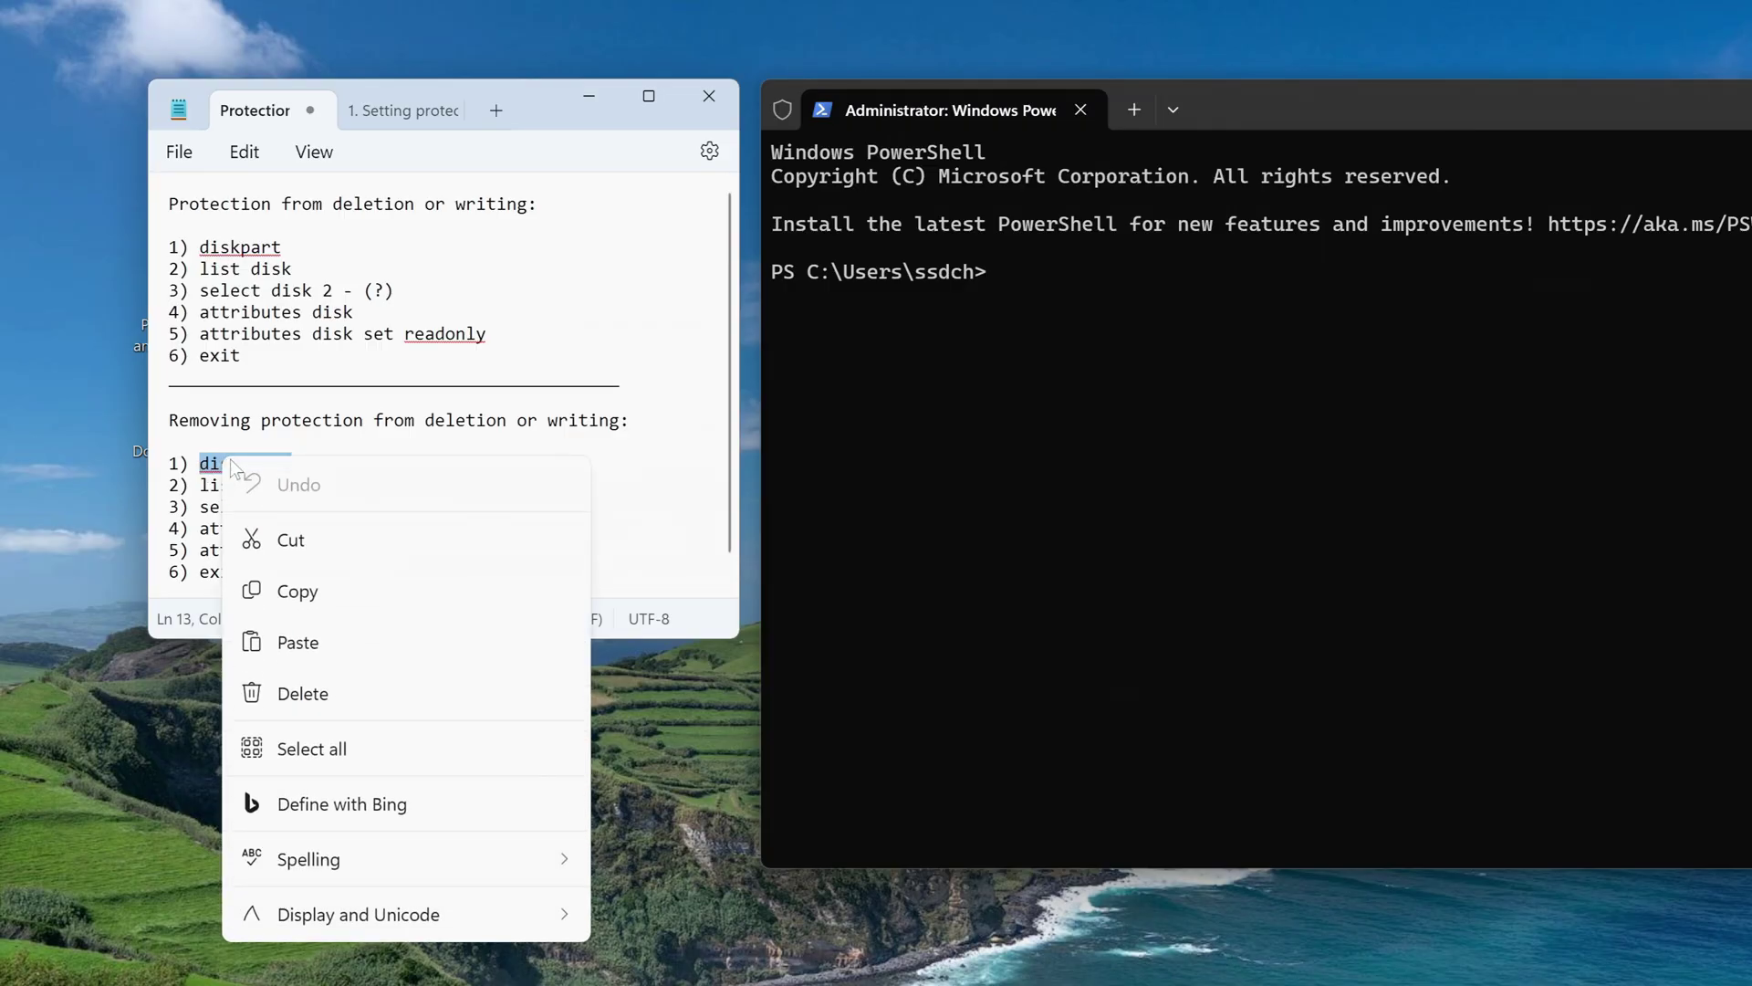
{"action": "left_click", "coordinate": [327, 586]}
{"action": "right_click", "coordinate": [1041, 273]}
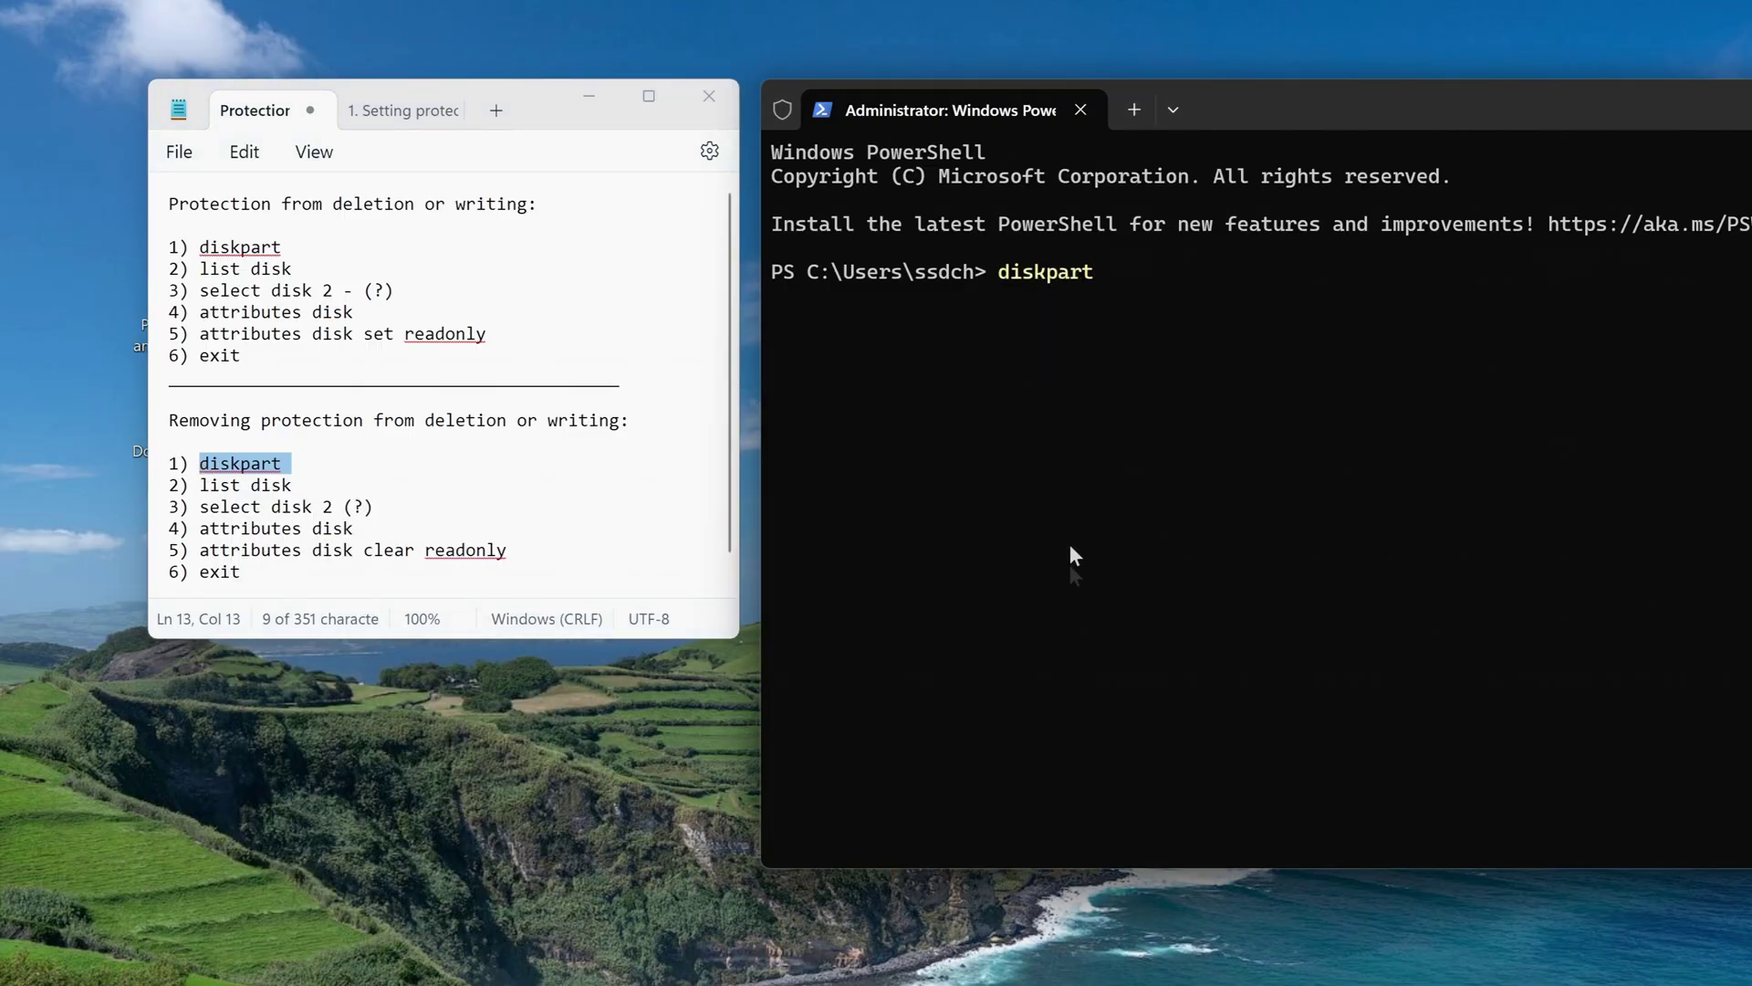
{"action": "key", "text": "Return"}
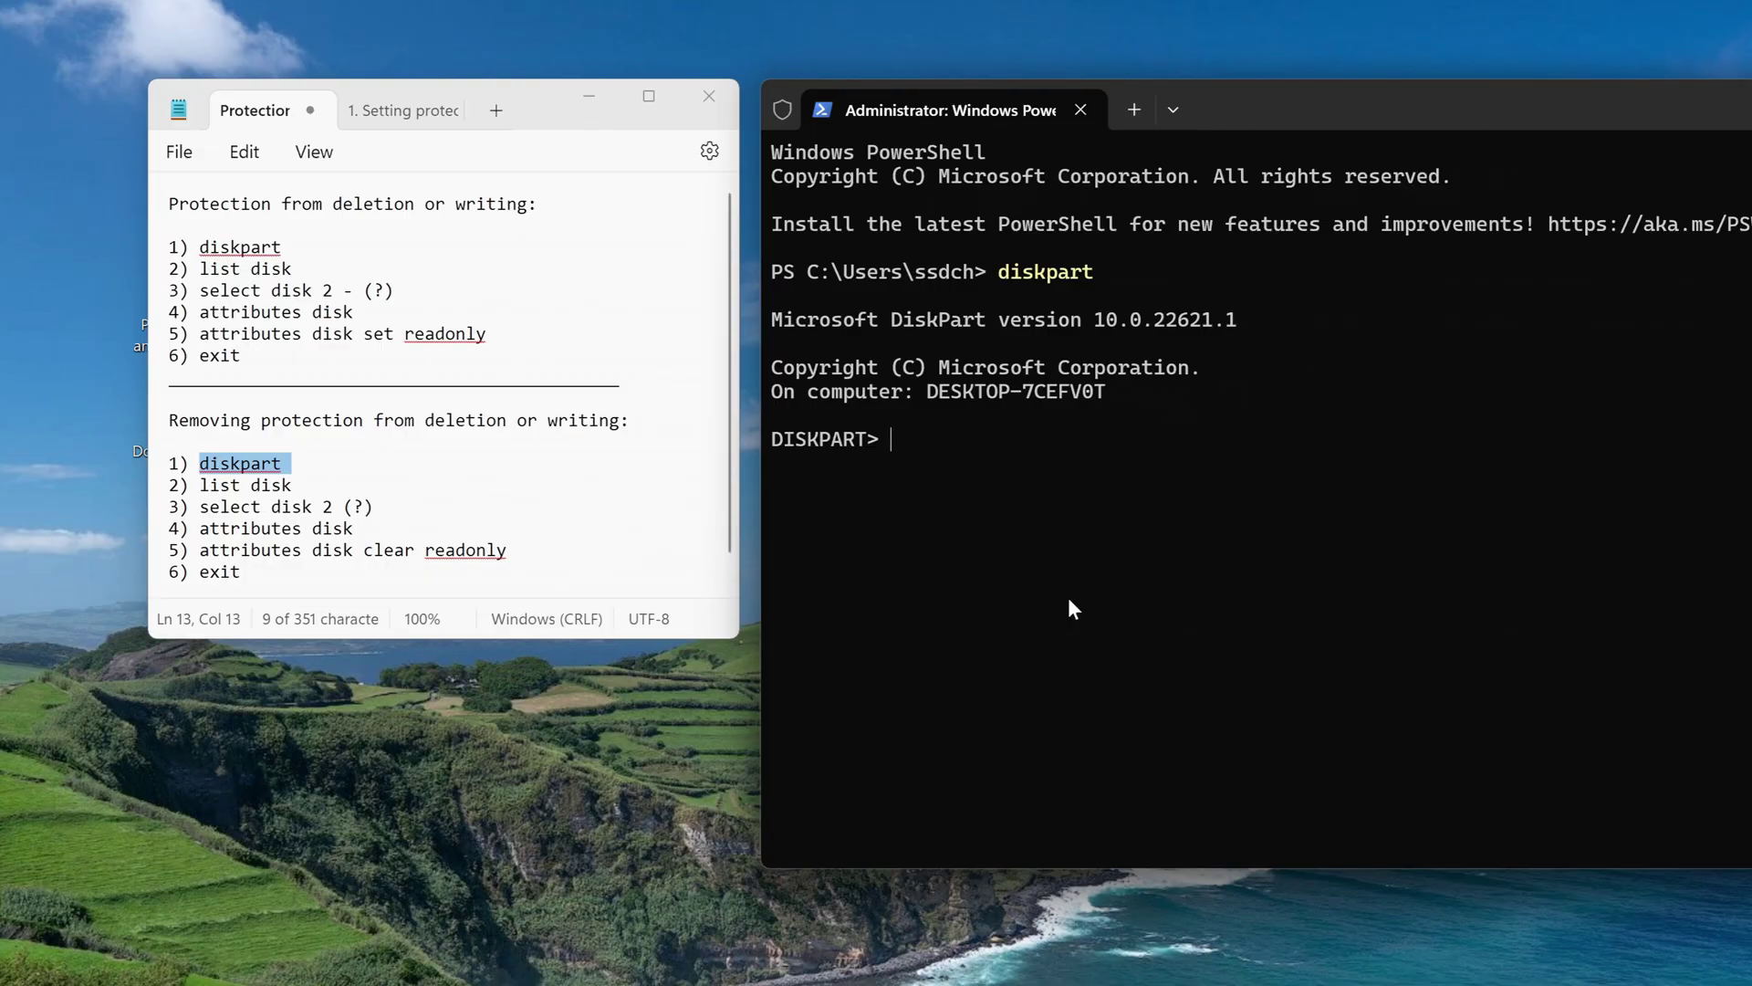
Step: Run list disk and locate the 230 GB Disk 2
{"action": "left_click_drag", "start_coordinate": [302, 485], "coordinate": [199, 486]}
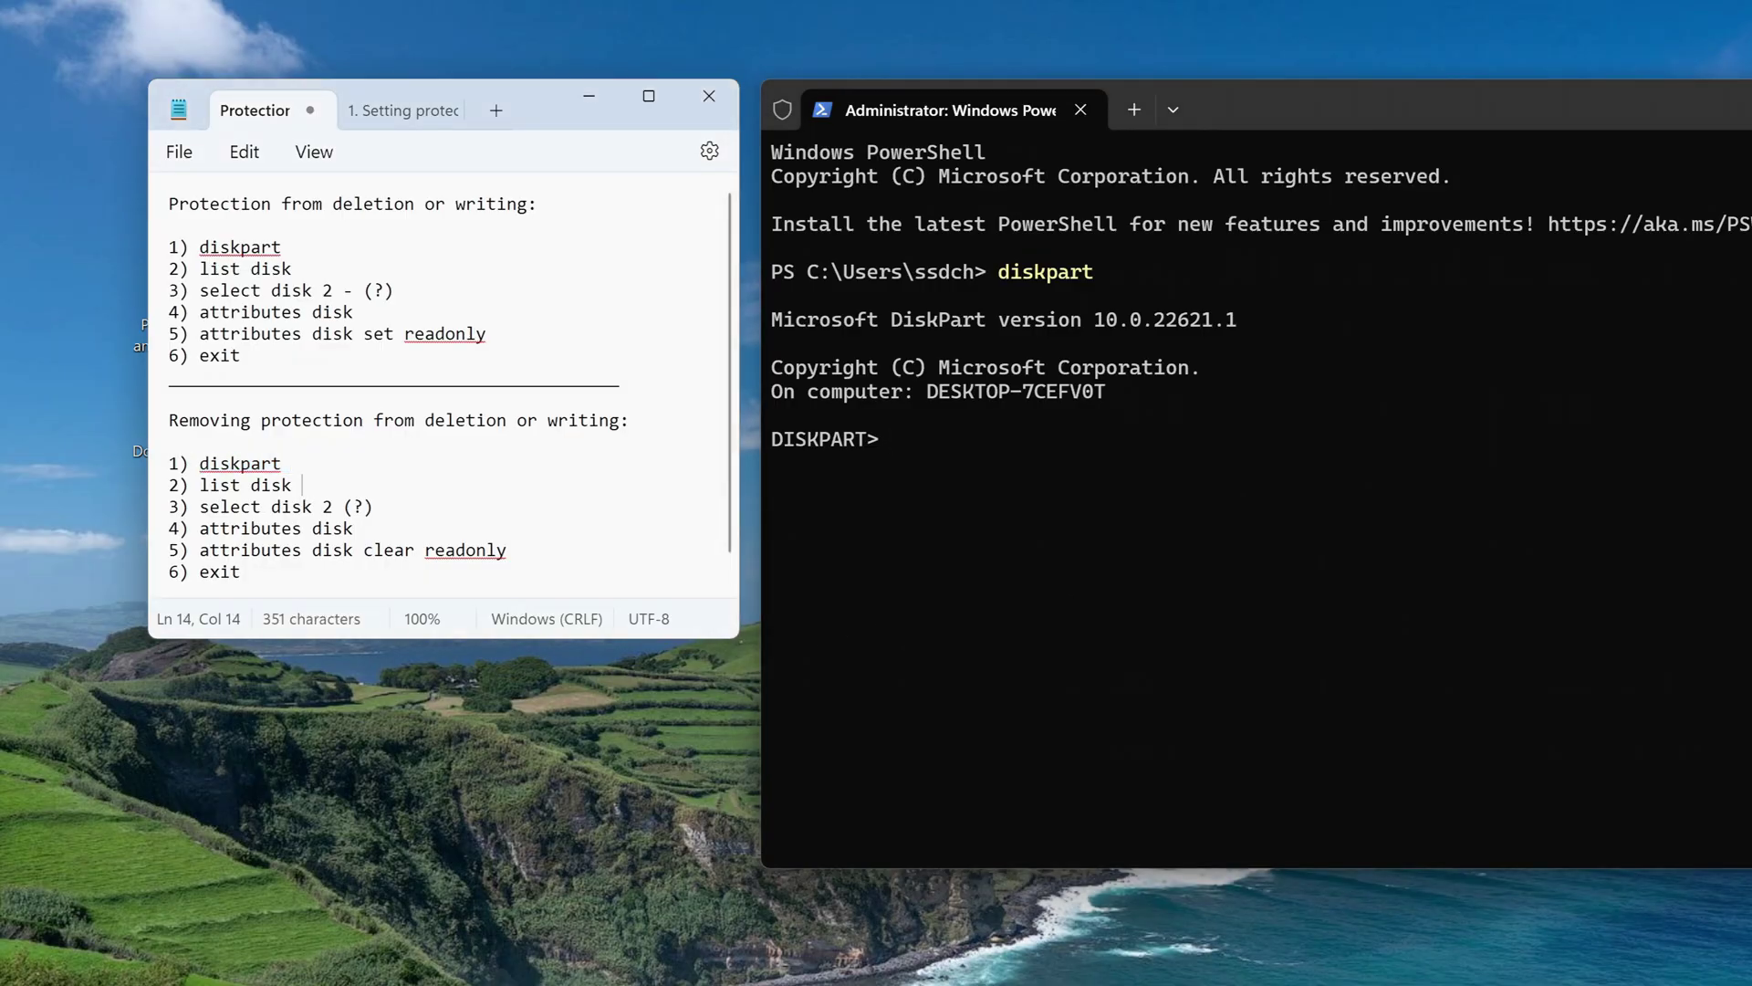
{"action": "right_click", "coordinate": [235, 503]}
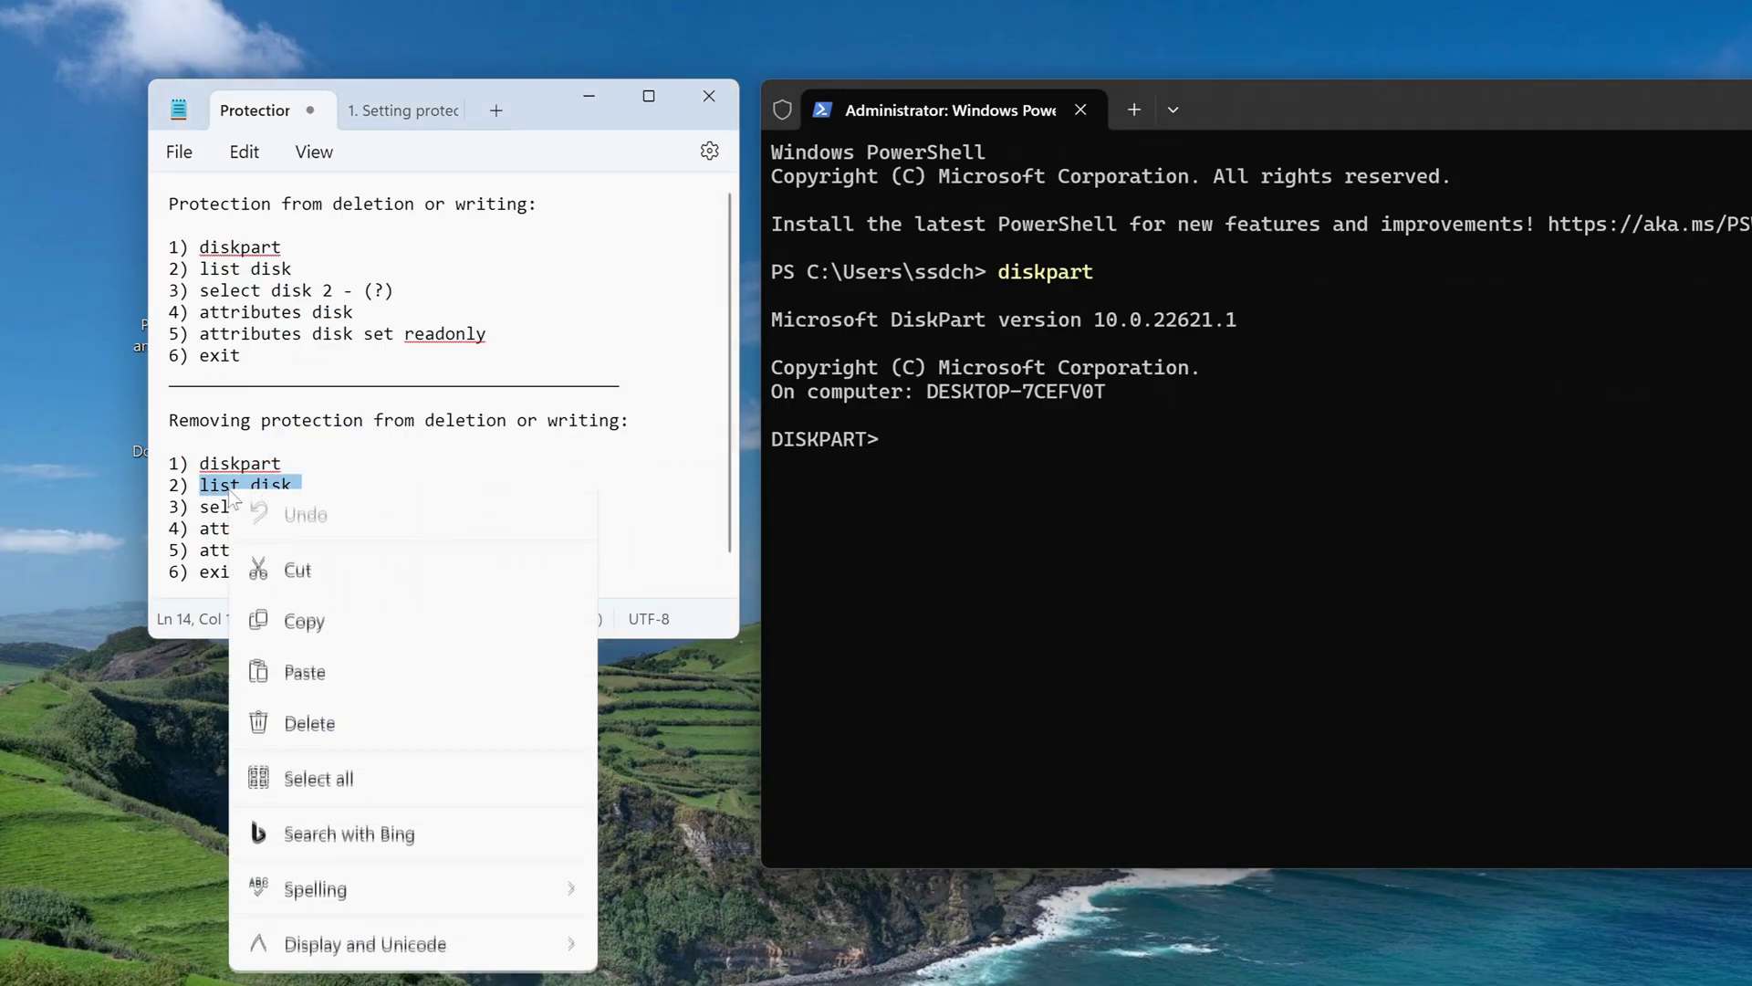
{"action": "left_click", "coordinate": [353, 620]}
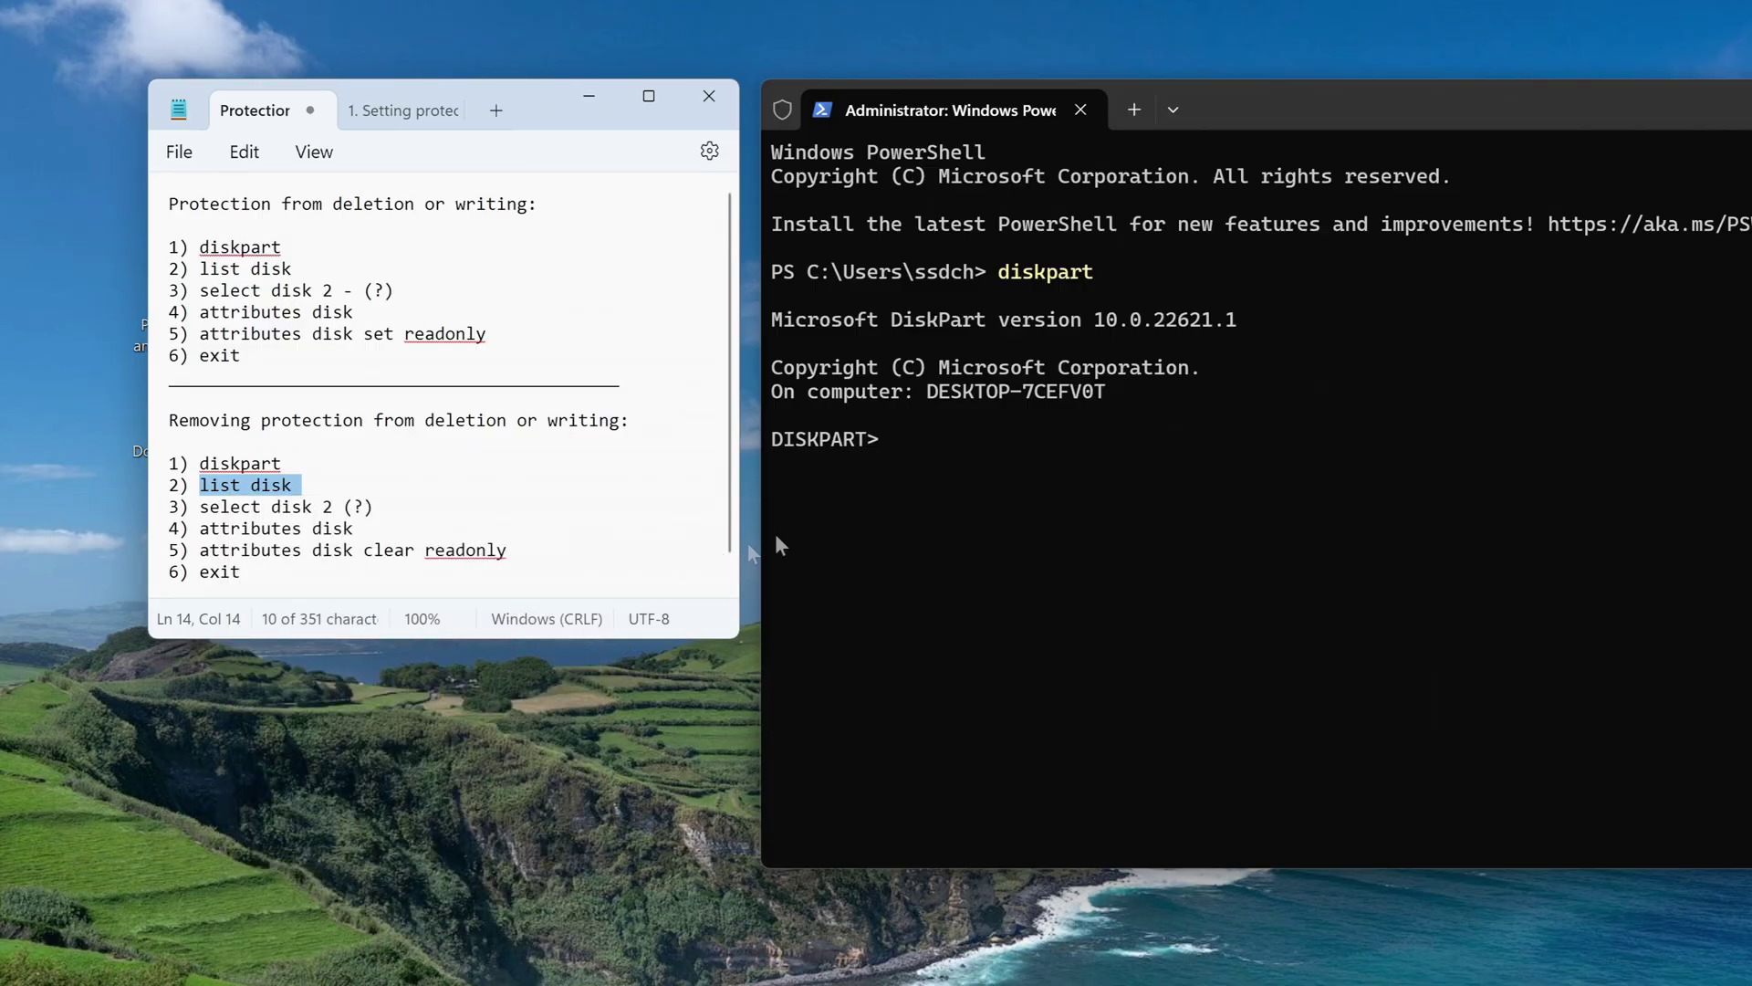
{"action": "right_click", "coordinate": [902, 437]}
{"action": "key", "text": "Return"}
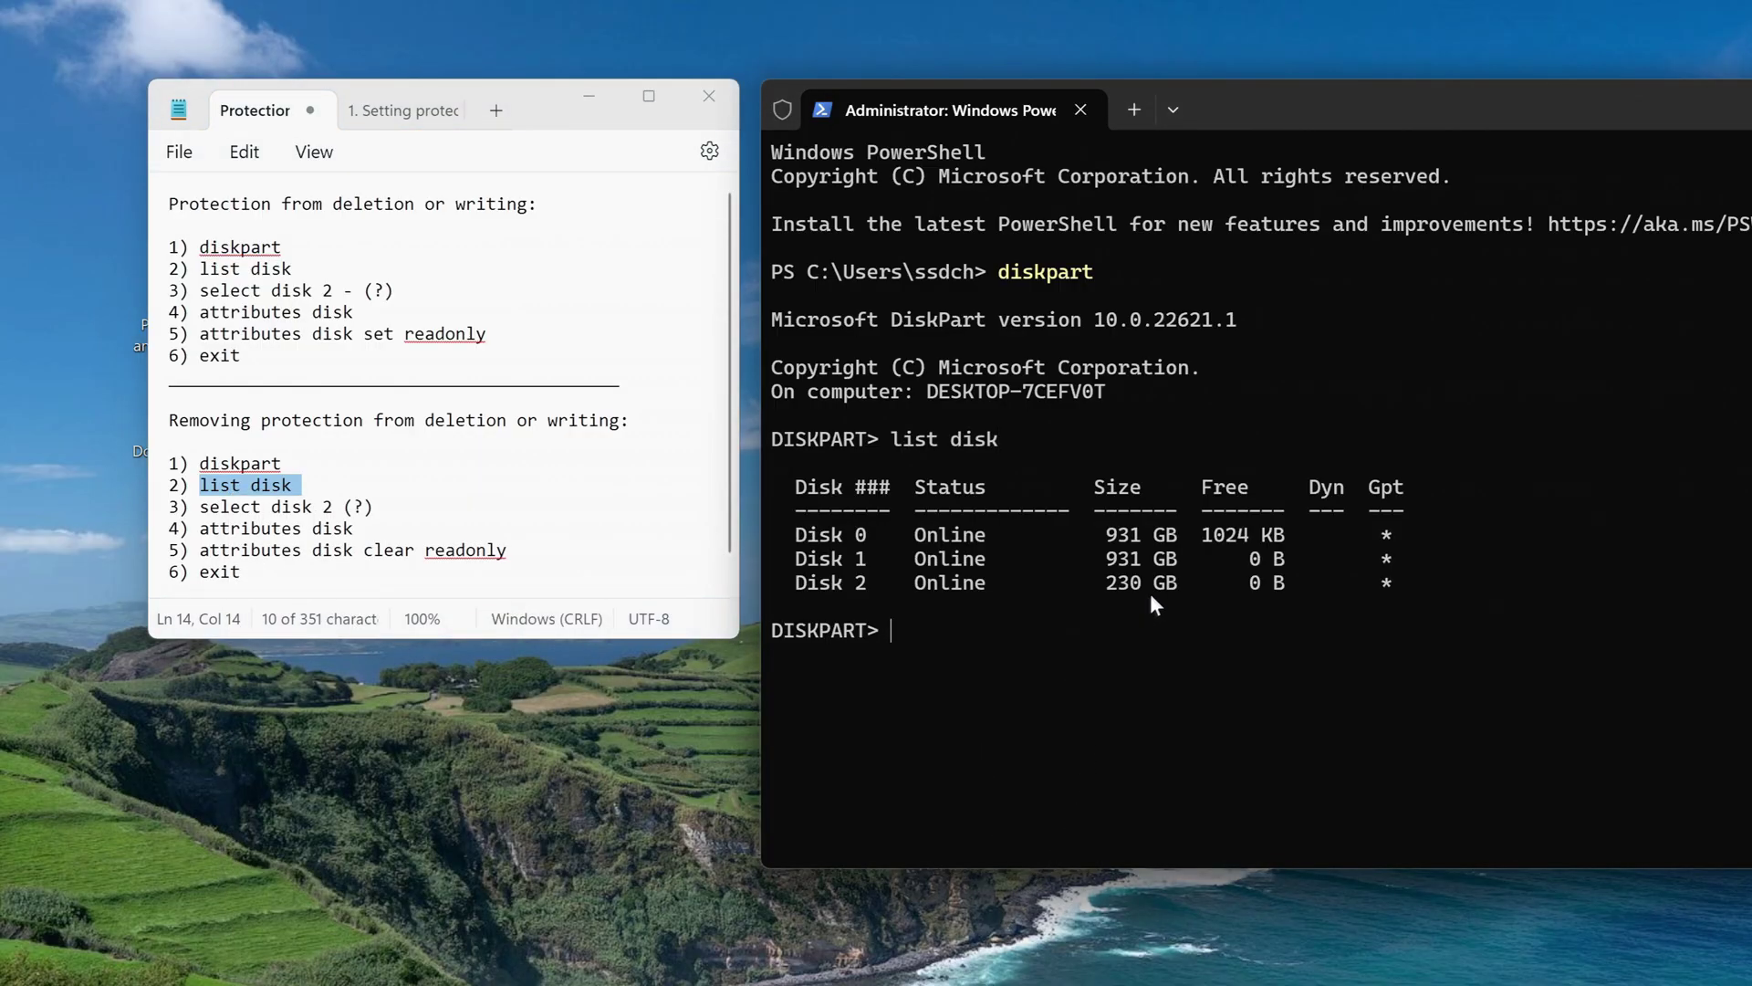
{"action": "left_click_drag", "start_coordinate": [1170, 578], "coordinate": [906, 581]}
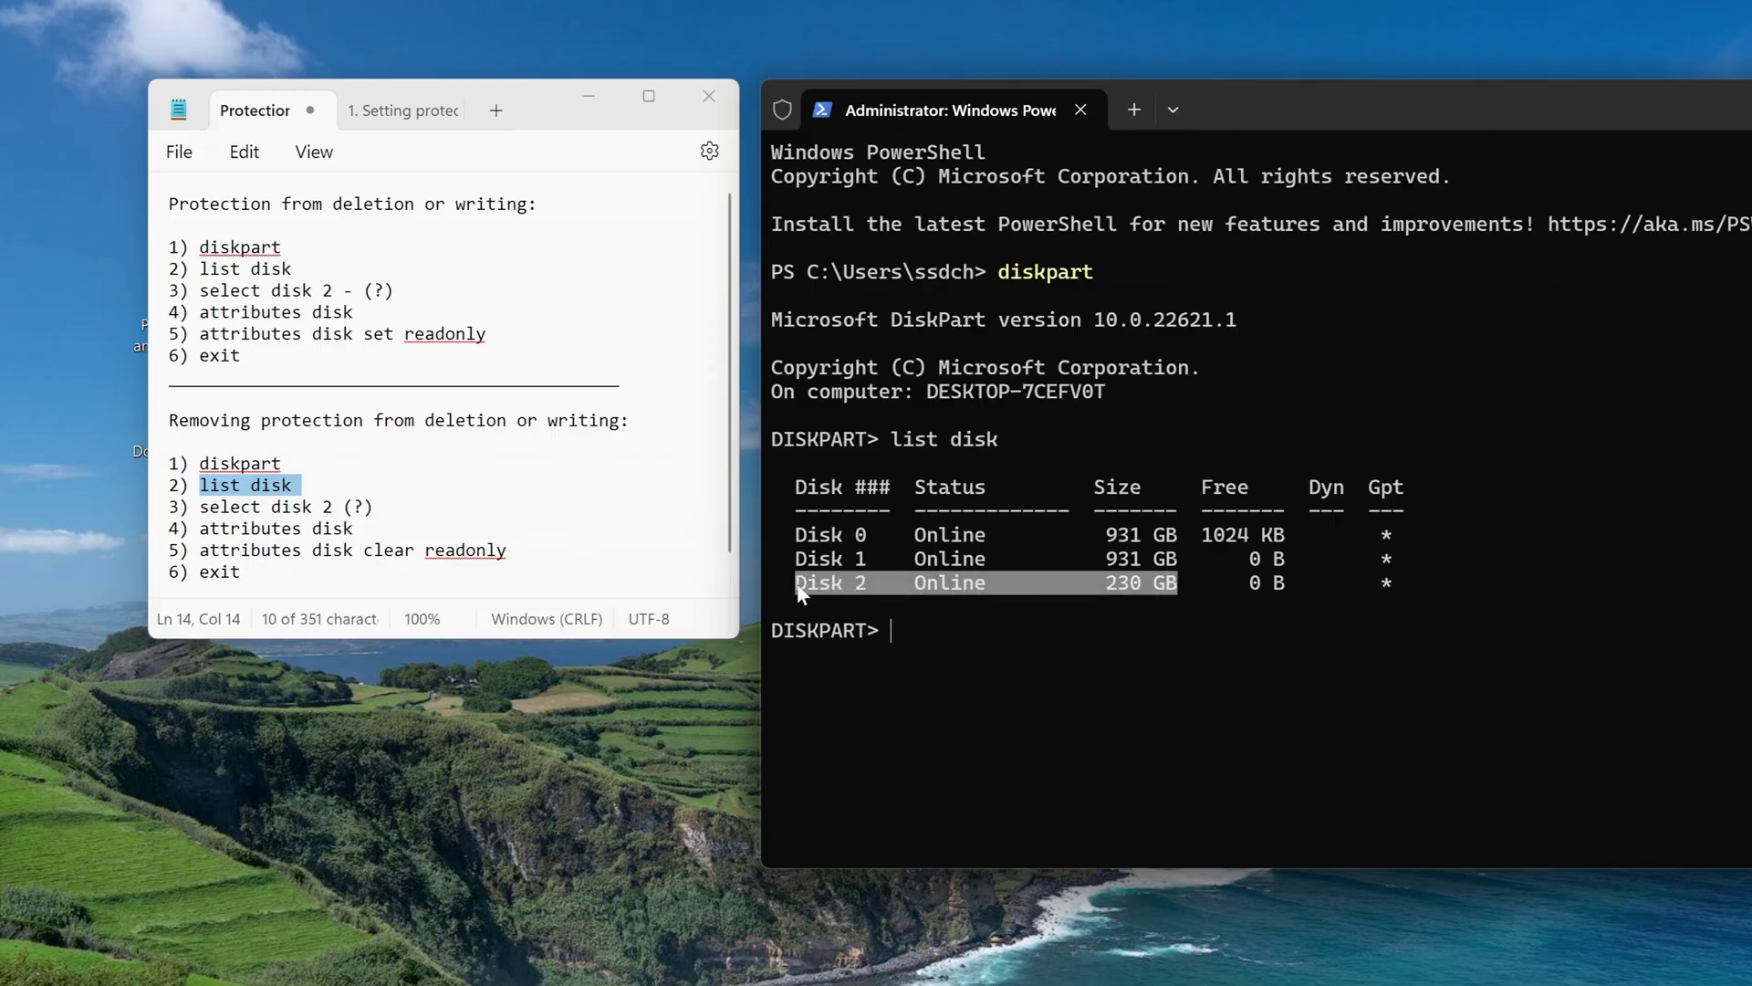
{"action": "left_click", "coordinate": [855, 587]}
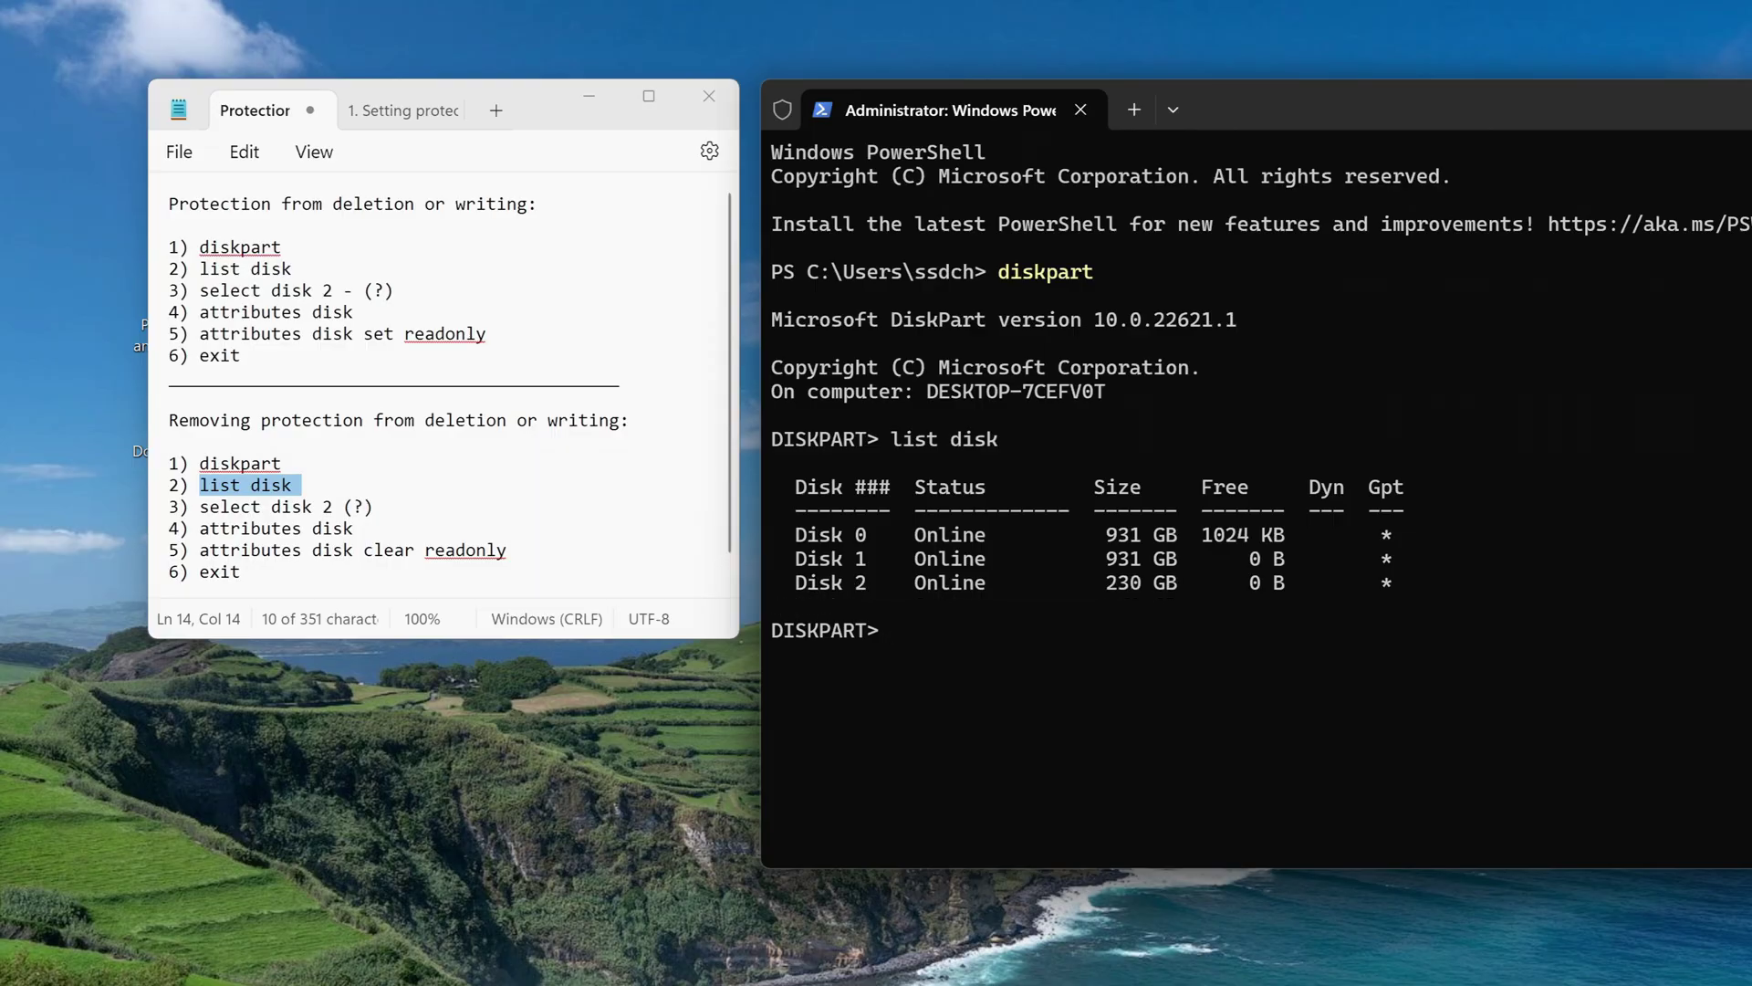
Step: Run 'select disk 2' pasted from the notes
{"action": "left_click_drag", "start_coordinate": [332, 508], "coordinate": [200, 510]}
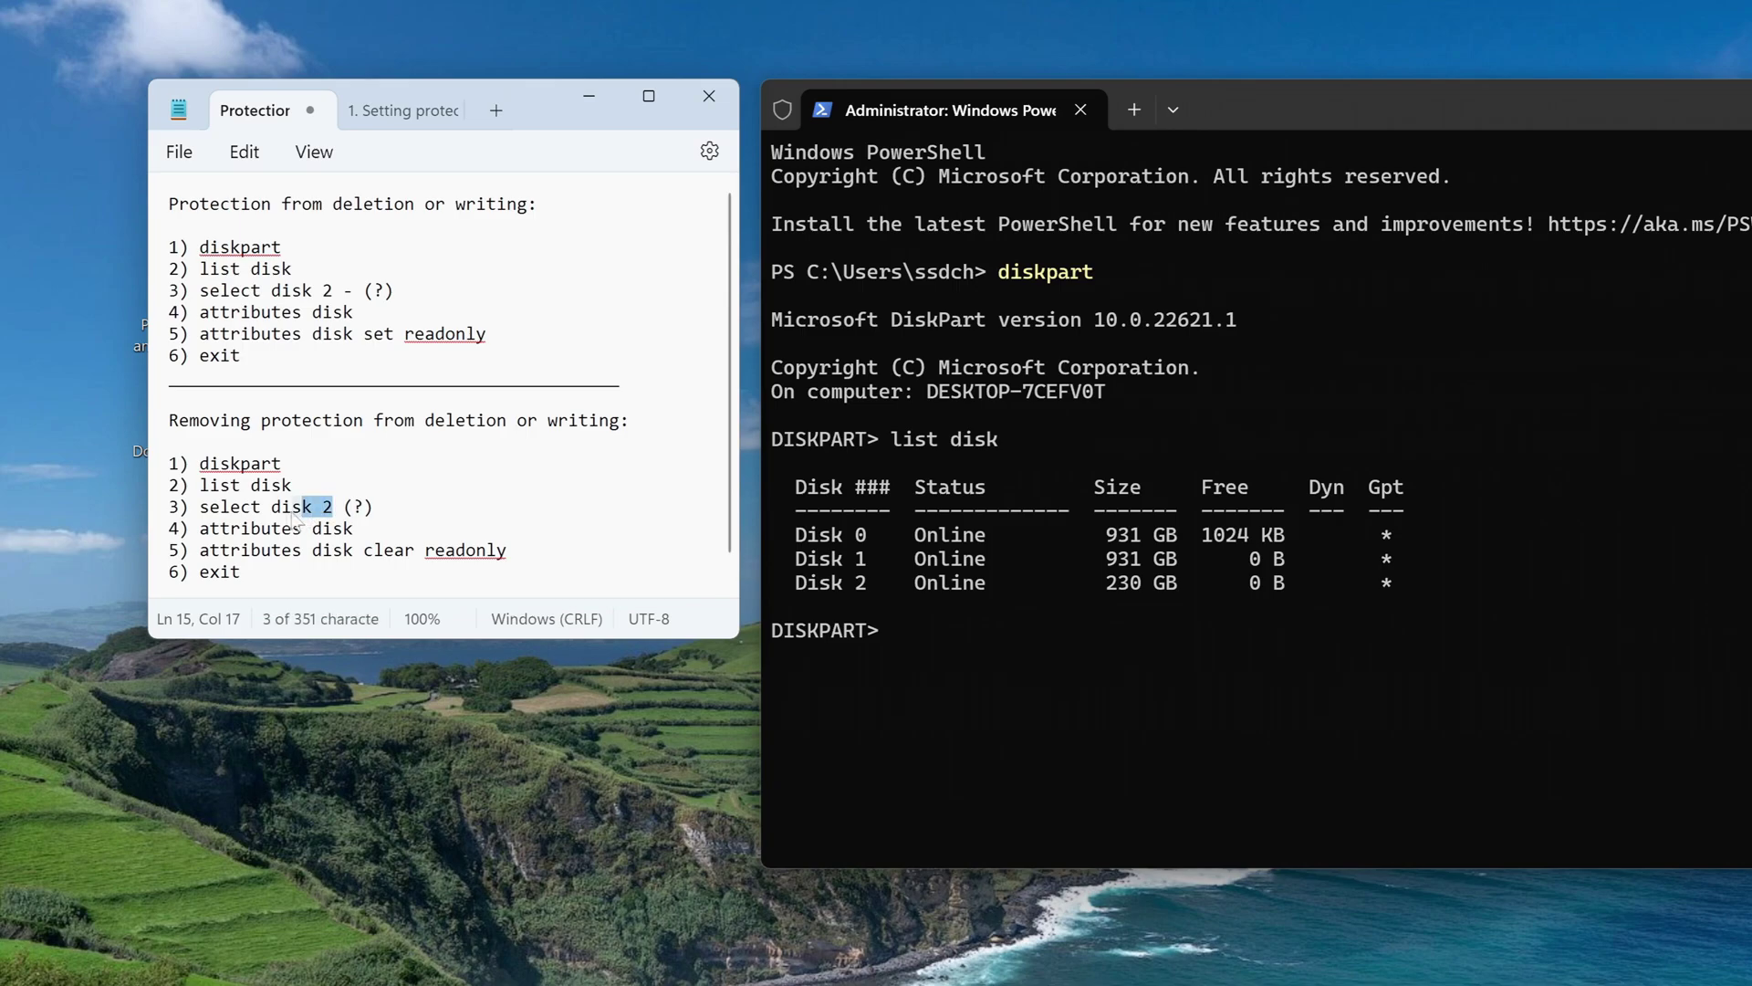
{"action": "right_click", "coordinate": [260, 517]}
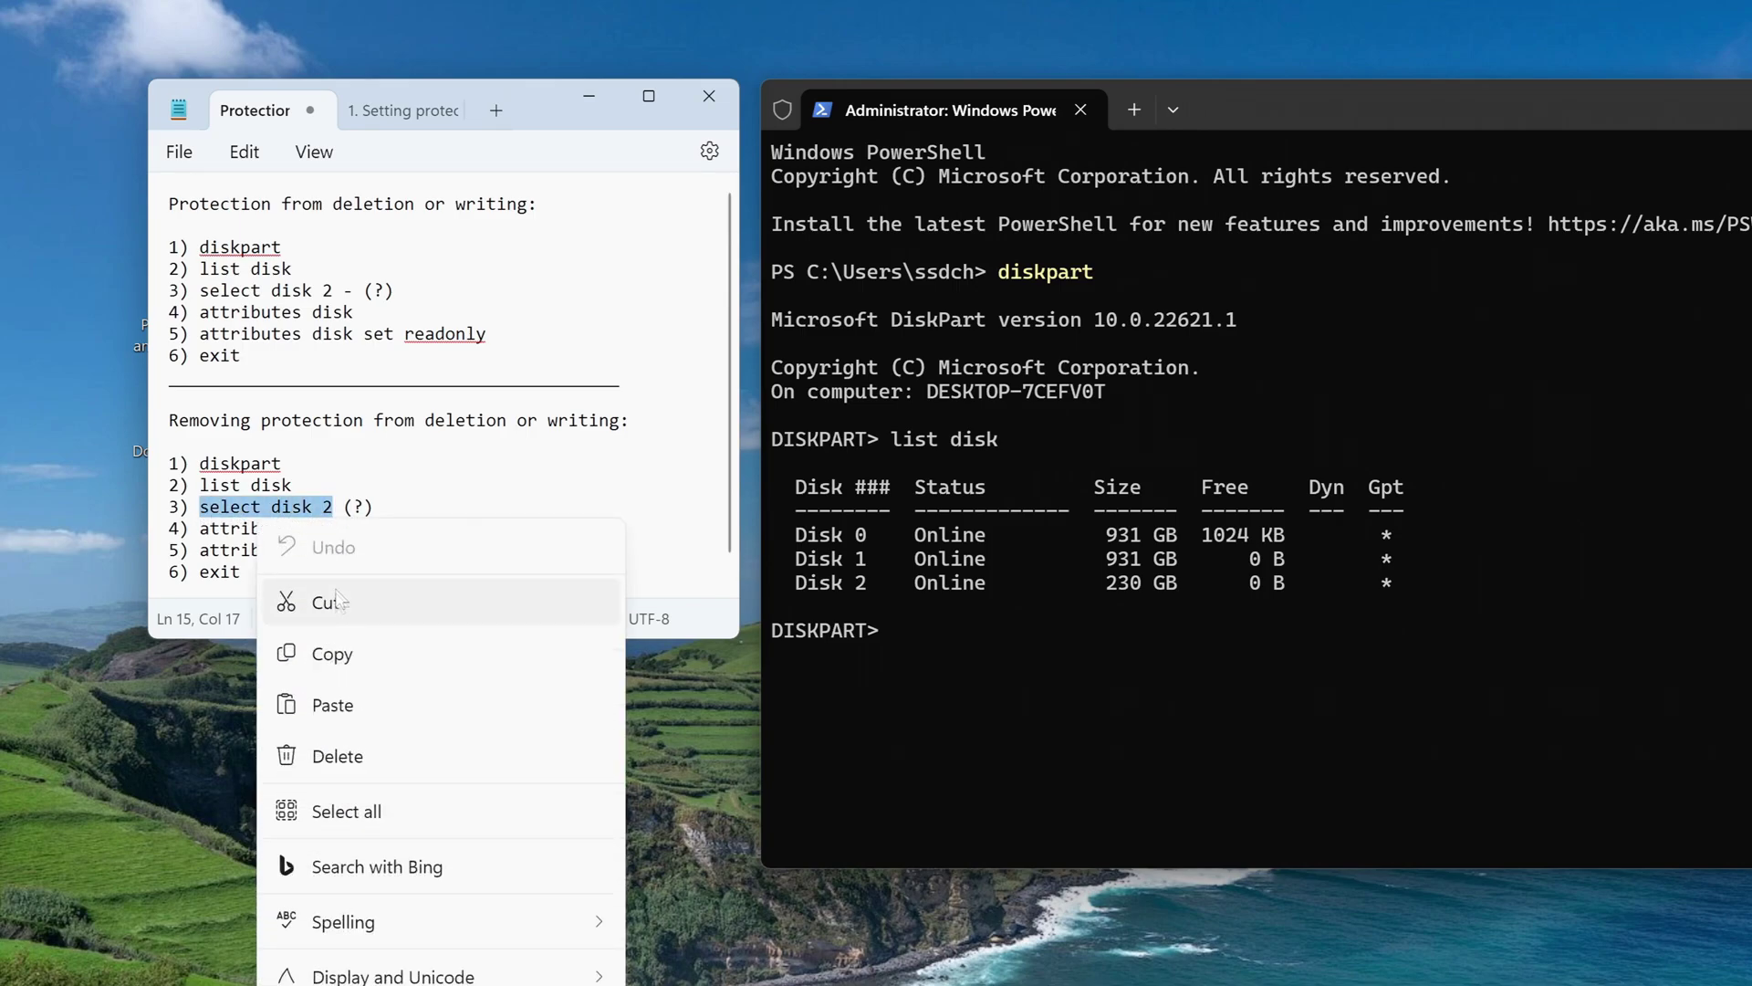
{"action": "left_click", "coordinate": [371, 656]}
{"action": "right_click", "coordinate": [953, 624]}
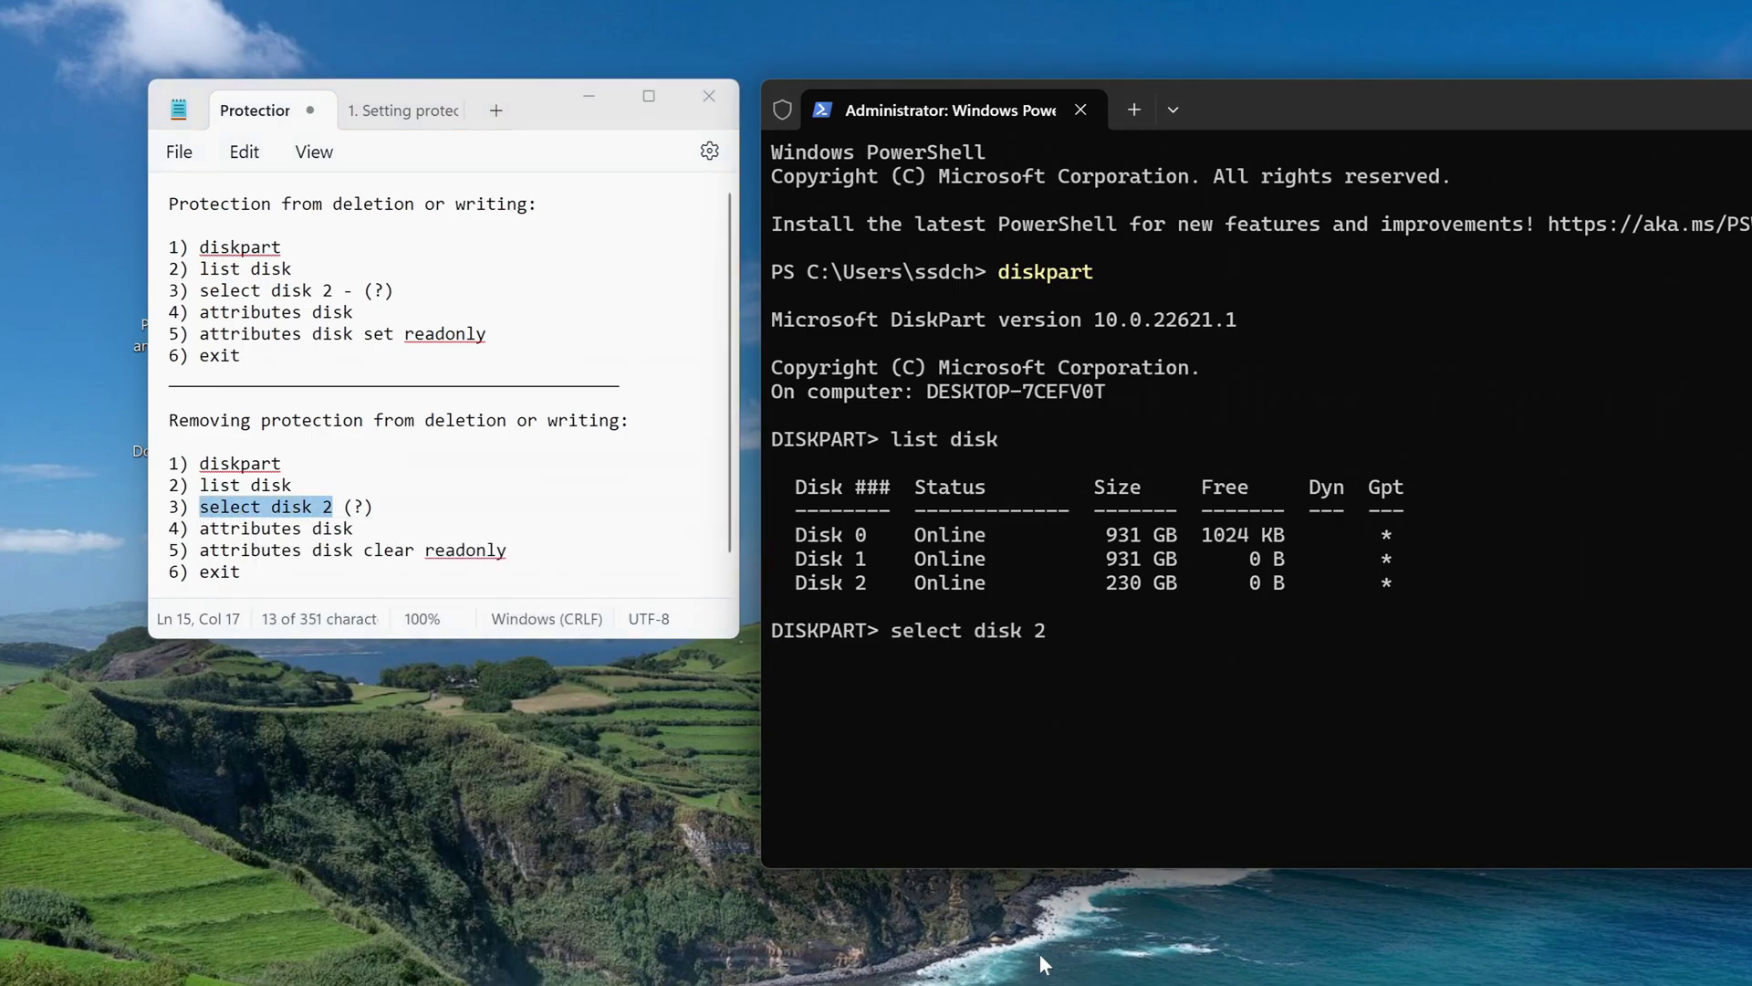
{"action": "key", "text": "Return"}
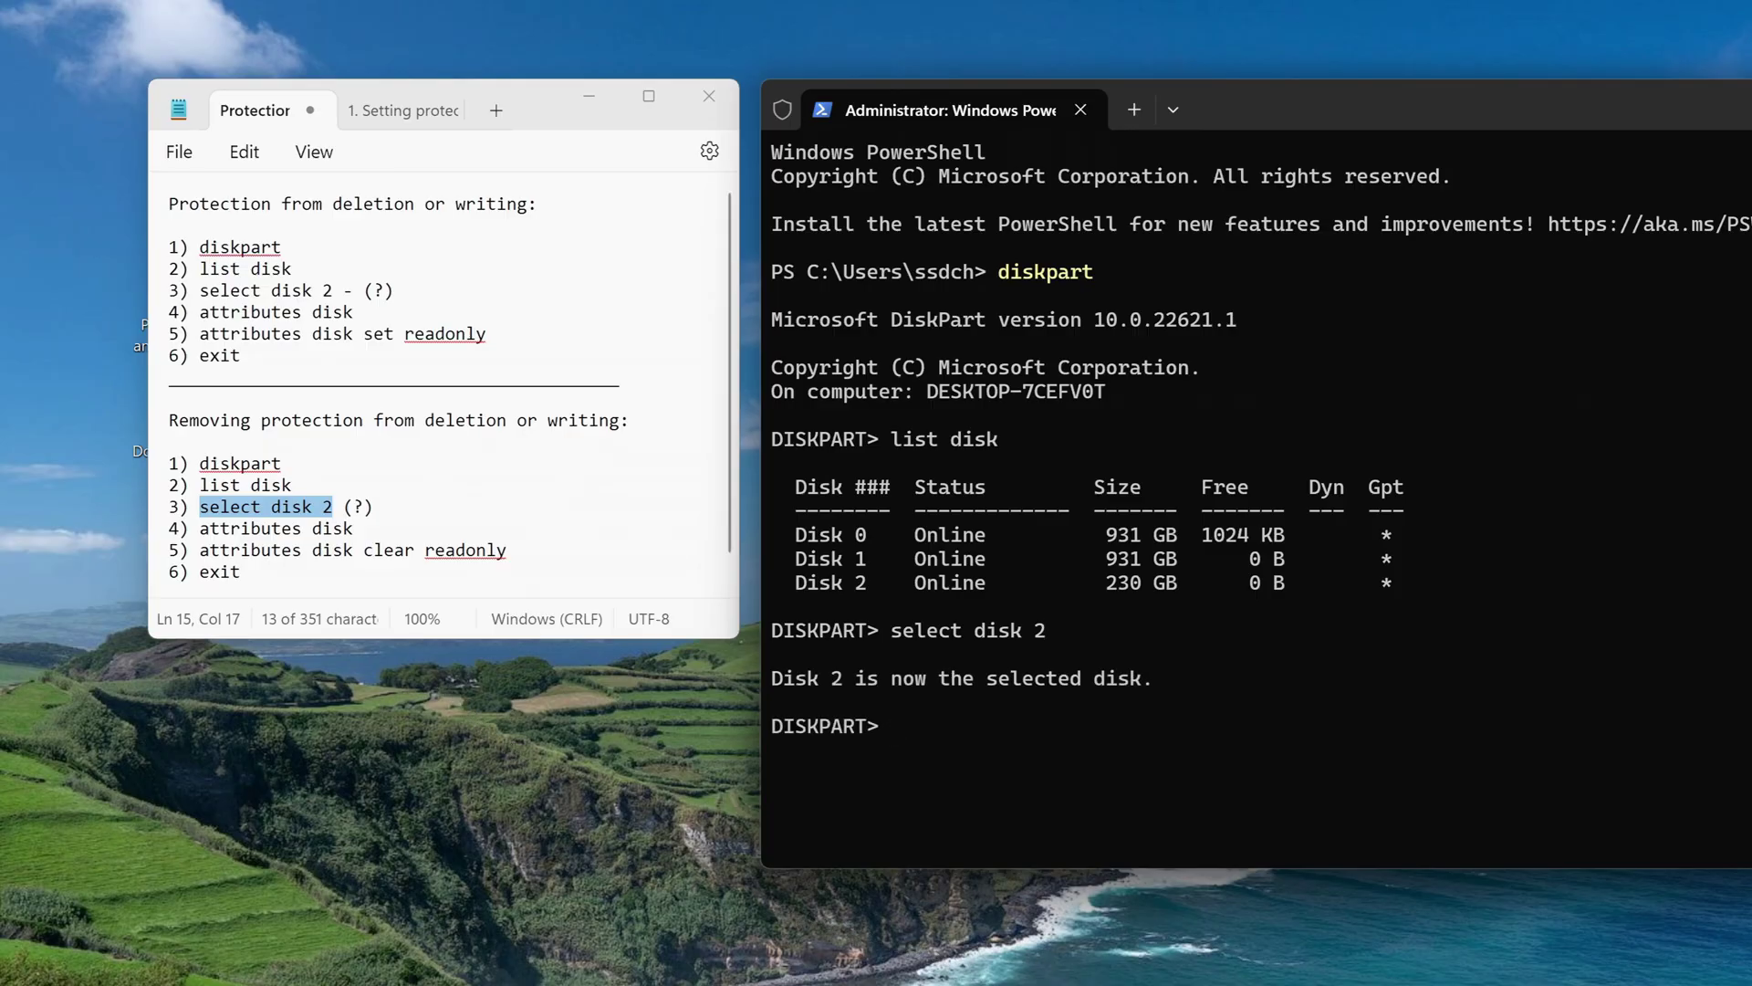
Step: Show Disk 2's current attributes with 'attributes disk'
{"action": "left_click_drag", "start_coordinate": [355, 529], "coordinate": [201, 529]}
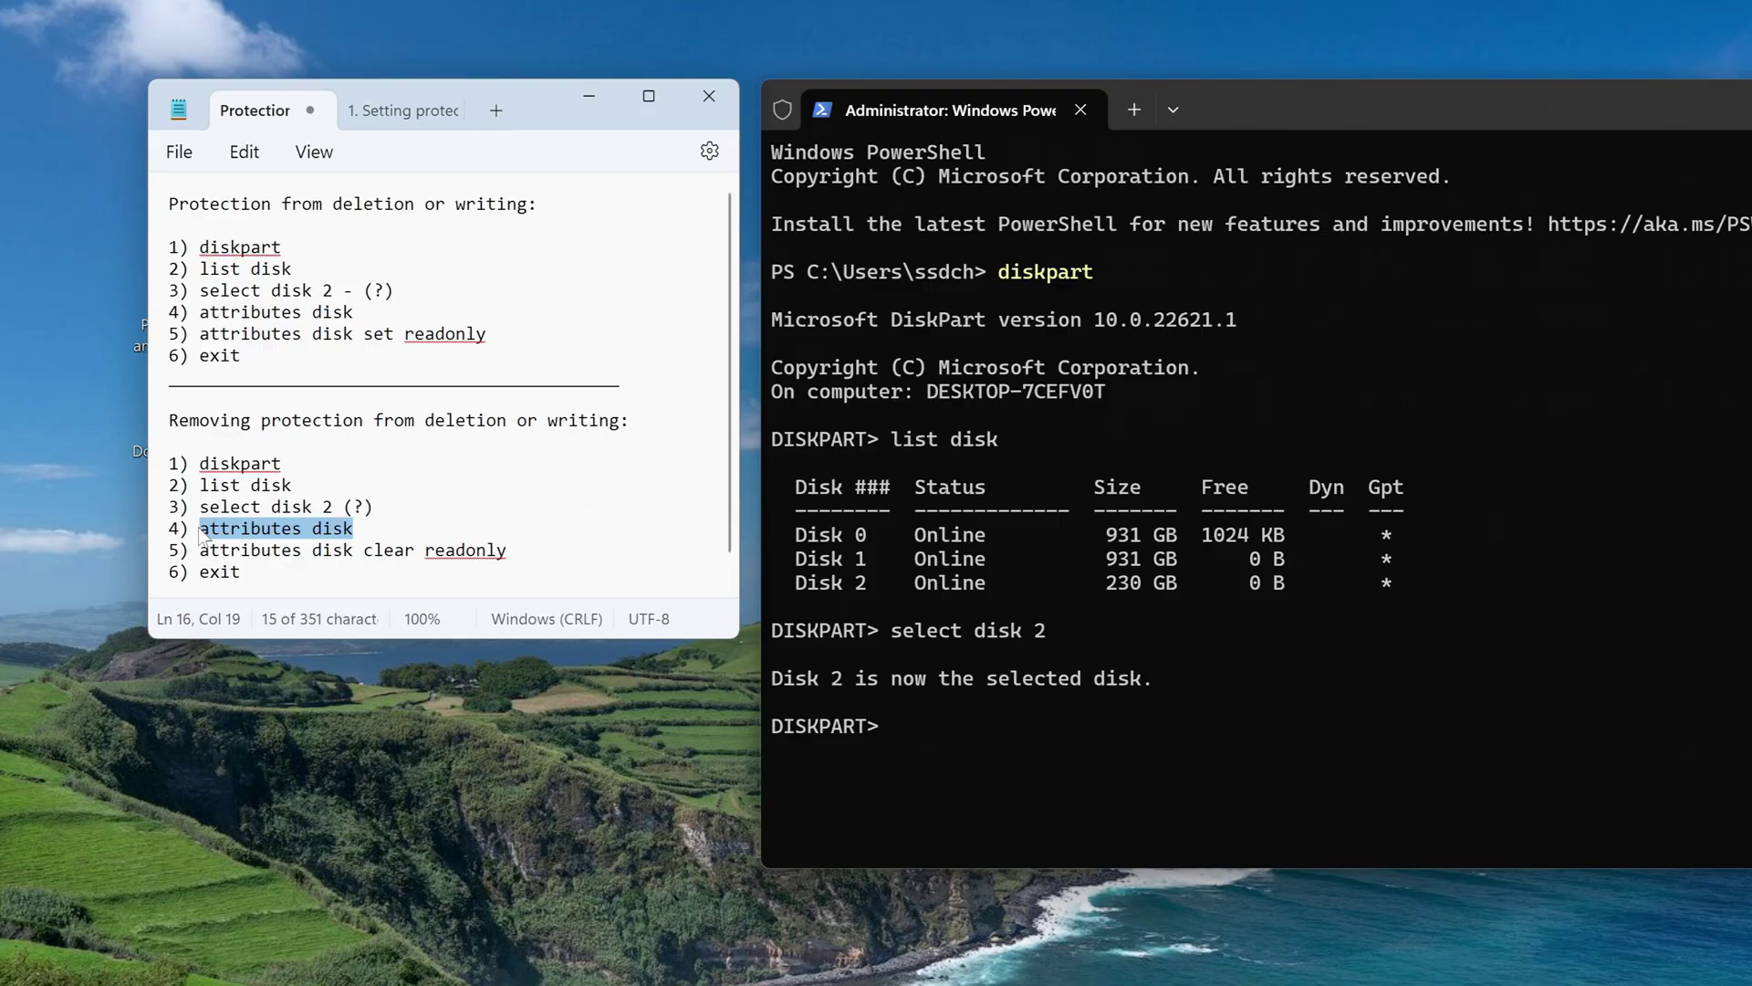
{"action": "right_click", "coordinate": [269, 529]}
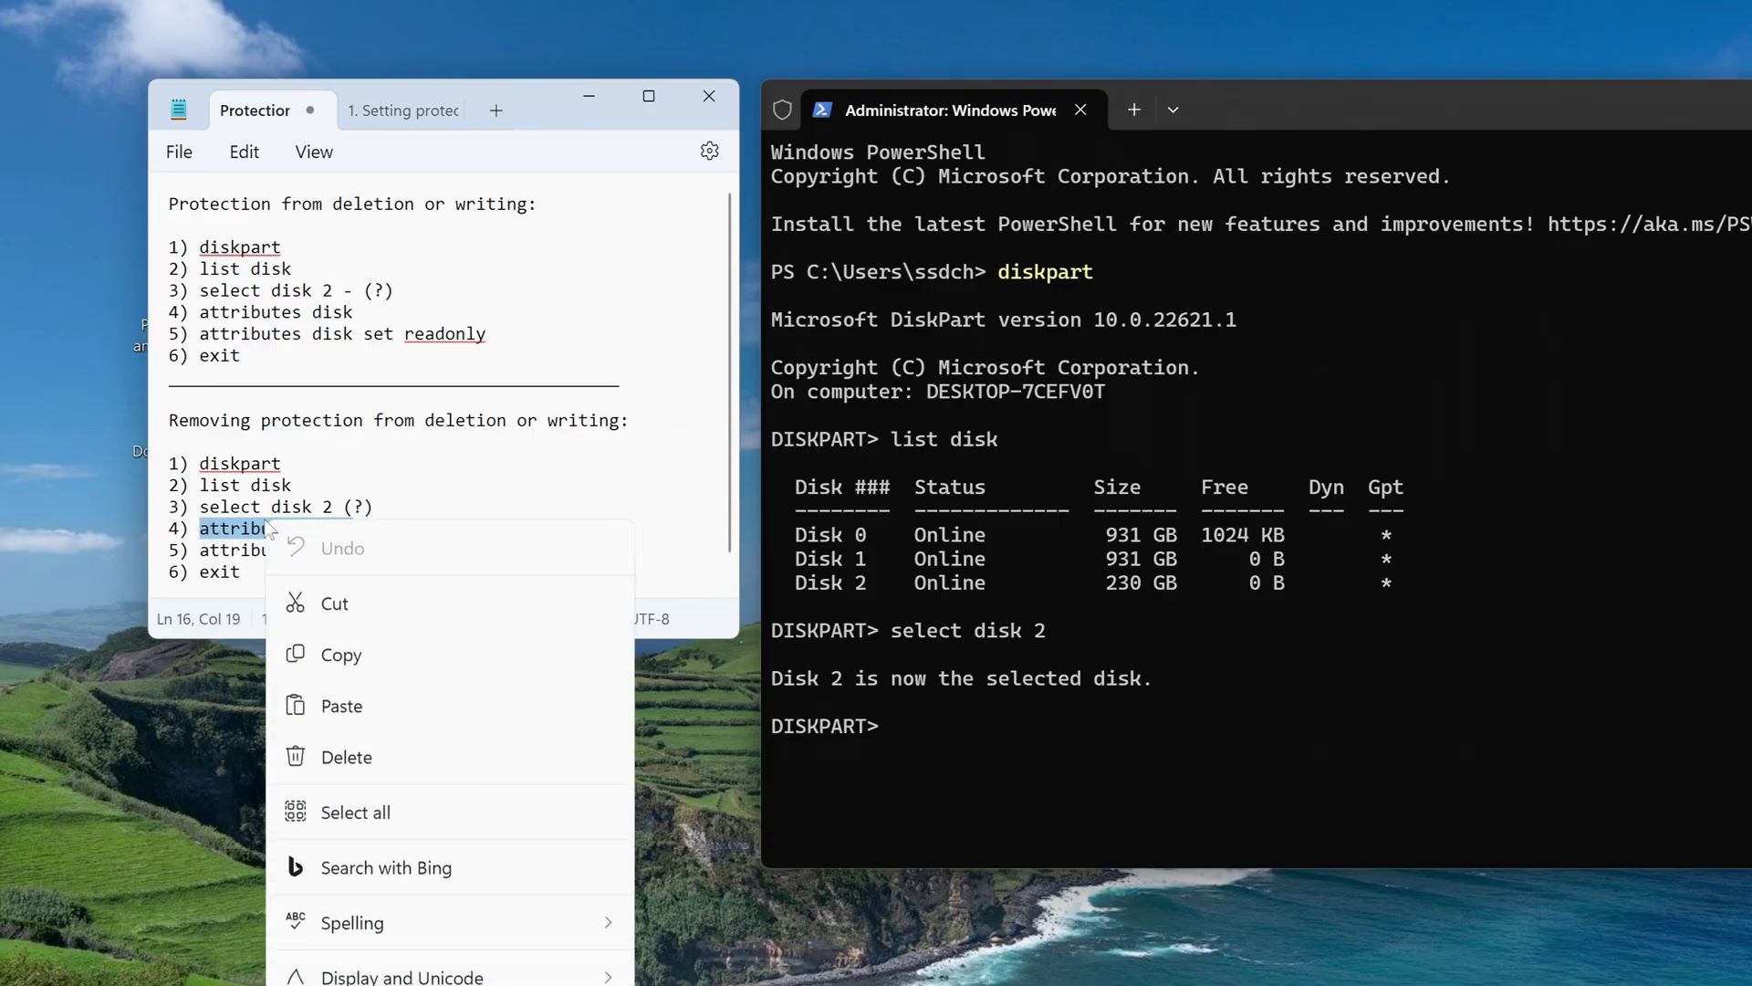
{"action": "left_click", "coordinate": [412, 664]}
{"action": "right_click", "coordinate": [928, 724]}
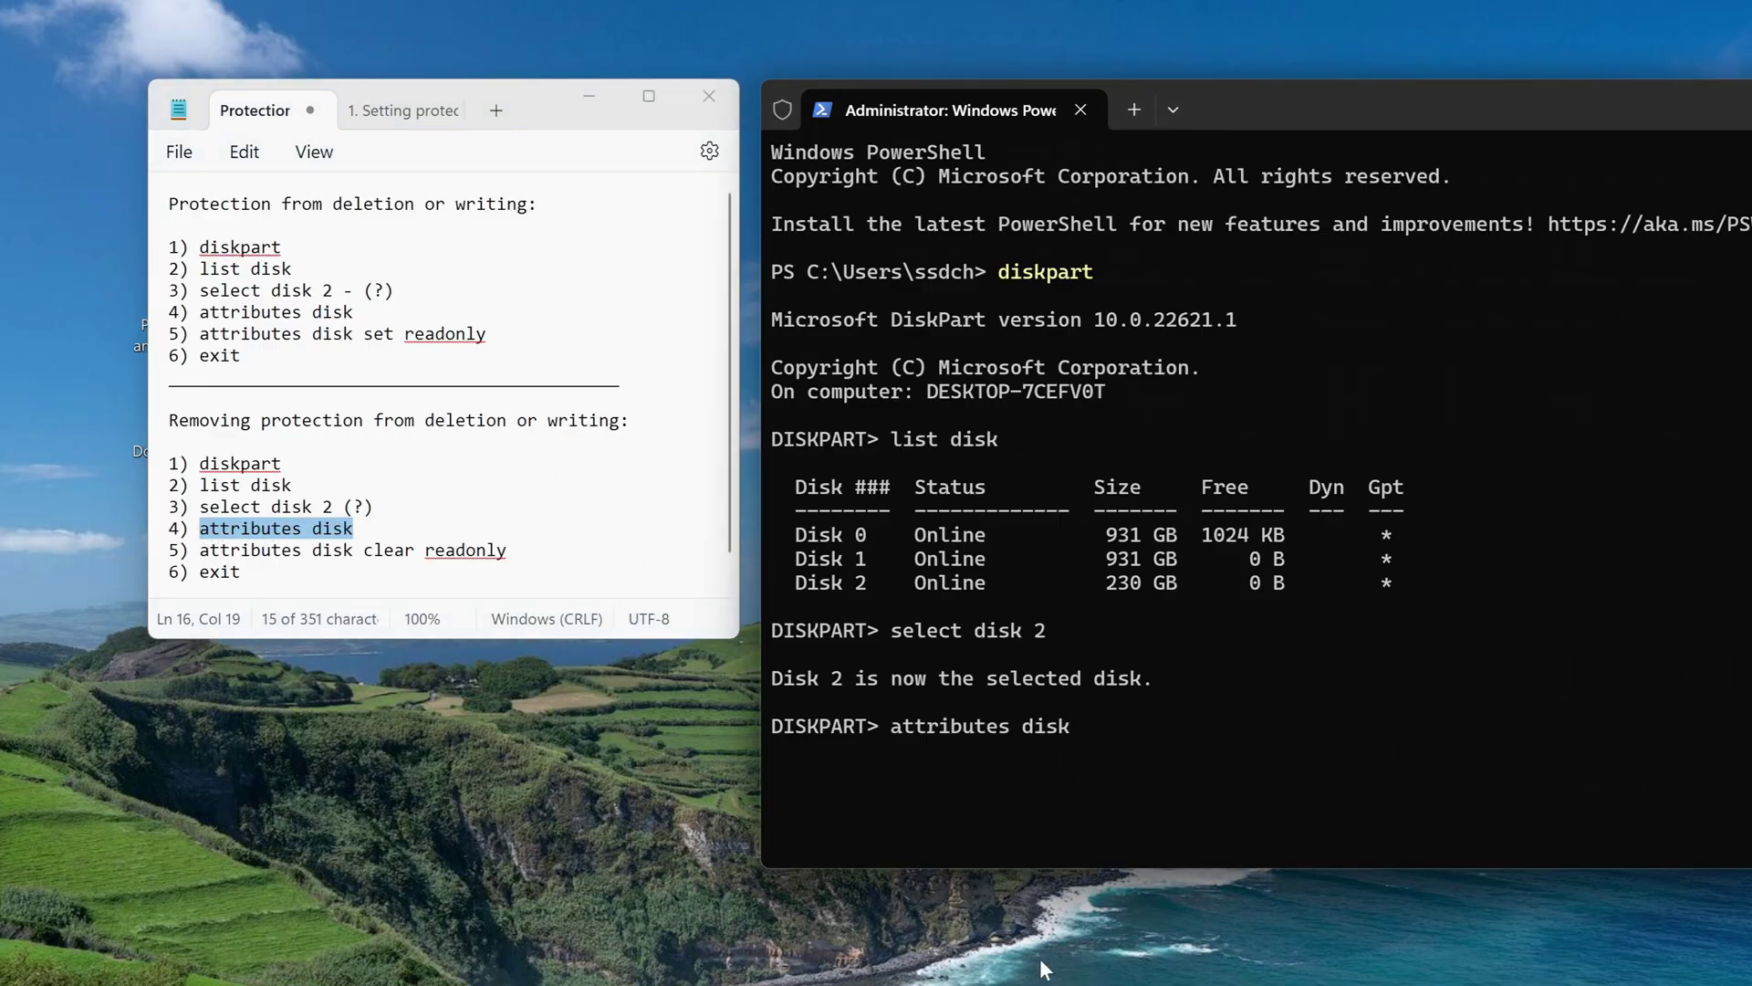
{"action": "key", "text": "Return"}
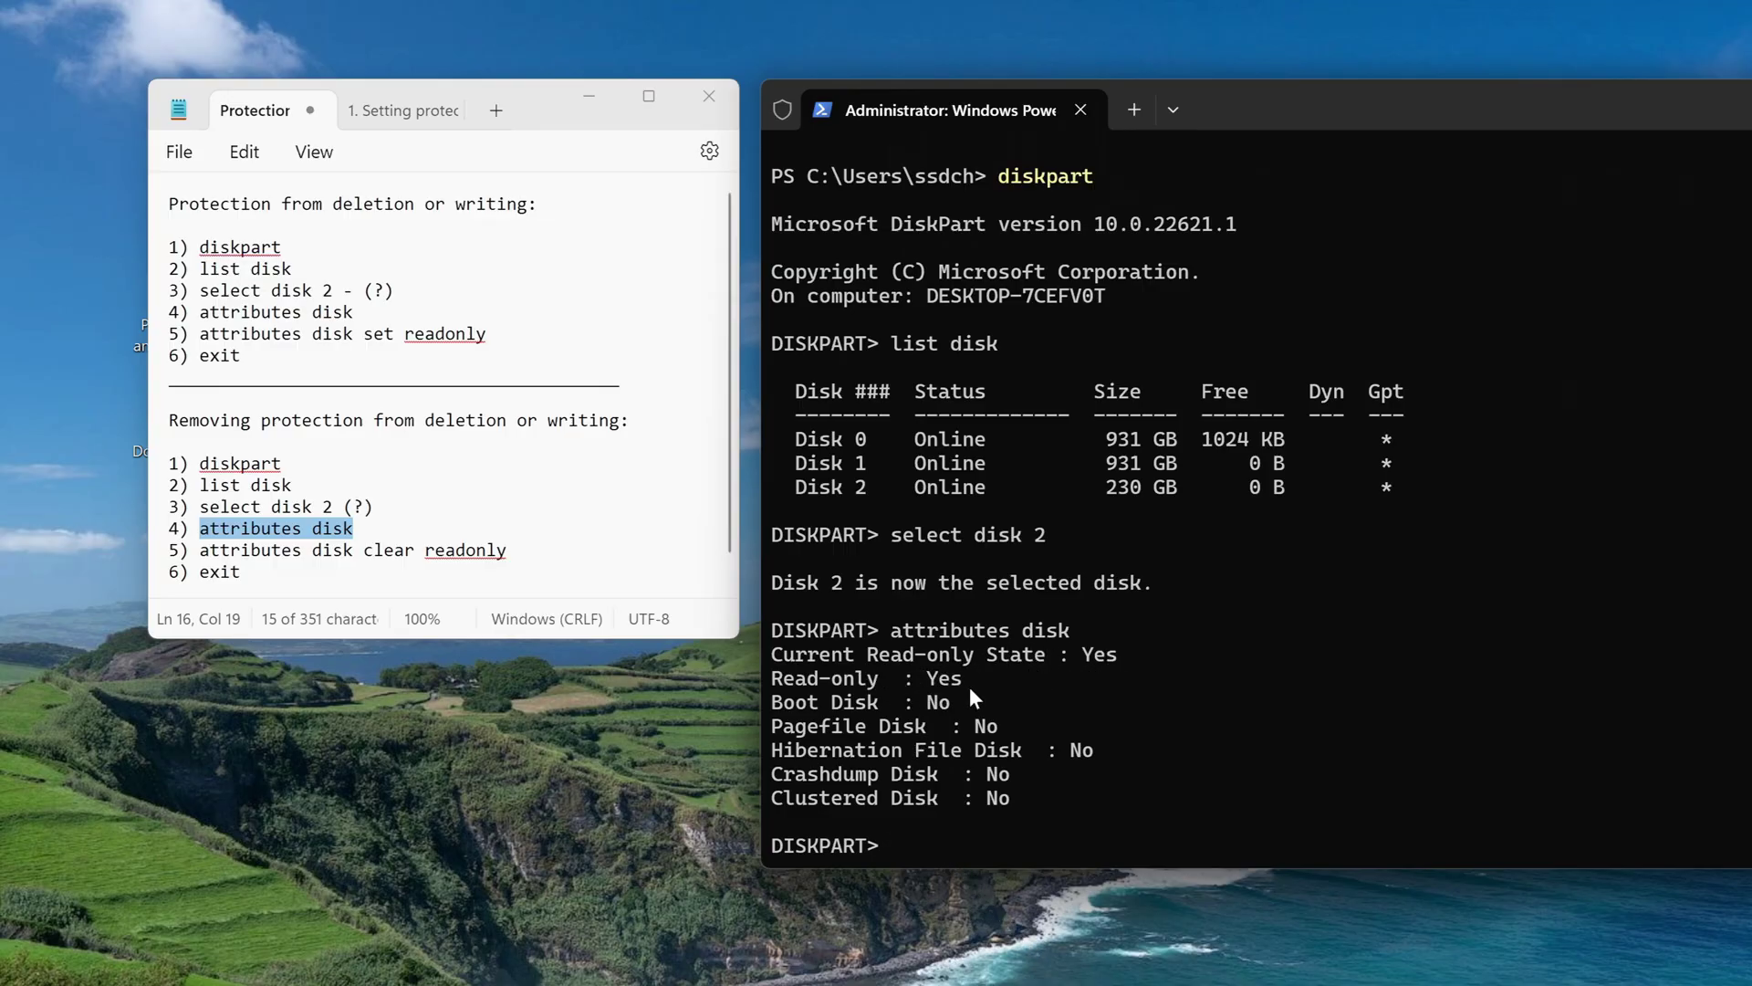
Step: Run 'attributes disk clear readonly' to remove Disk 2's read-only flag
{"action": "left_click", "coordinate": [517, 548]}
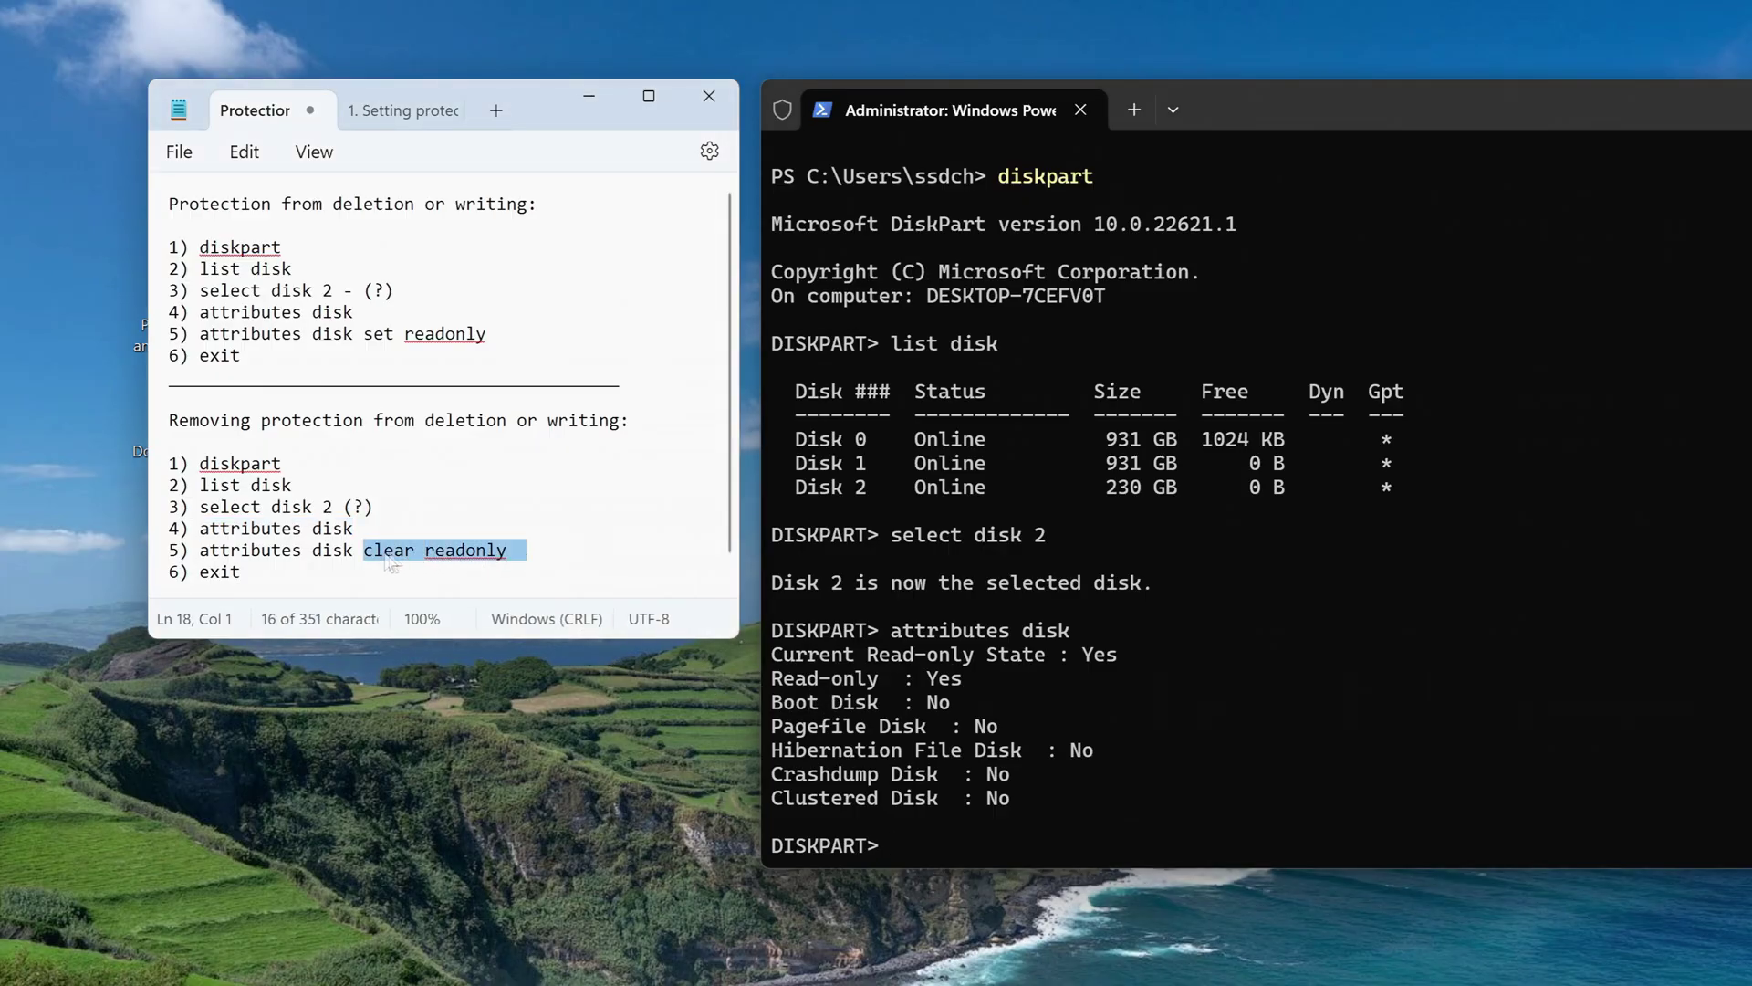
{"action": "left_click_drag", "start_coordinate": [390, 563], "coordinate": [230, 562]}
{"action": "right_click", "coordinate": [260, 558]}
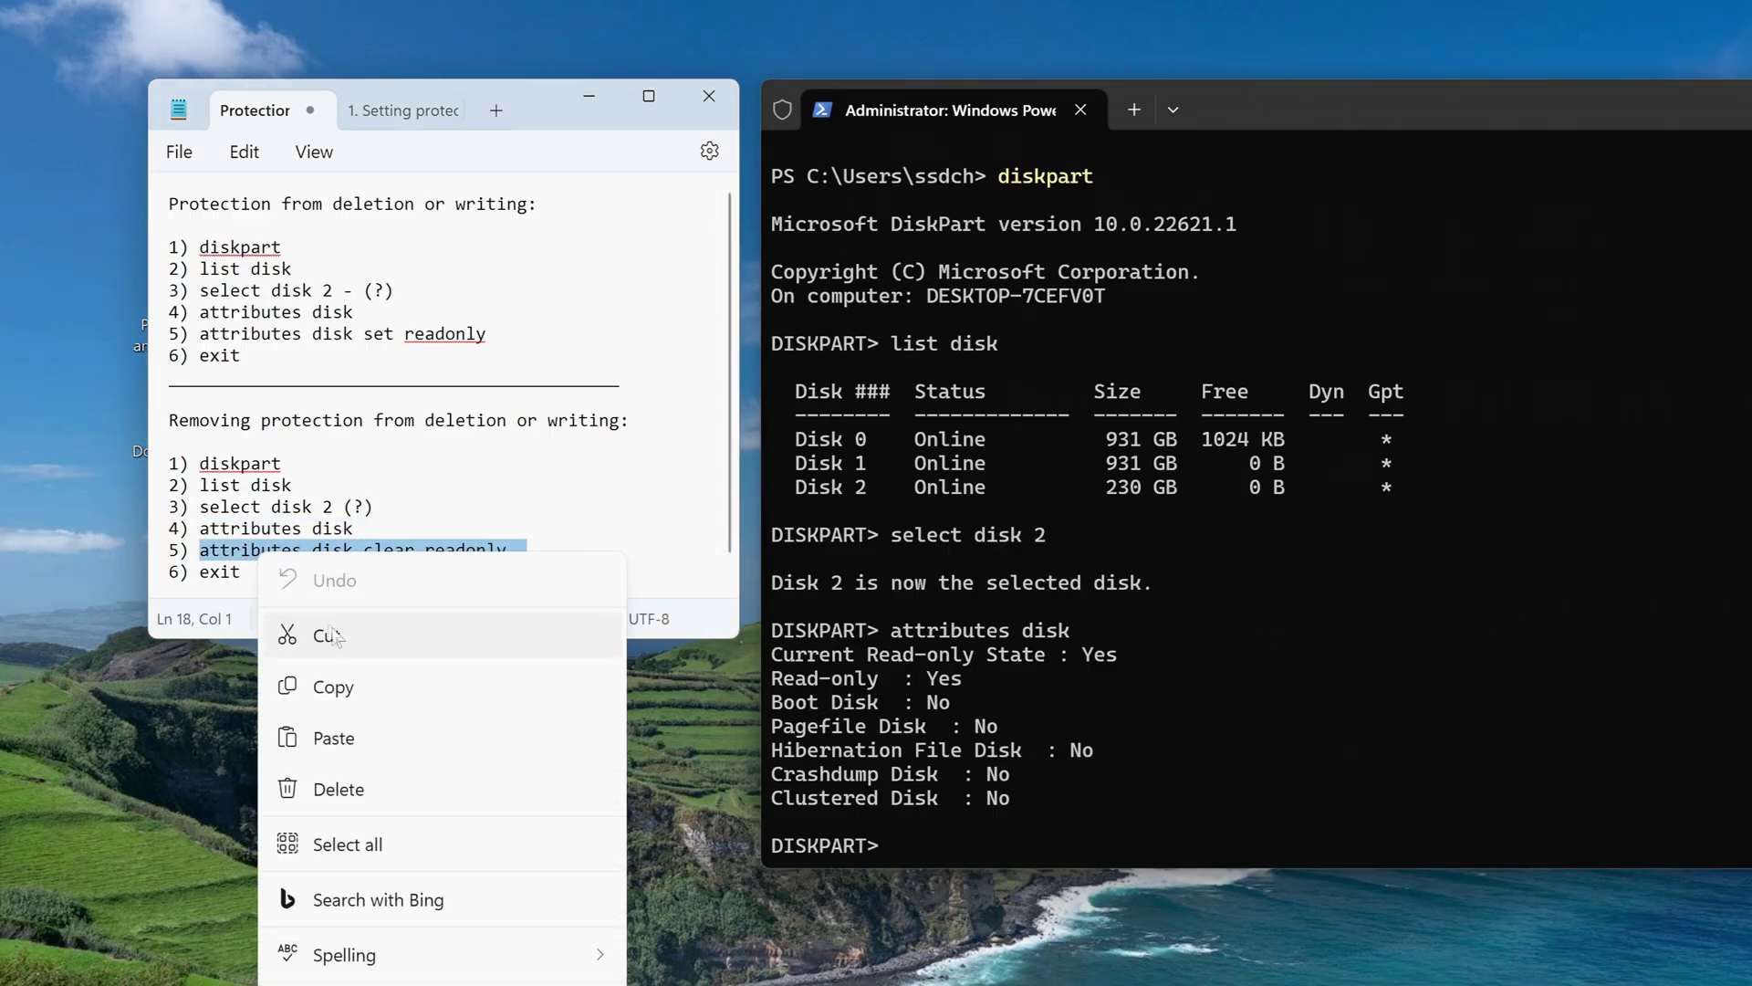
{"action": "left_click", "coordinate": [392, 688]}
{"action": "right_click", "coordinate": [874, 811]}
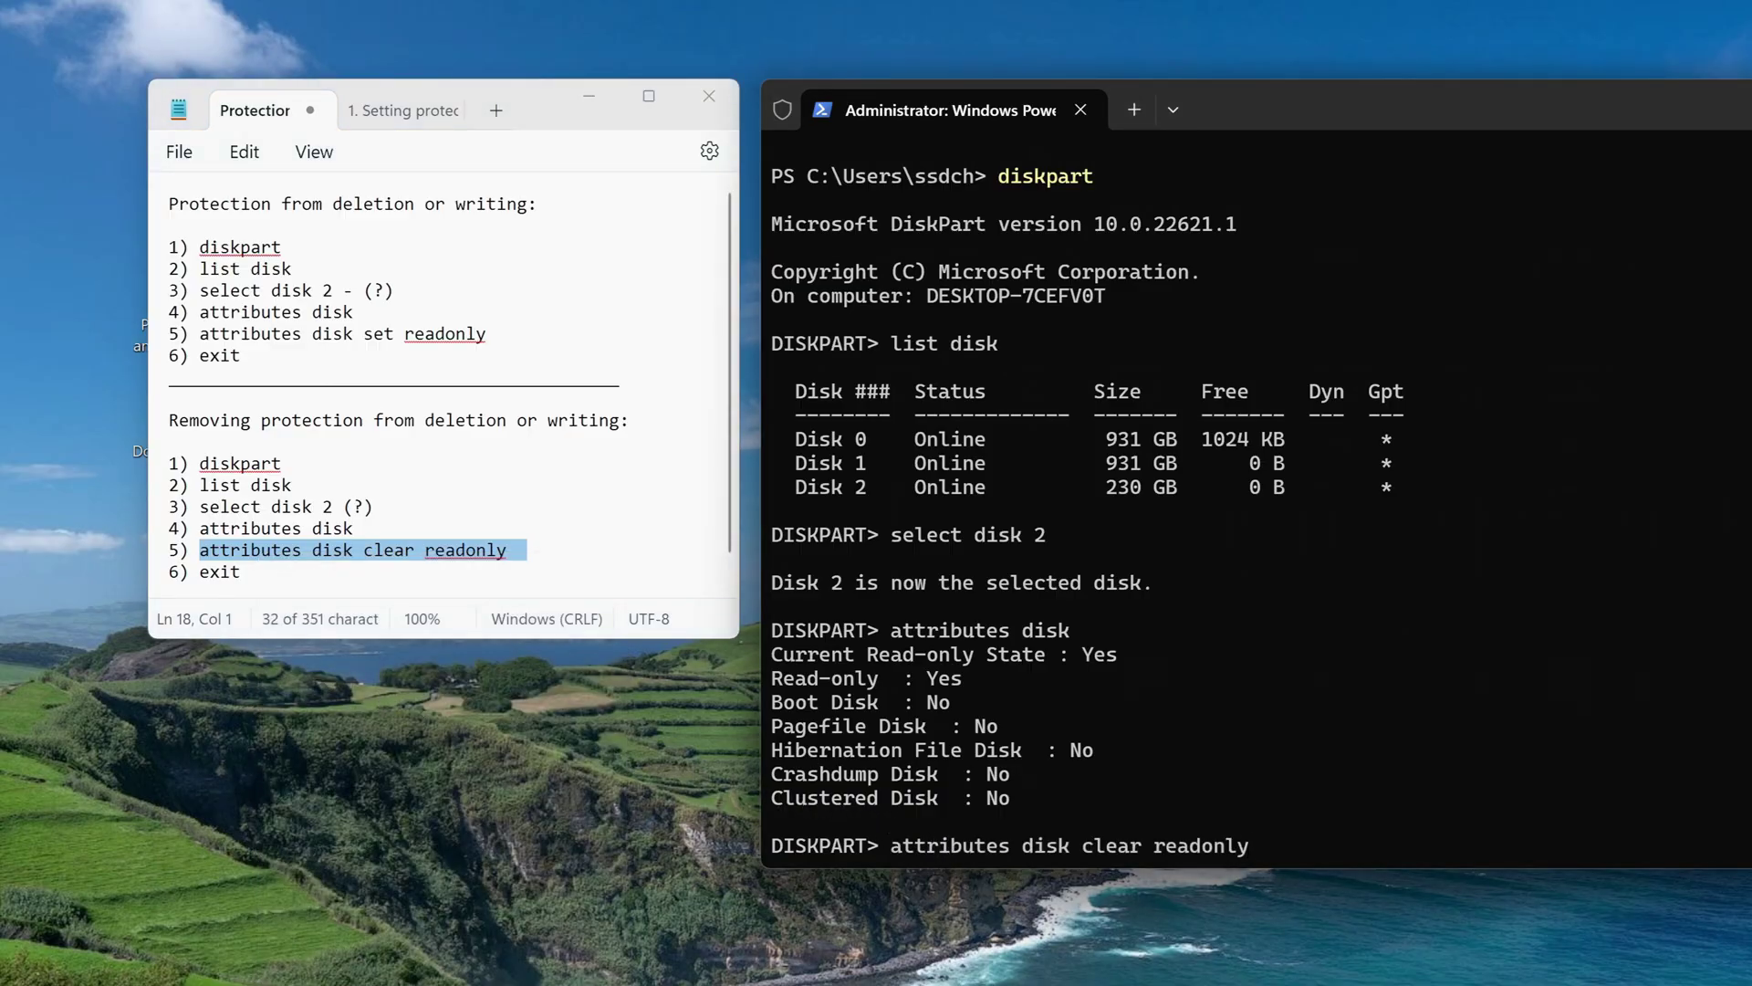
{"action": "key", "text": "Return"}
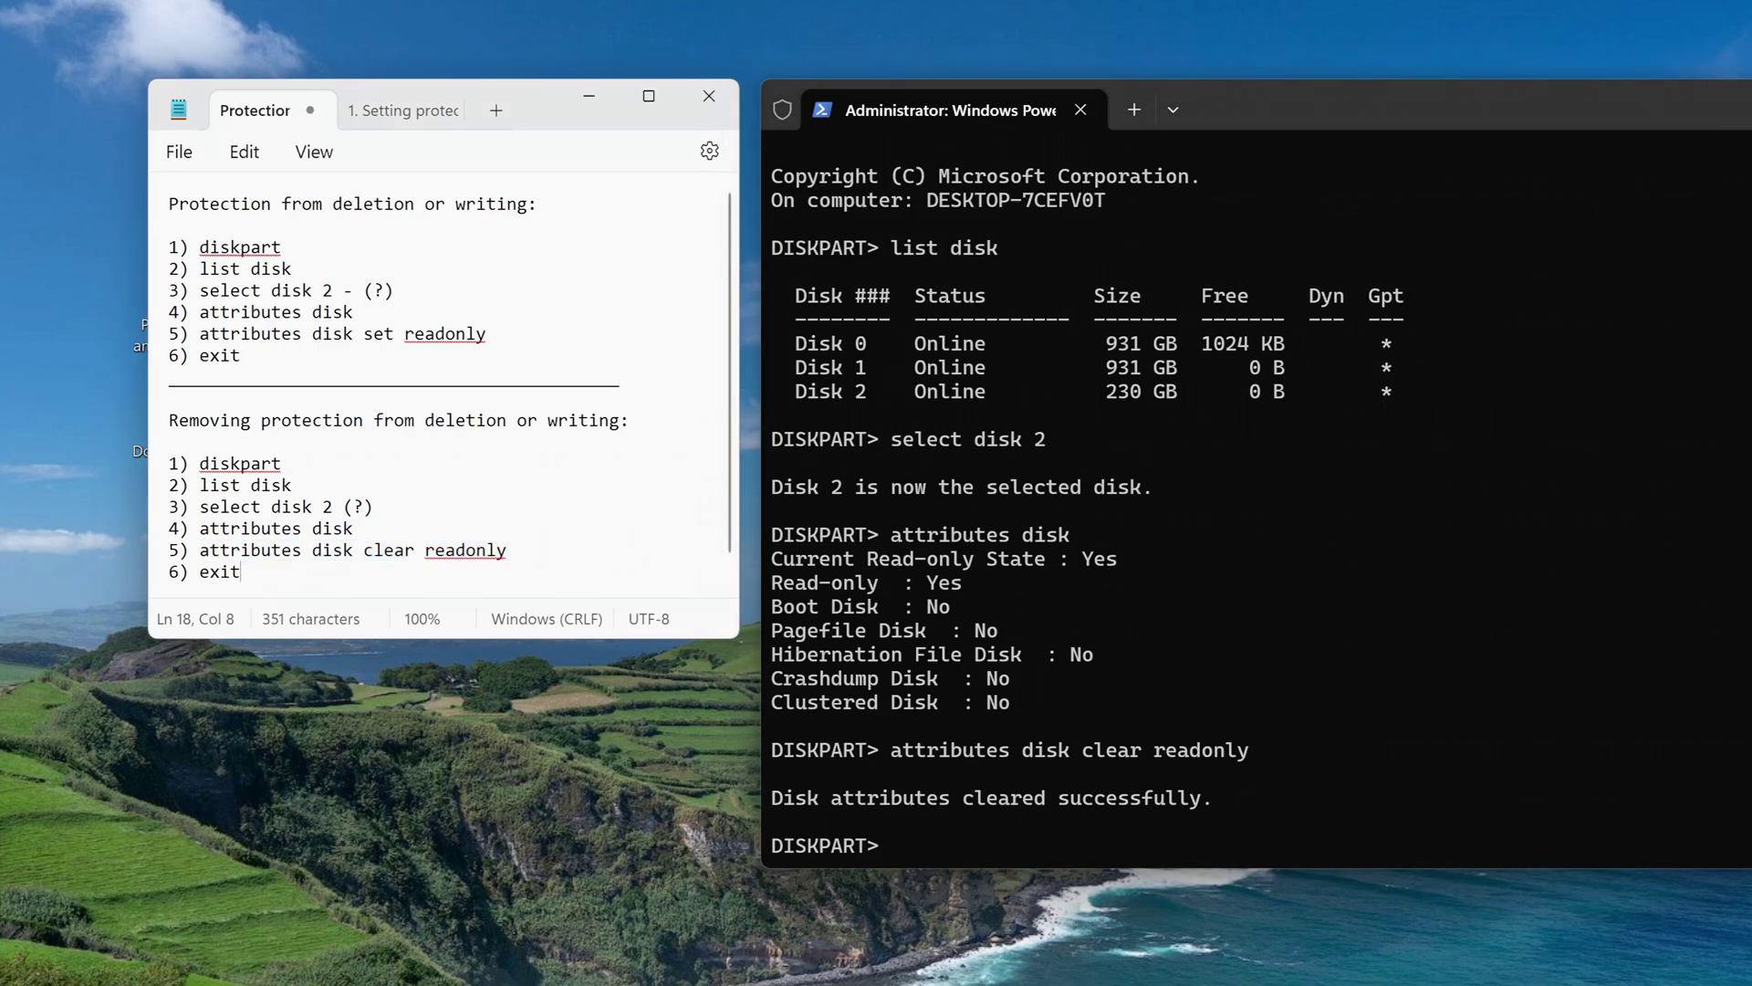
Step: Run 'exit' to leave DiskPart and return to the PowerShell prompt
{"action": "left_click", "coordinate": [249, 577]}
{"action": "double_click", "coordinate": [219, 572]}
{"action": "right_click", "coordinate": [205, 578]}
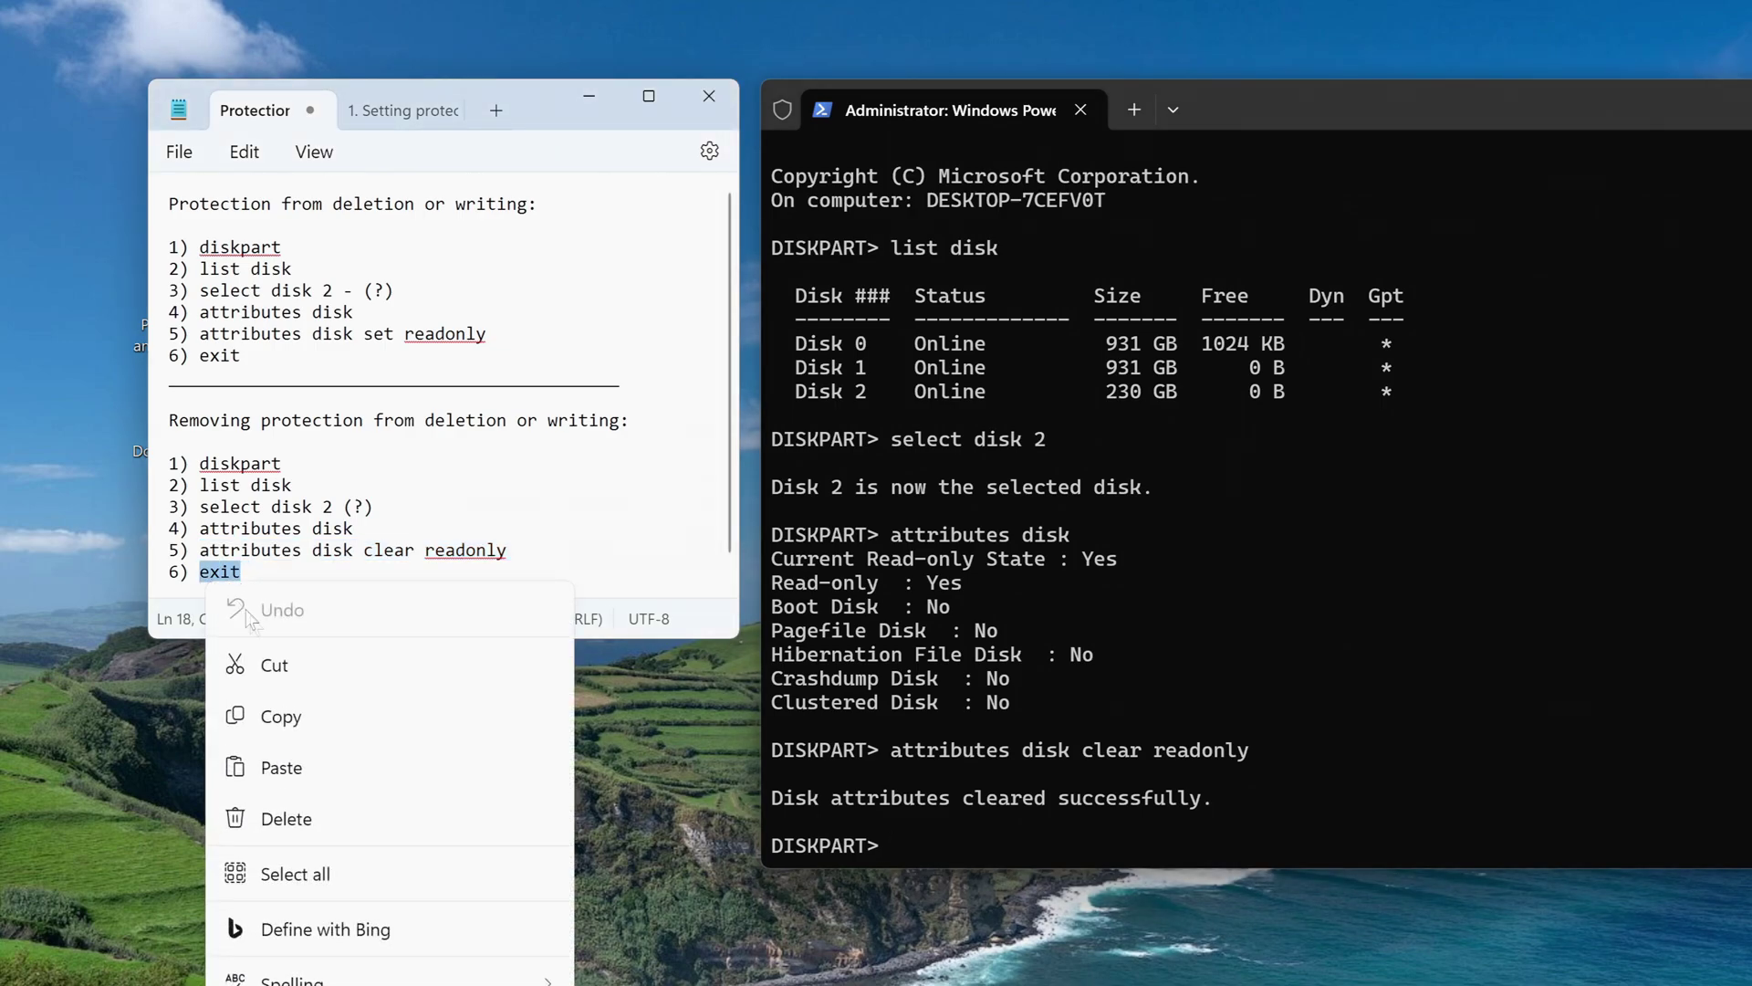
{"action": "left_click", "coordinate": [332, 721]}
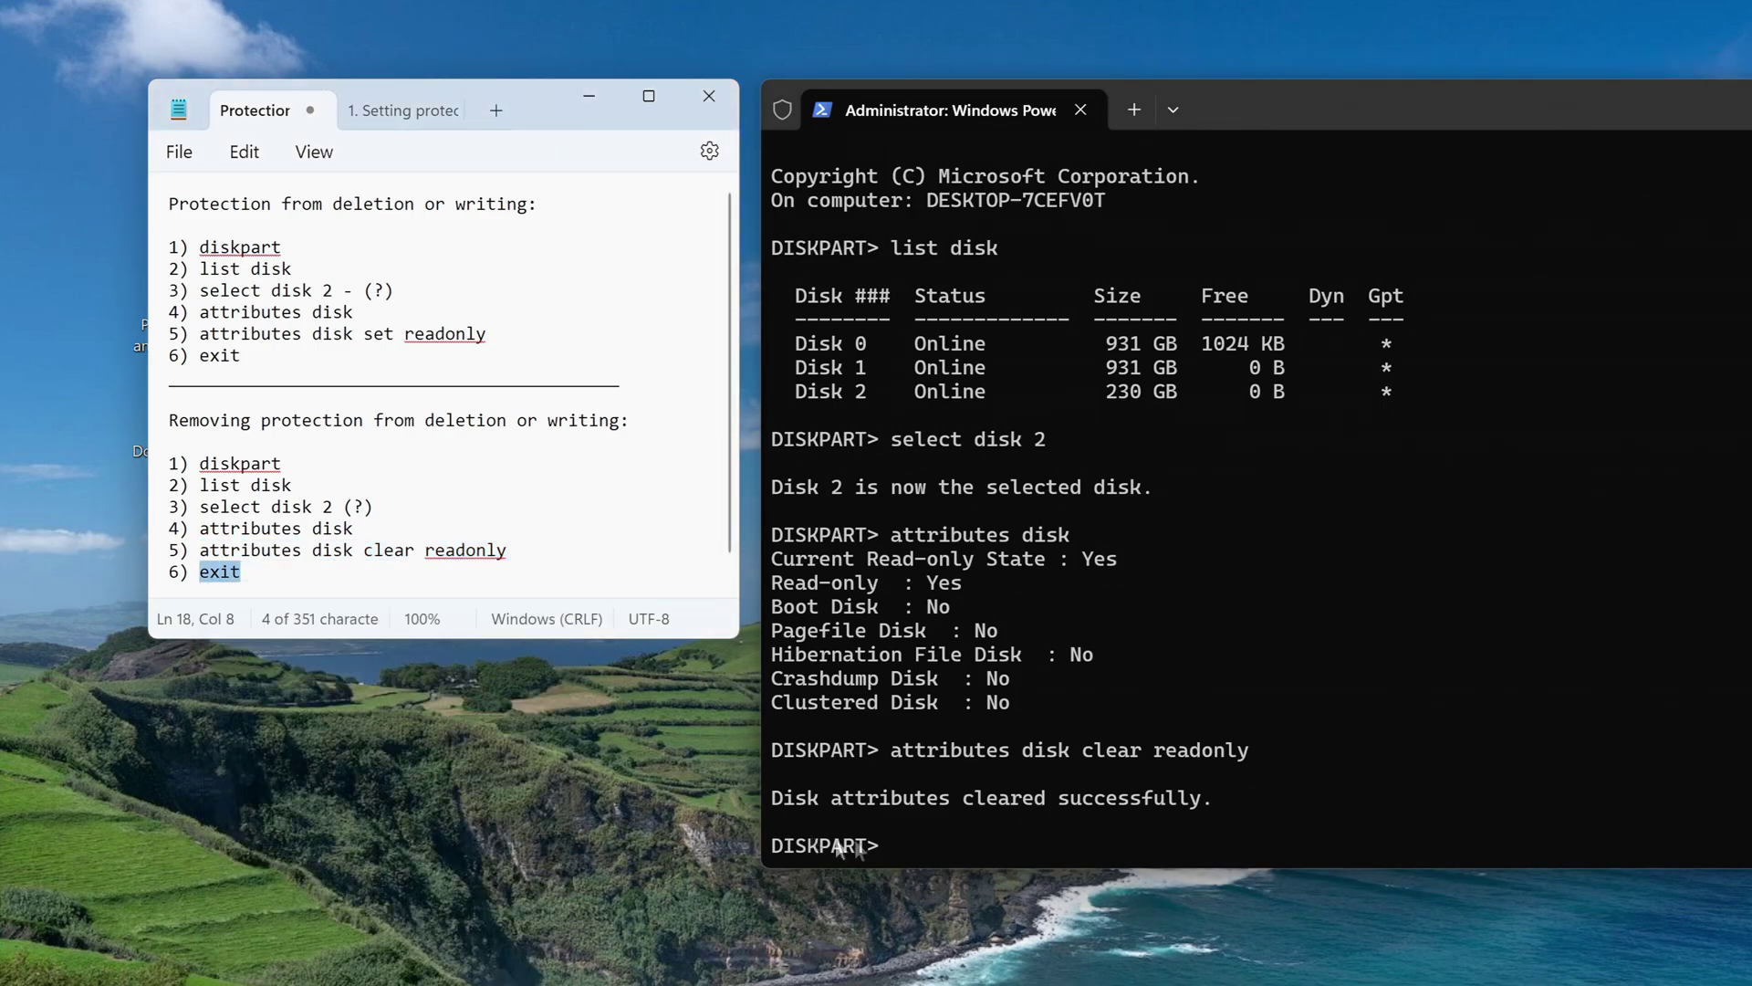
{"action": "right_click", "coordinate": [961, 860]}
{"action": "key", "text": "Return"}
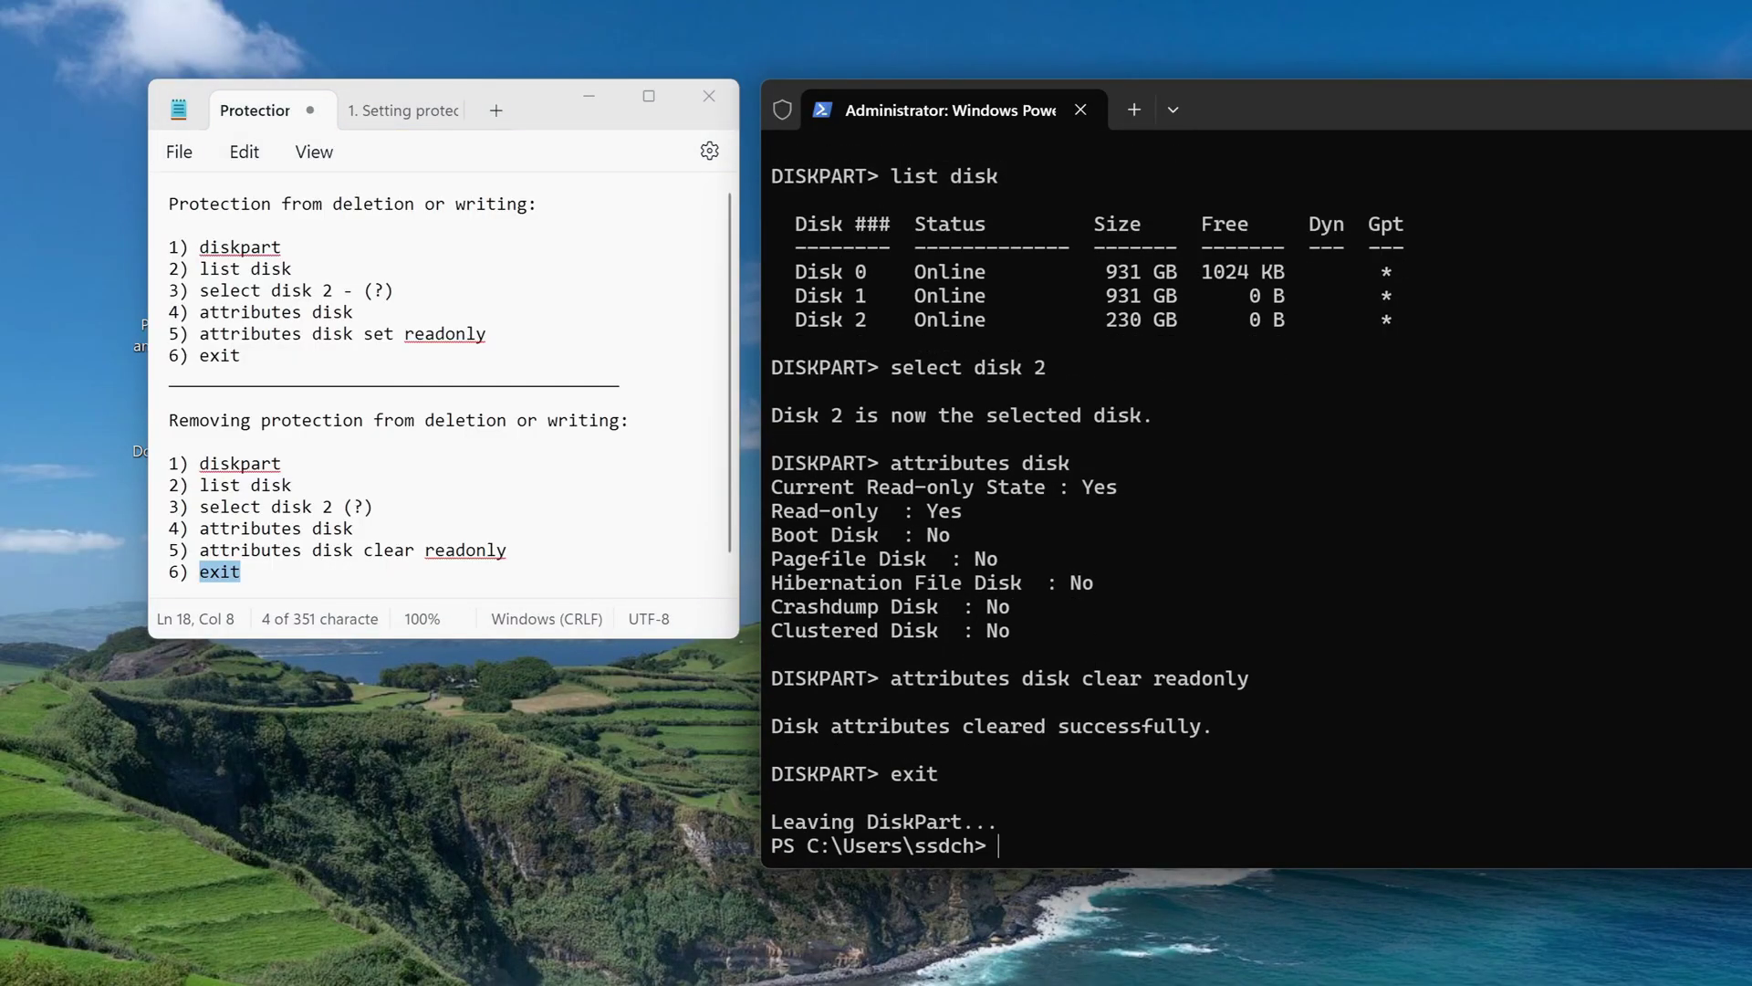
Step: Close the PowerShell terminal and the notes window
{"action": "left_click_drag", "start_coordinate": [1637, 109], "coordinate": [1068, 303]}
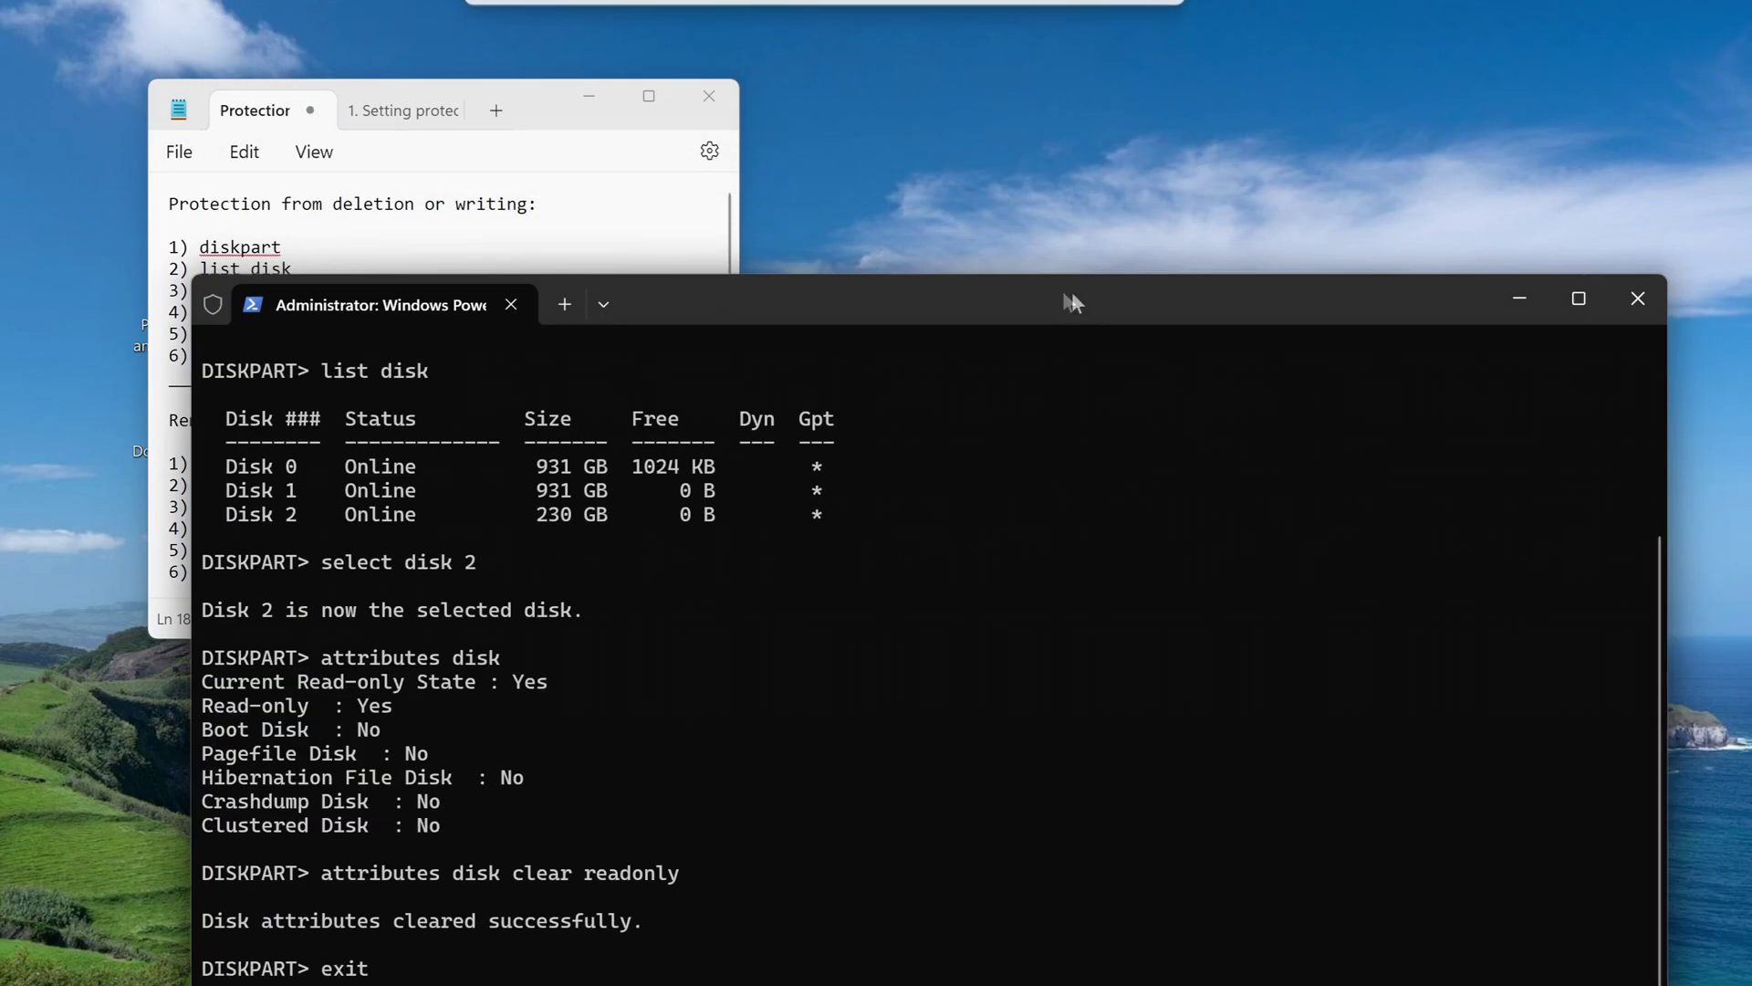
{"action": "left_click", "coordinate": [1636, 300]}
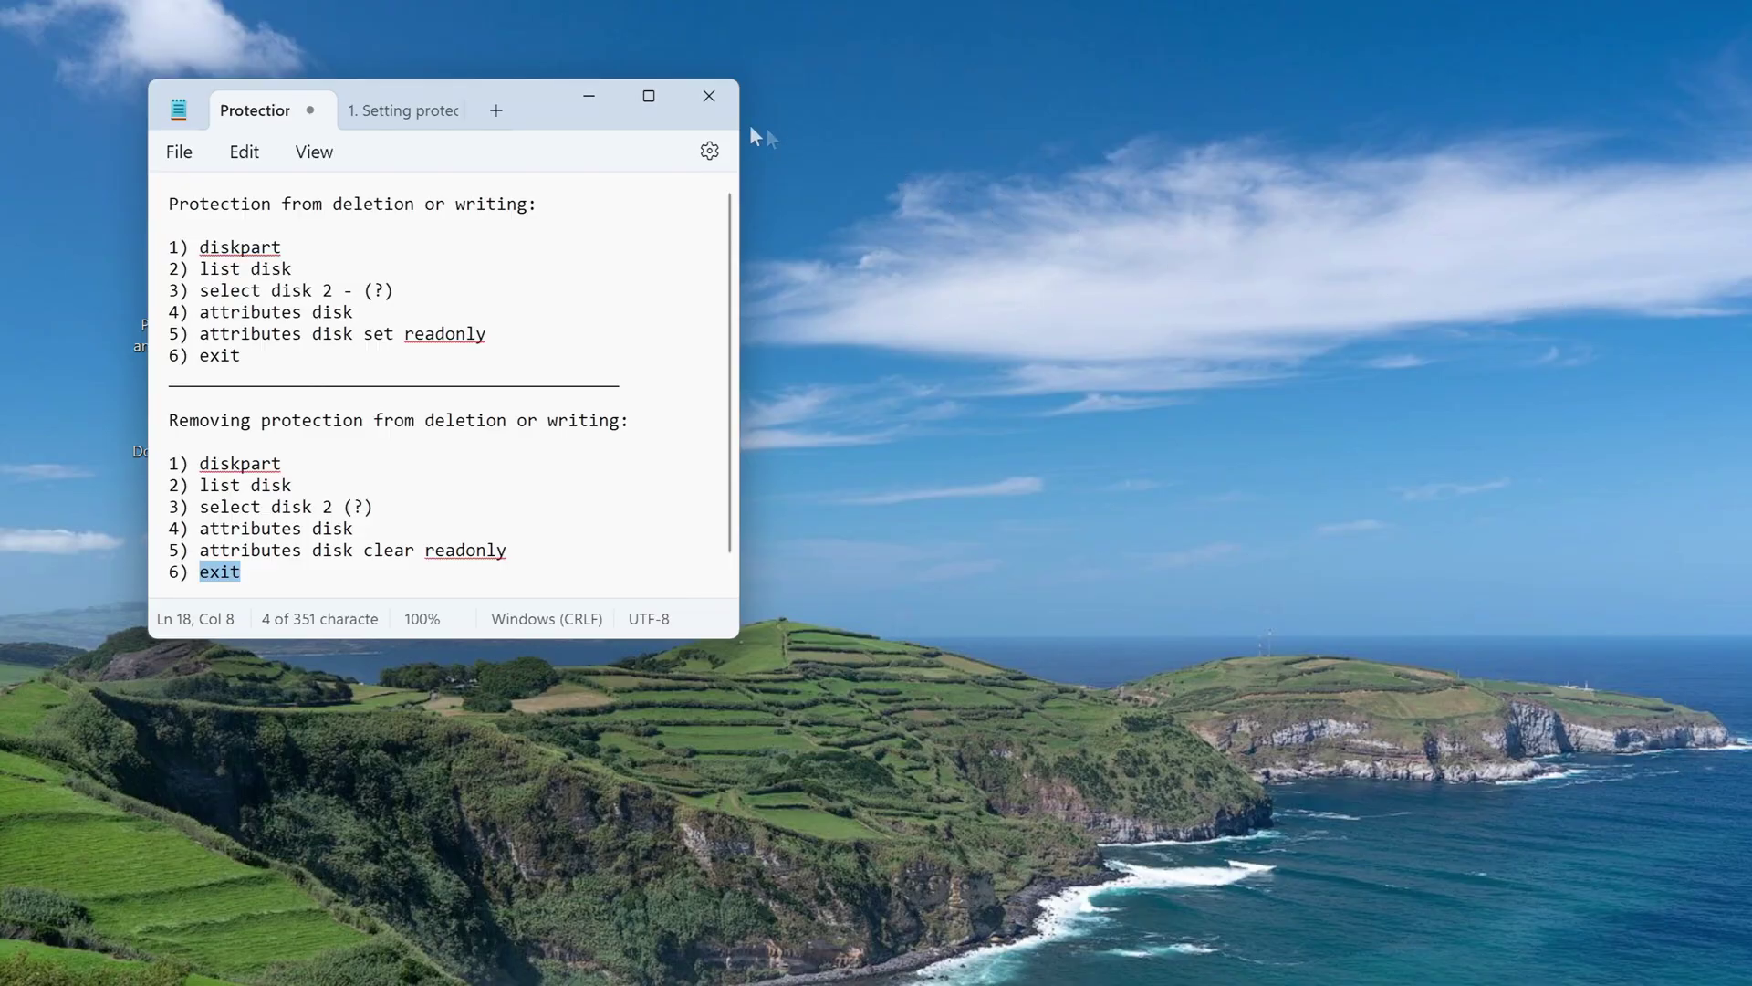
{"action": "left_click", "coordinate": [710, 95]}
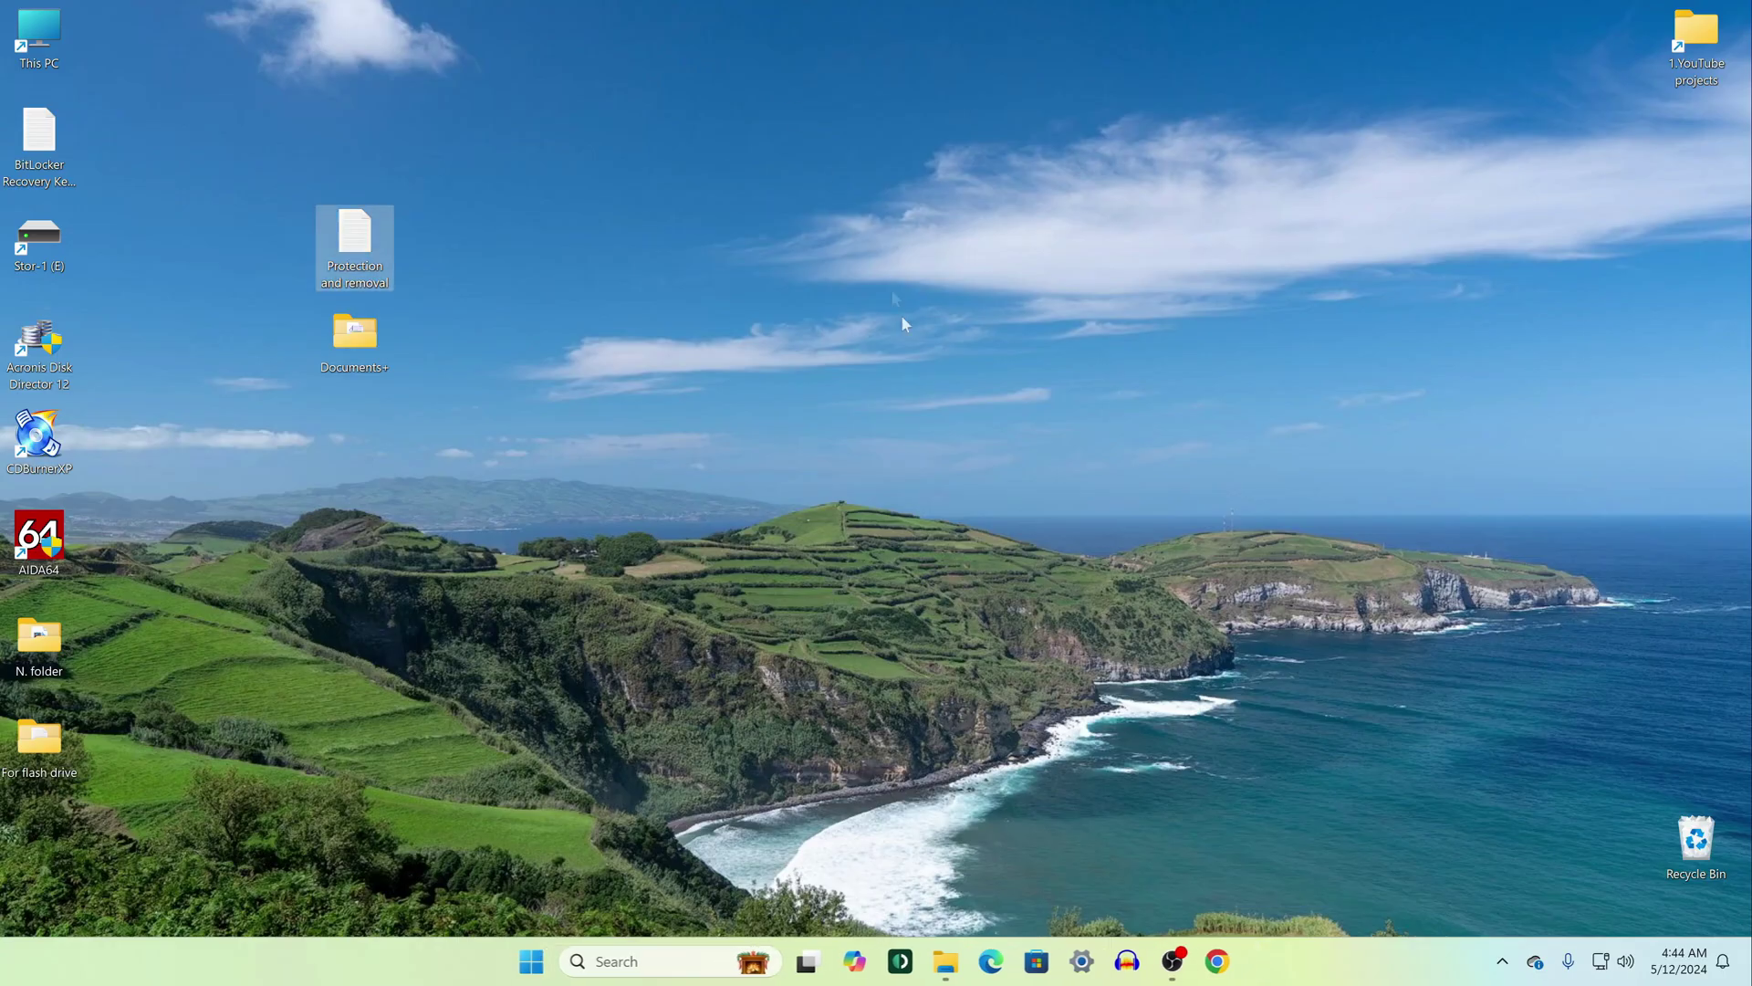
Step: Copy Documents+ from the desktop into Local Disk (D:), then go back to This PC
{"action": "left_click", "coordinate": [941, 967]}
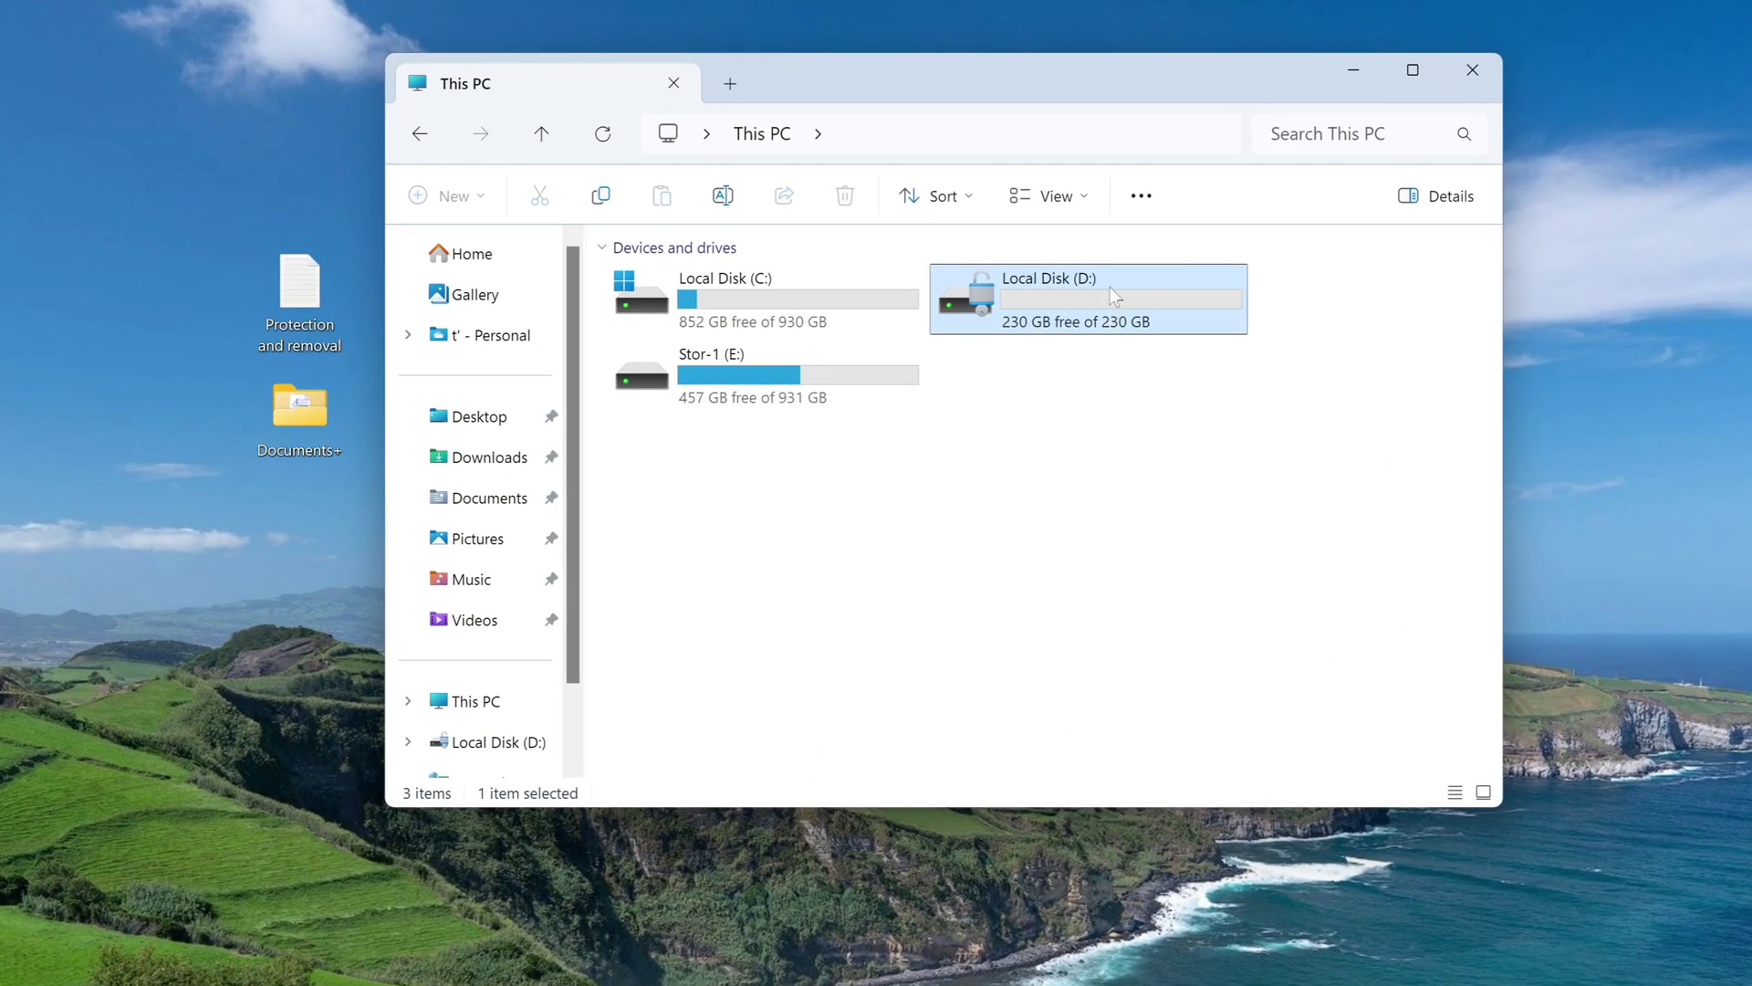
{"action": "double_click", "coordinate": [1111, 287]}
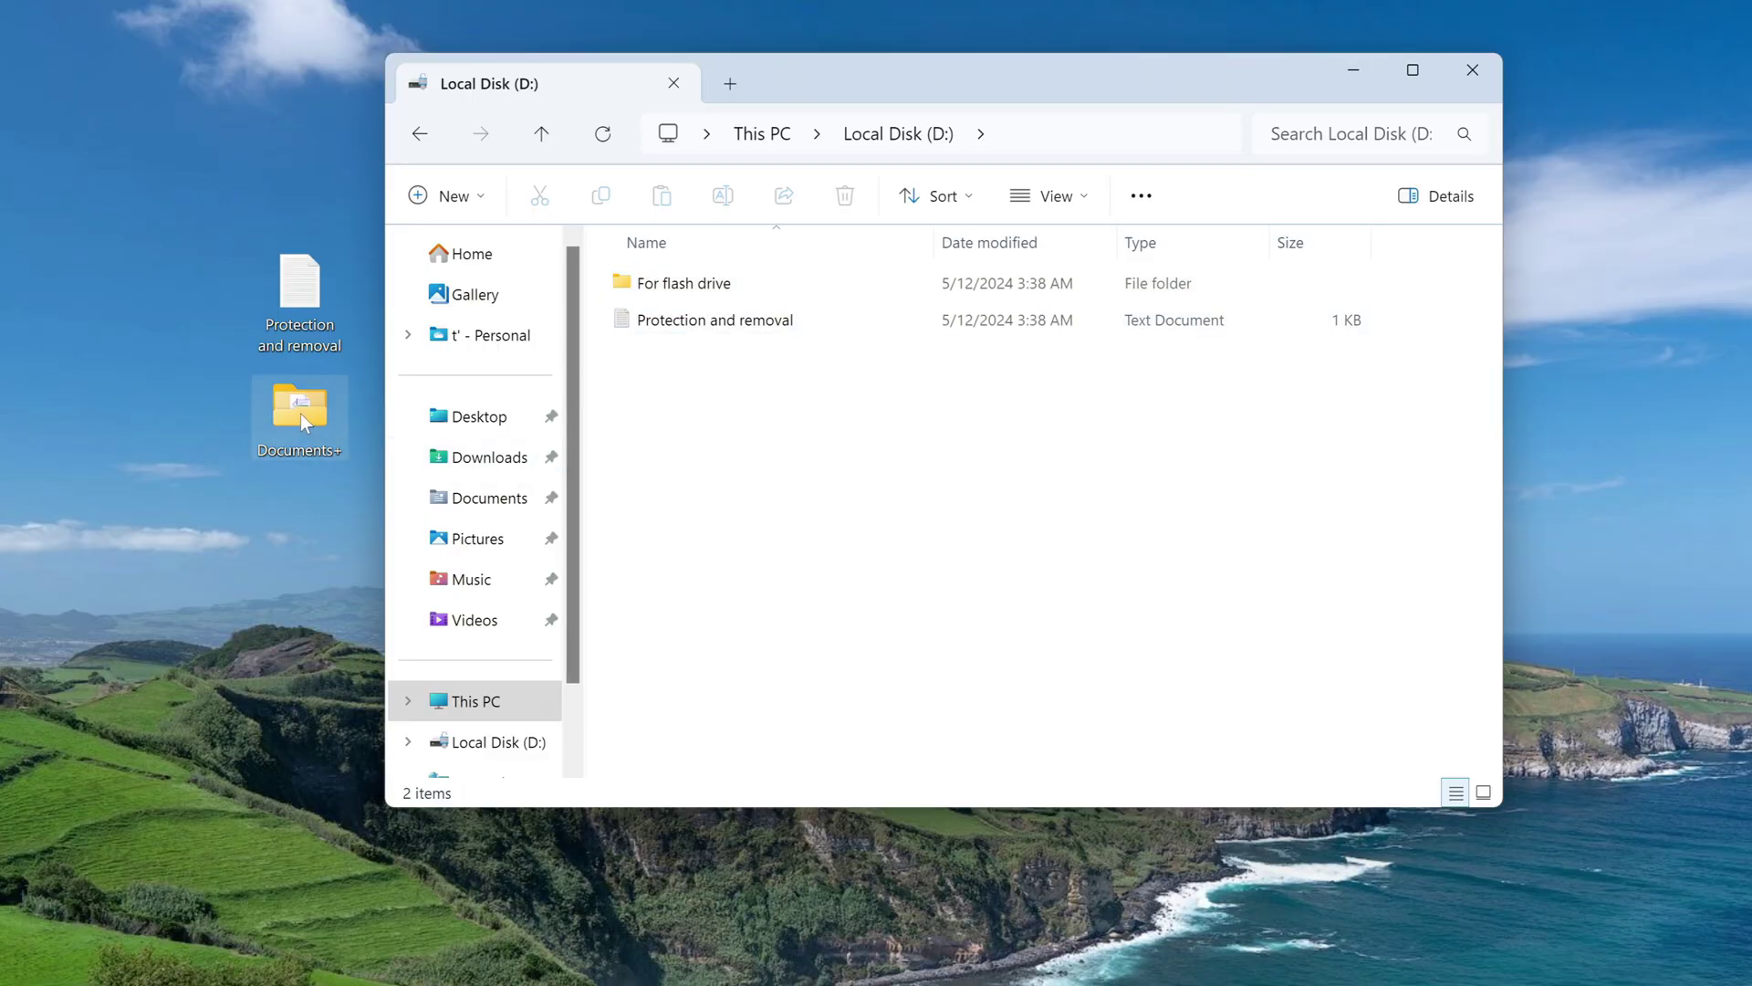
{"action": "left_click_drag", "start_coordinate": [299, 413], "coordinate": [851, 532]}
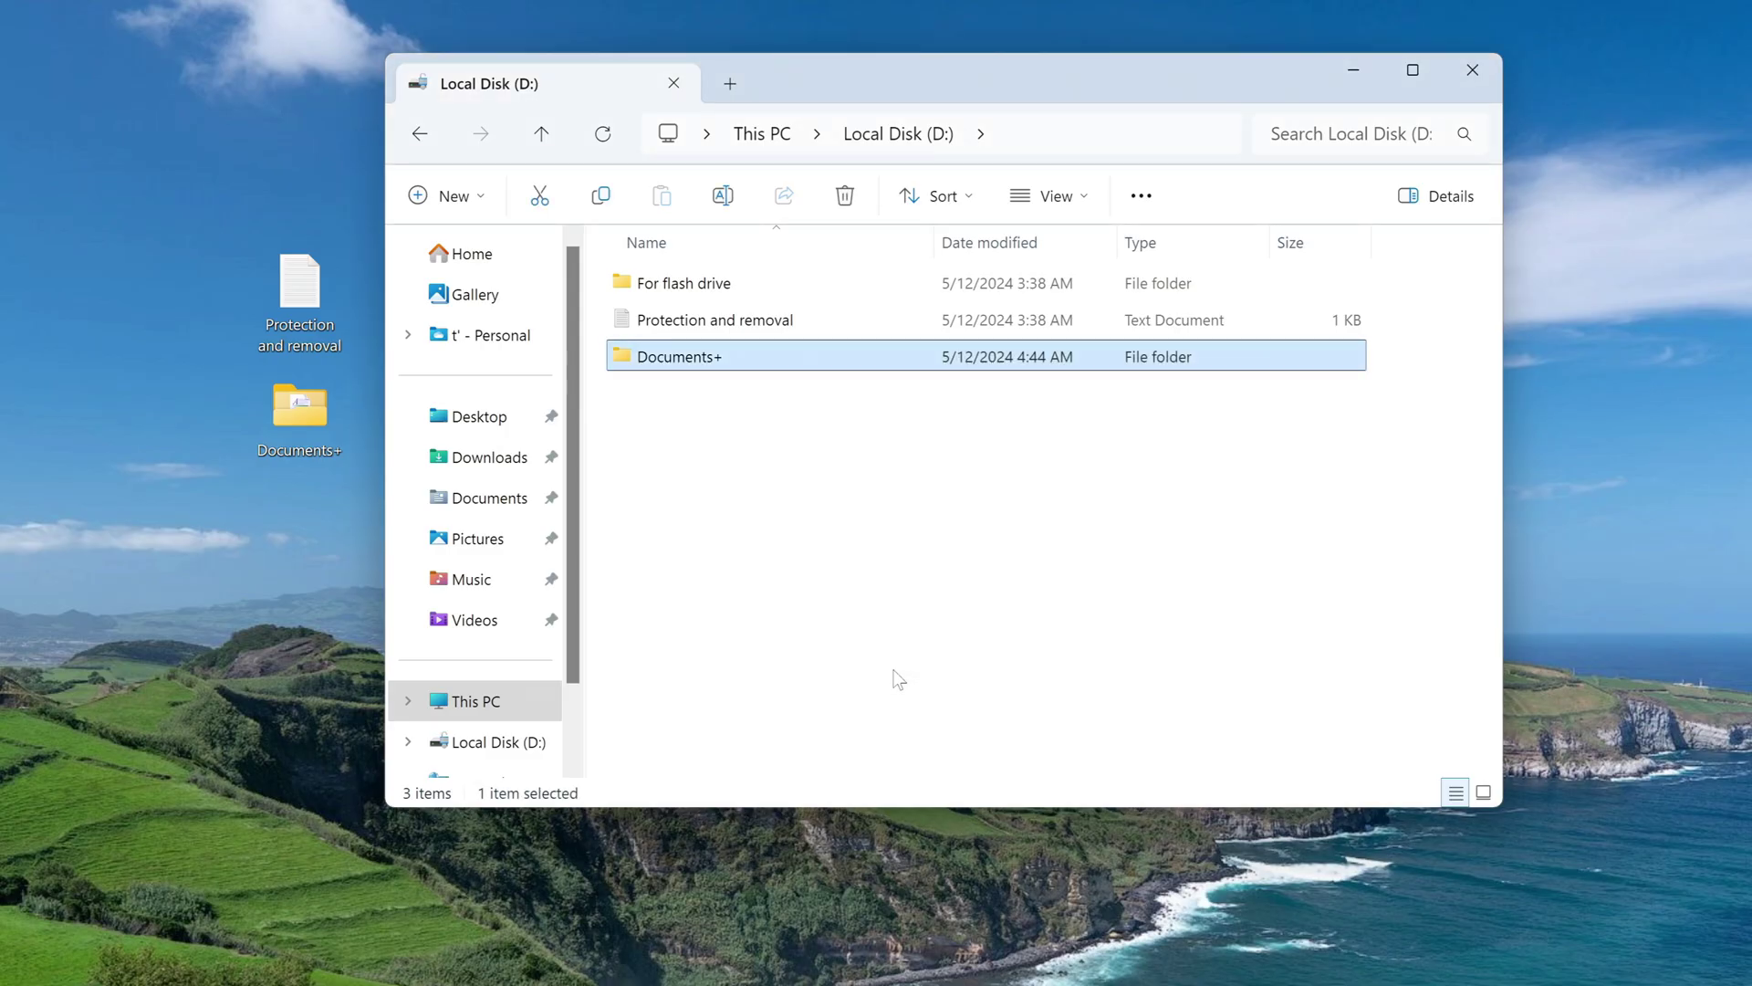
{"action": "left_click", "coordinate": [541, 132]}
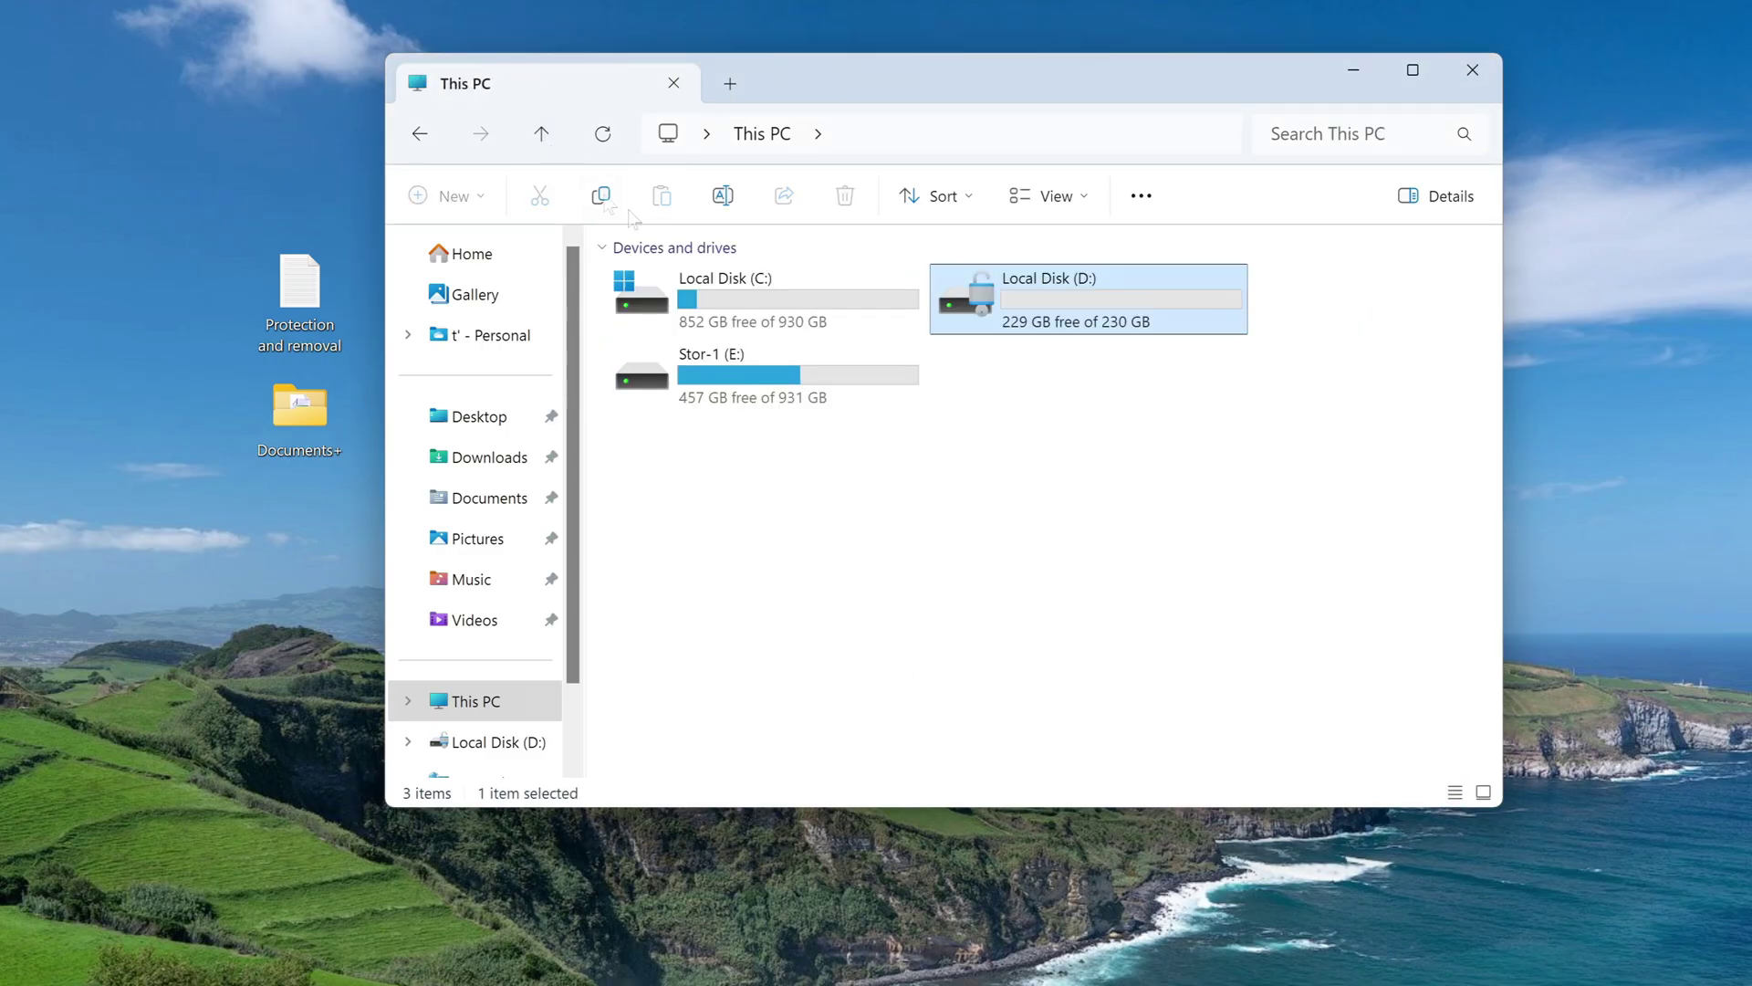
Step: Format Local Disk (D:), accept the data-erase warning, and open it to see it empty
{"action": "right_click", "coordinate": [1070, 296]}
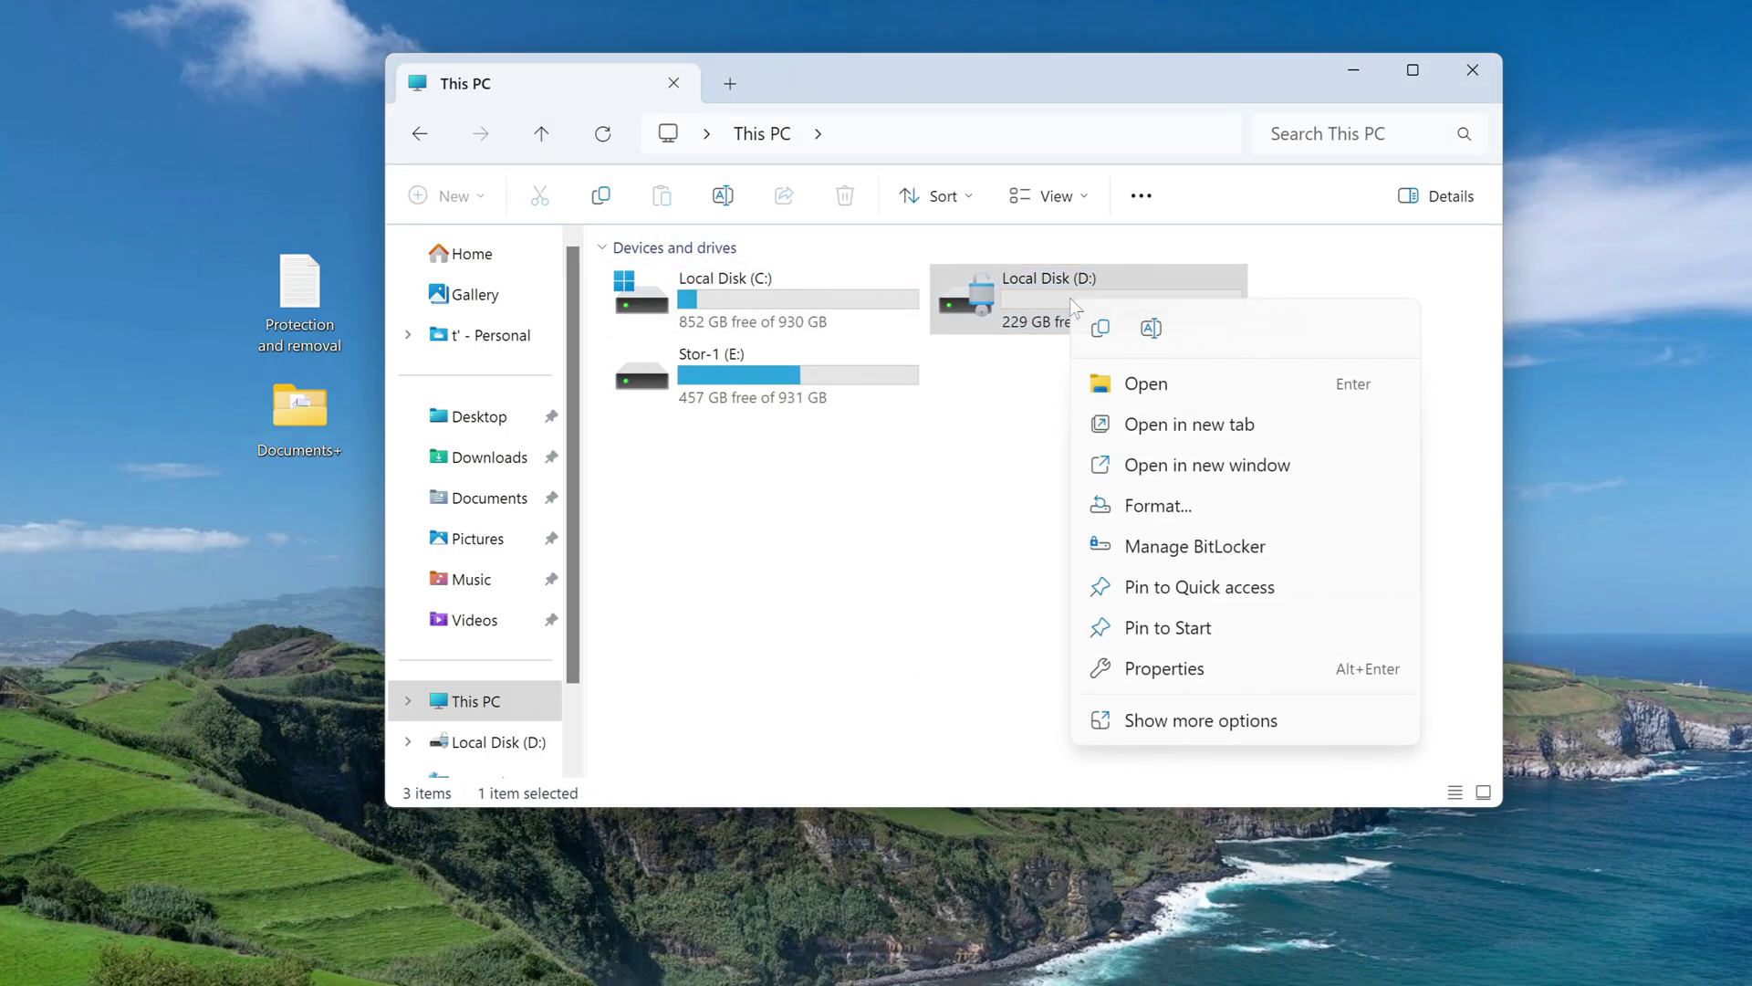
{"action": "left_click", "coordinate": [1205, 518]}
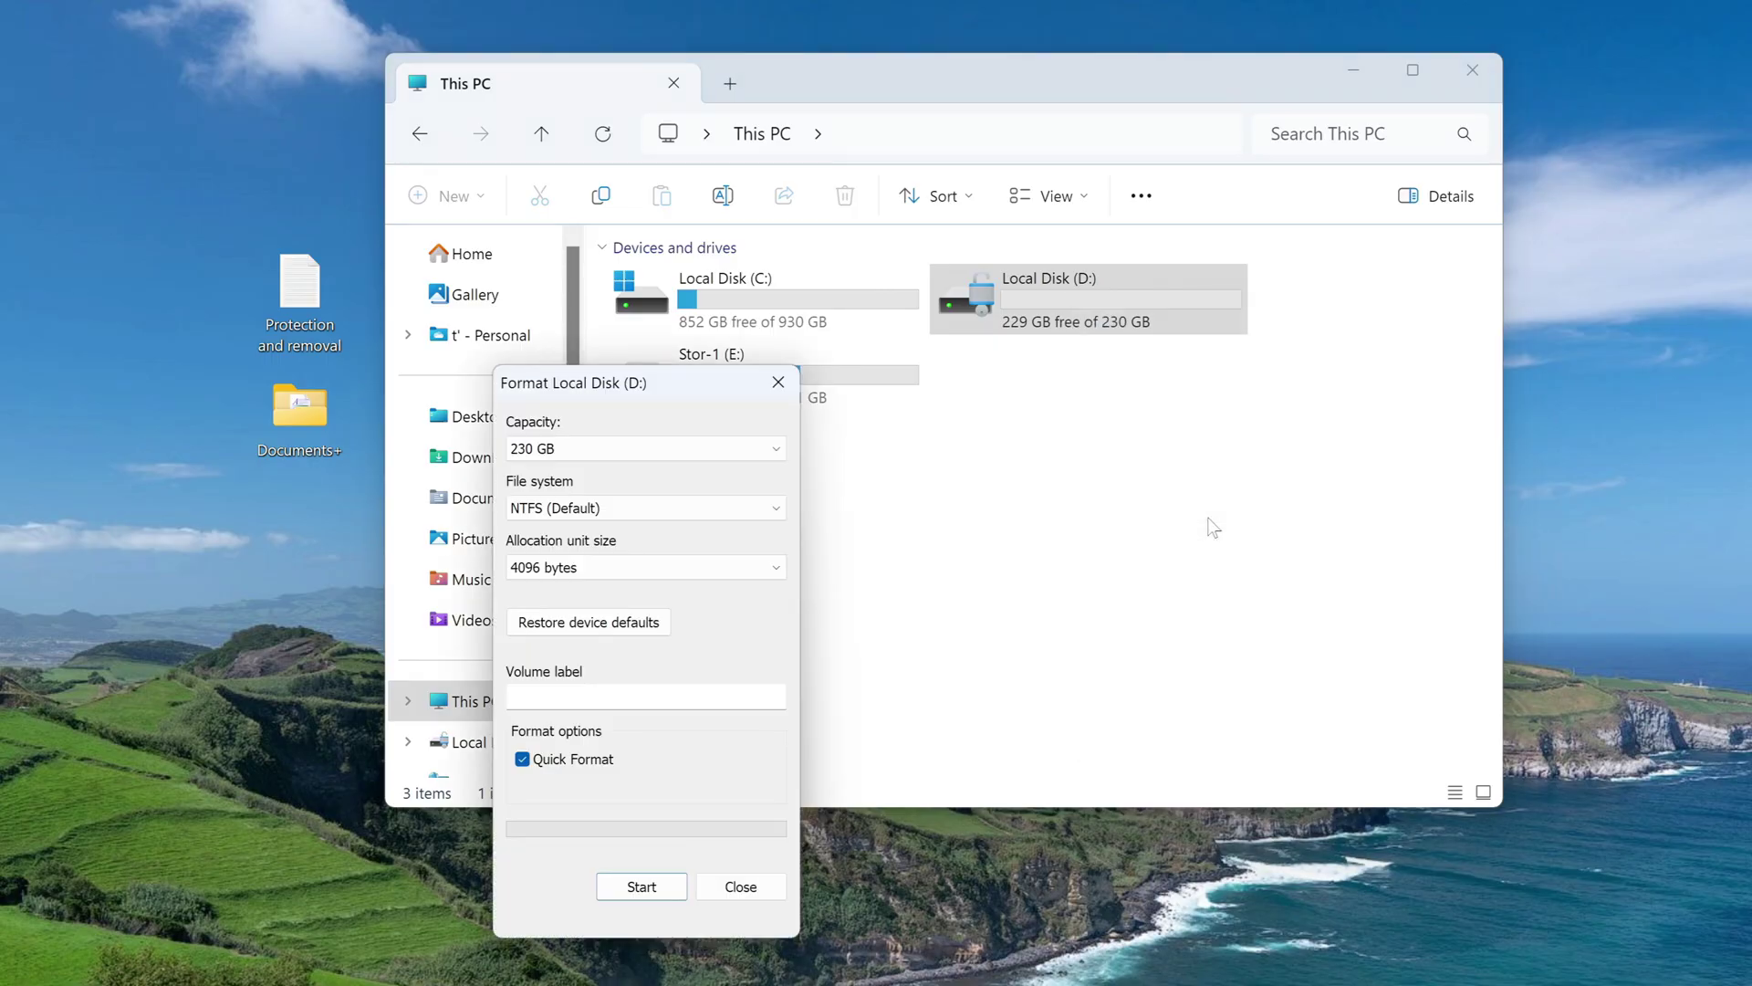
{"action": "left_click", "coordinate": [661, 895]}
{"action": "left_click", "coordinate": [1029, 603]}
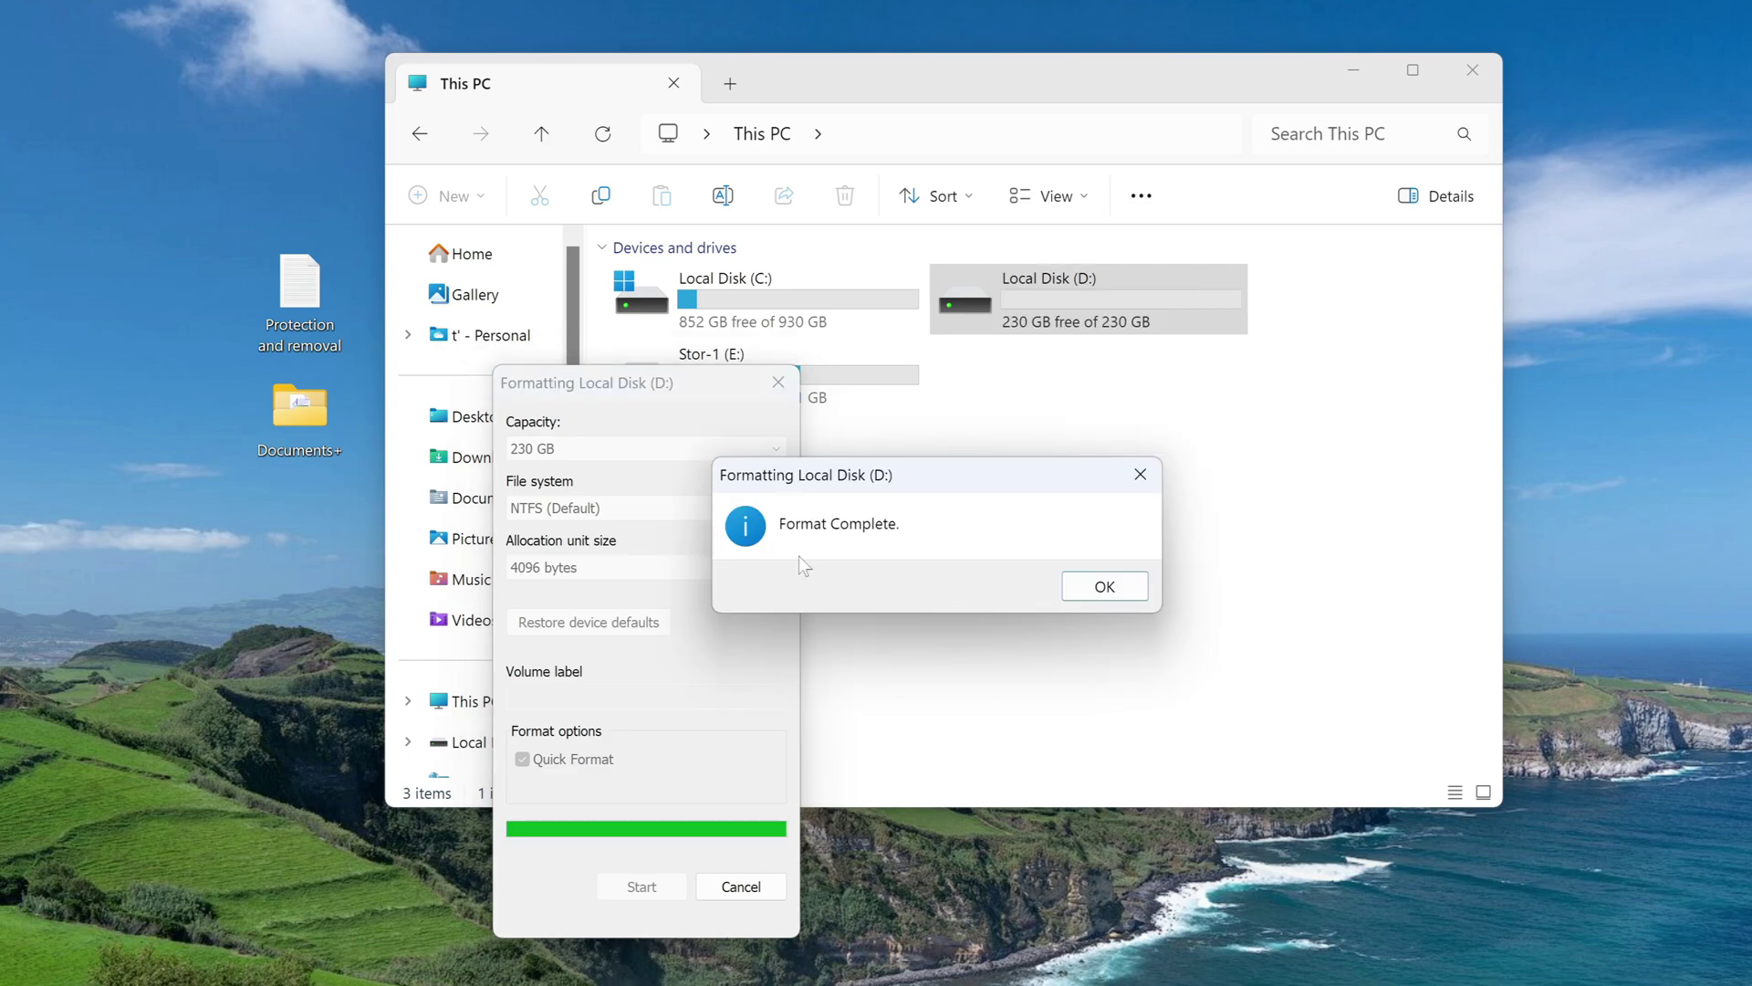
{"action": "left_click", "coordinate": [1083, 591]}
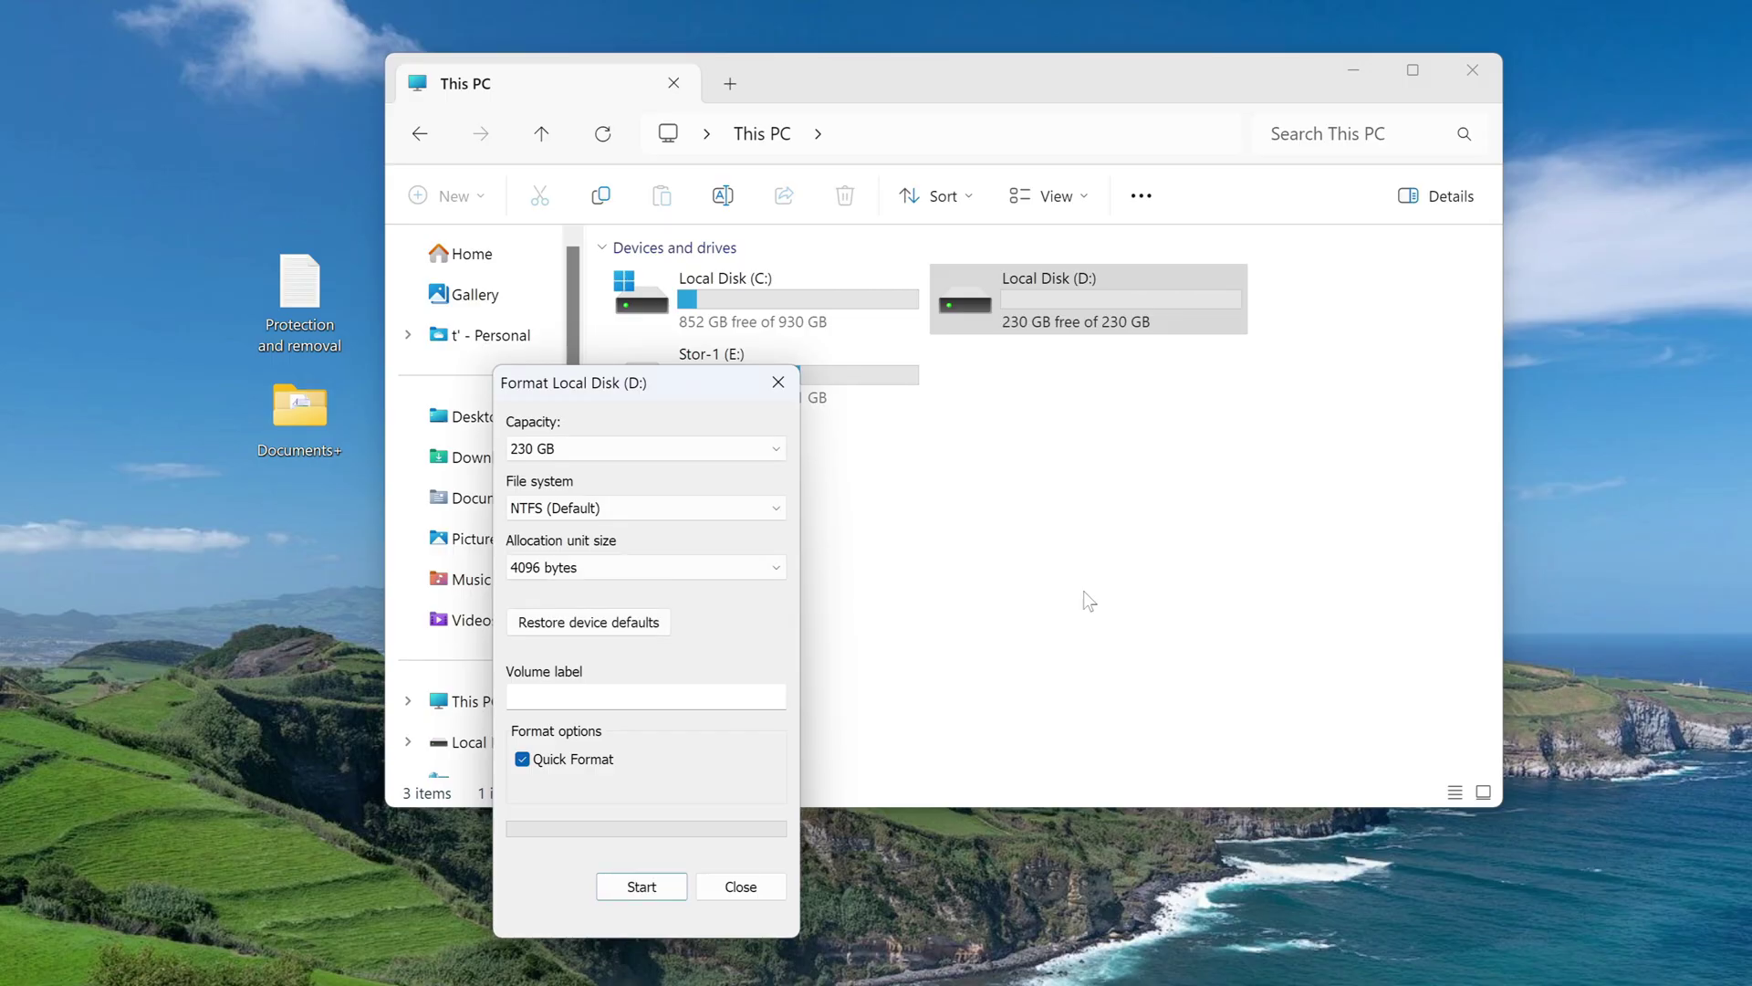
{"action": "left_click", "coordinate": [740, 887]}
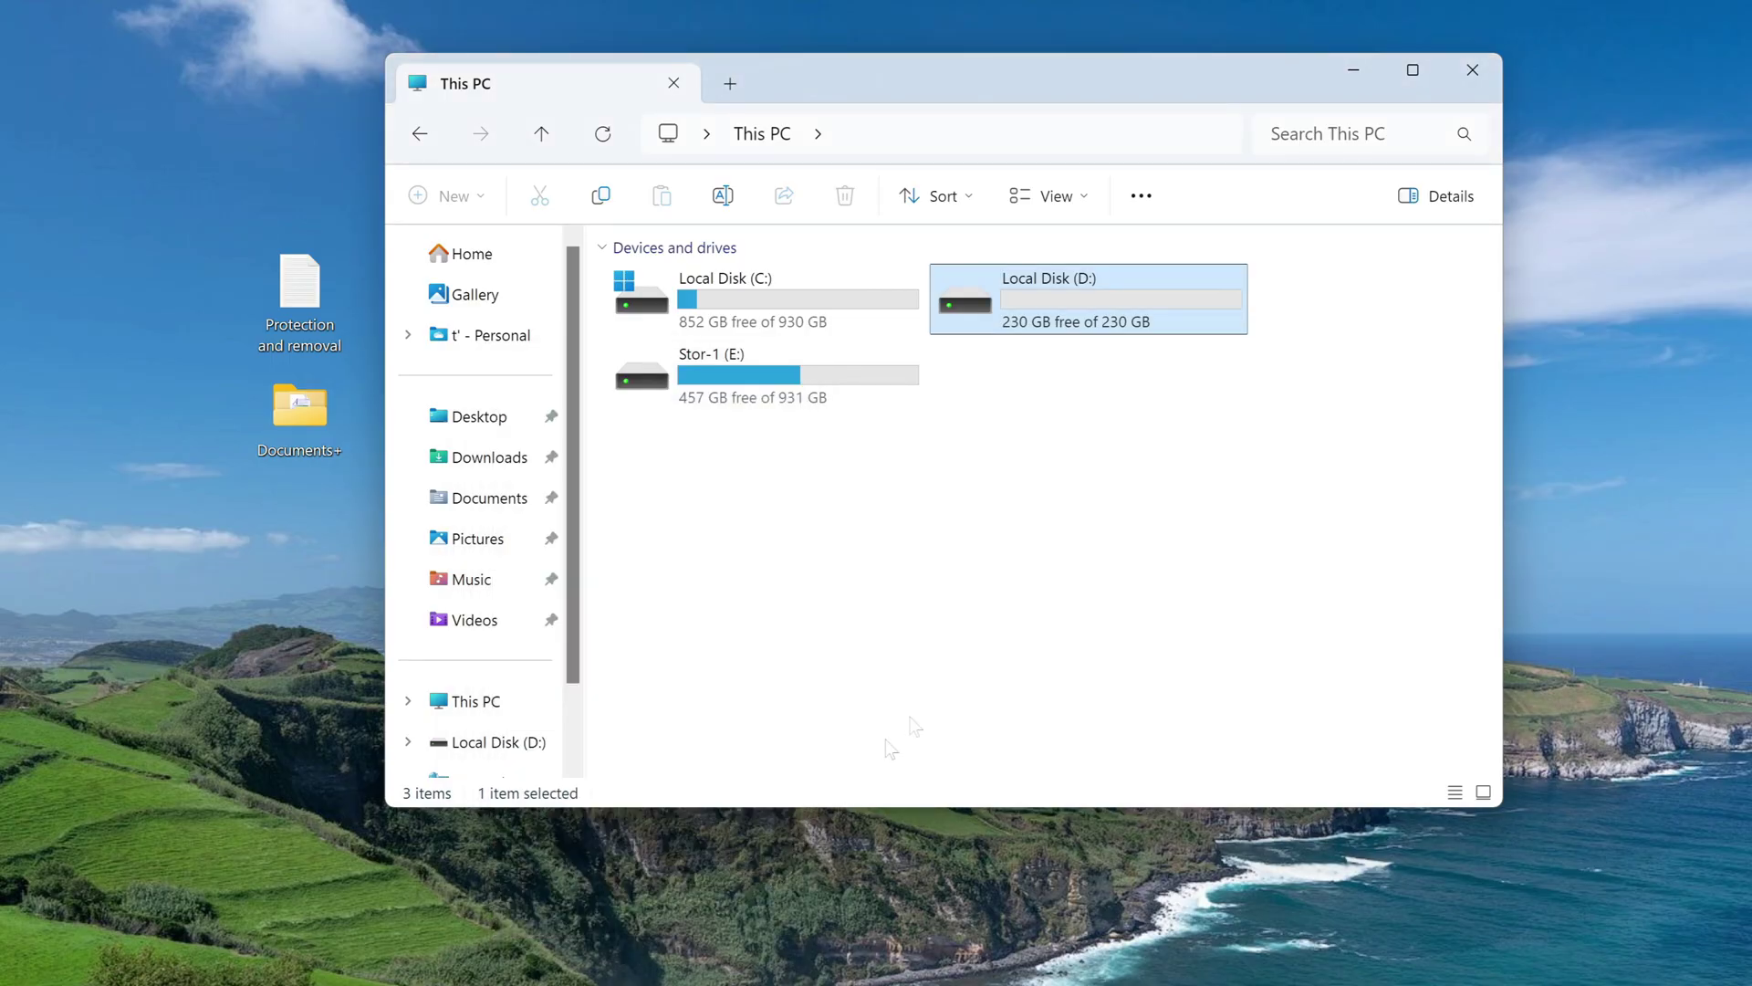
{"action": "double_click", "coordinate": [1092, 309]}
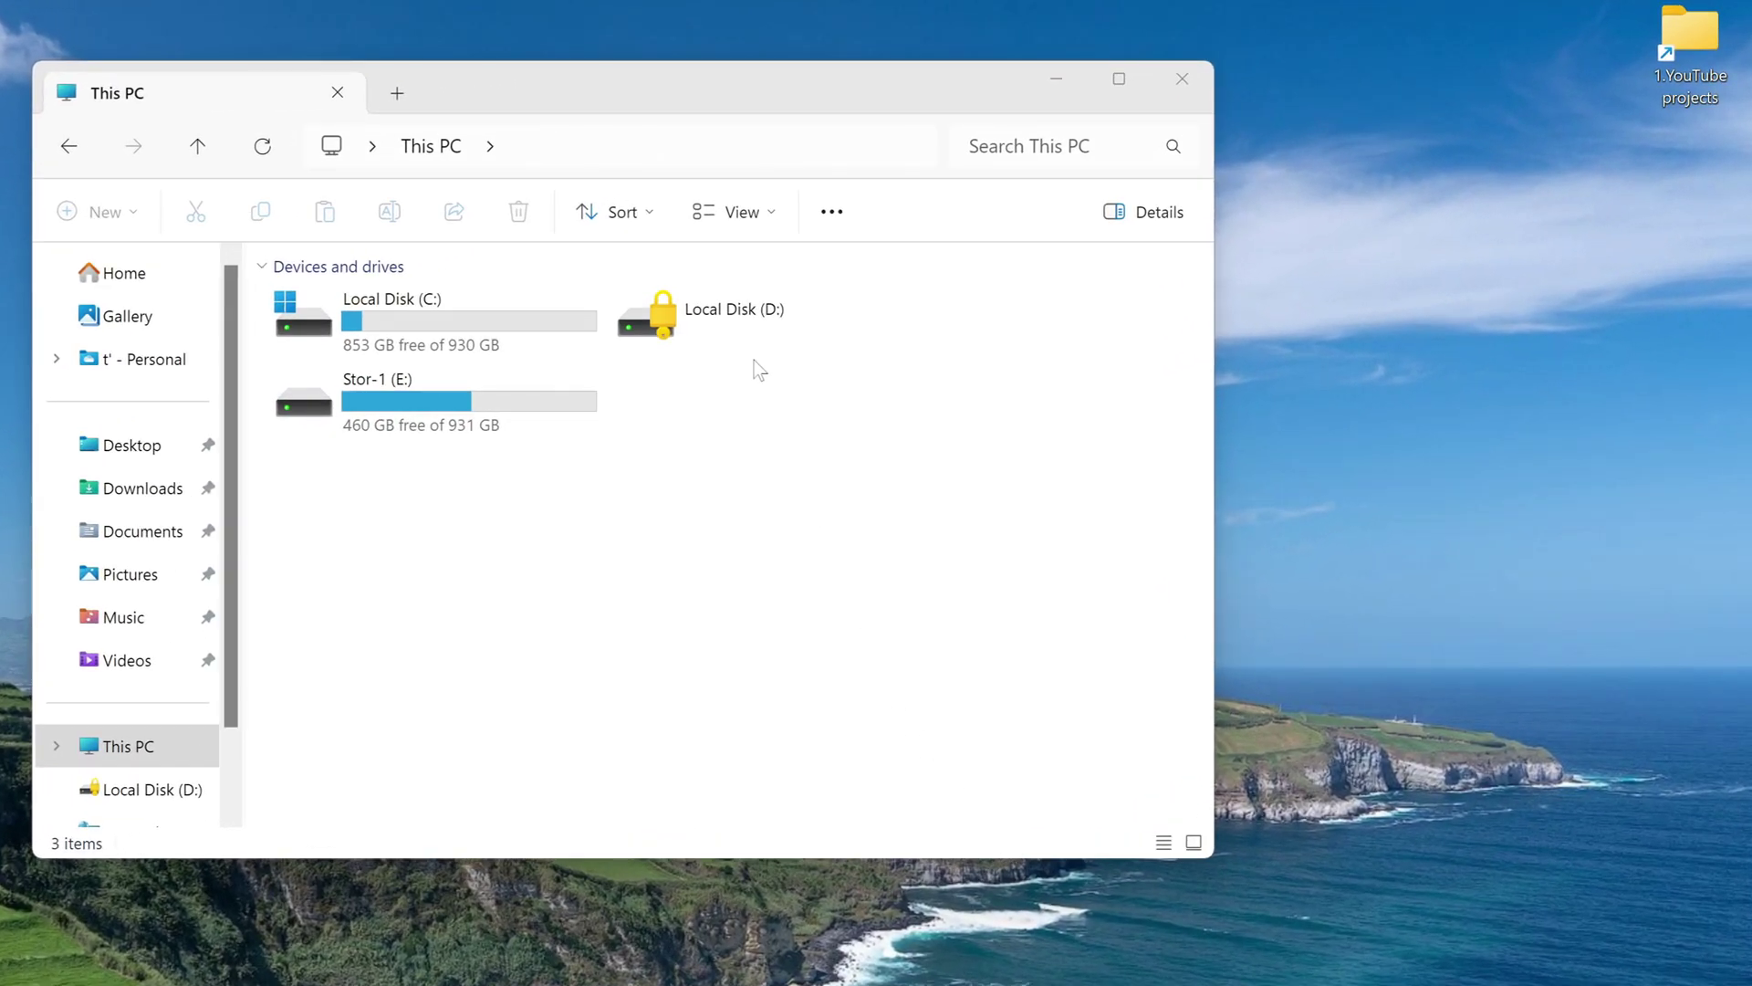
Step: Unlock locked drive D: with its password, close its window, and choose Manage BitLocker
{"action": "double_click", "coordinate": [752, 339]}
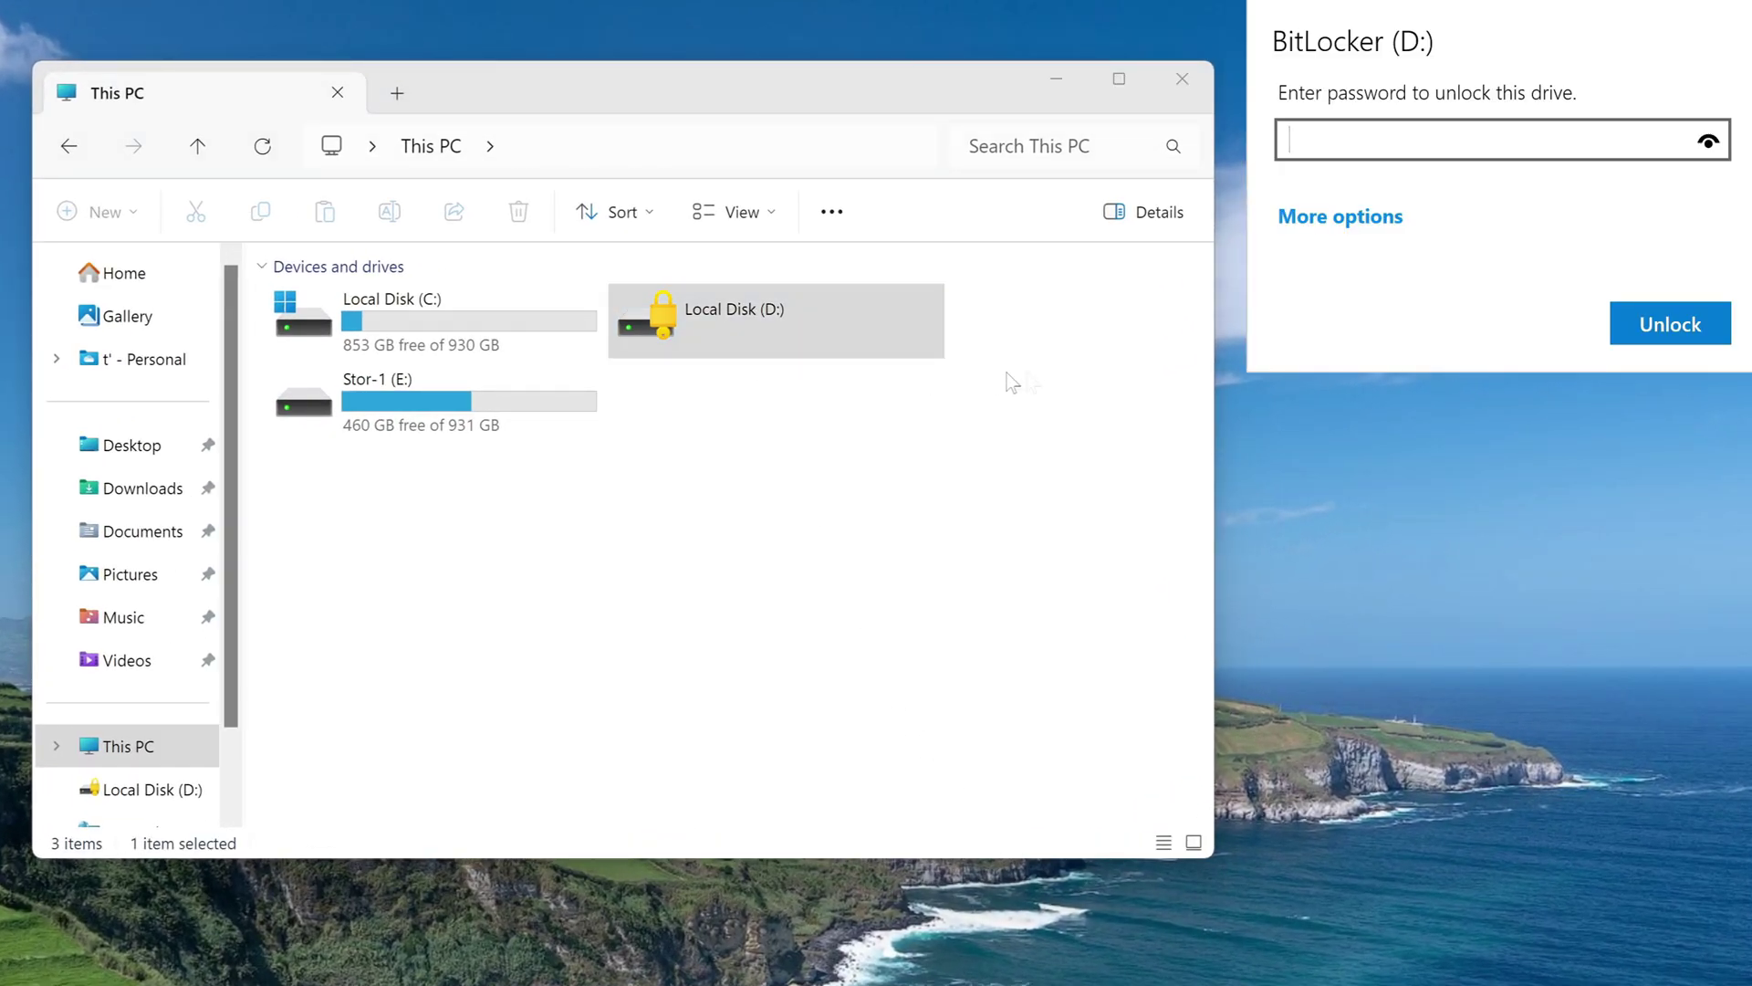
{"action": "type", "text": "••••"}
{"action": "type", "text": "••••"}
{"action": "left_click", "coordinate": [1624, 338]}
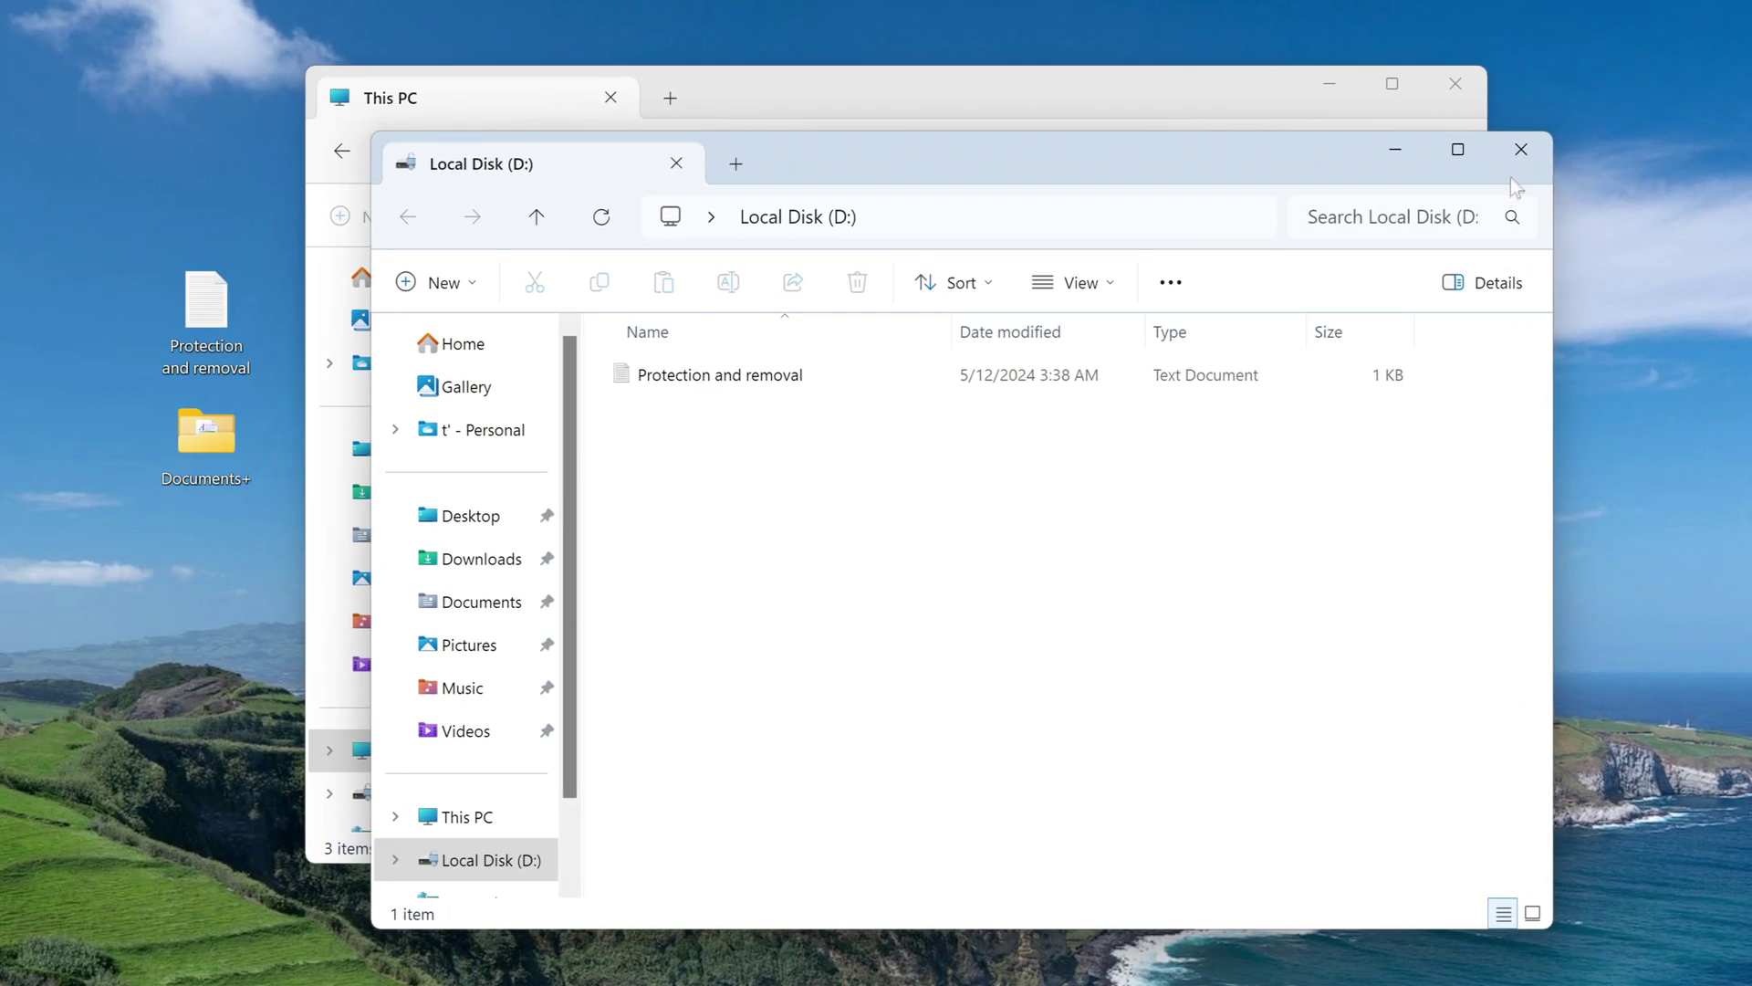
{"action": "left_click", "coordinate": [1519, 152]}
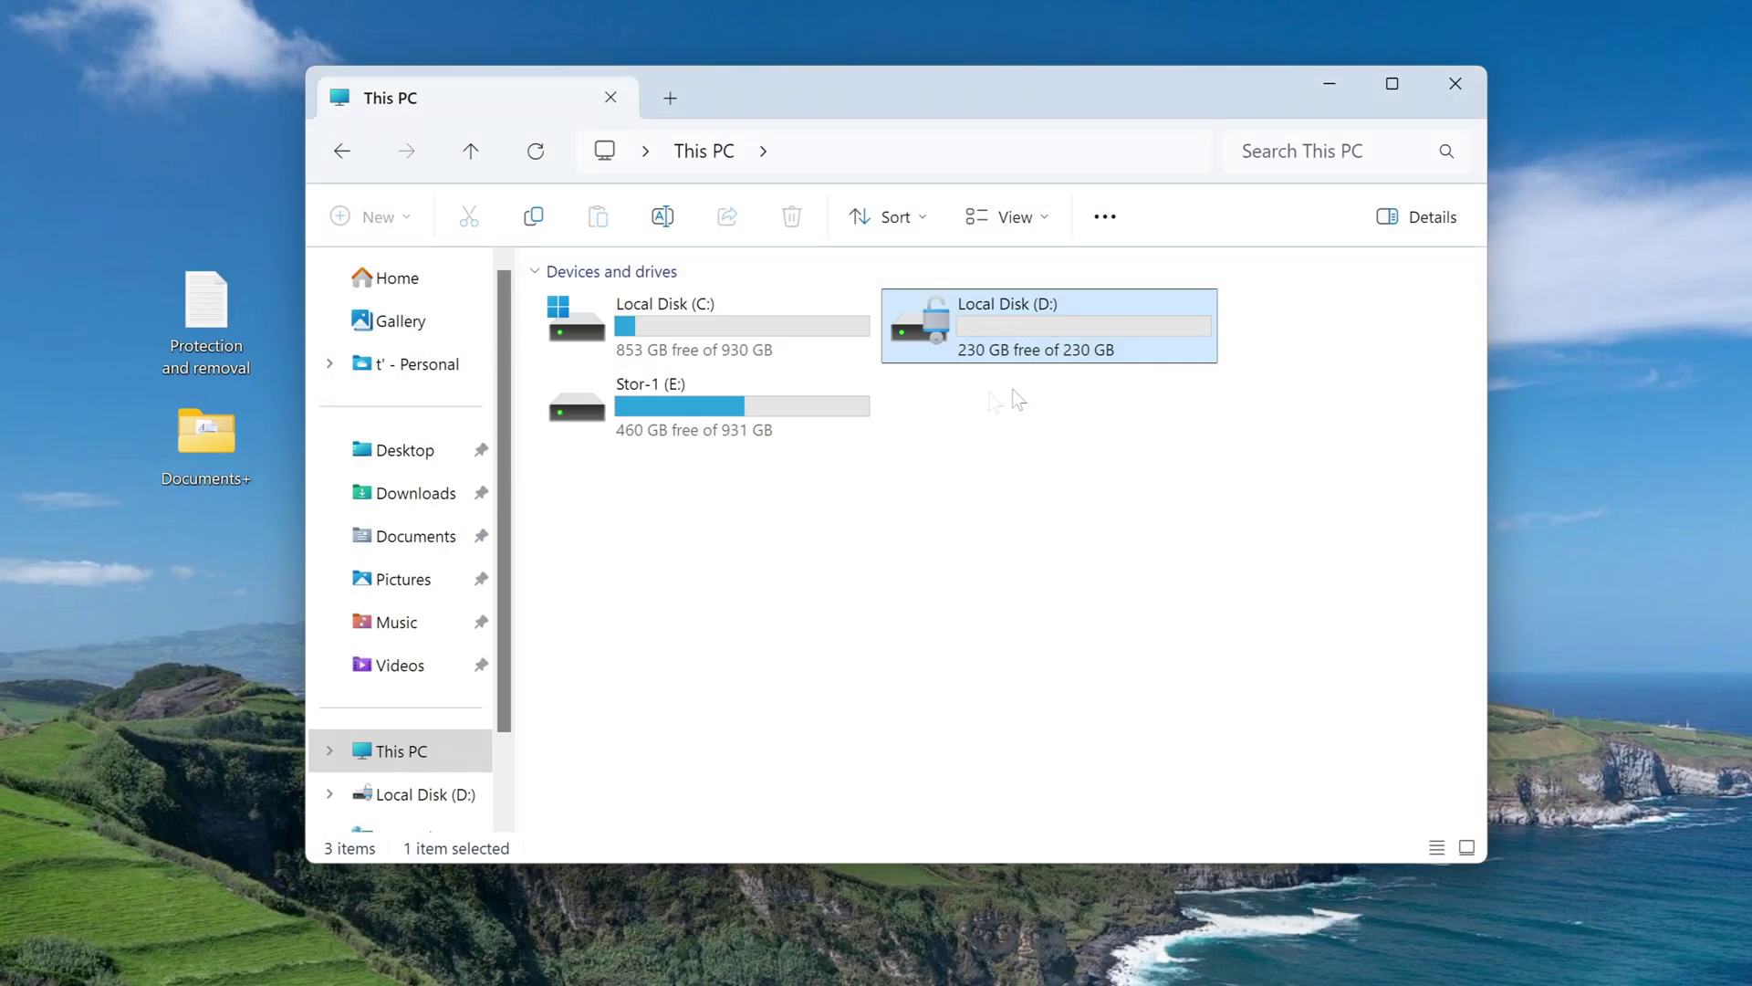
{"action": "right_click", "coordinate": [1027, 332]}
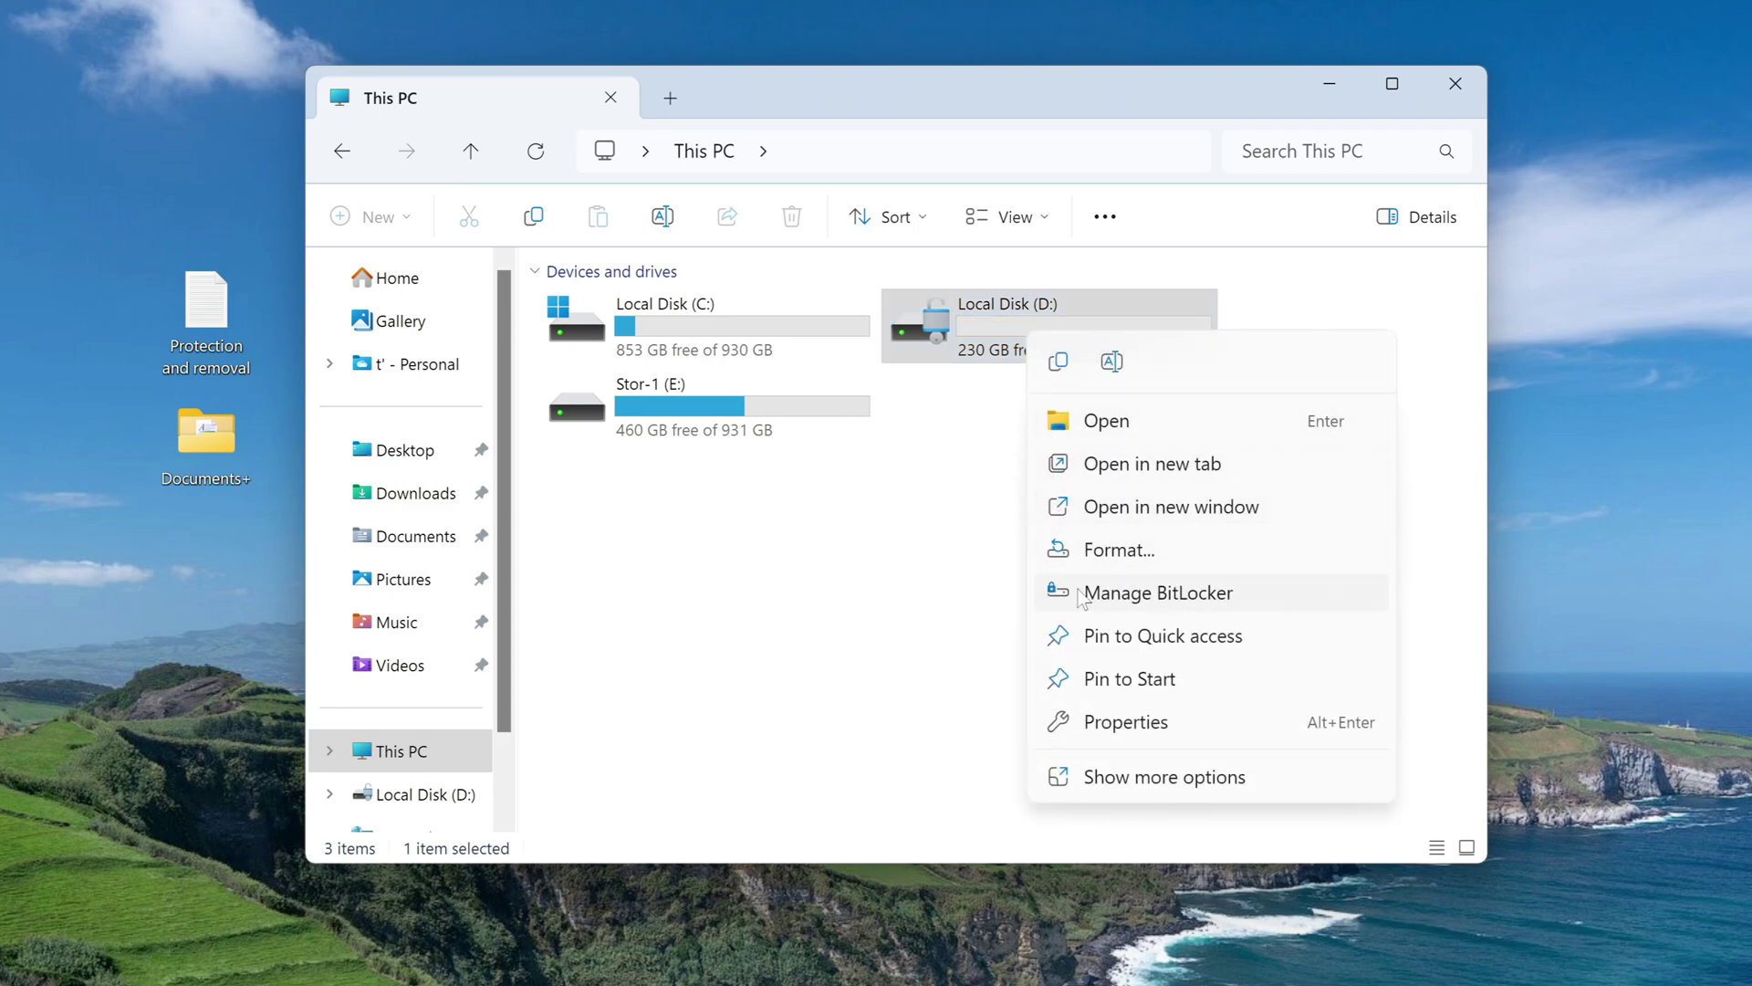
{"action": "left_click", "coordinate": [1253, 603]}
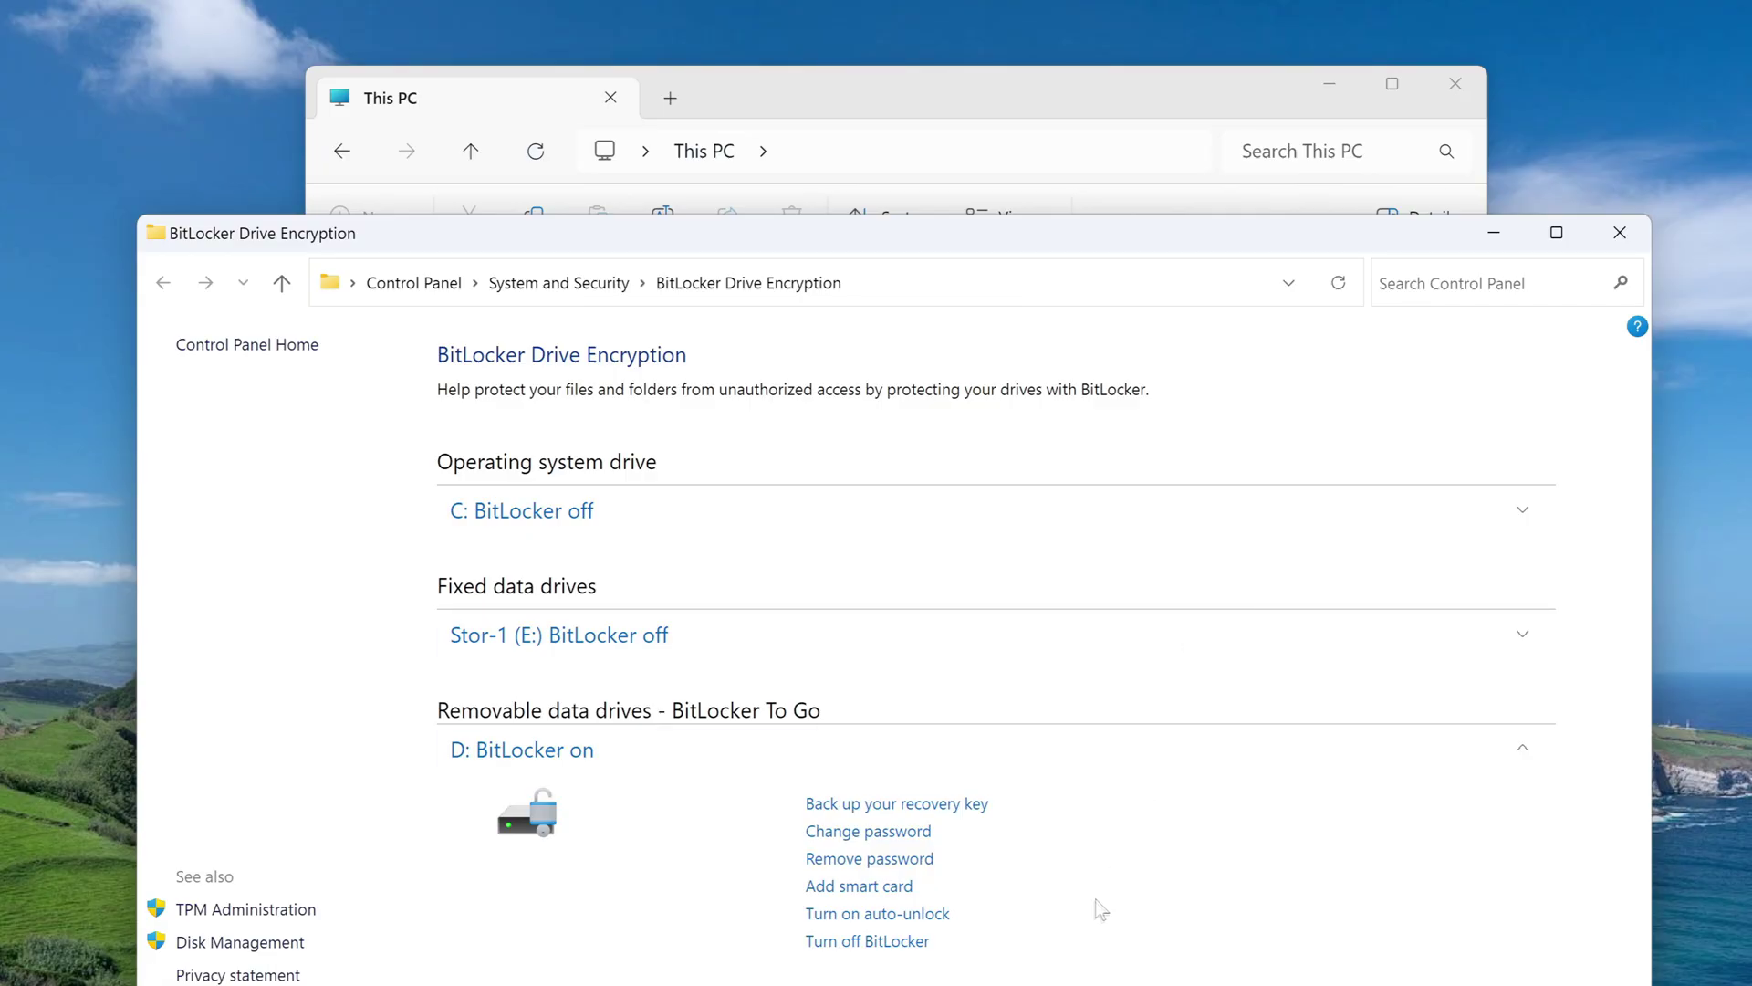
Step: Turn off BitLocker for D:, confirm decryption, and dismiss the completion notice
{"action": "left_click", "coordinate": [905, 945]}
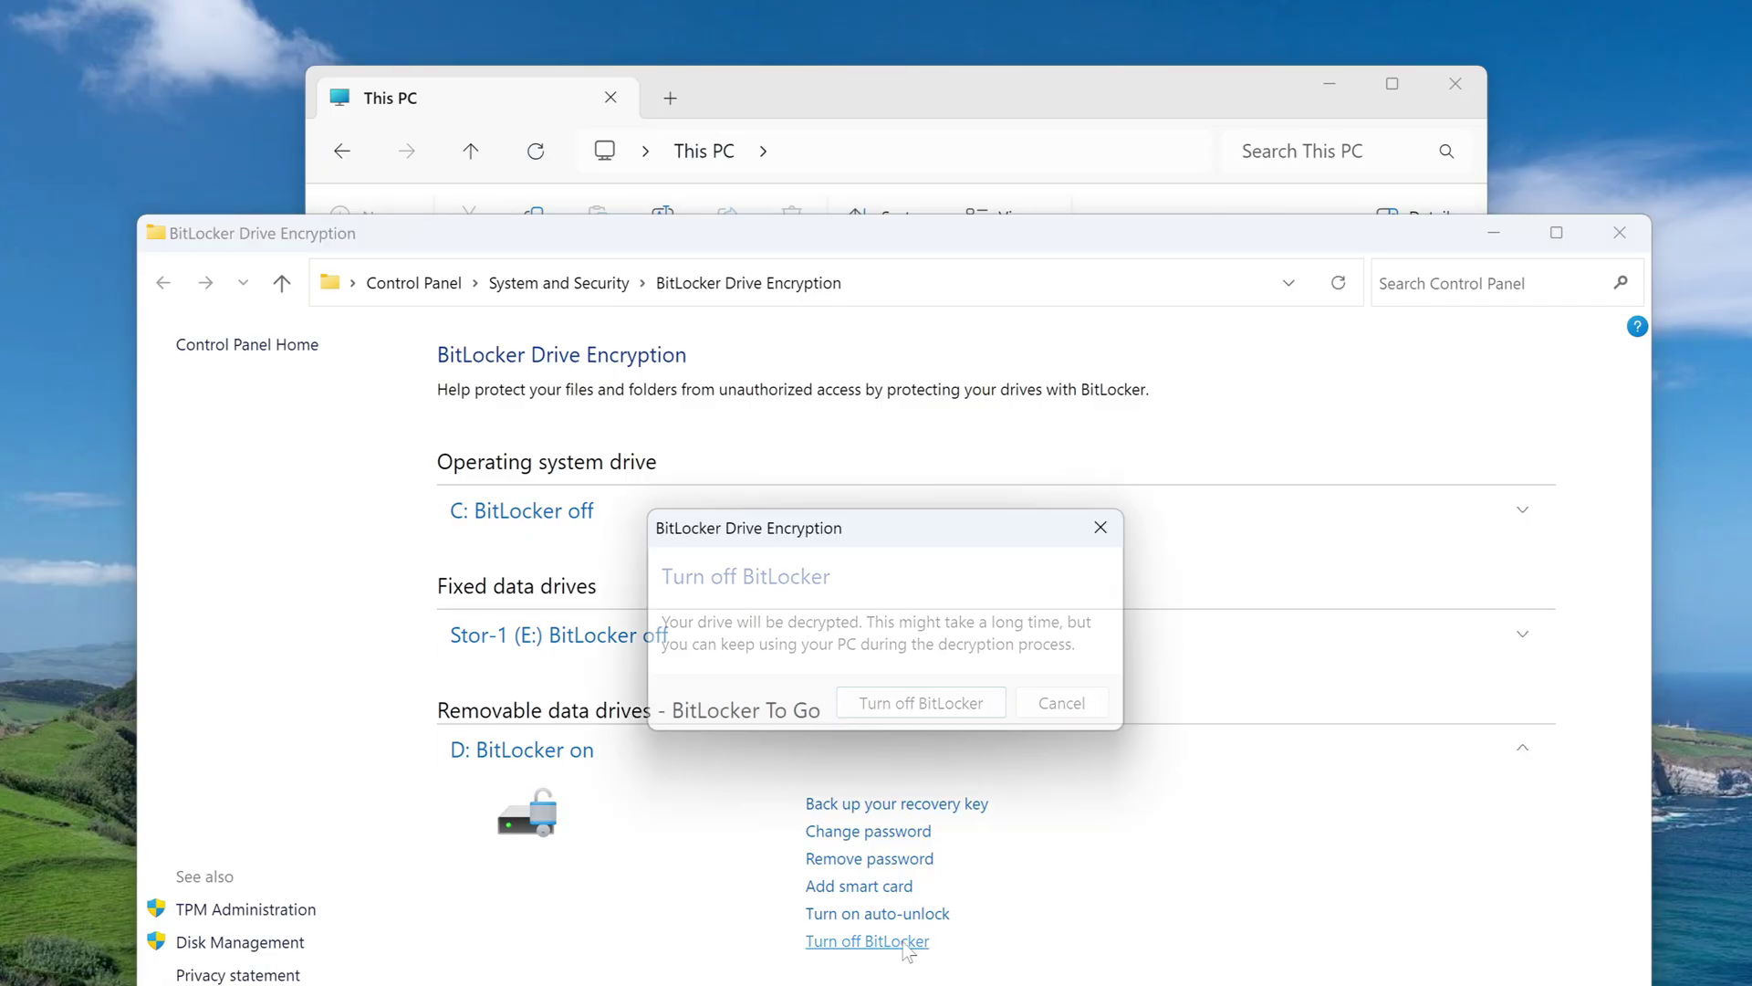
{"action": "left_click", "coordinate": [992, 710]}
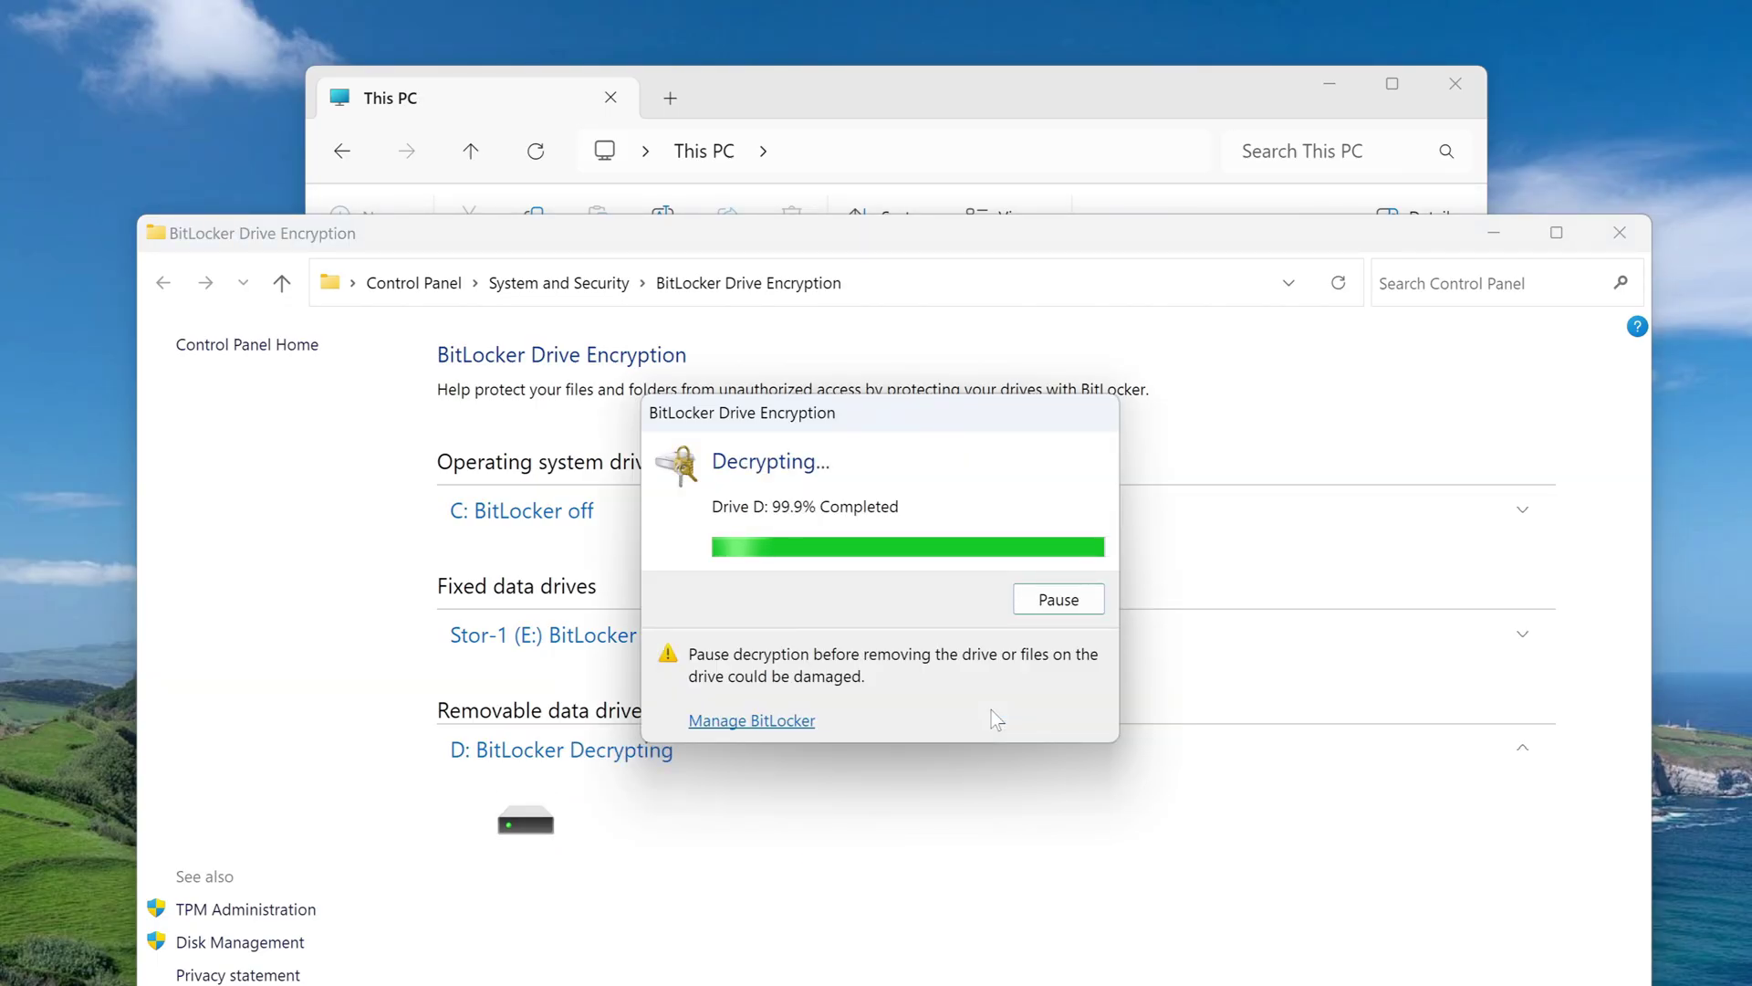
{"action": "left_click", "coordinate": [1048, 550]}
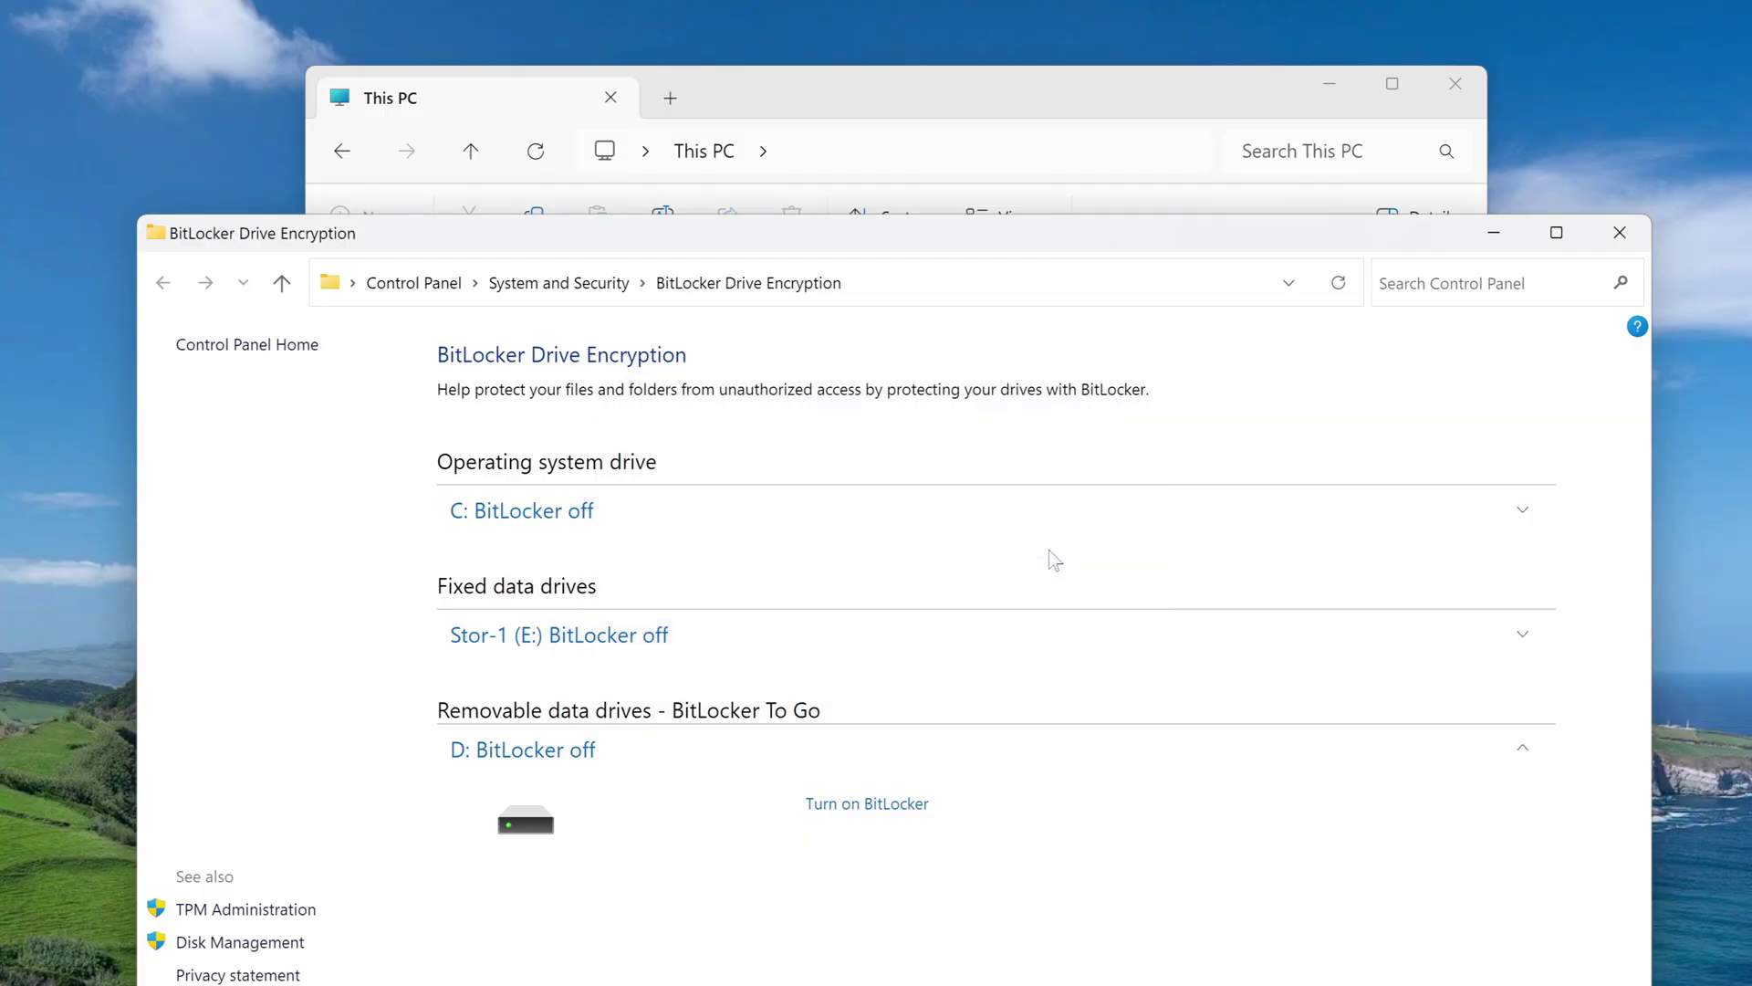